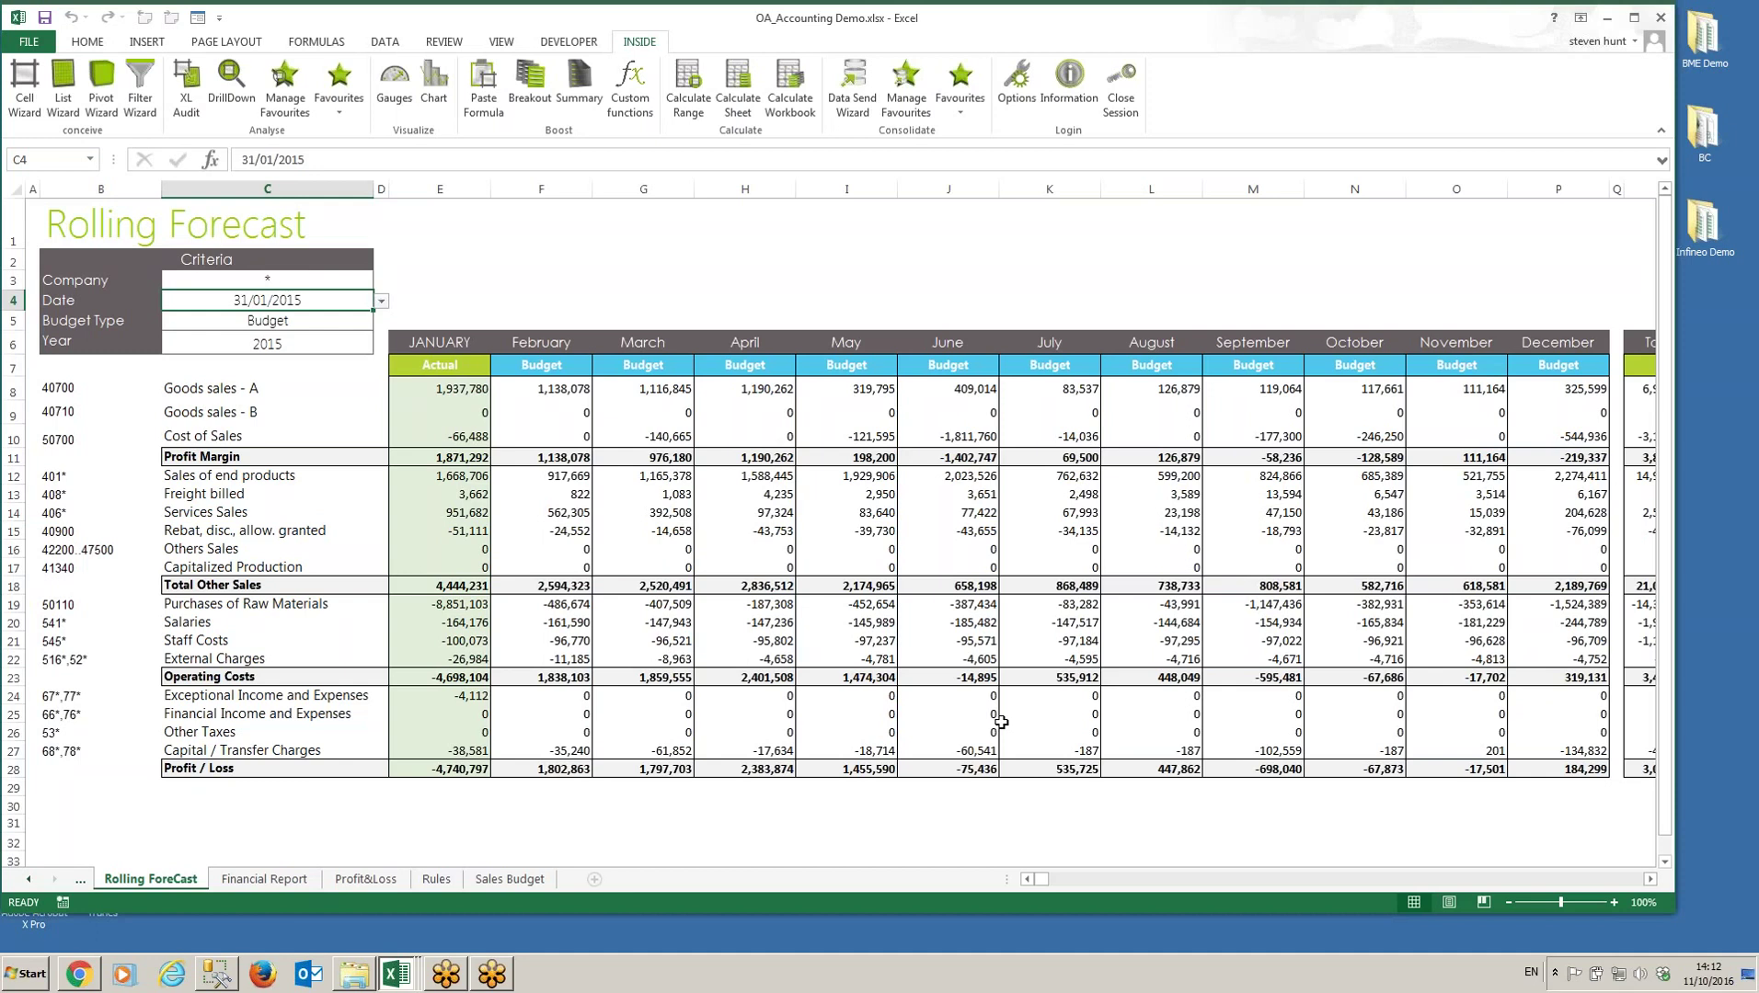
Step: Set the Rolling Forecast's Date criterion to 30/06/2015 and maximize the workbook window
{"action": "left_click", "coordinate": [1651, 880]}
{"action": "left_click", "coordinate": [1652, 881]}
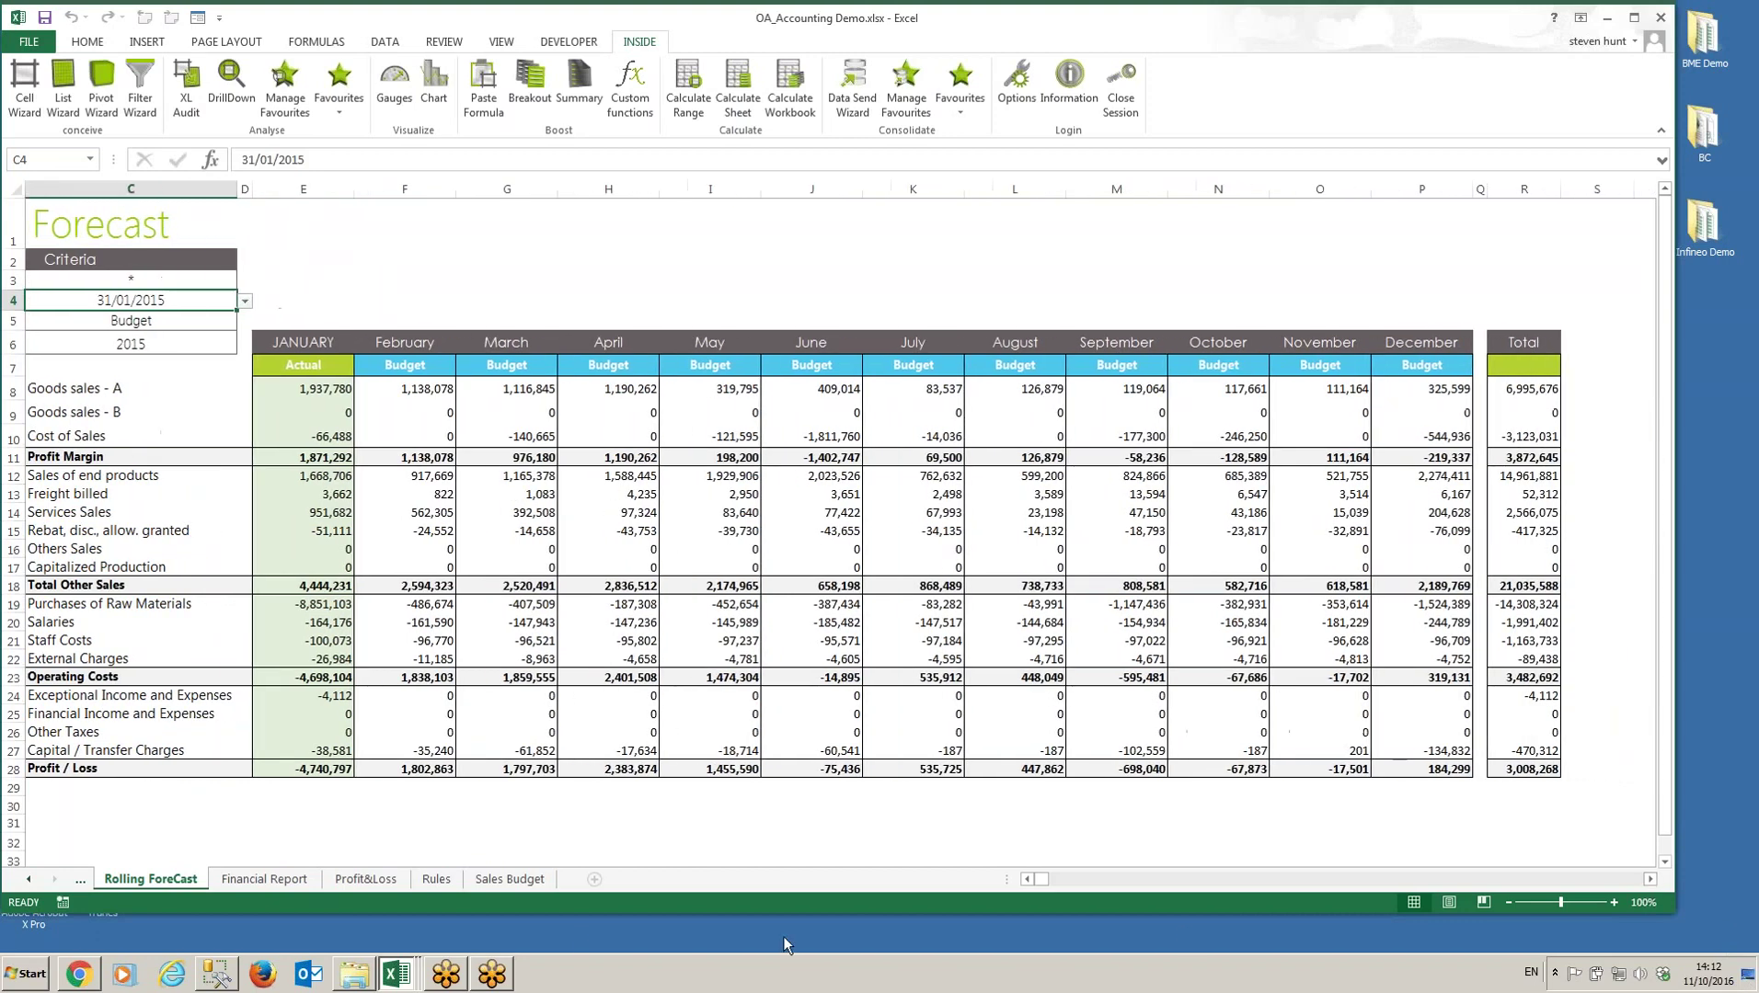
{"action": "left_click", "coordinate": [1028, 880]}
{"action": "left_click", "coordinate": [1027, 880]}
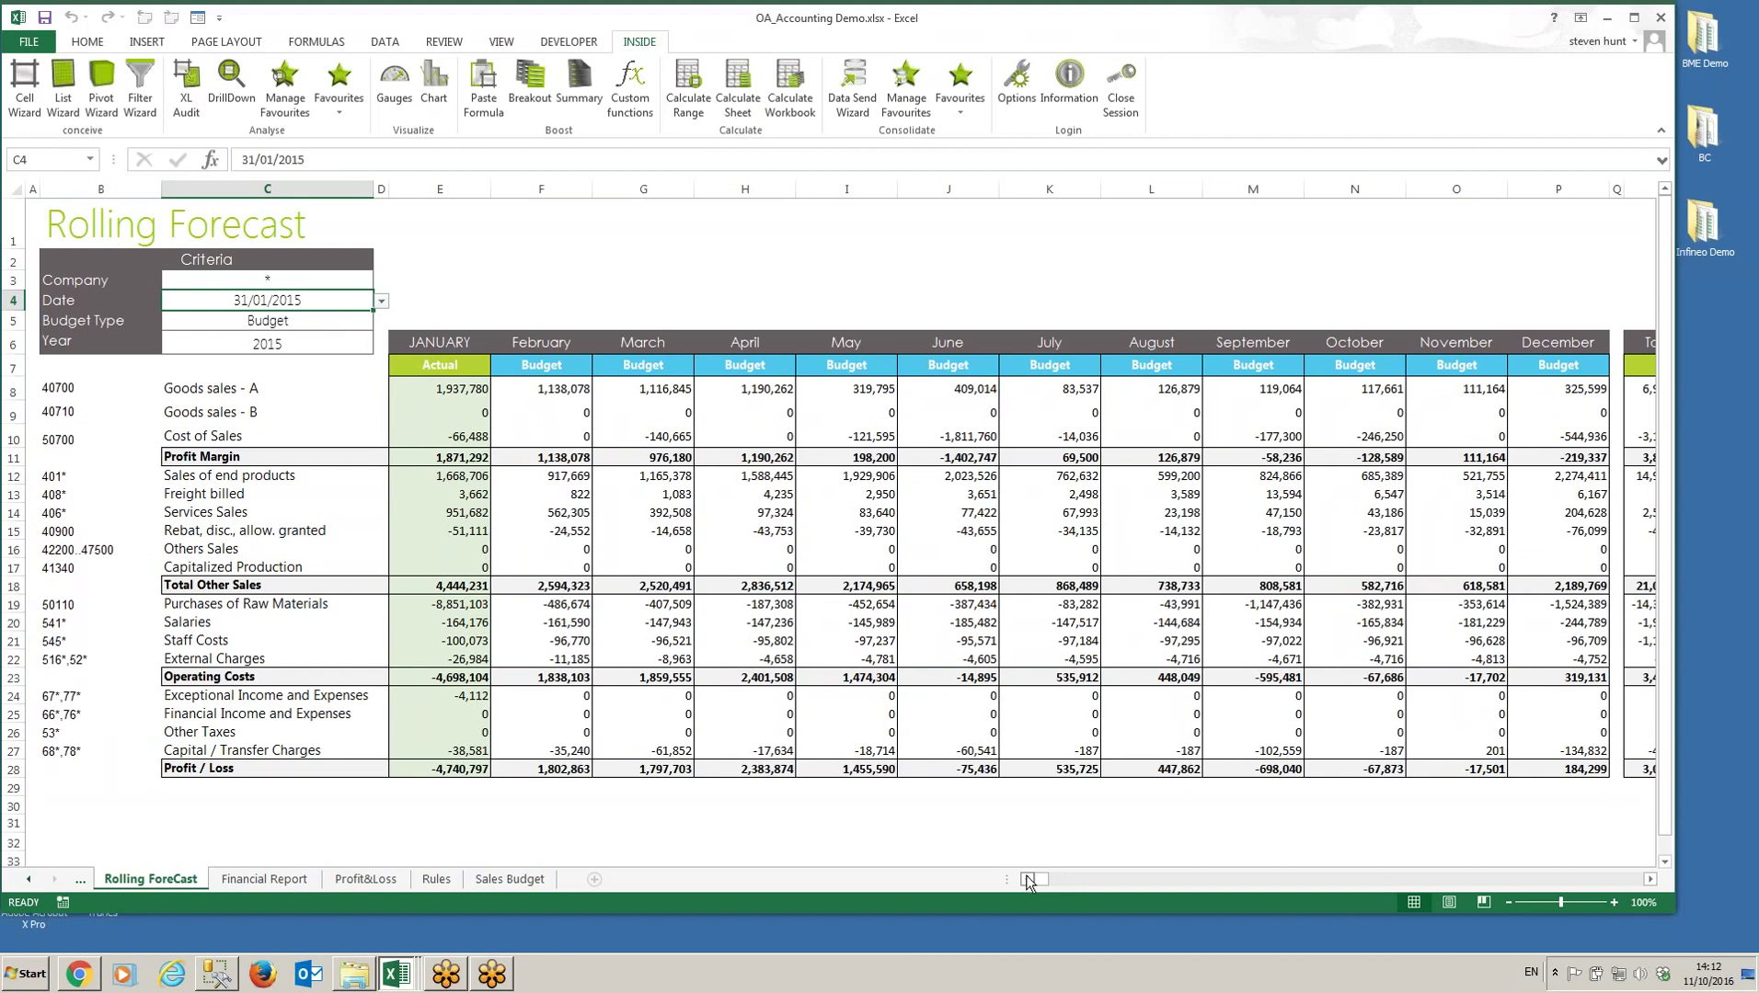
{"action": "left_click", "coordinate": [381, 301]}
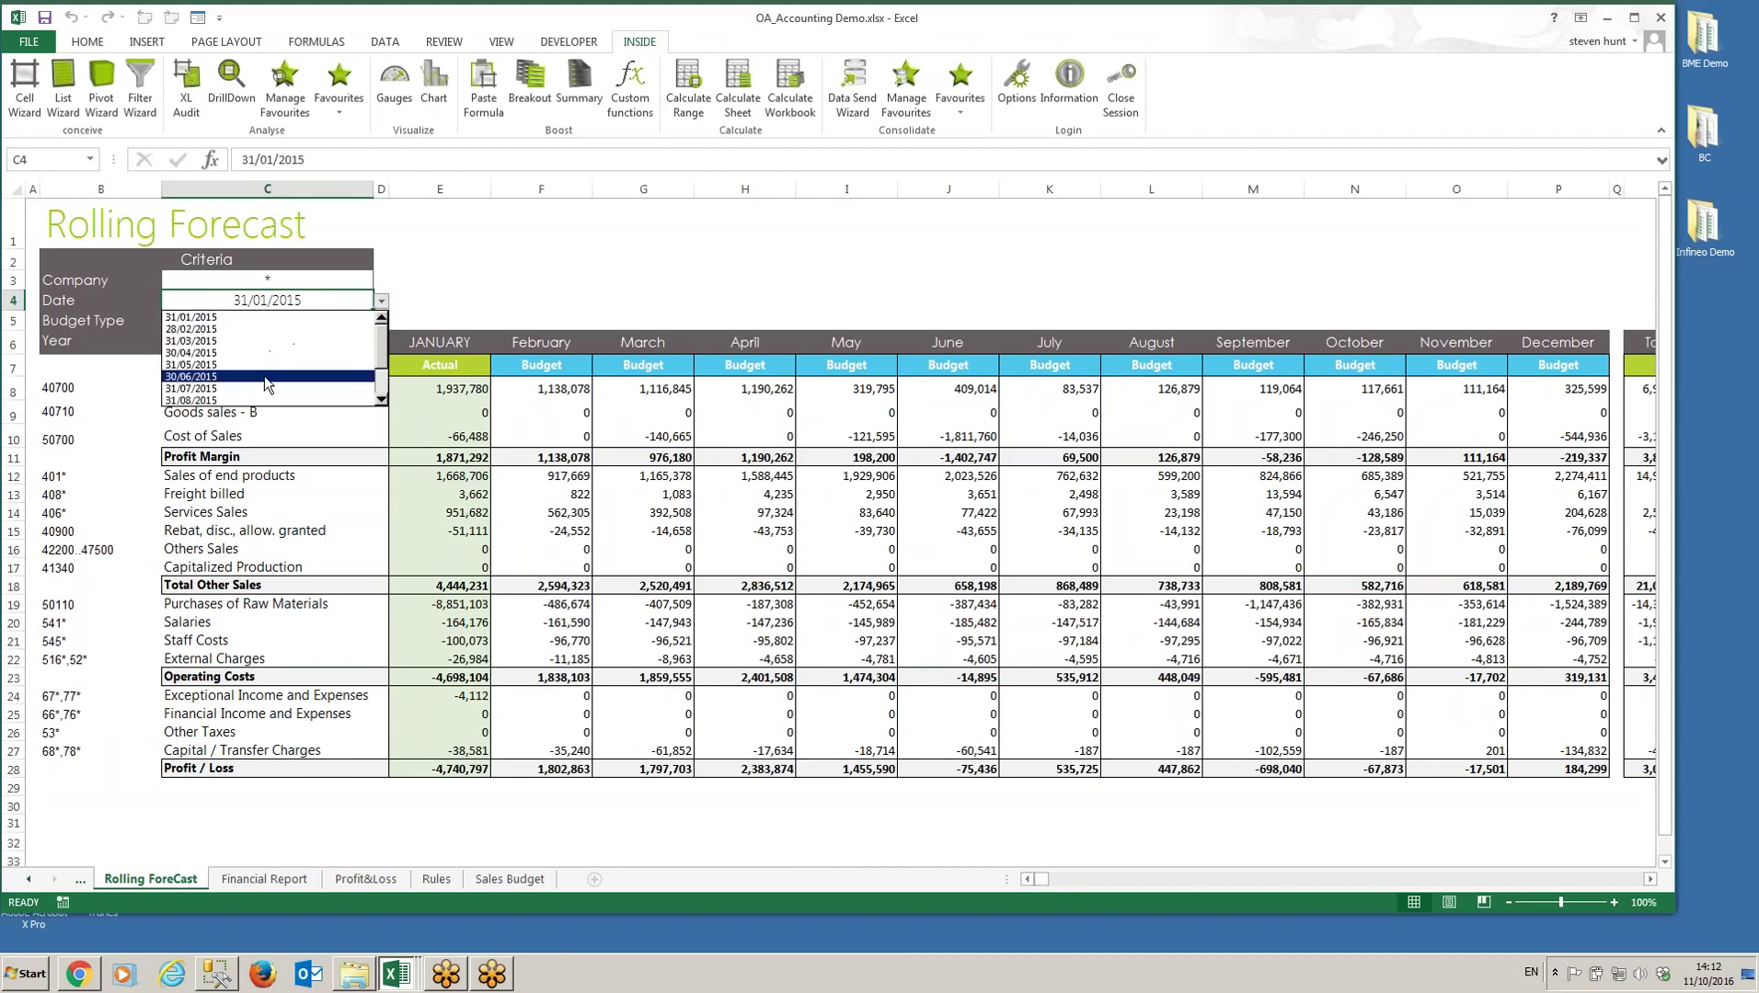
{"action": "key", "text": "Escape"}
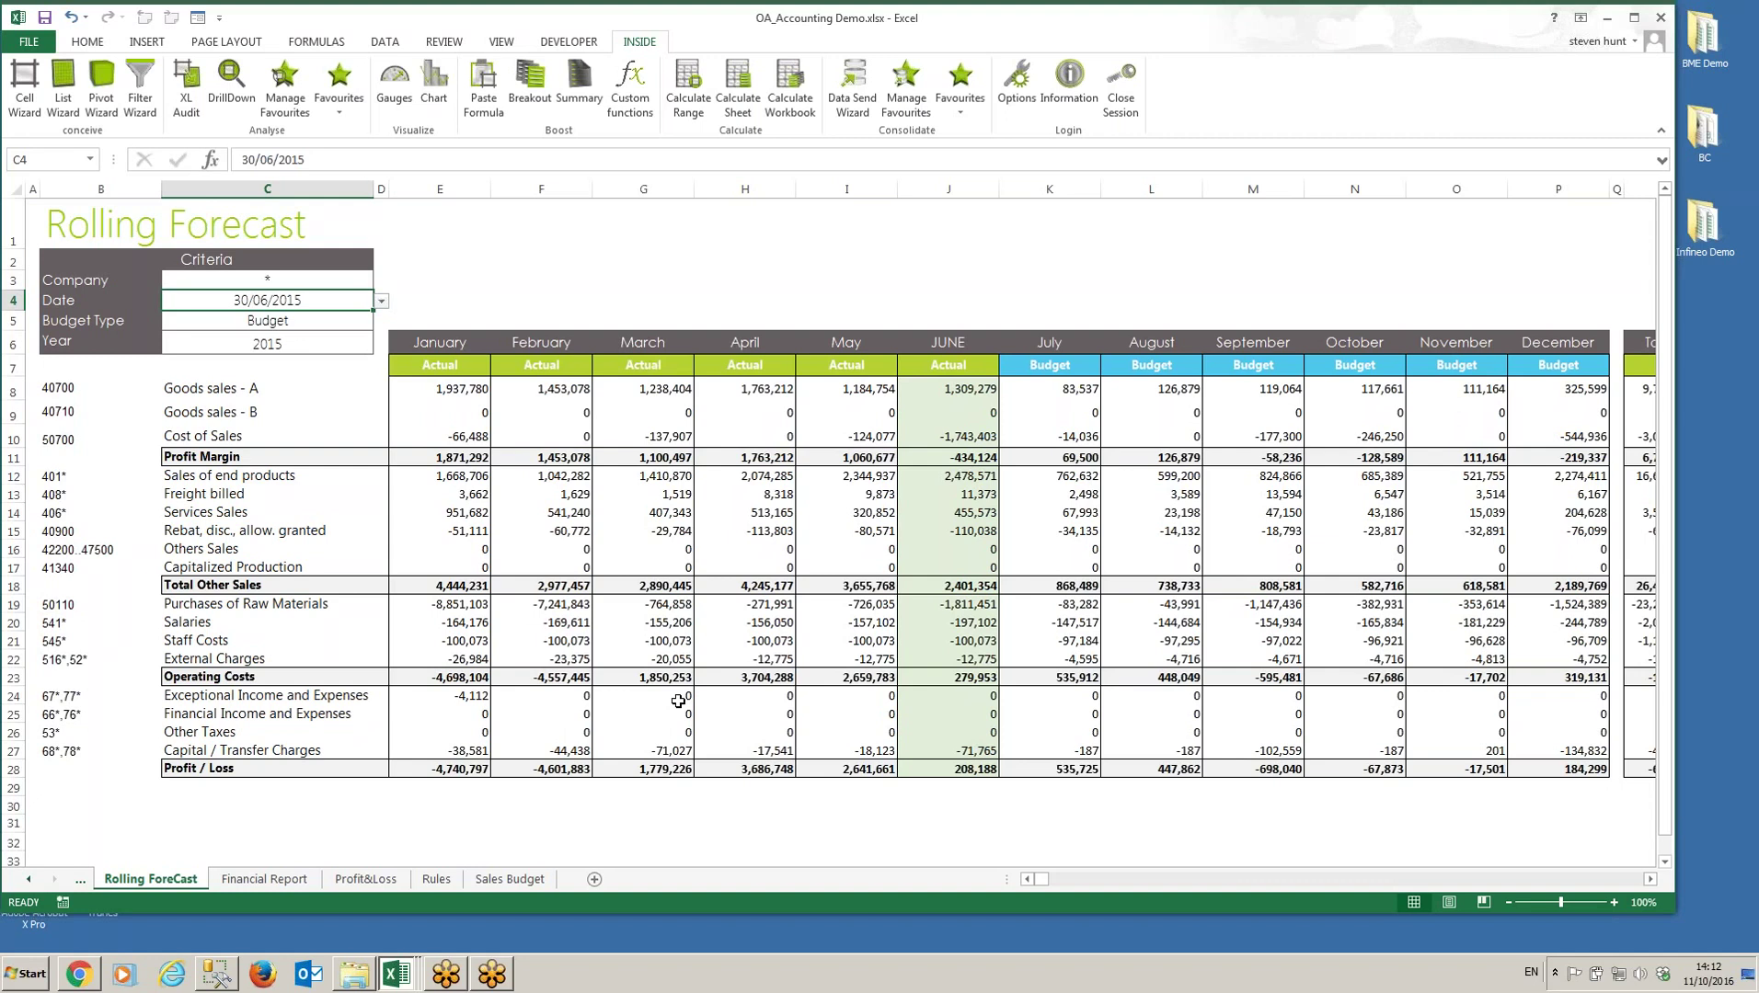
{"action": "left_click", "coordinate": [468, 389]}
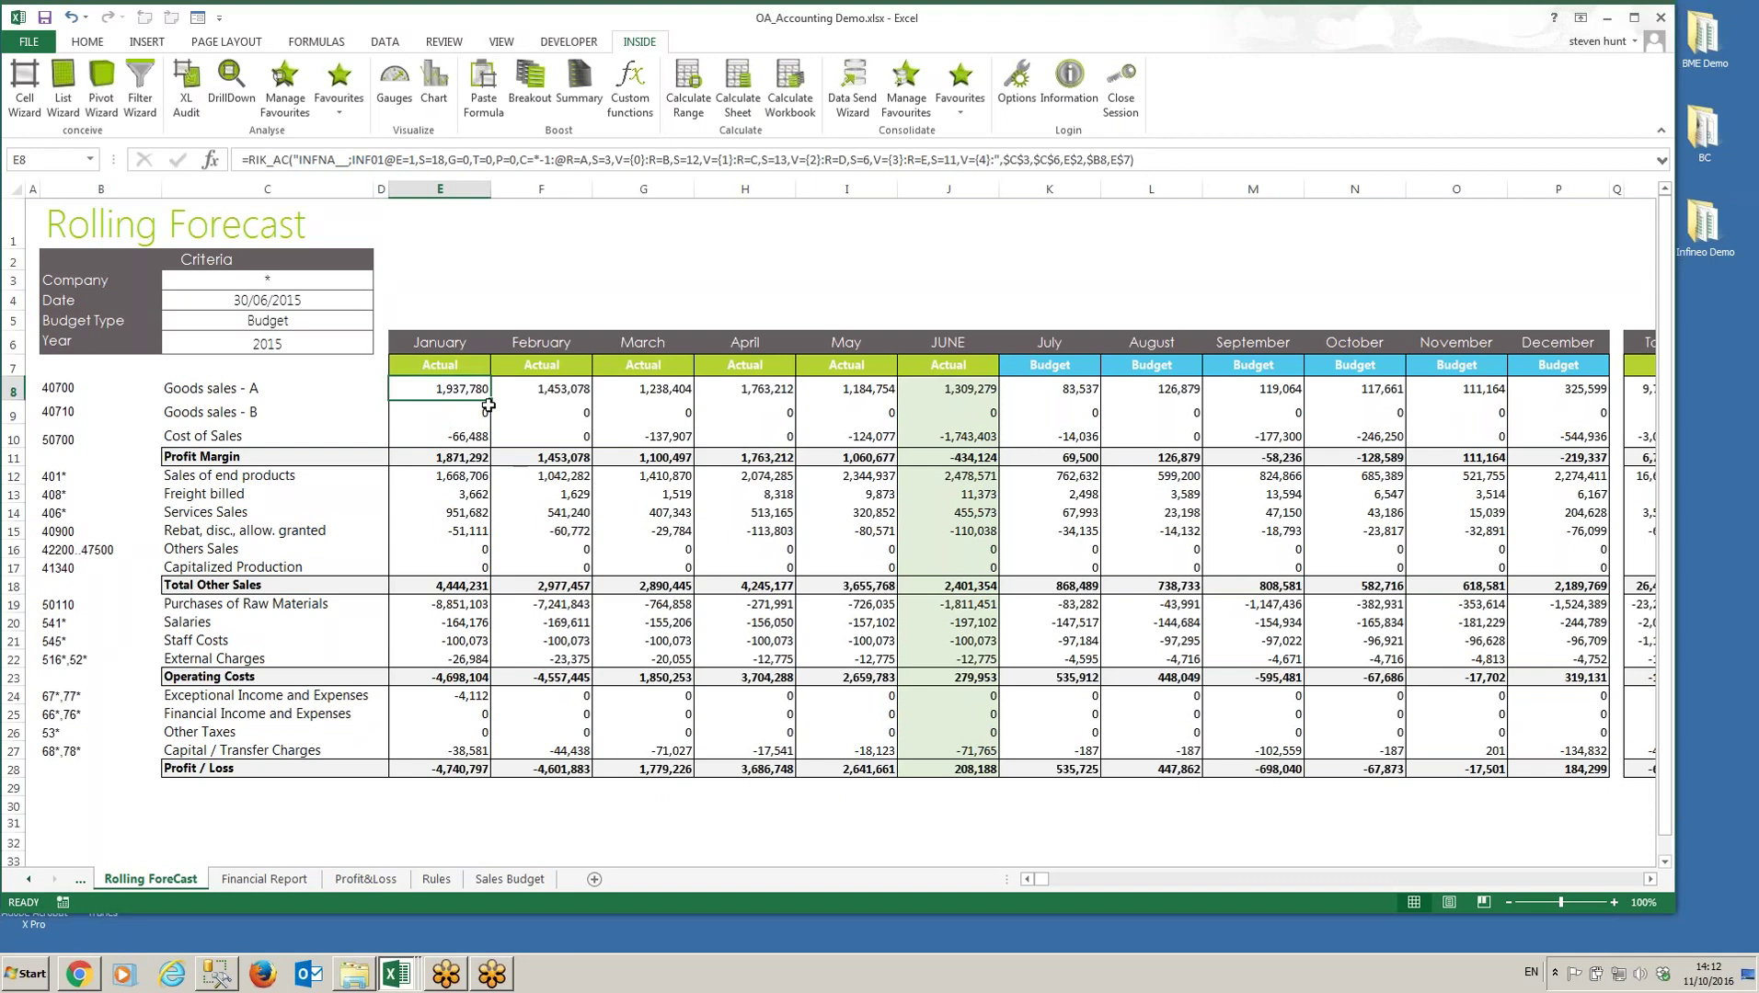
{"action": "left_click", "coordinate": [1634, 17]}
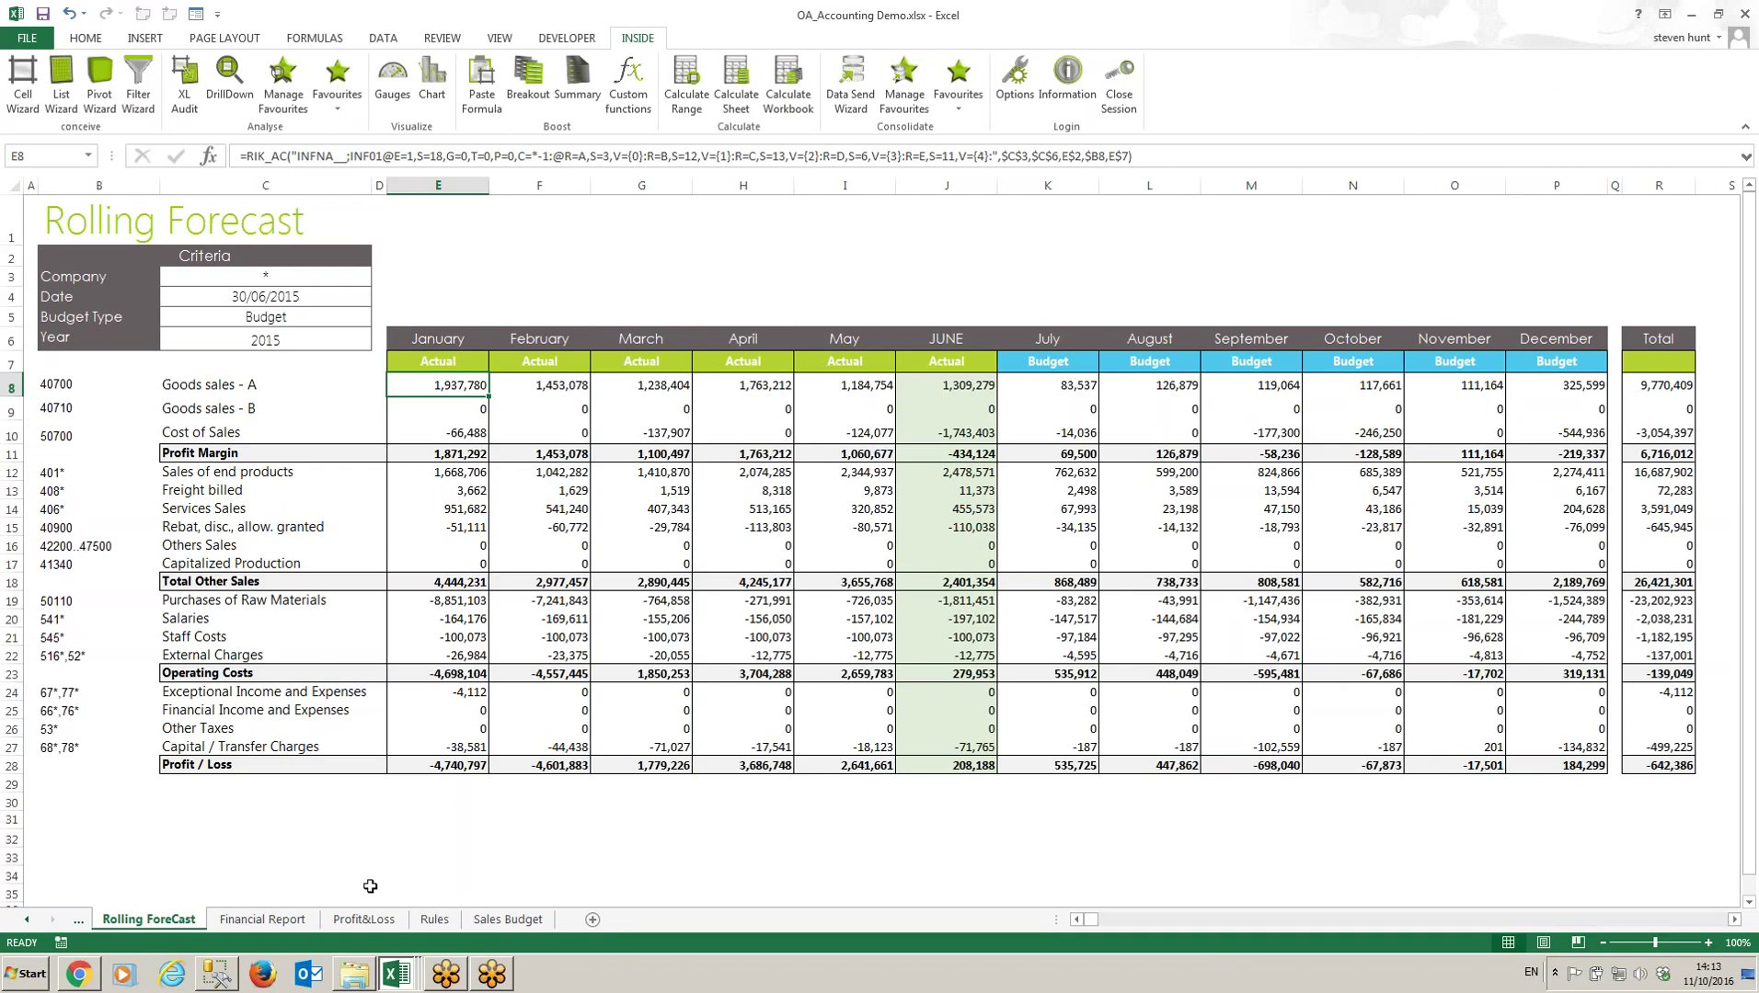
Step: Open the Cell Wizard for cell D9, the monthly Actual of Goods sales - A, on the Financial Report sheet
{"action": "left_click", "coordinate": [276, 920]}
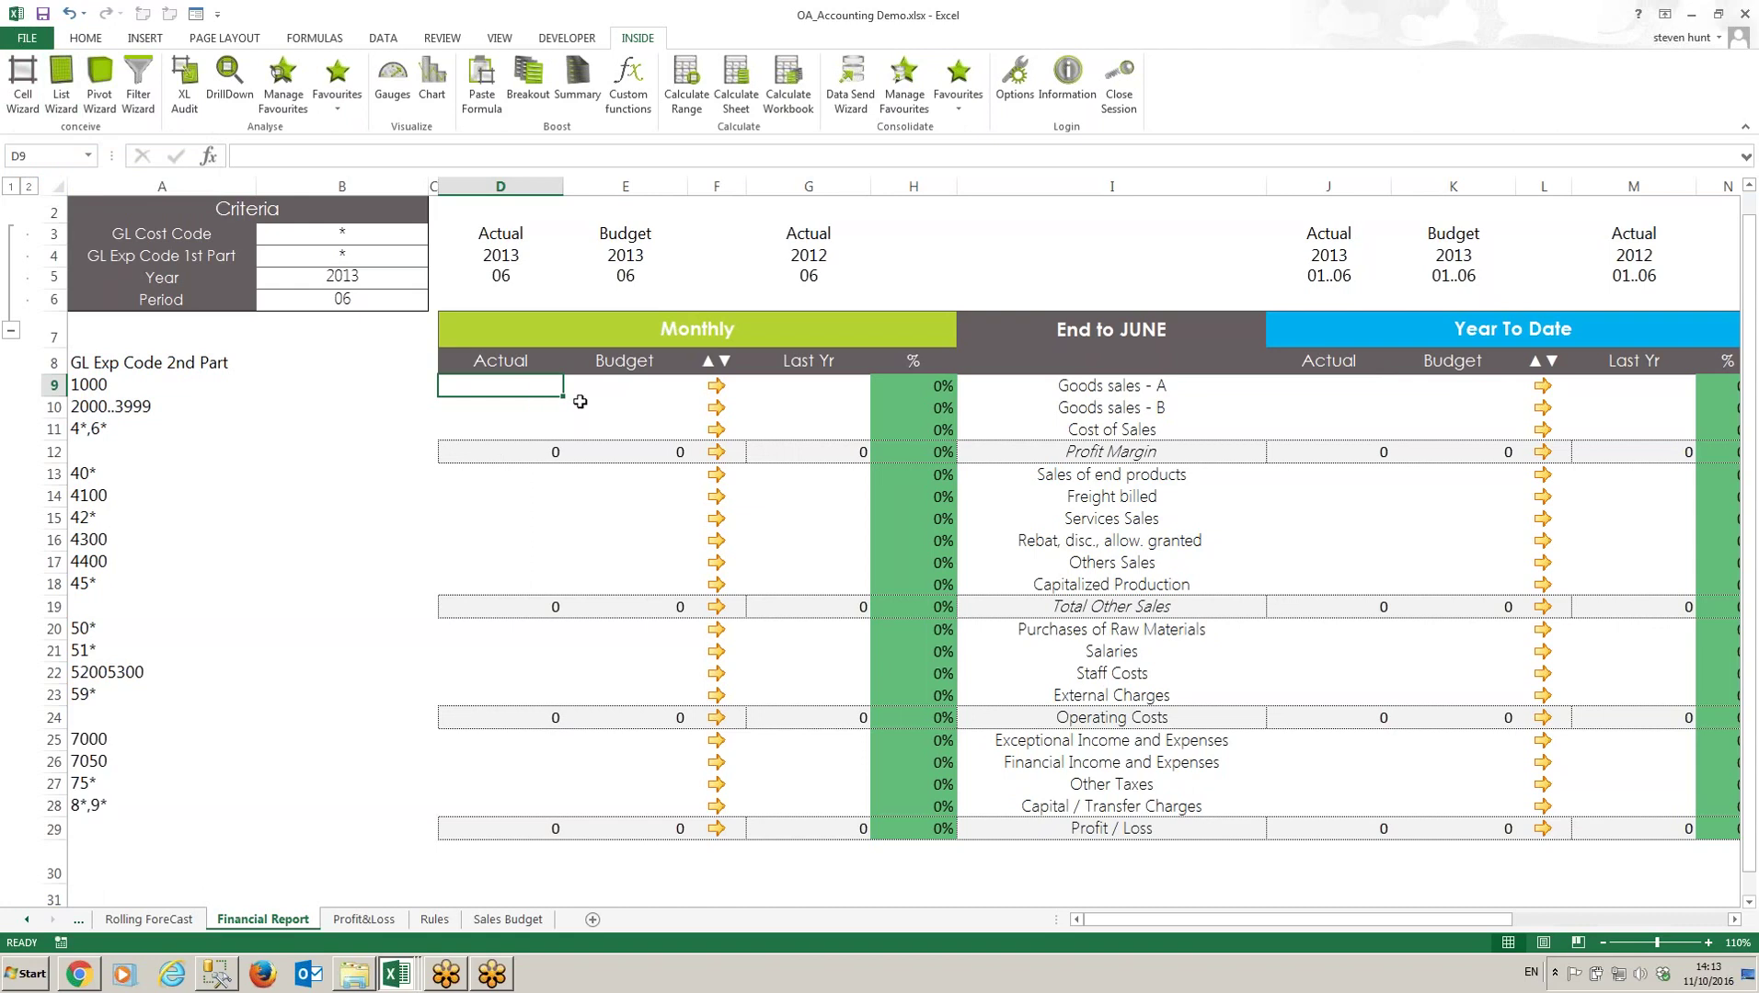
{"action": "left_click", "coordinate": [18, 96]}
{"action": "left_click_drag", "start_coordinate": [784, 140], "coordinate": [1102, 168]}
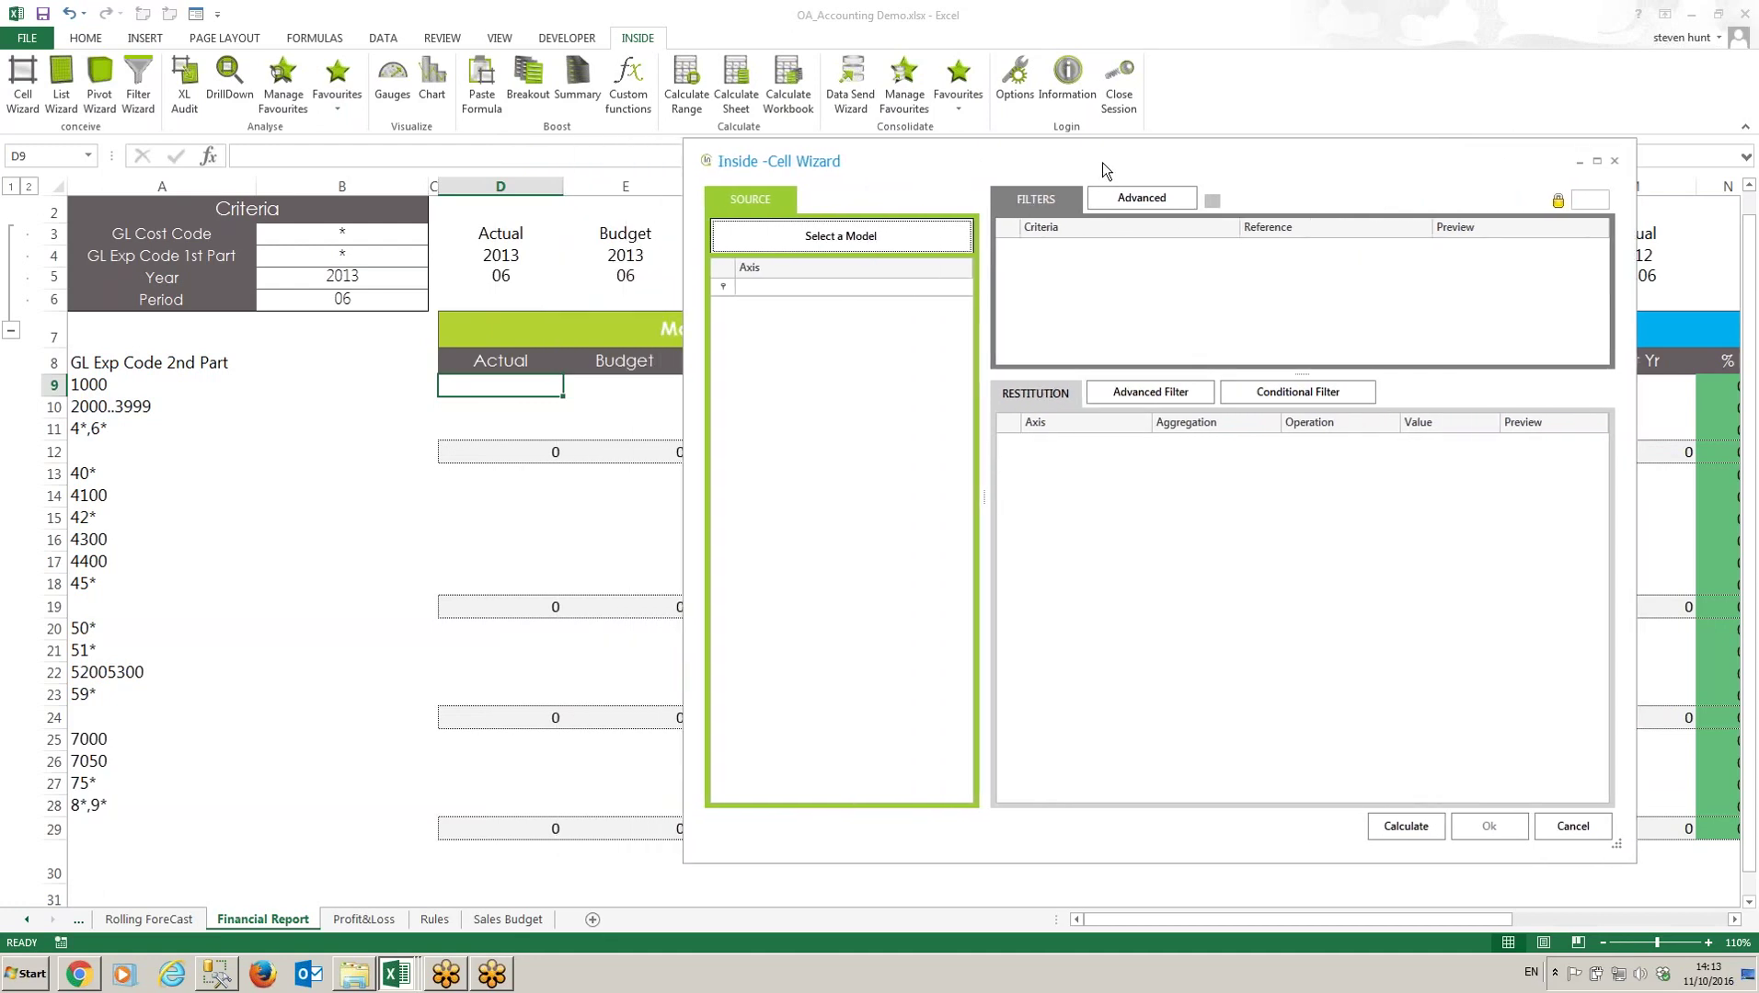
{"action": "left_click", "coordinate": [888, 237]}
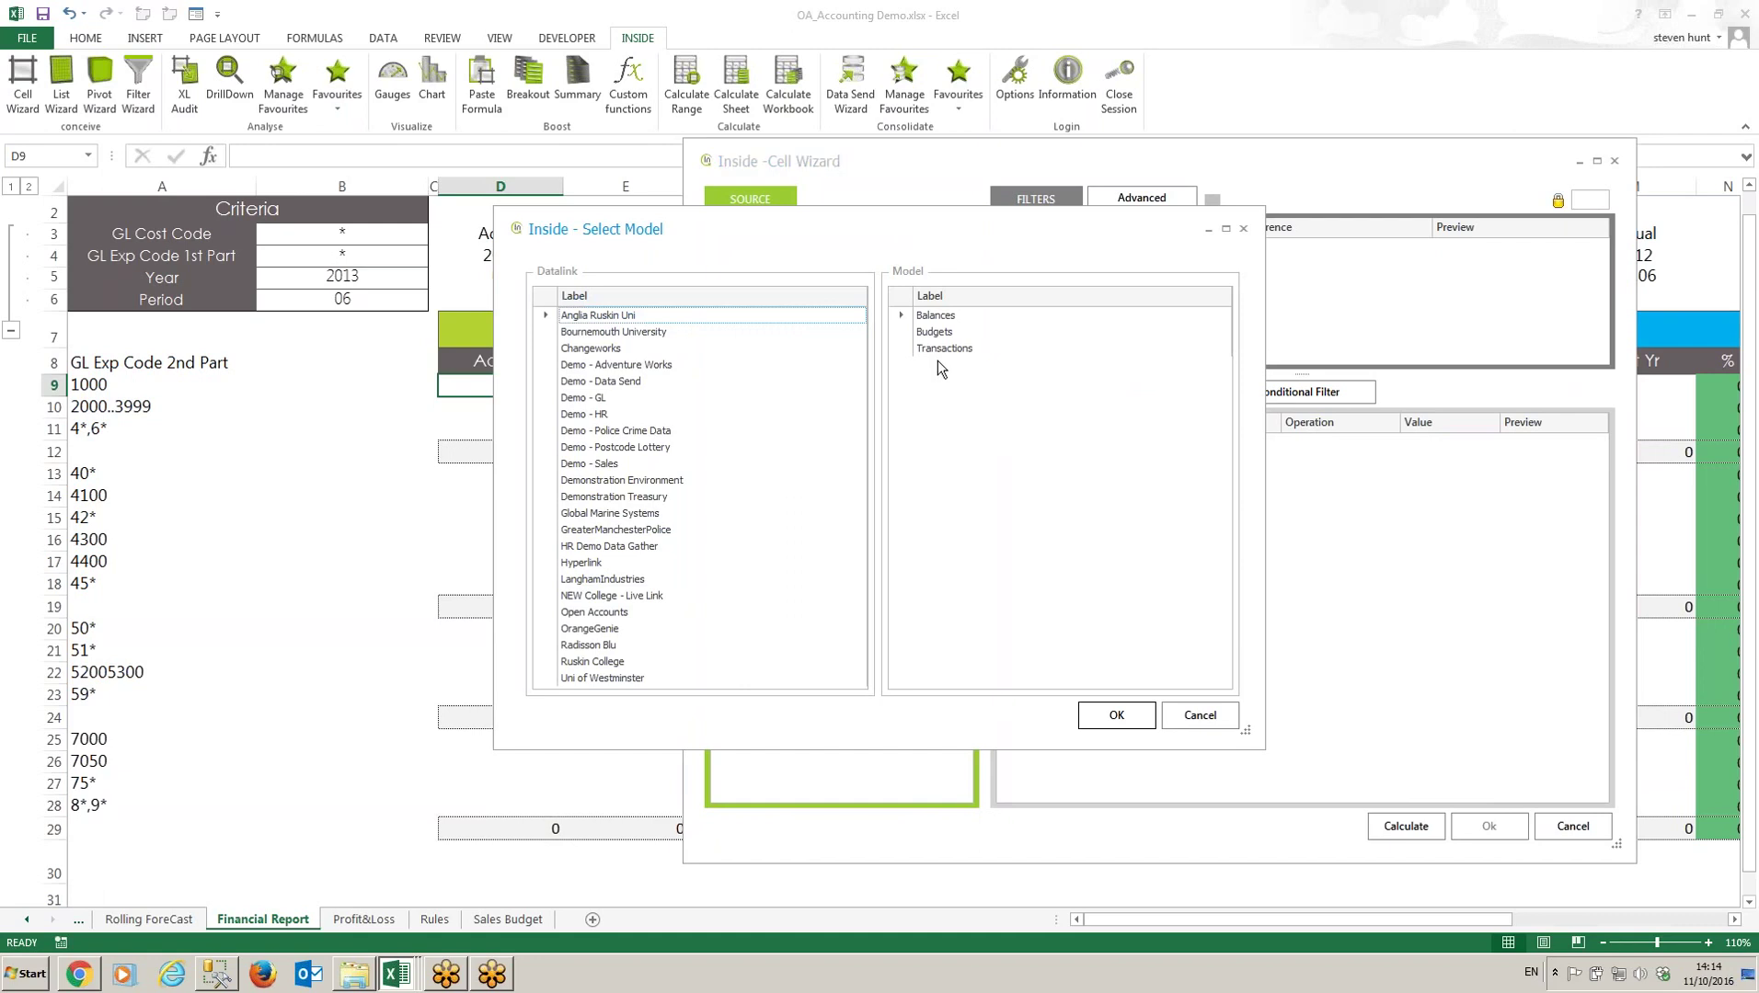
{"action": "left_click", "coordinate": [651, 476]}
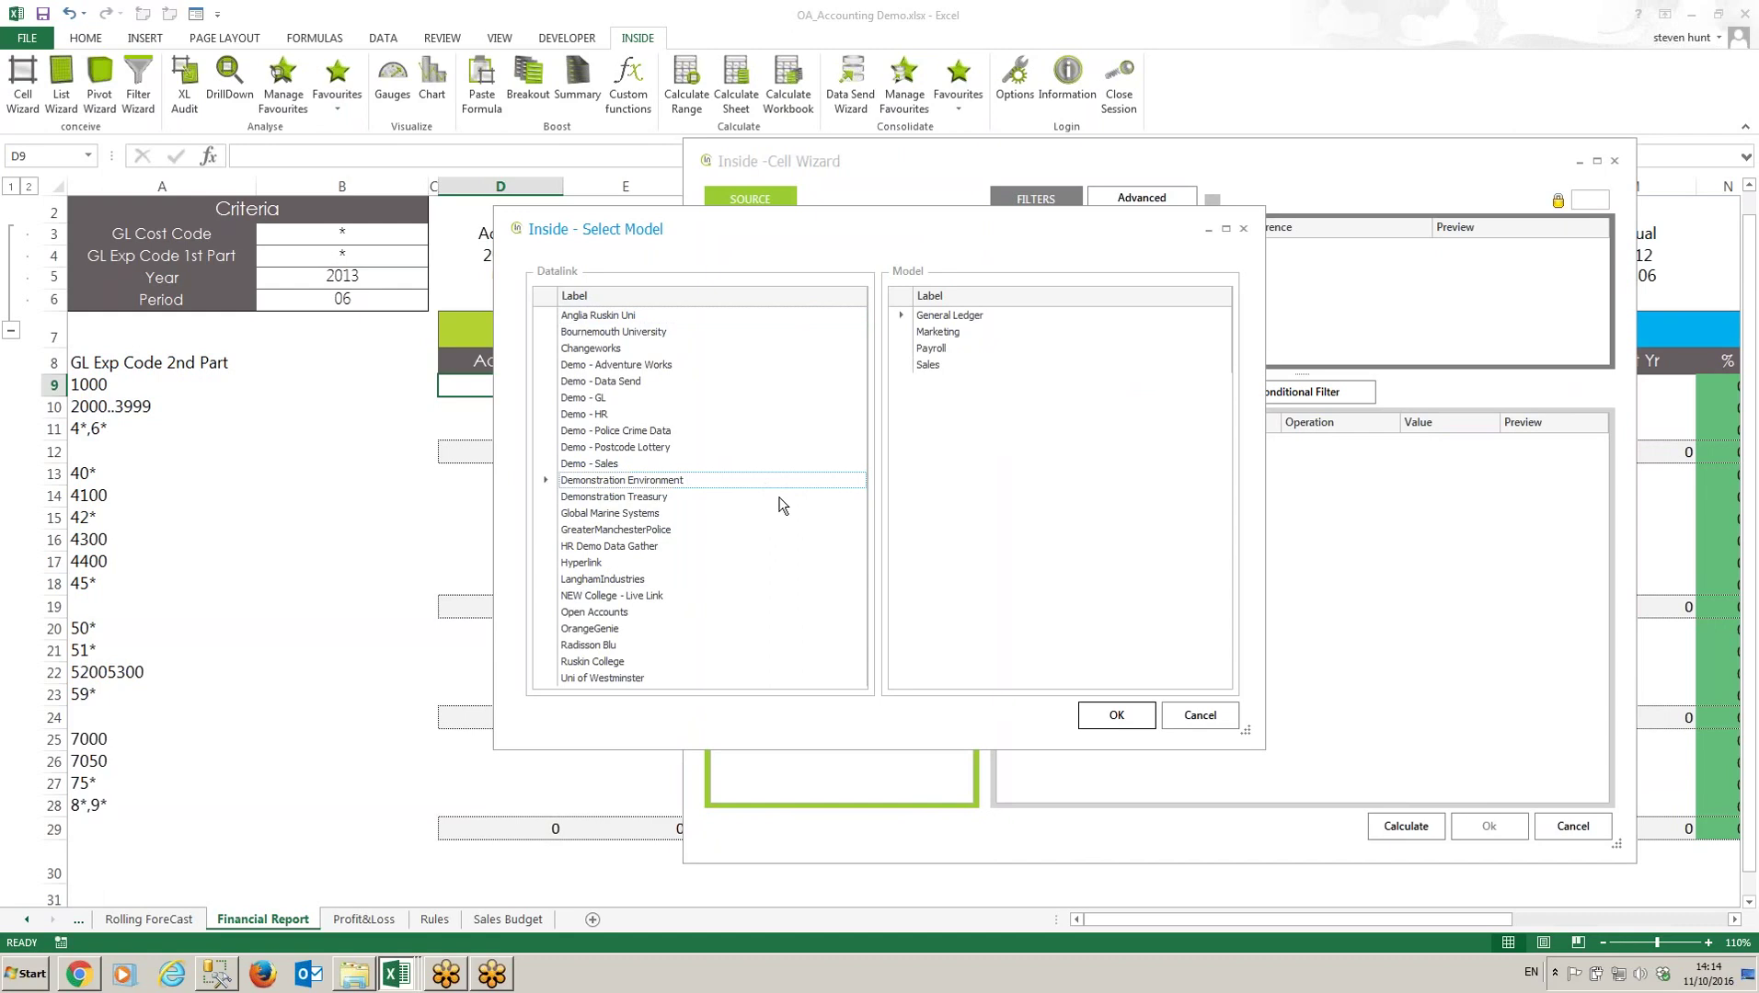
{"action": "left_click", "coordinate": [956, 316]}
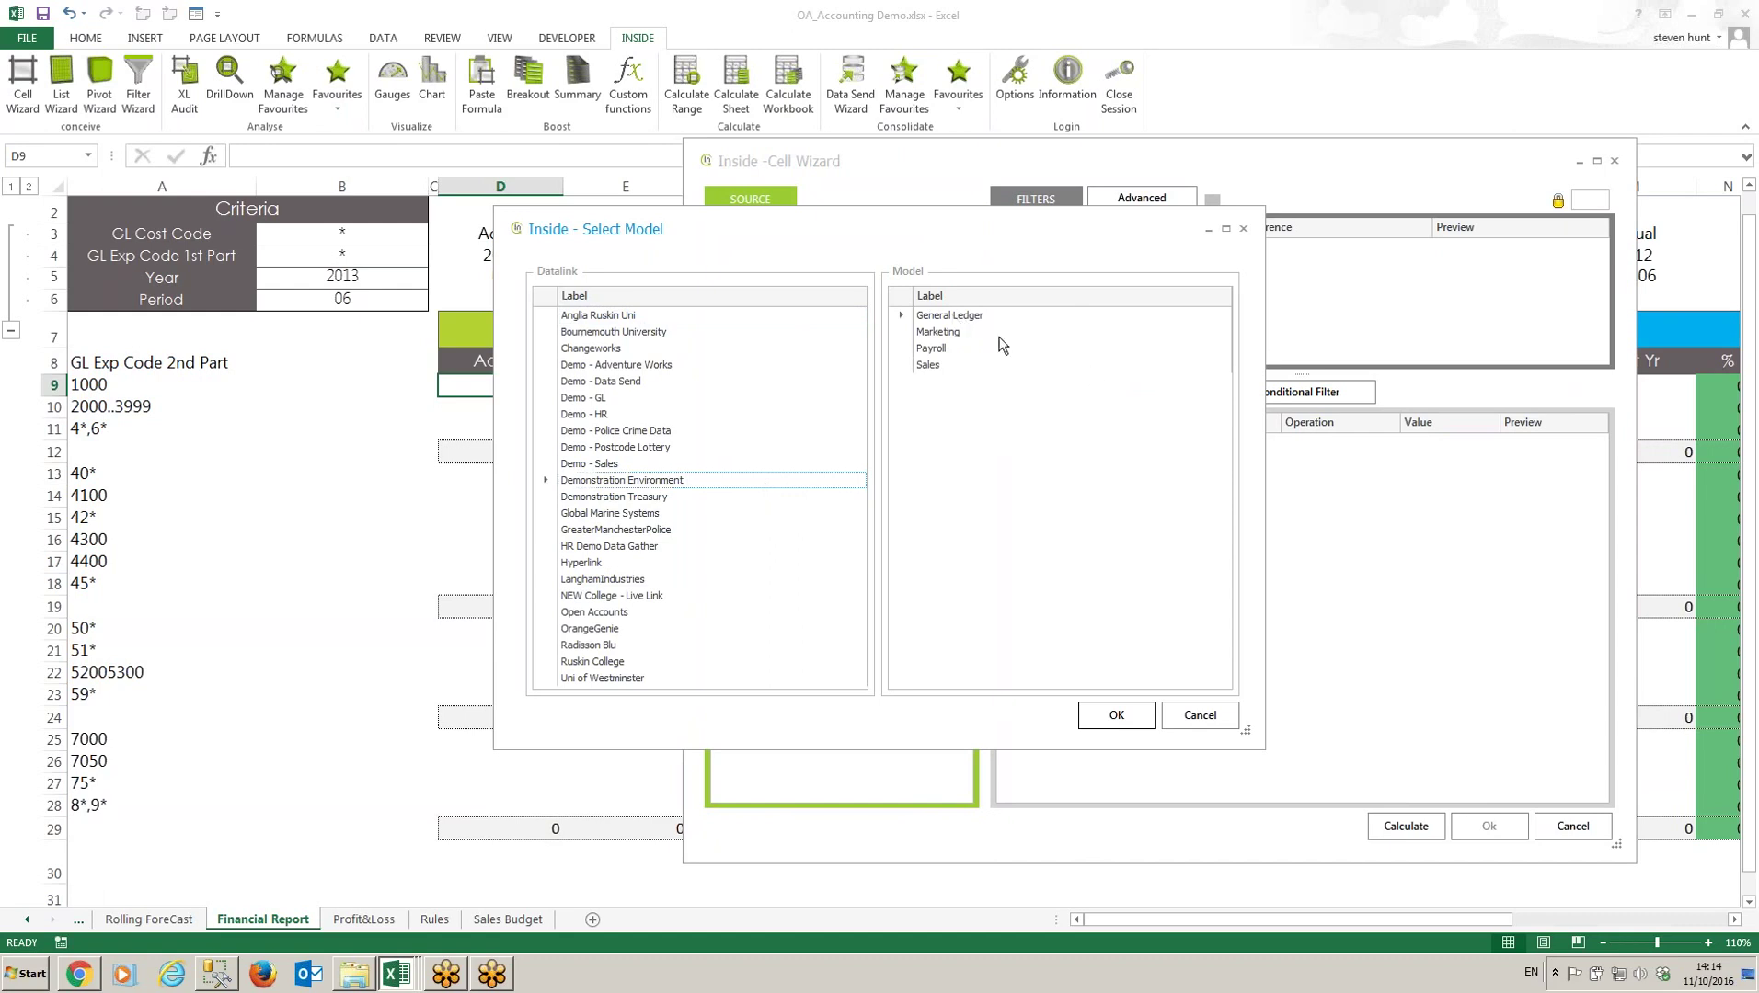
{"action": "left_click", "coordinate": [1115, 716]}
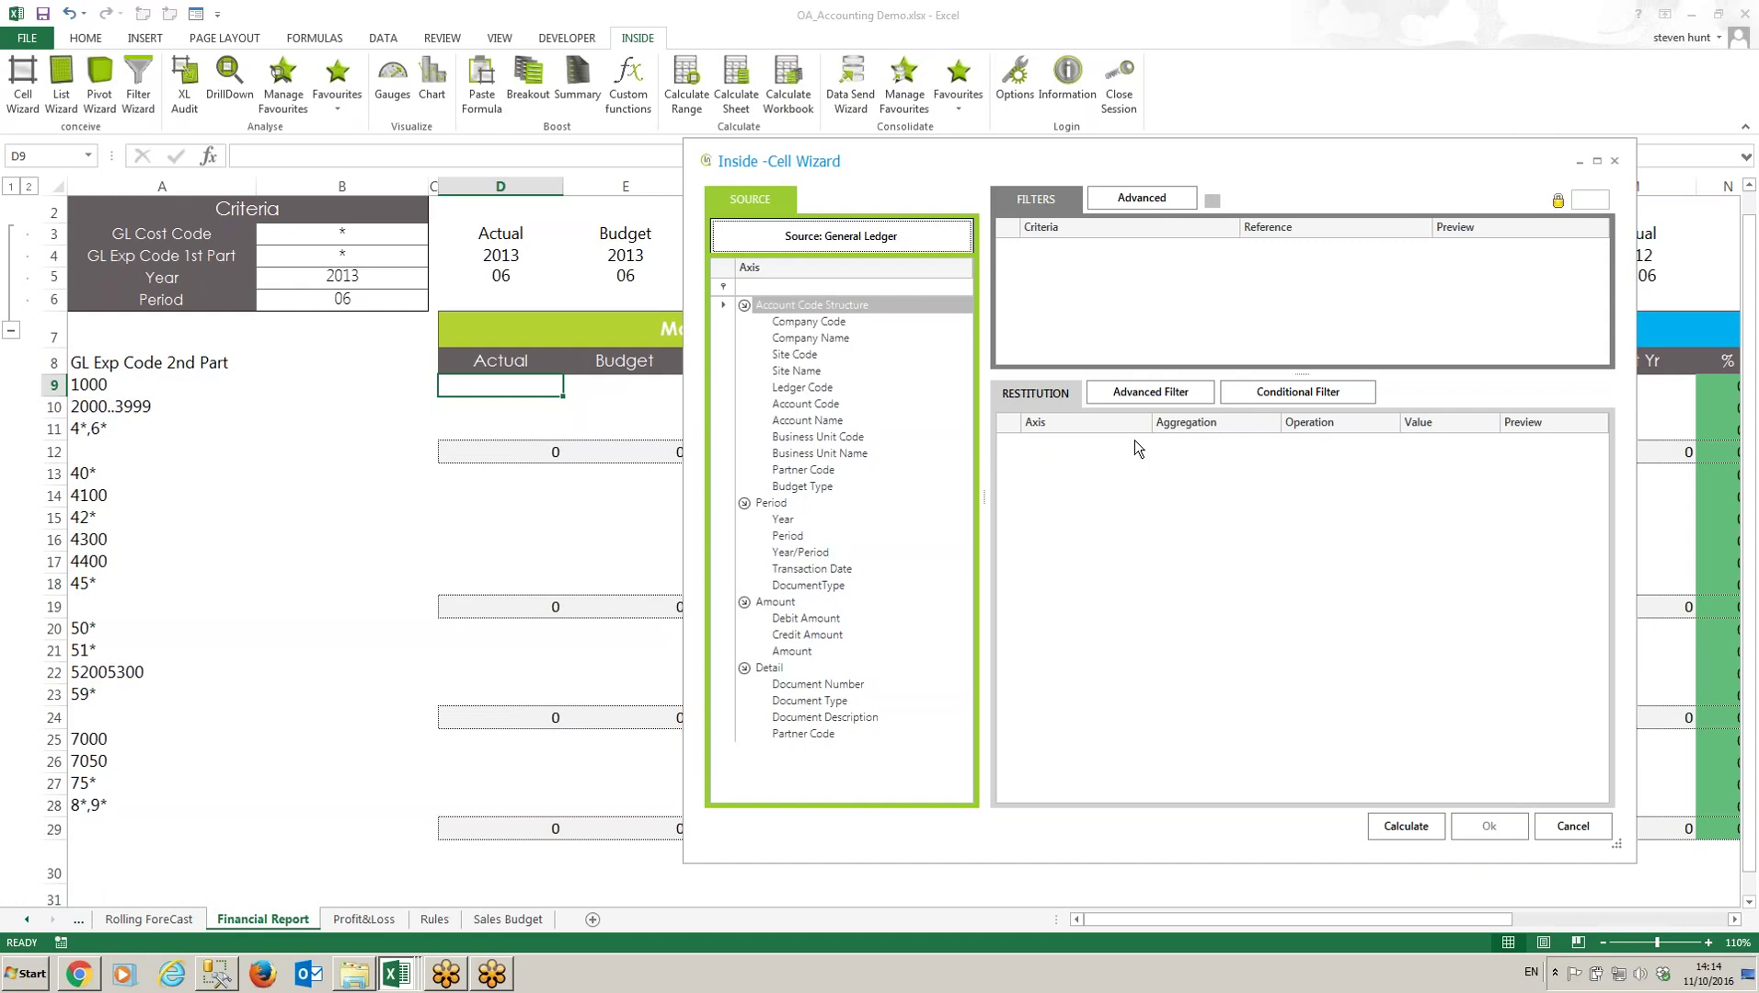
{"action": "left_click_drag", "start_coordinate": [816, 485], "coordinate": [1122, 322]}
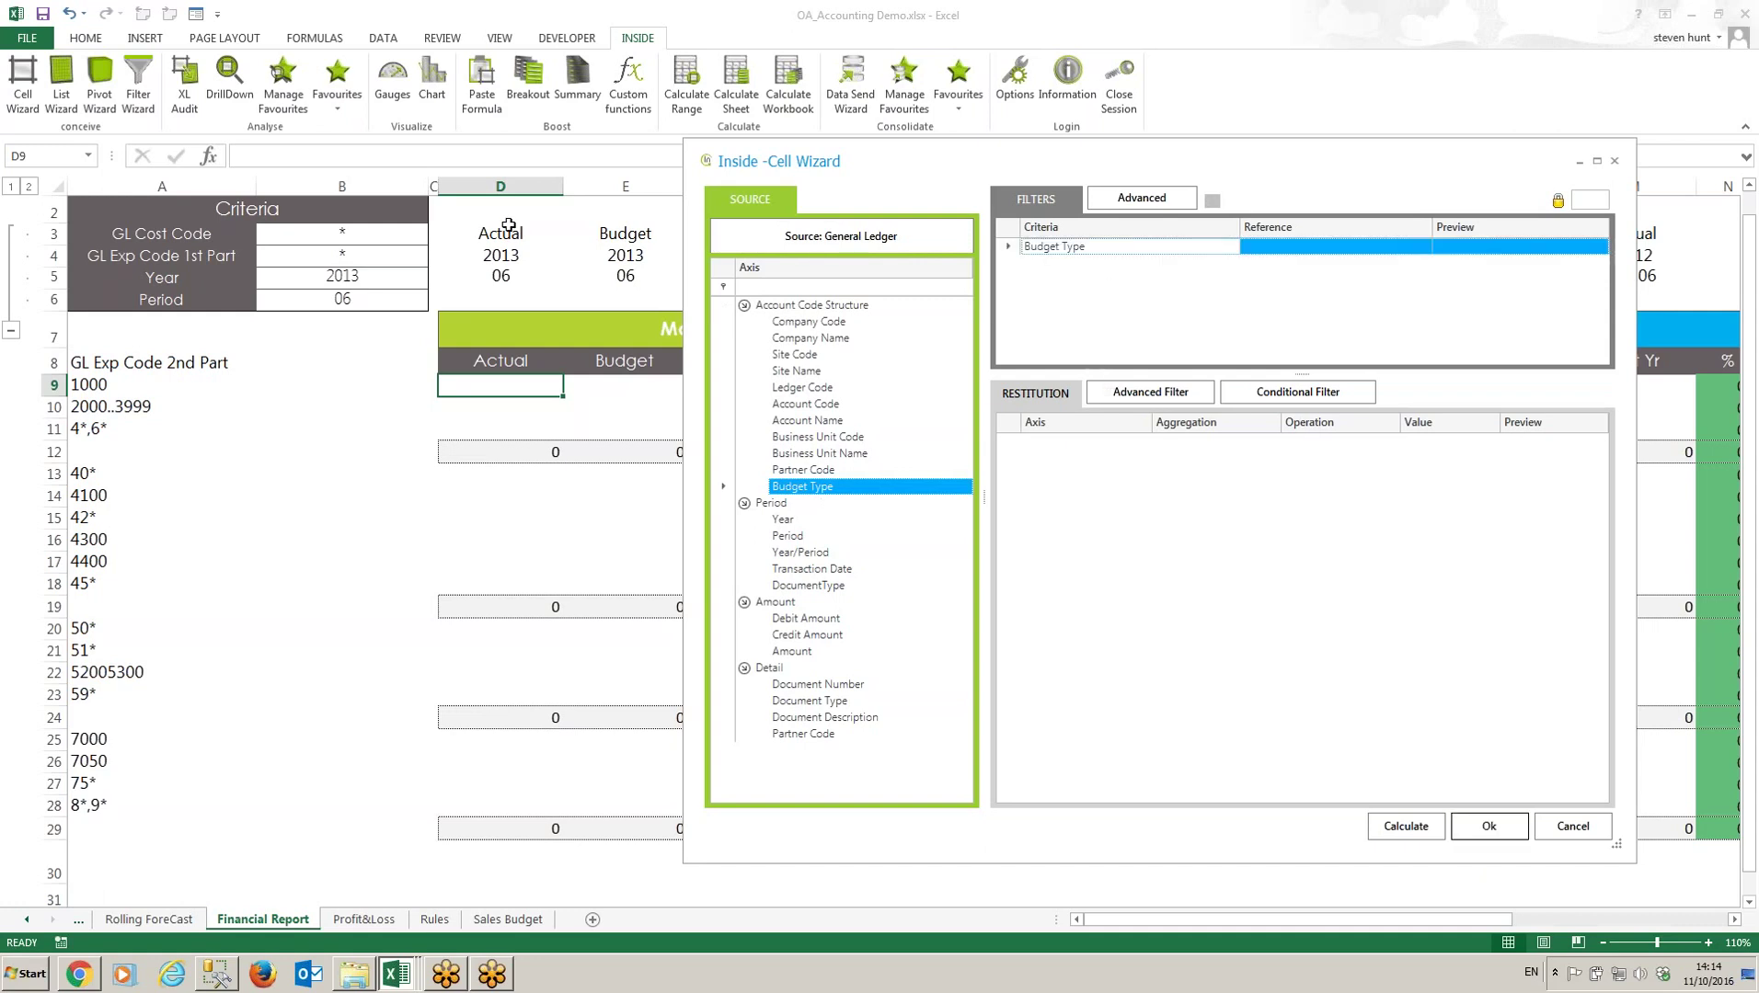
{"action": "left_click", "coordinate": [501, 234]}
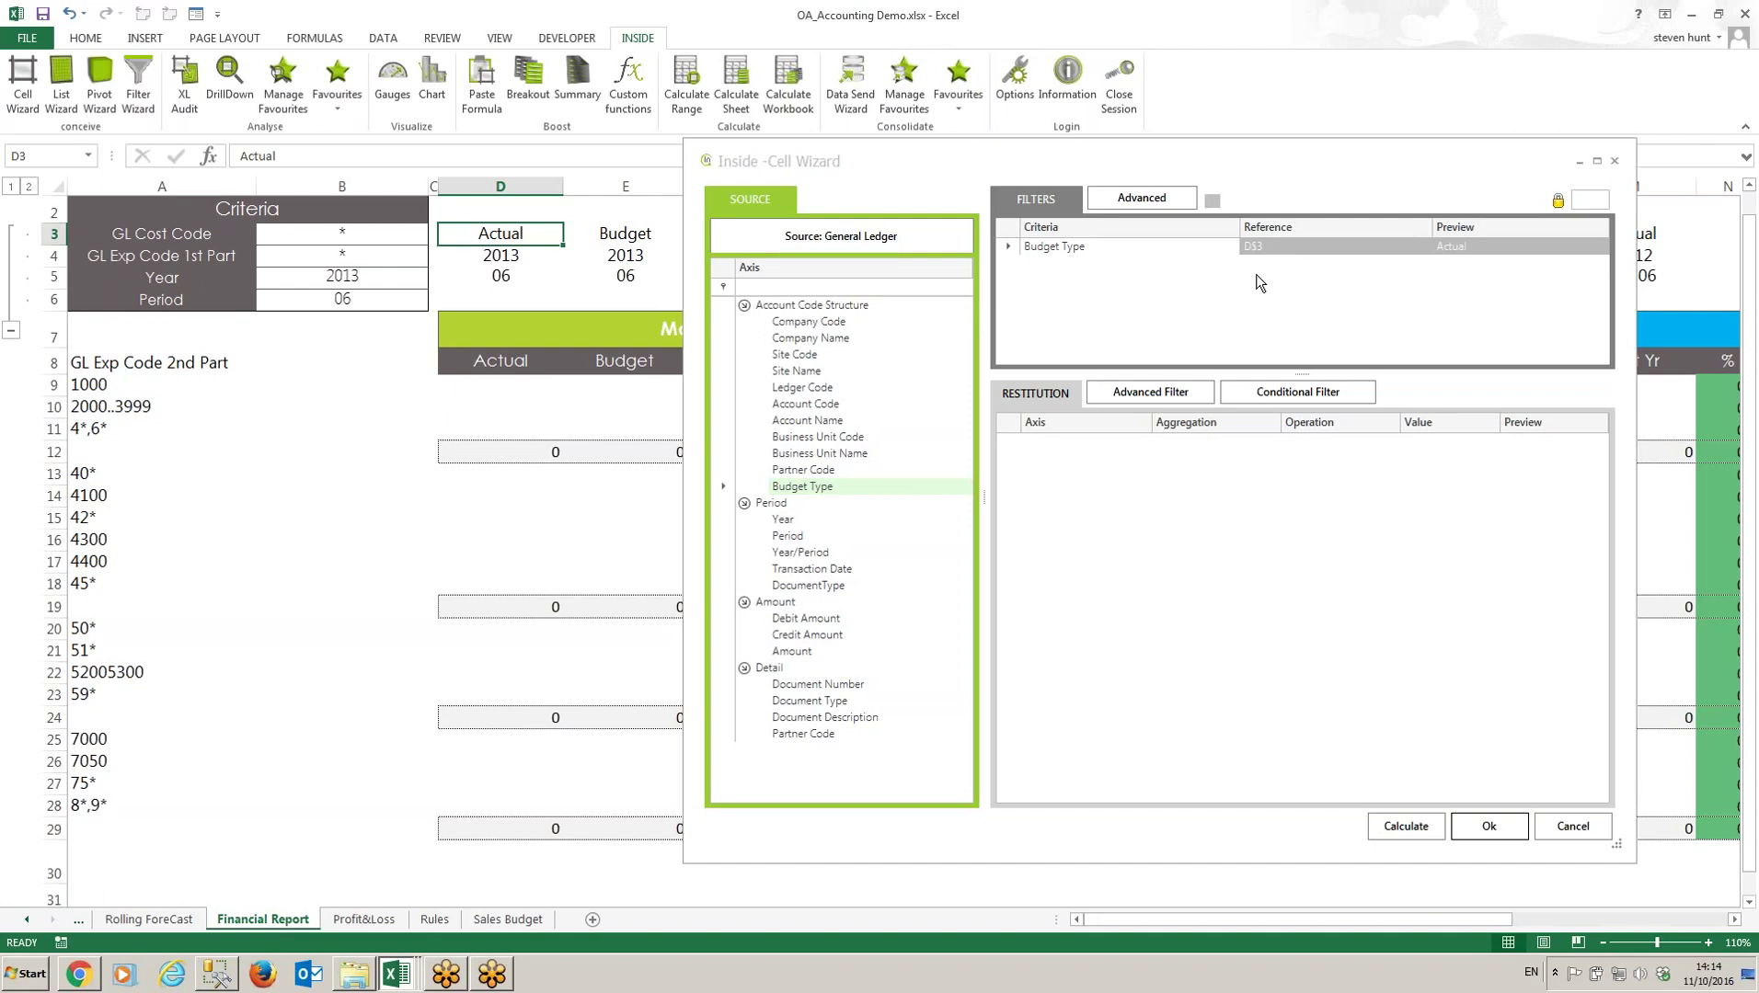
{"action": "left_click_drag", "start_coordinate": [781, 522], "coordinate": [1050, 292]}
{"action": "left_click", "coordinate": [518, 256]}
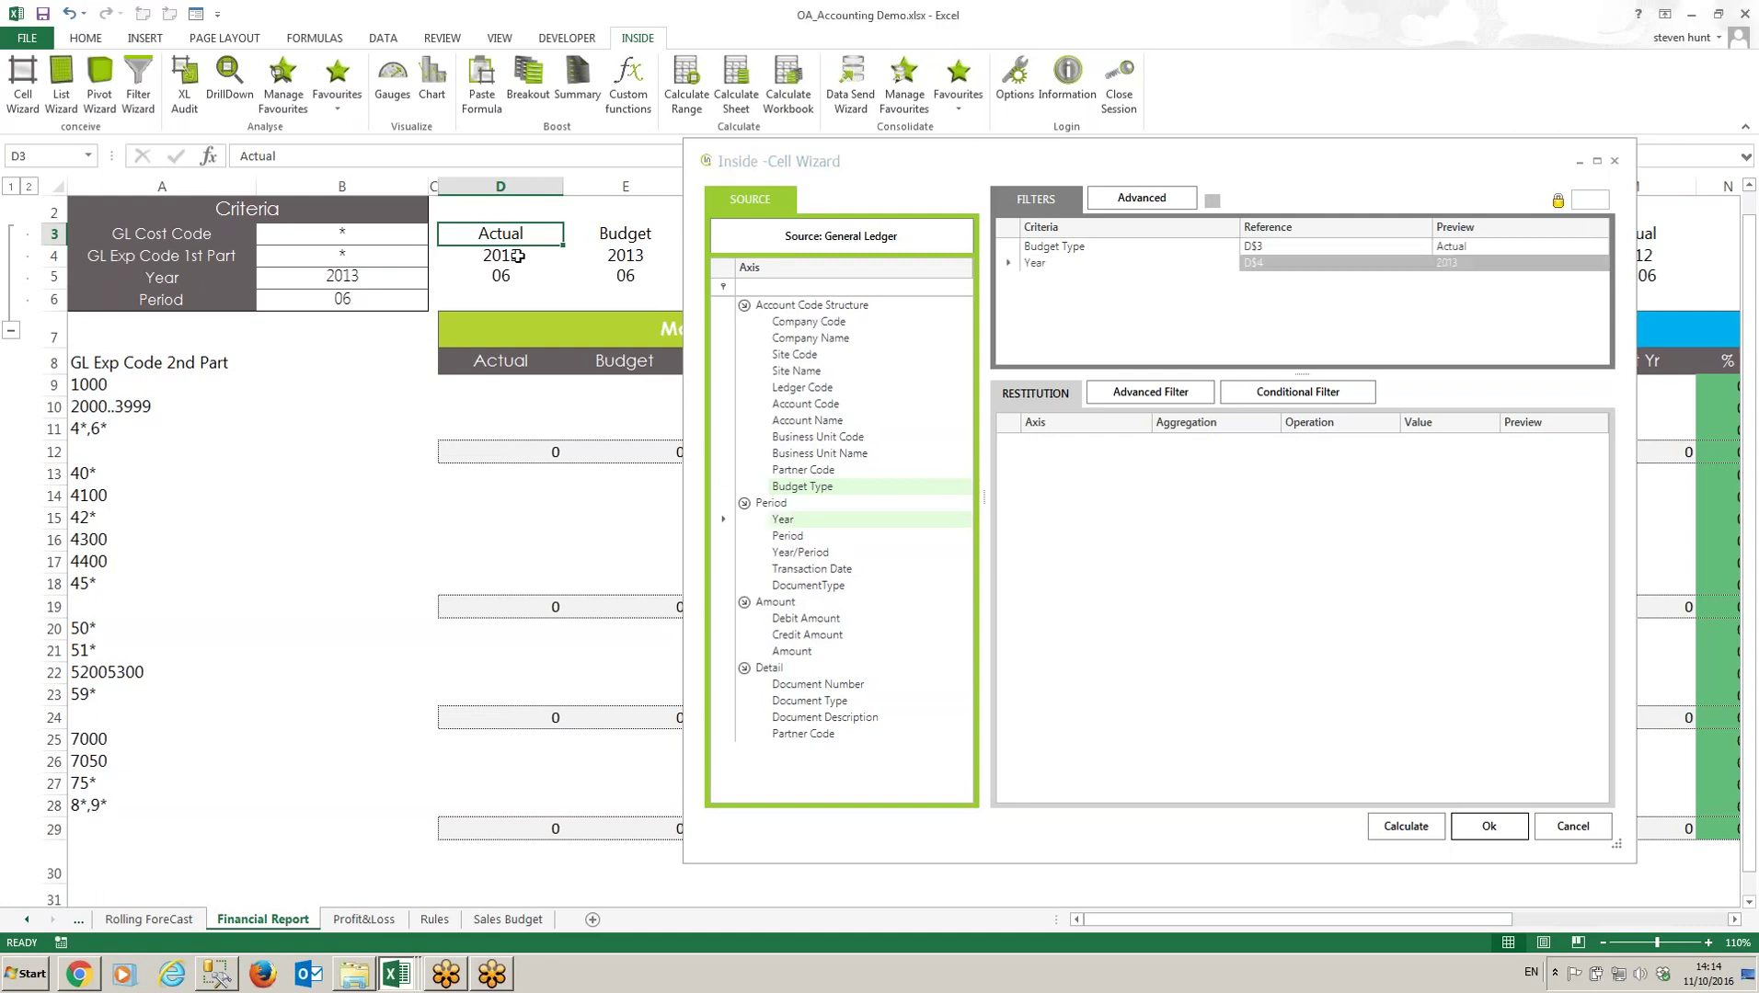
{"action": "left_click_drag", "start_coordinate": [789, 537], "coordinate": [1042, 296]}
{"action": "left_click", "coordinate": [525, 279]}
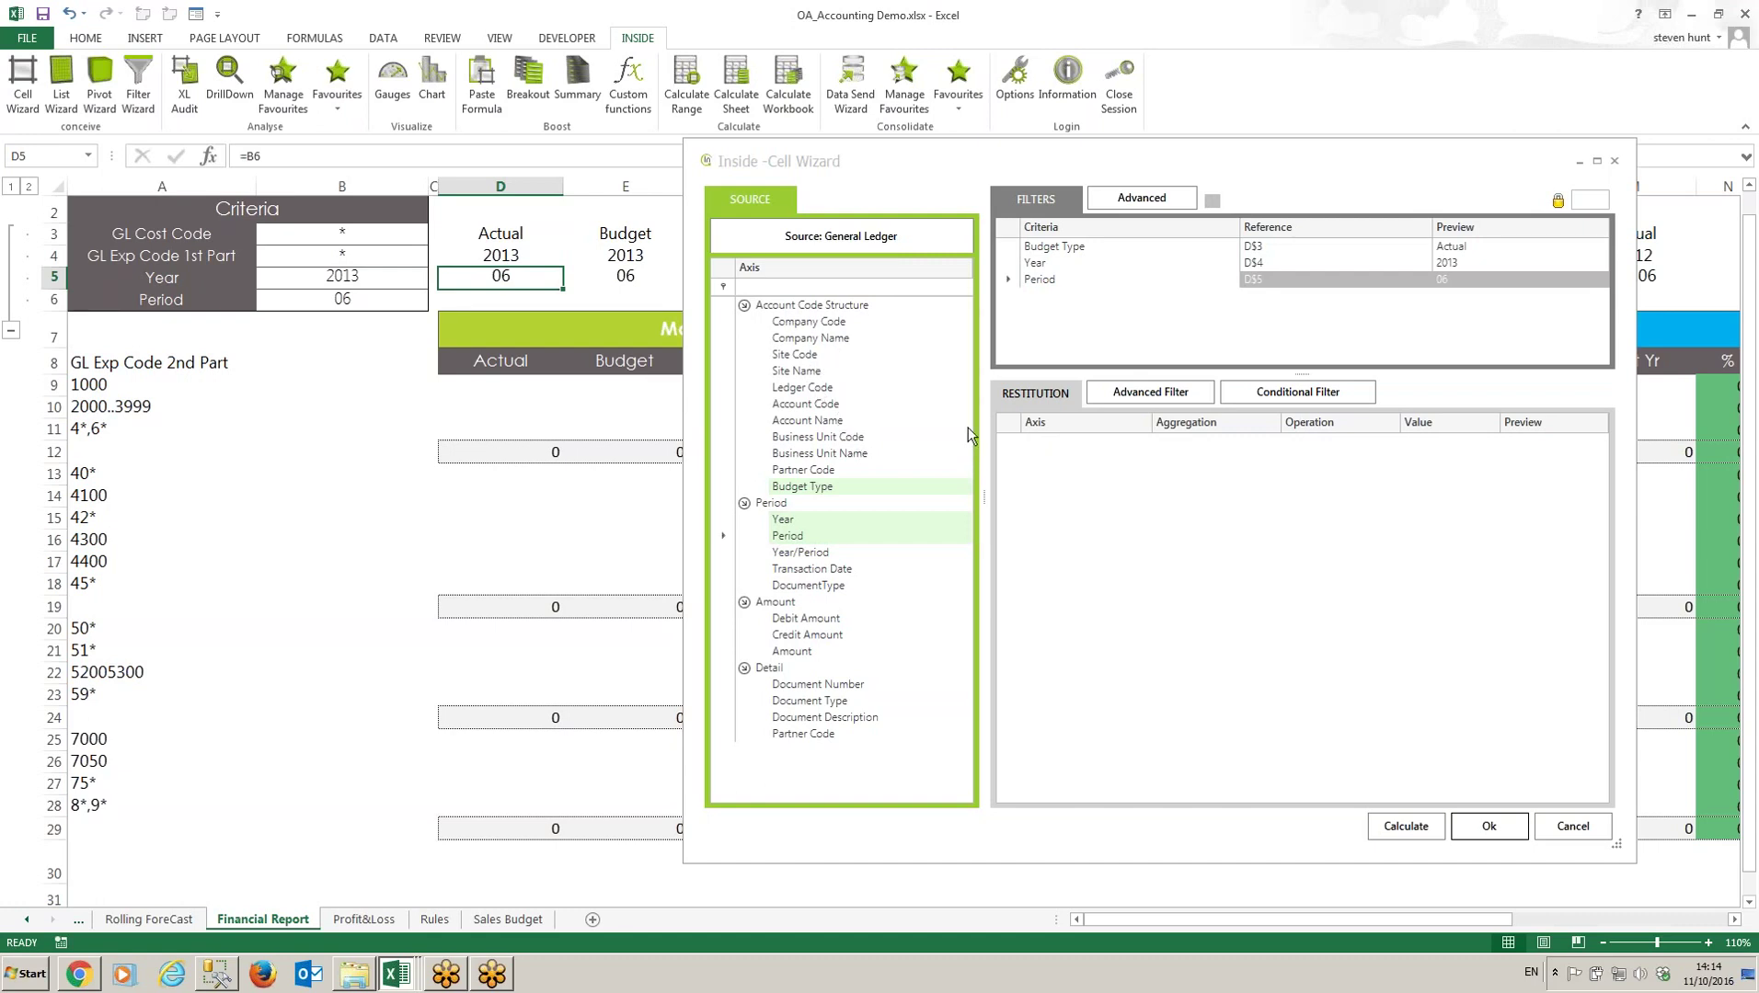
Step: Switch the wizard's source to the Summary model of the Open Accounts datalink, discarding the current settings
{"action": "left_click", "coordinate": [878, 234]}
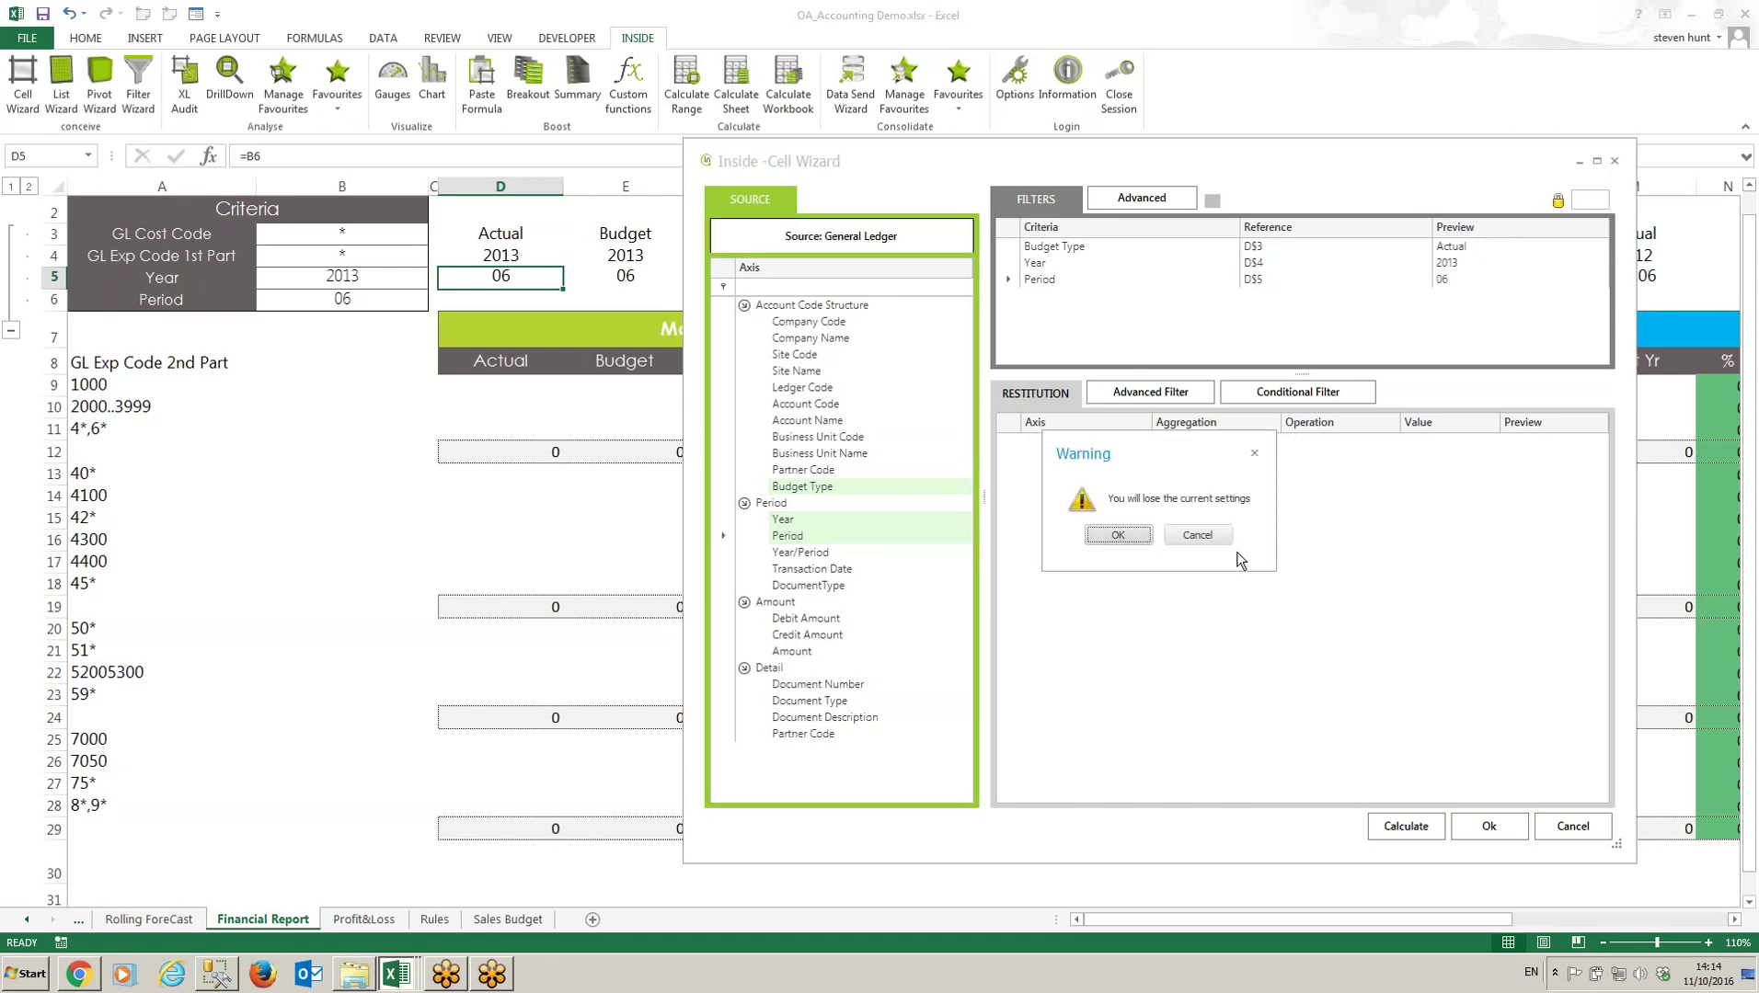
{"action": "left_click", "coordinate": [1102, 536]}
{"action": "left_click", "coordinate": [595, 613]}
{"action": "double_click", "coordinate": [936, 316]}
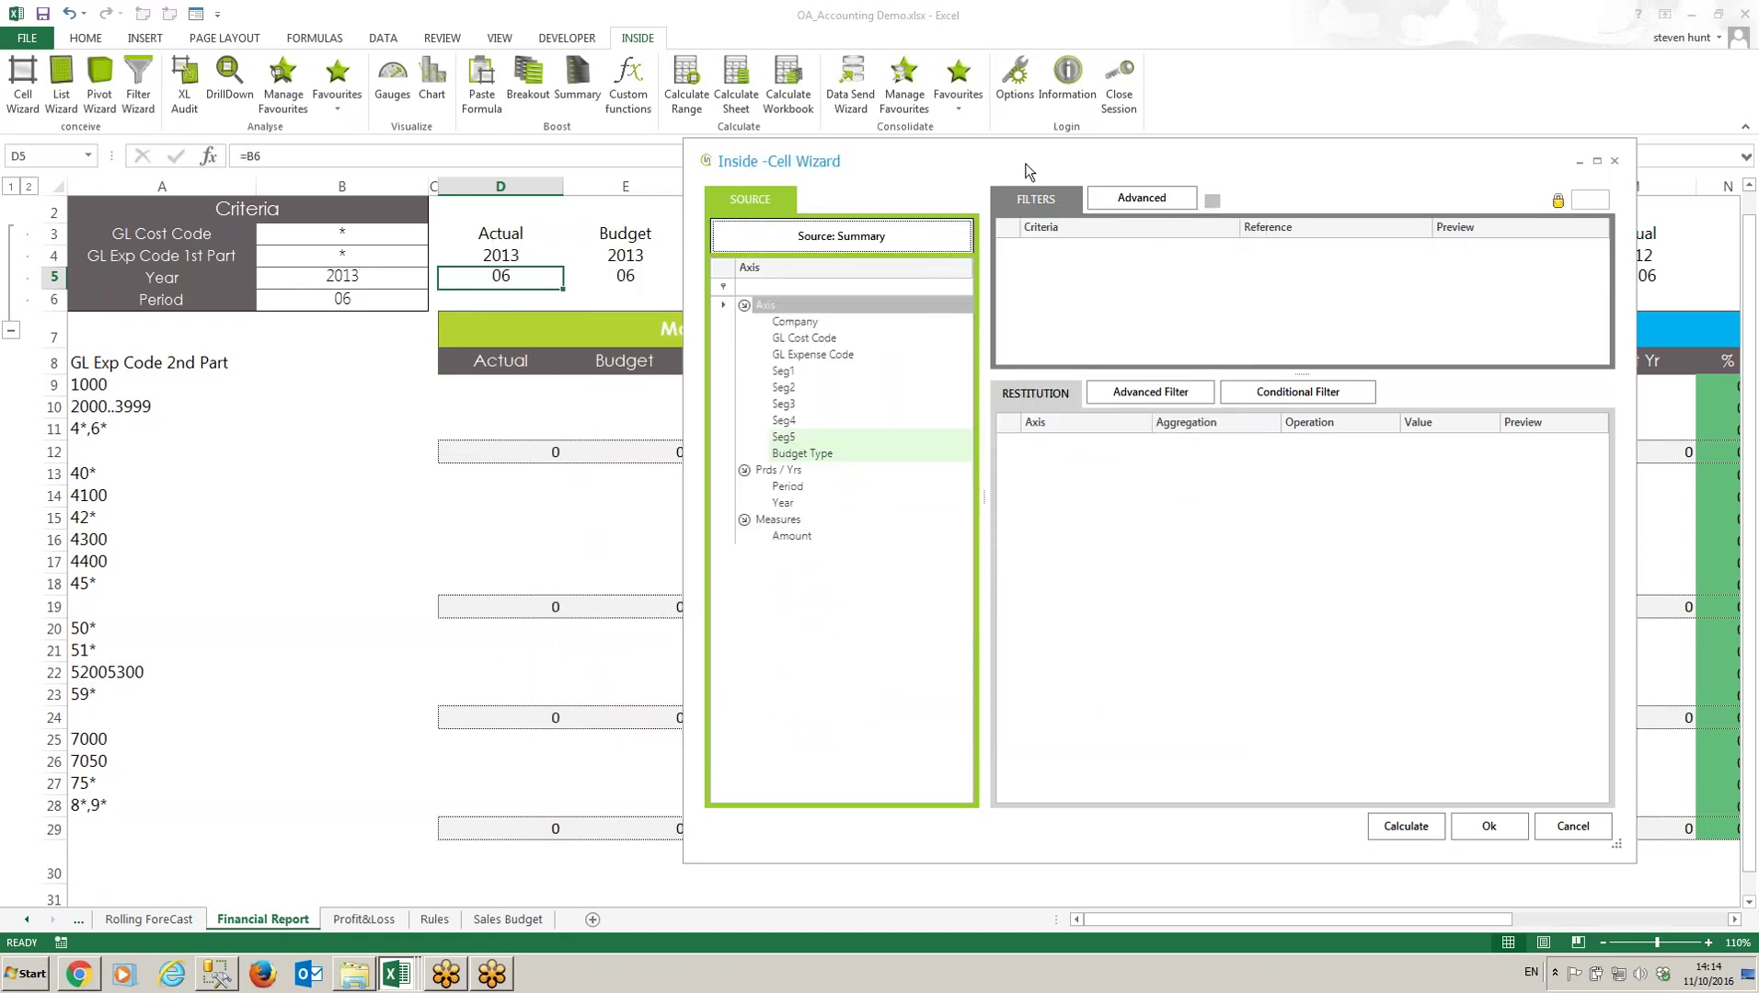
Step: Add a Budget Type filter referencing D$3 and a Year filter referencing D$4 to the wizard
{"action": "left_click_drag", "start_coordinate": [1023, 164], "coordinate": [1098, 178]}
{"action": "left_click_drag", "start_coordinate": [870, 464], "coordinate": [1174, 326]}
{"action": "left_click", "coordinate": [490, 233]}
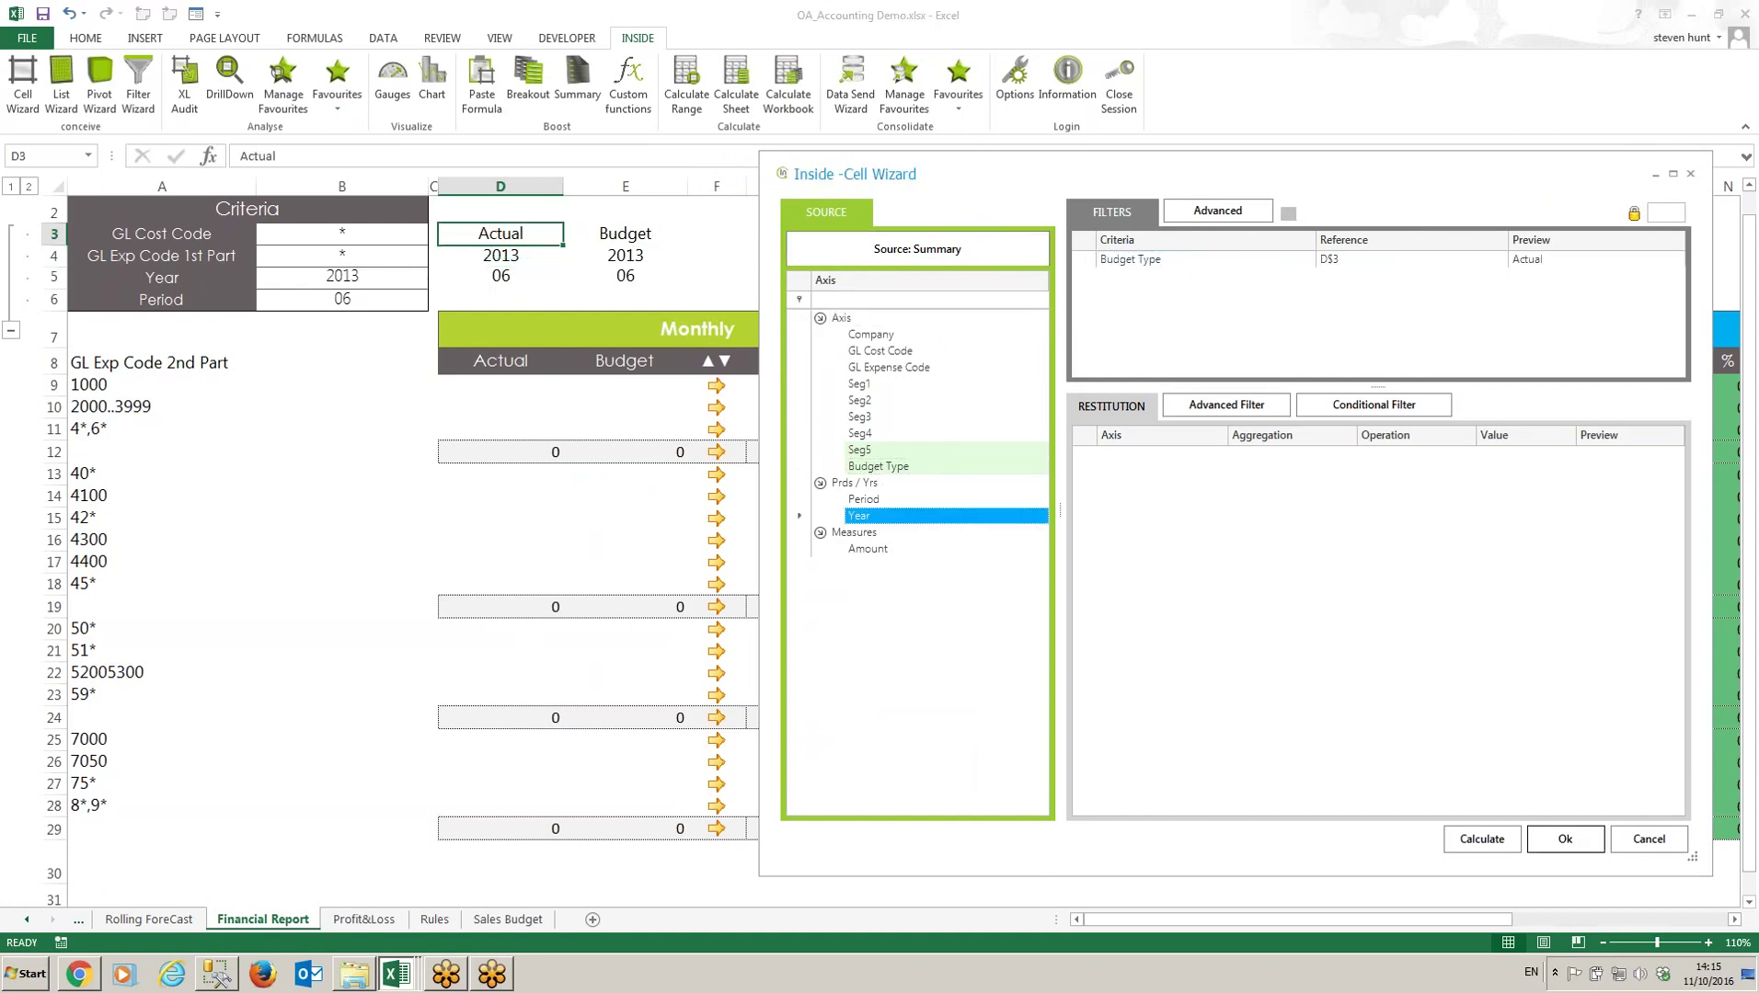
{"action": "left_click", "coordinate": [520, 260]}
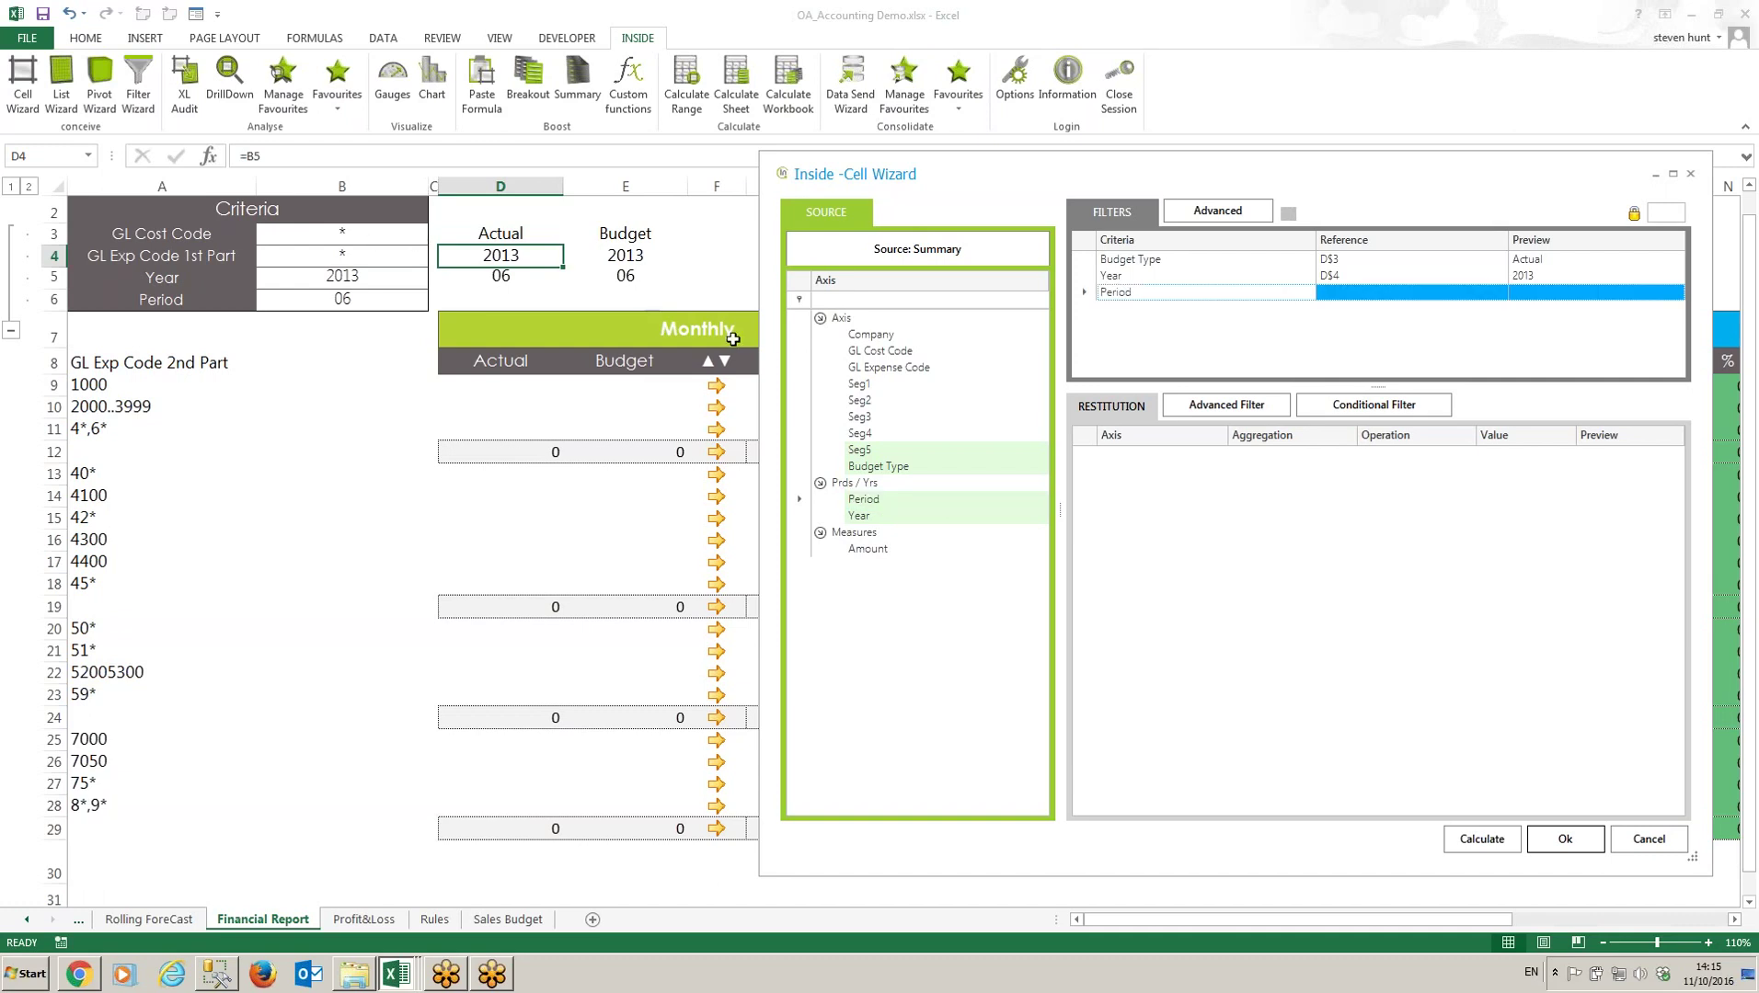
Step: Add a GL Cost Code filter referencing $B$3 and link the Period filter to D$5
{"action": "left_click", "coordinate": [876, 352]}
{"action": "left_click_drag", "start_coordinate": [993, 339], "coordinate": [1163, 329]}
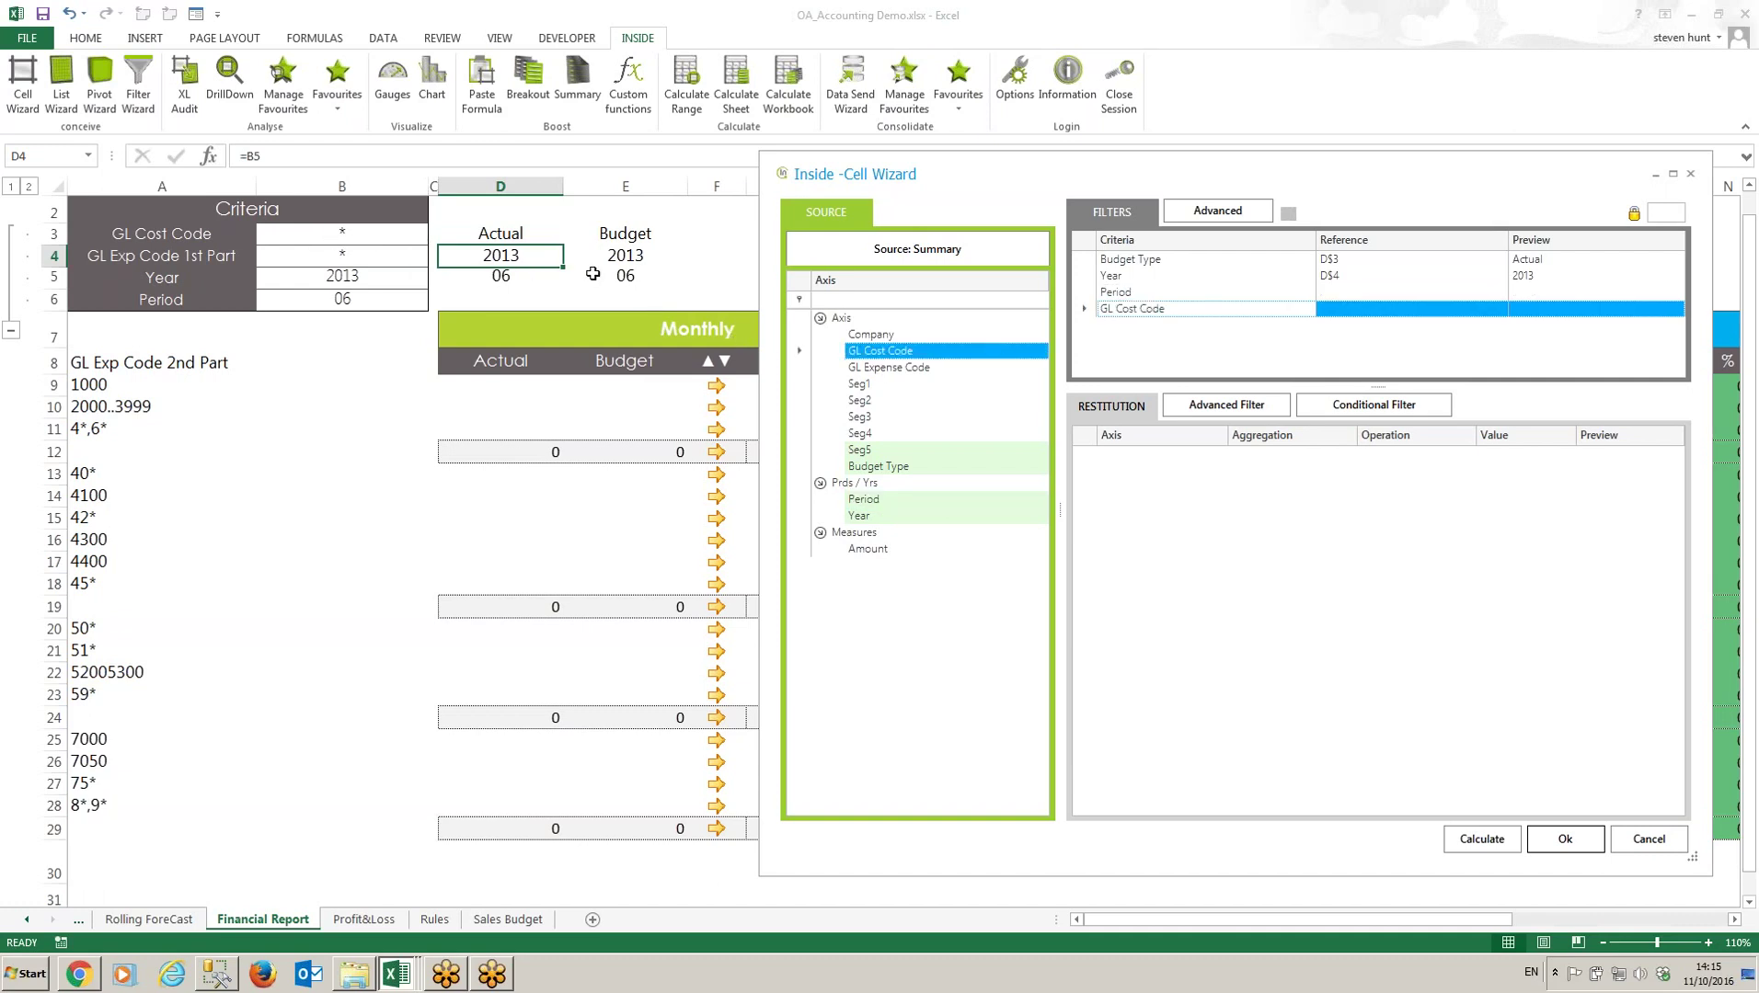
{"action": "left_click", "coordinate": [1500, 309]}
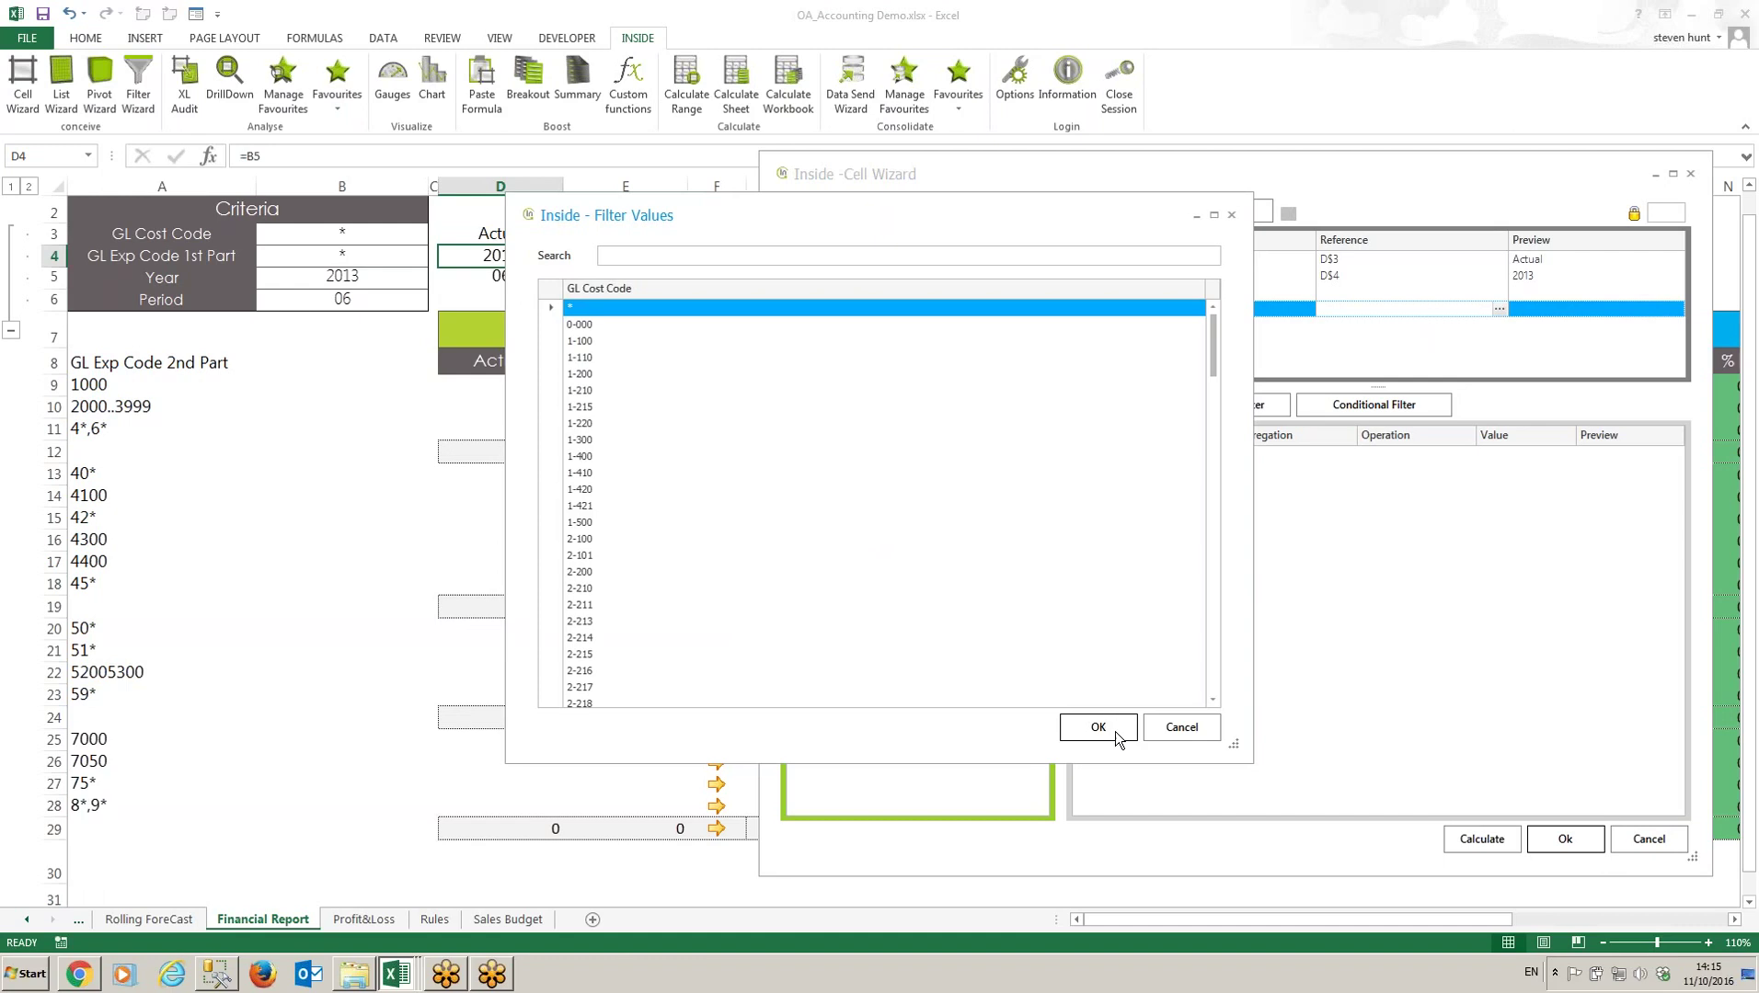
{"action": "left_click", "coordinate": [1159, 728]}
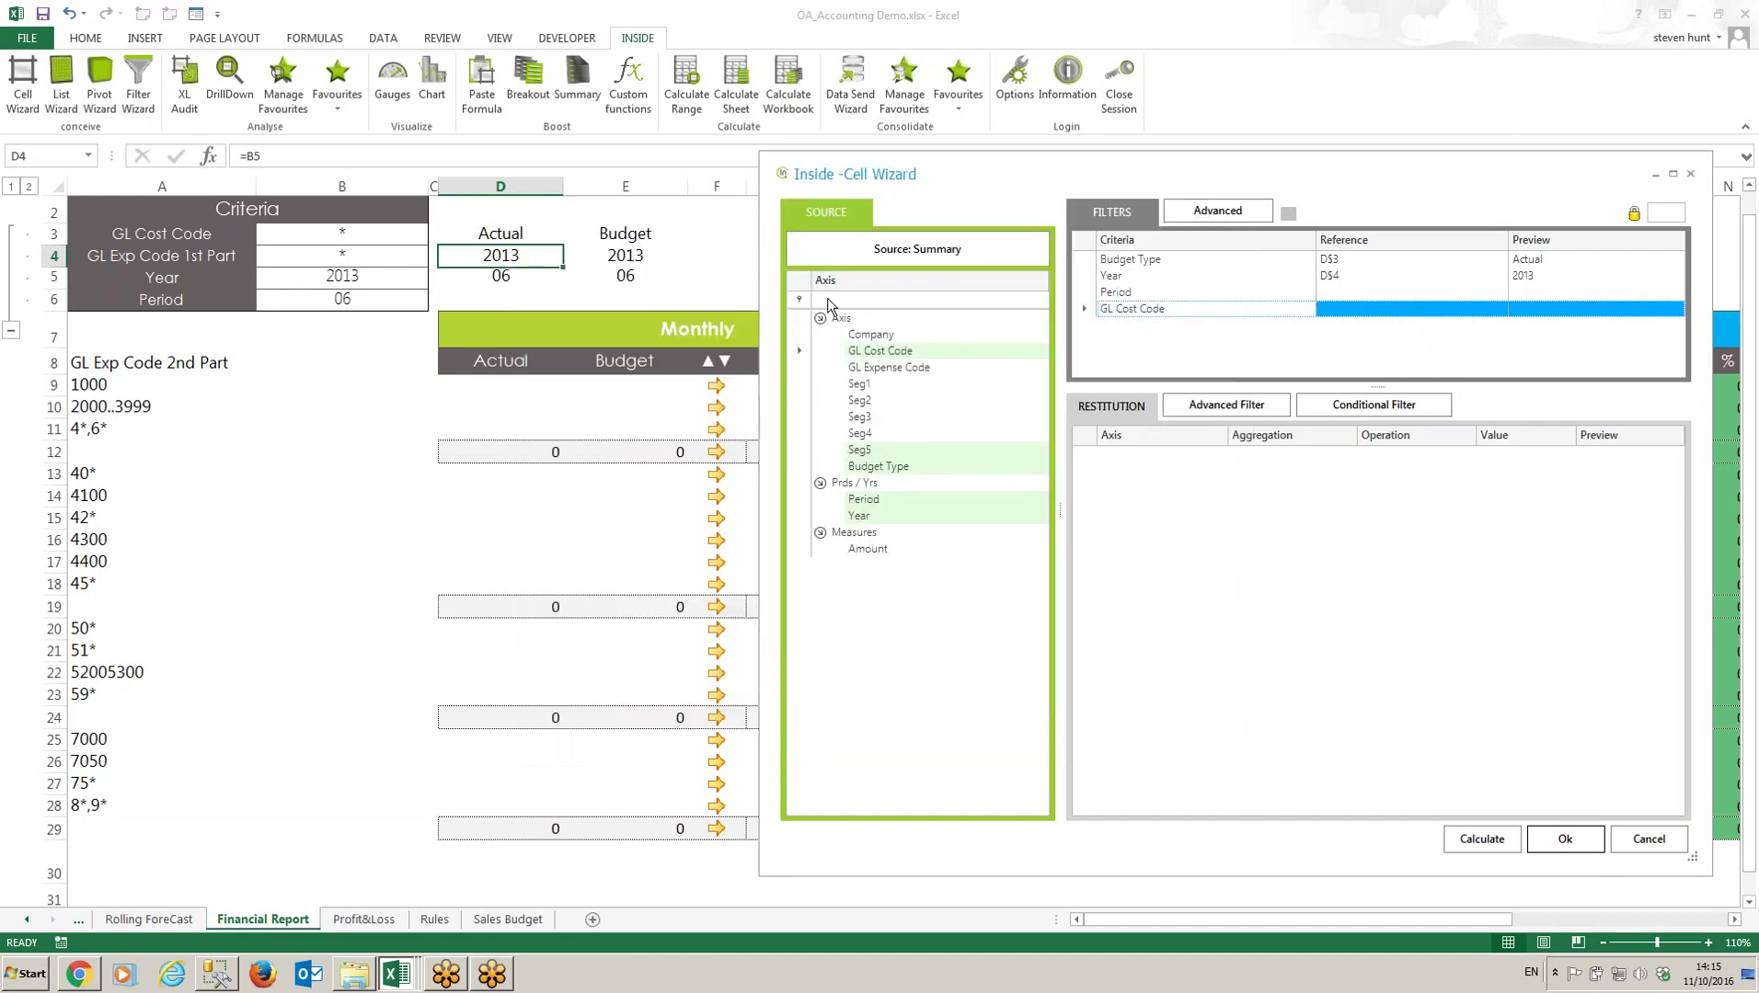
{"action": "left_click", "coordinate": [379, 236]}
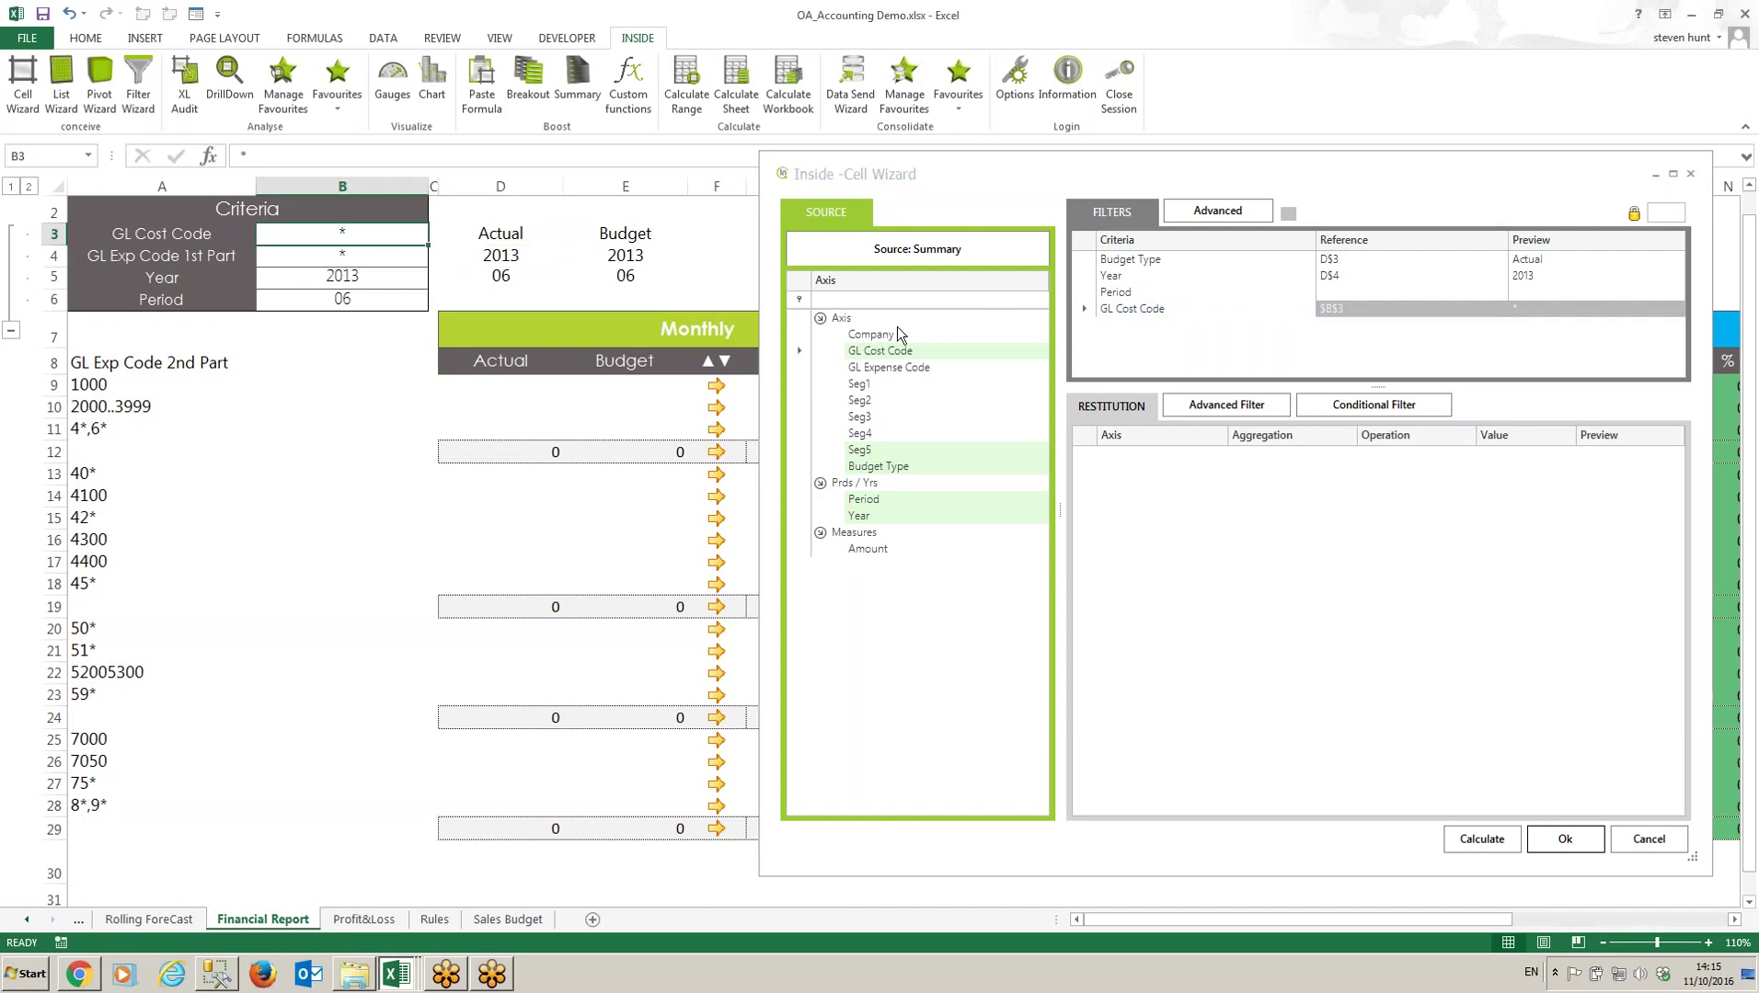
{"action": "left_click", "coordinate": [510, 276]}
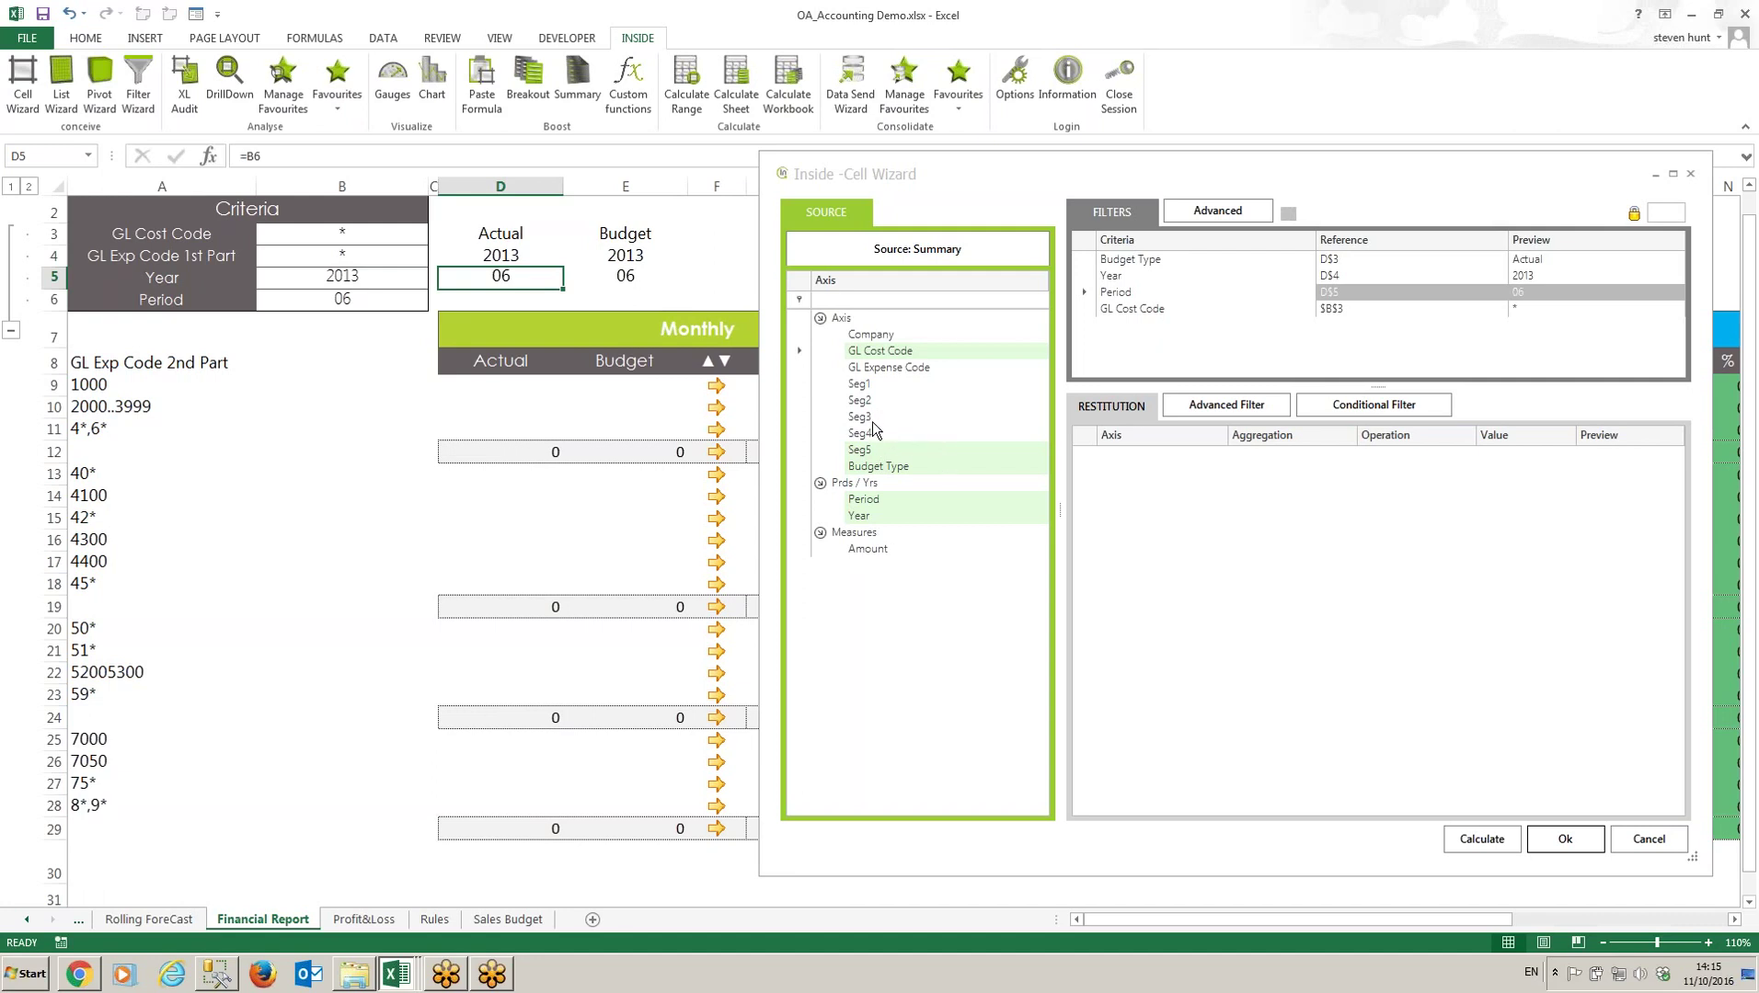
Step: Add a Seg3 filter referencing $B$4 and a Seg4 filter referencing $A9
{"action": "left_click_drag", "start_coordinate": [859, 417], "coordinate": [1196, 325]}
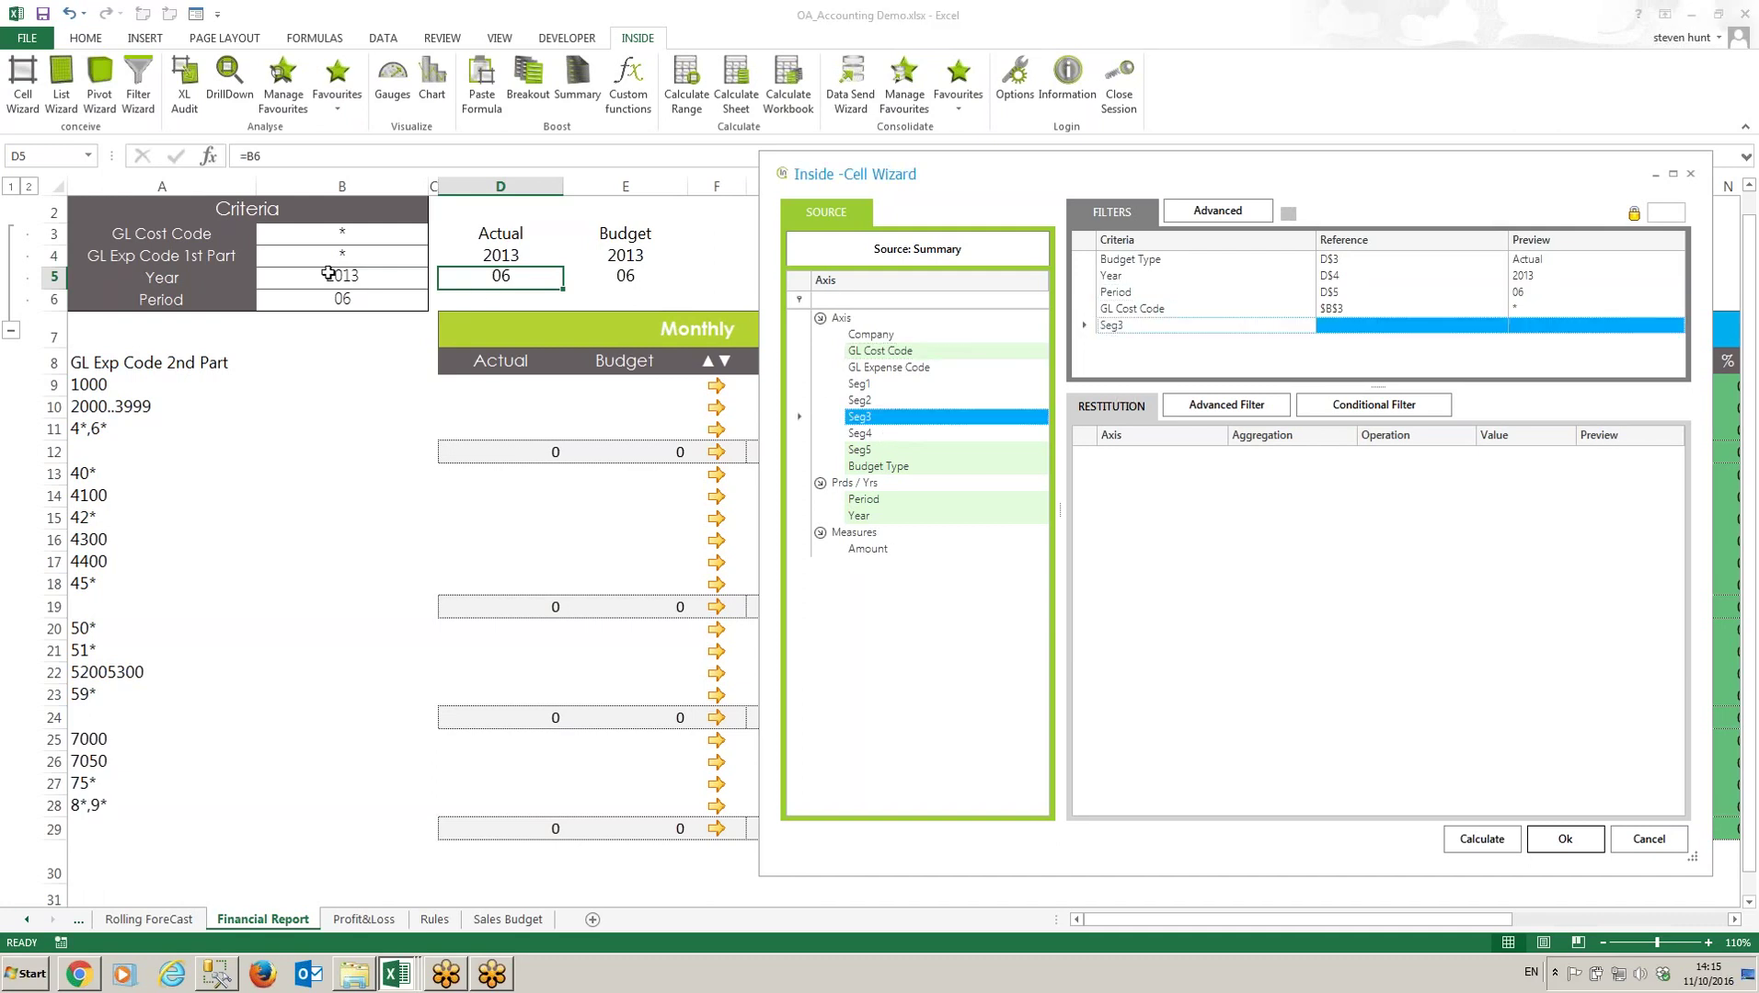
{"action": "left_click", "coordinate": [337, 257]}
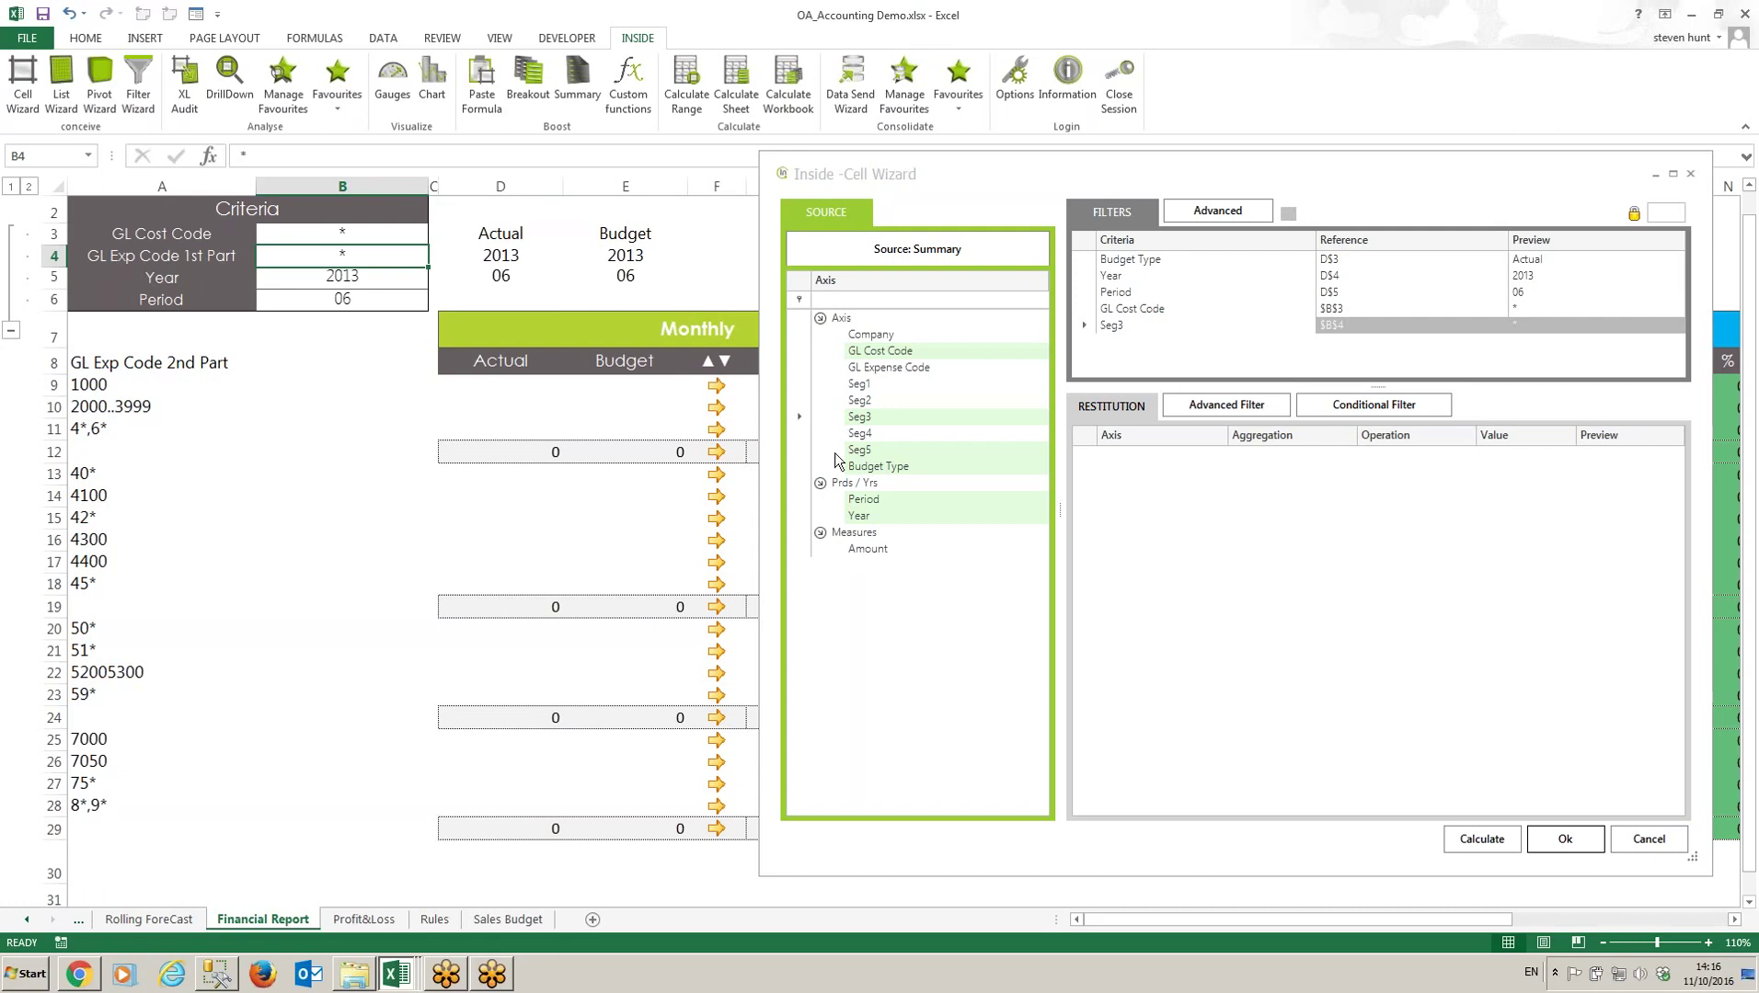
{"action": "left_click", "coordinate": [881, 437]}
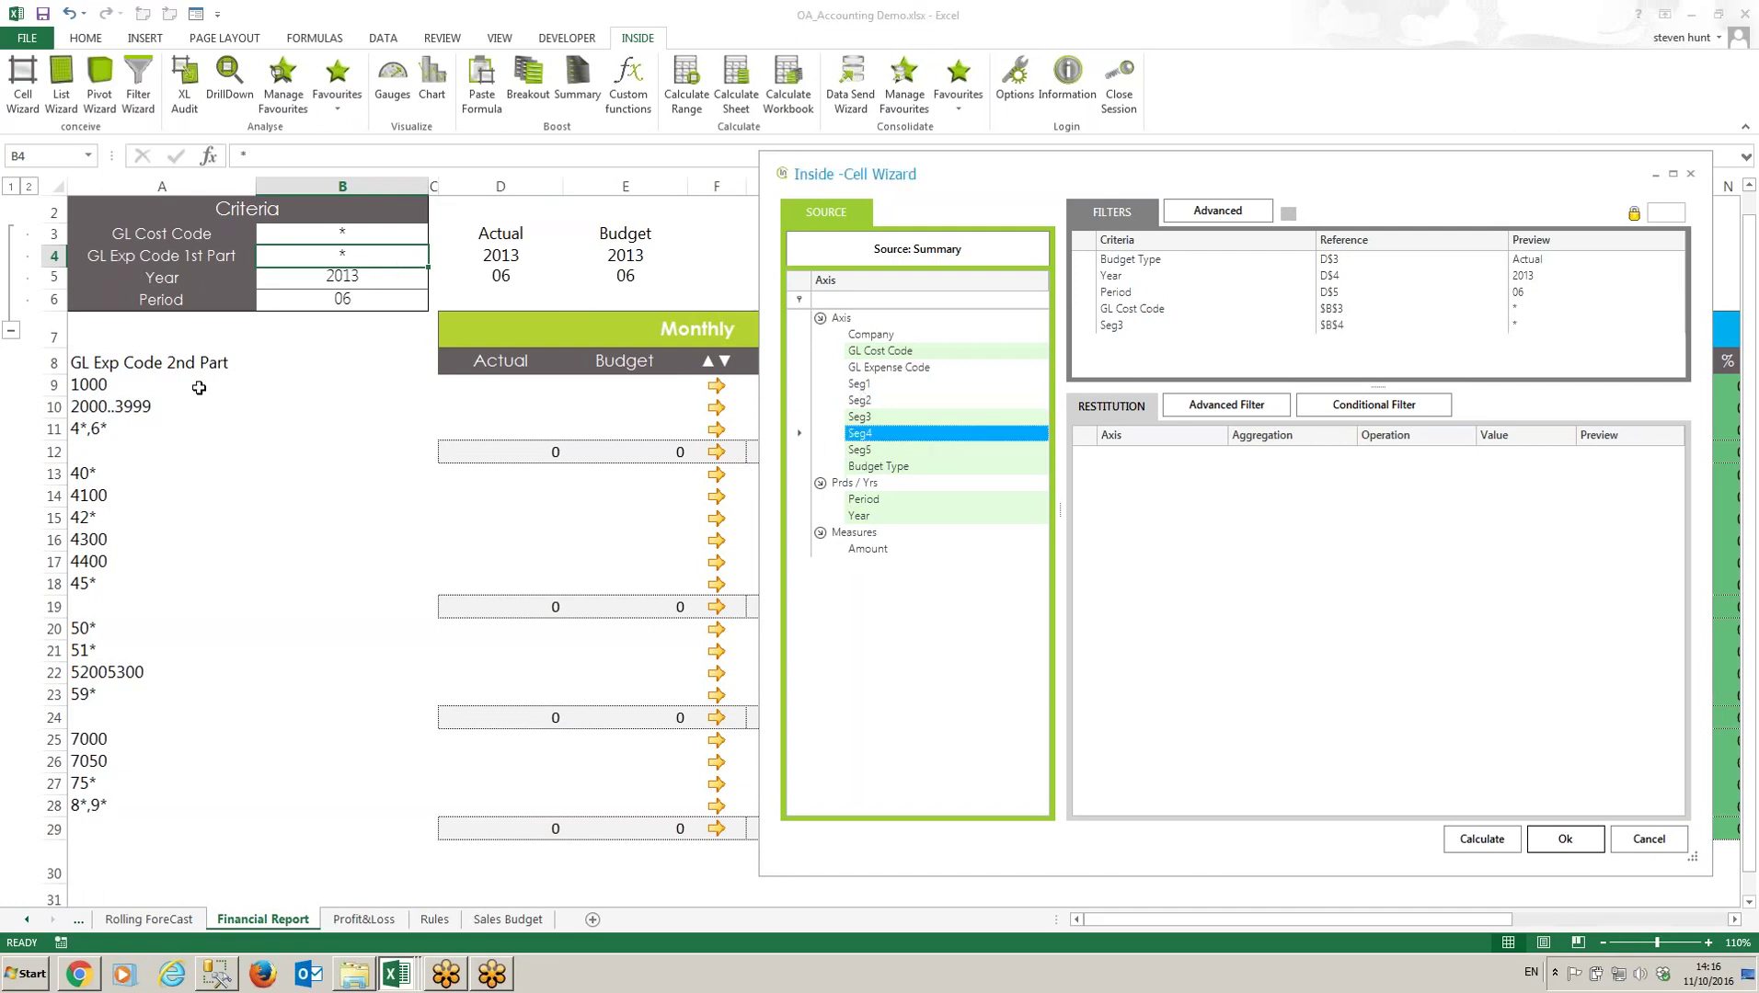
{"action": "left_click", "coordinate": [101, 388]}
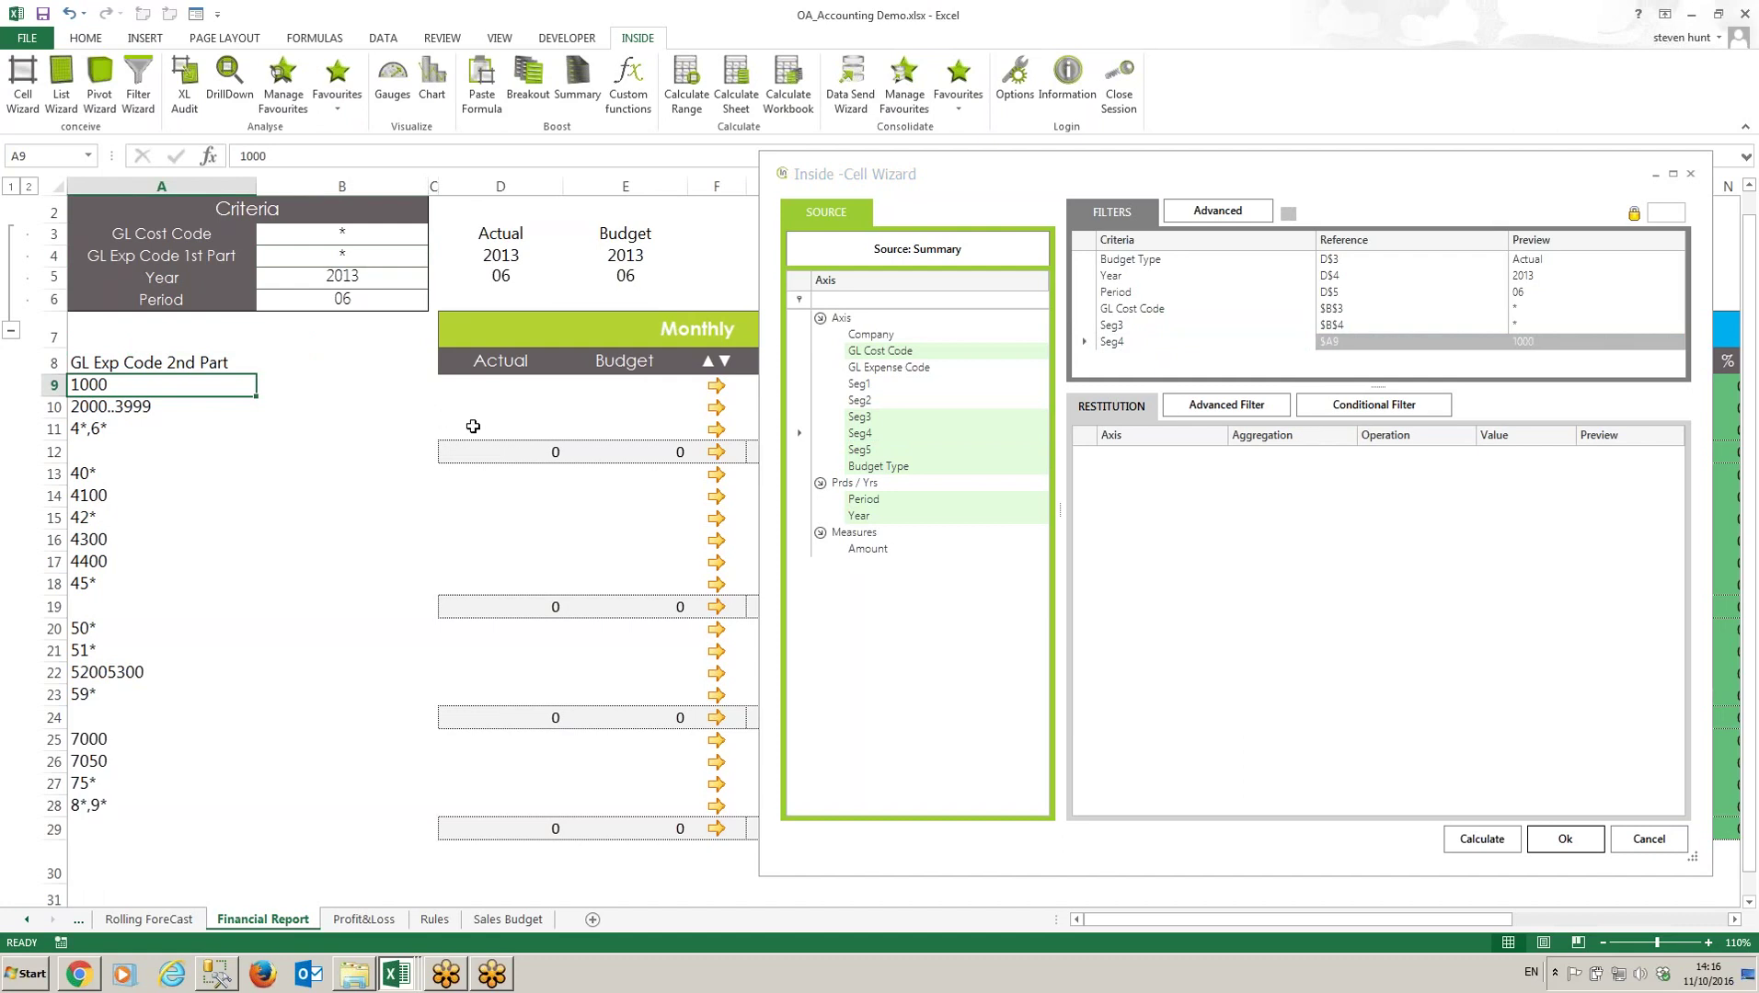
Step: Add Amount with Sum aggregation as the returned value and insert the resulting formula into the report cell
{"action": "left_click", "coordinate": [882, 551]}
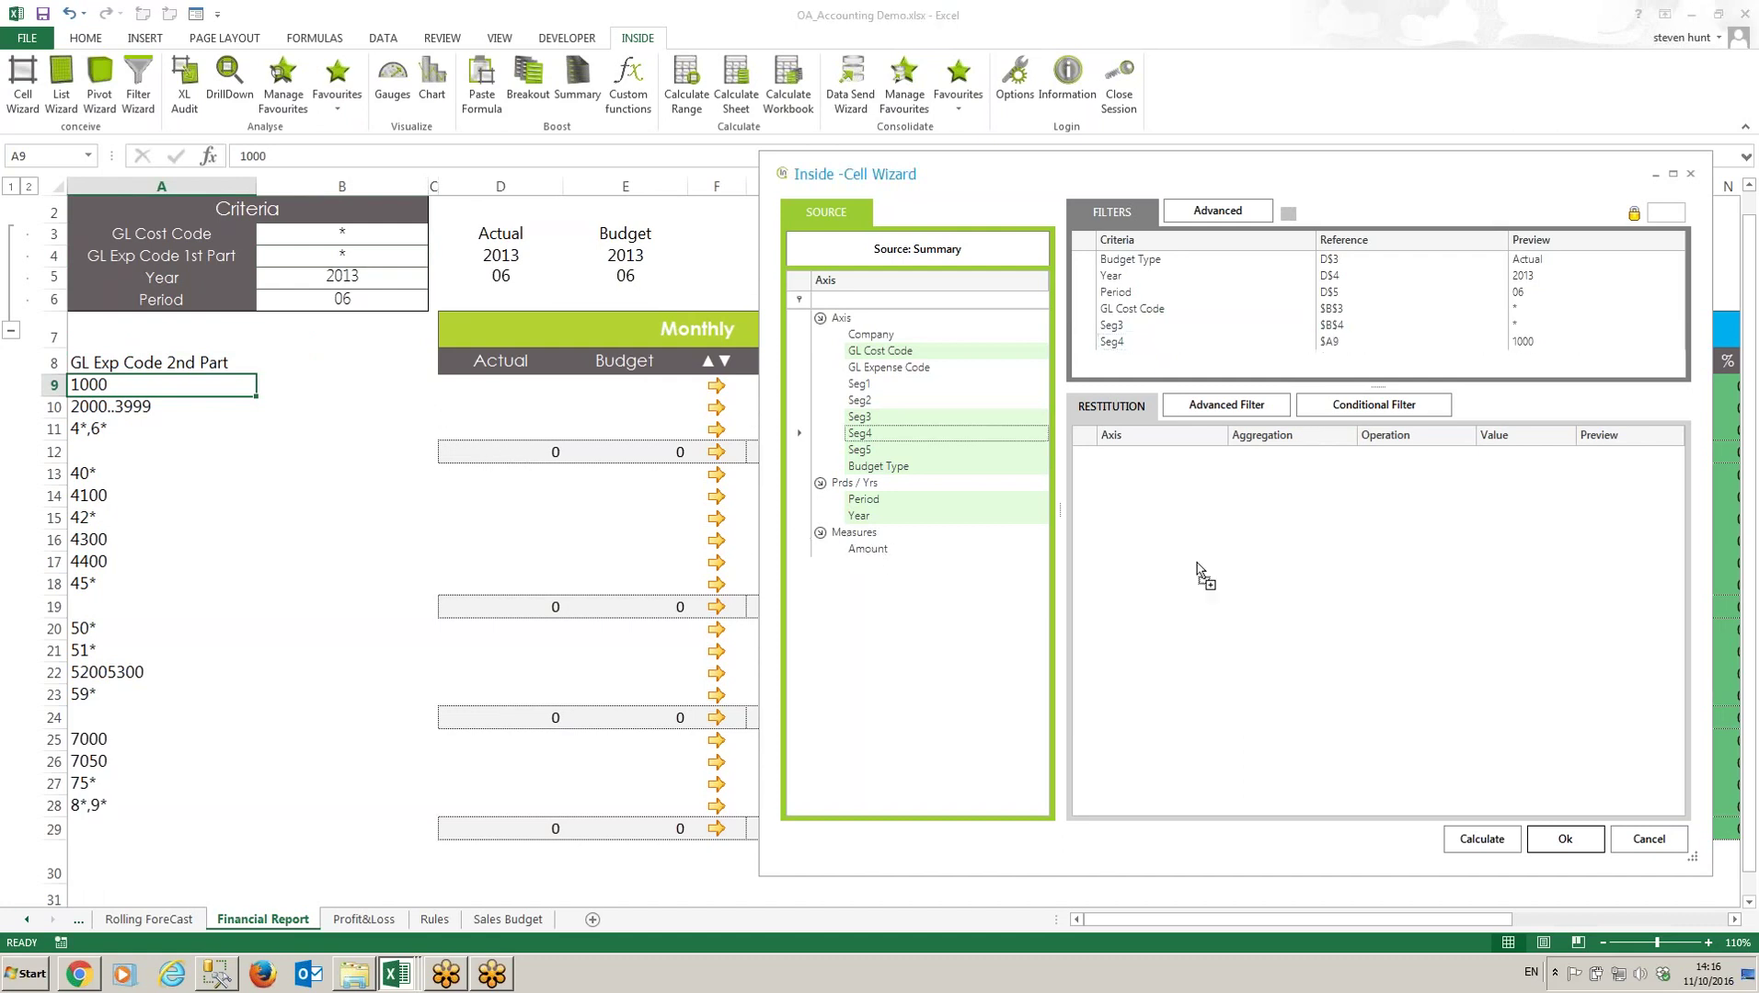
{"action": "left_click_drag", "start_coordinate": [868, 548], "coordinate": [1215, 540]}
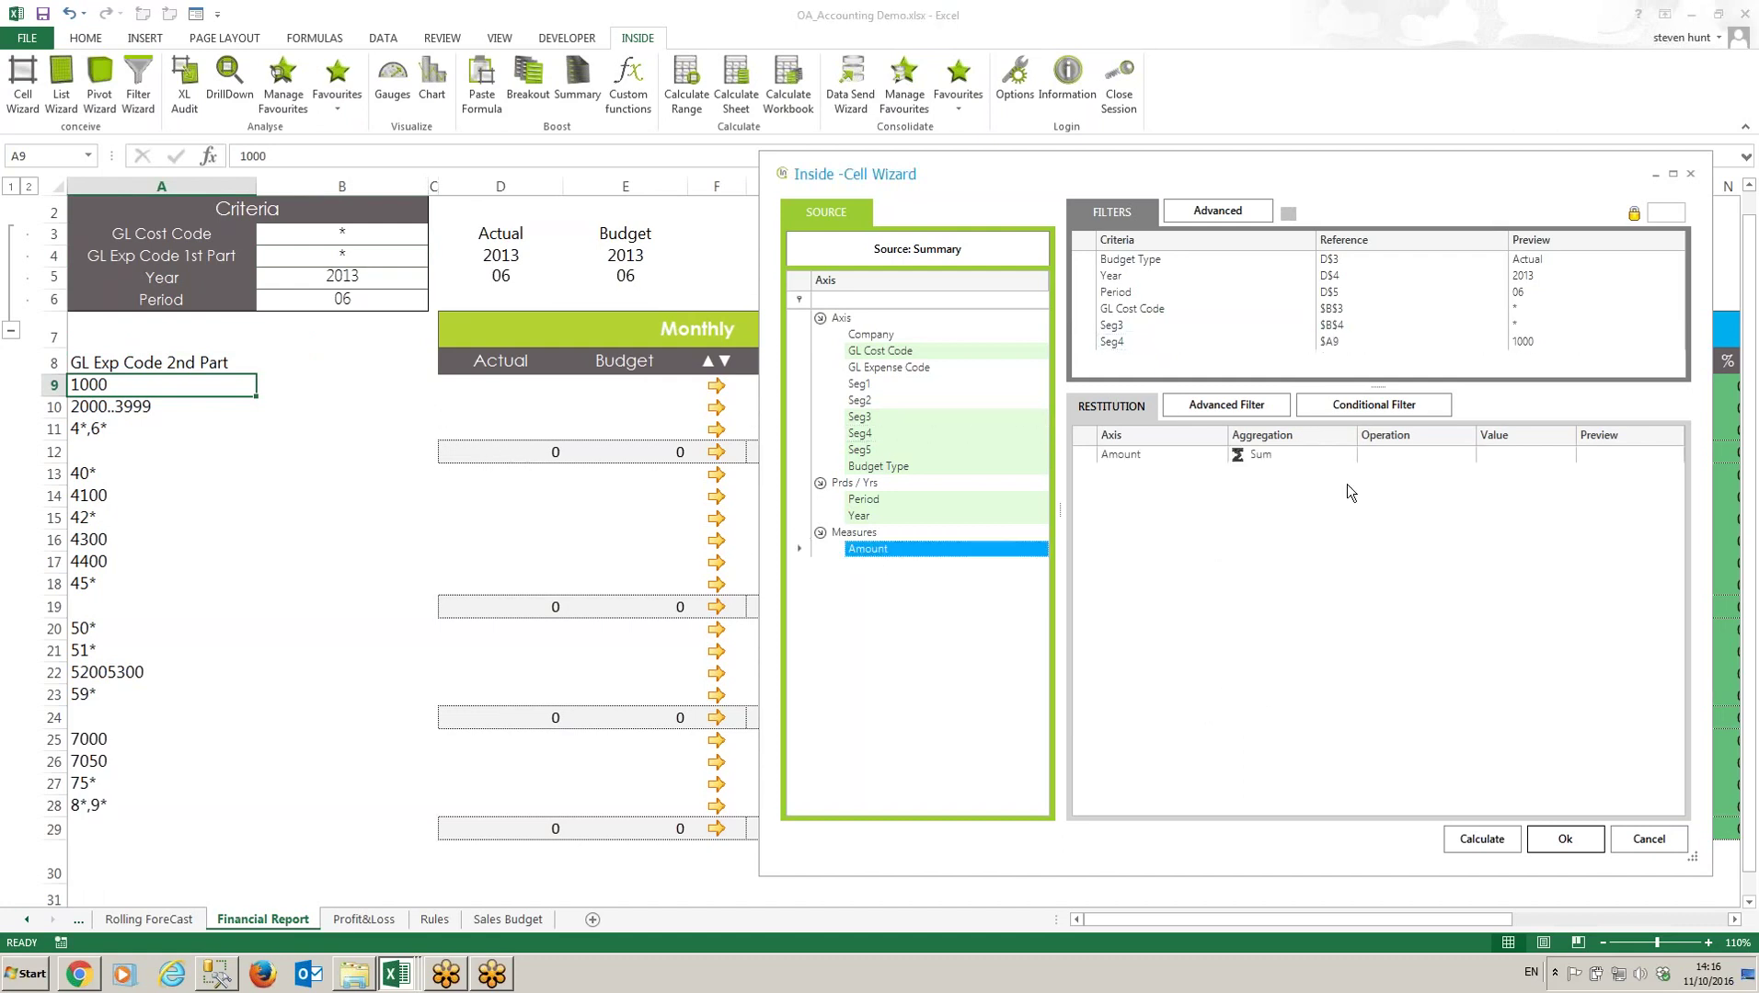
{"action": "left_click", "coordinate": [1564, 839]}
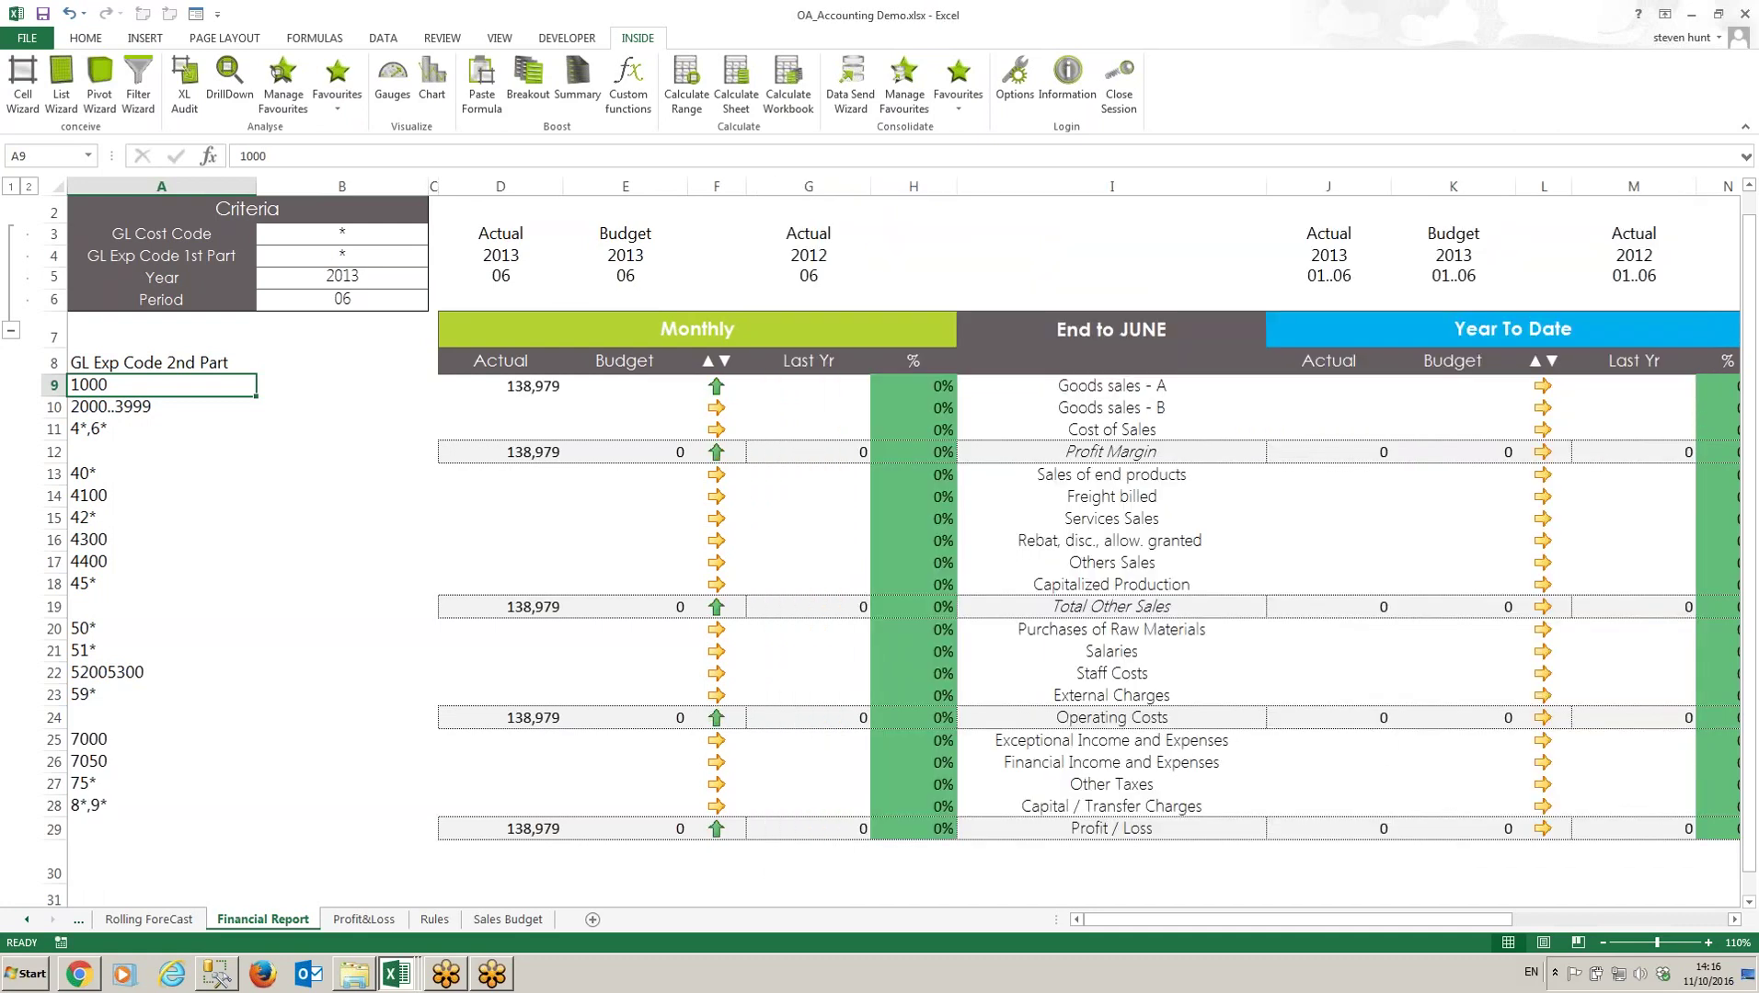
Step: Examine the generated formula in D9 and the cells it references
{"action": "left_click", "coordinate": [528, 391]}
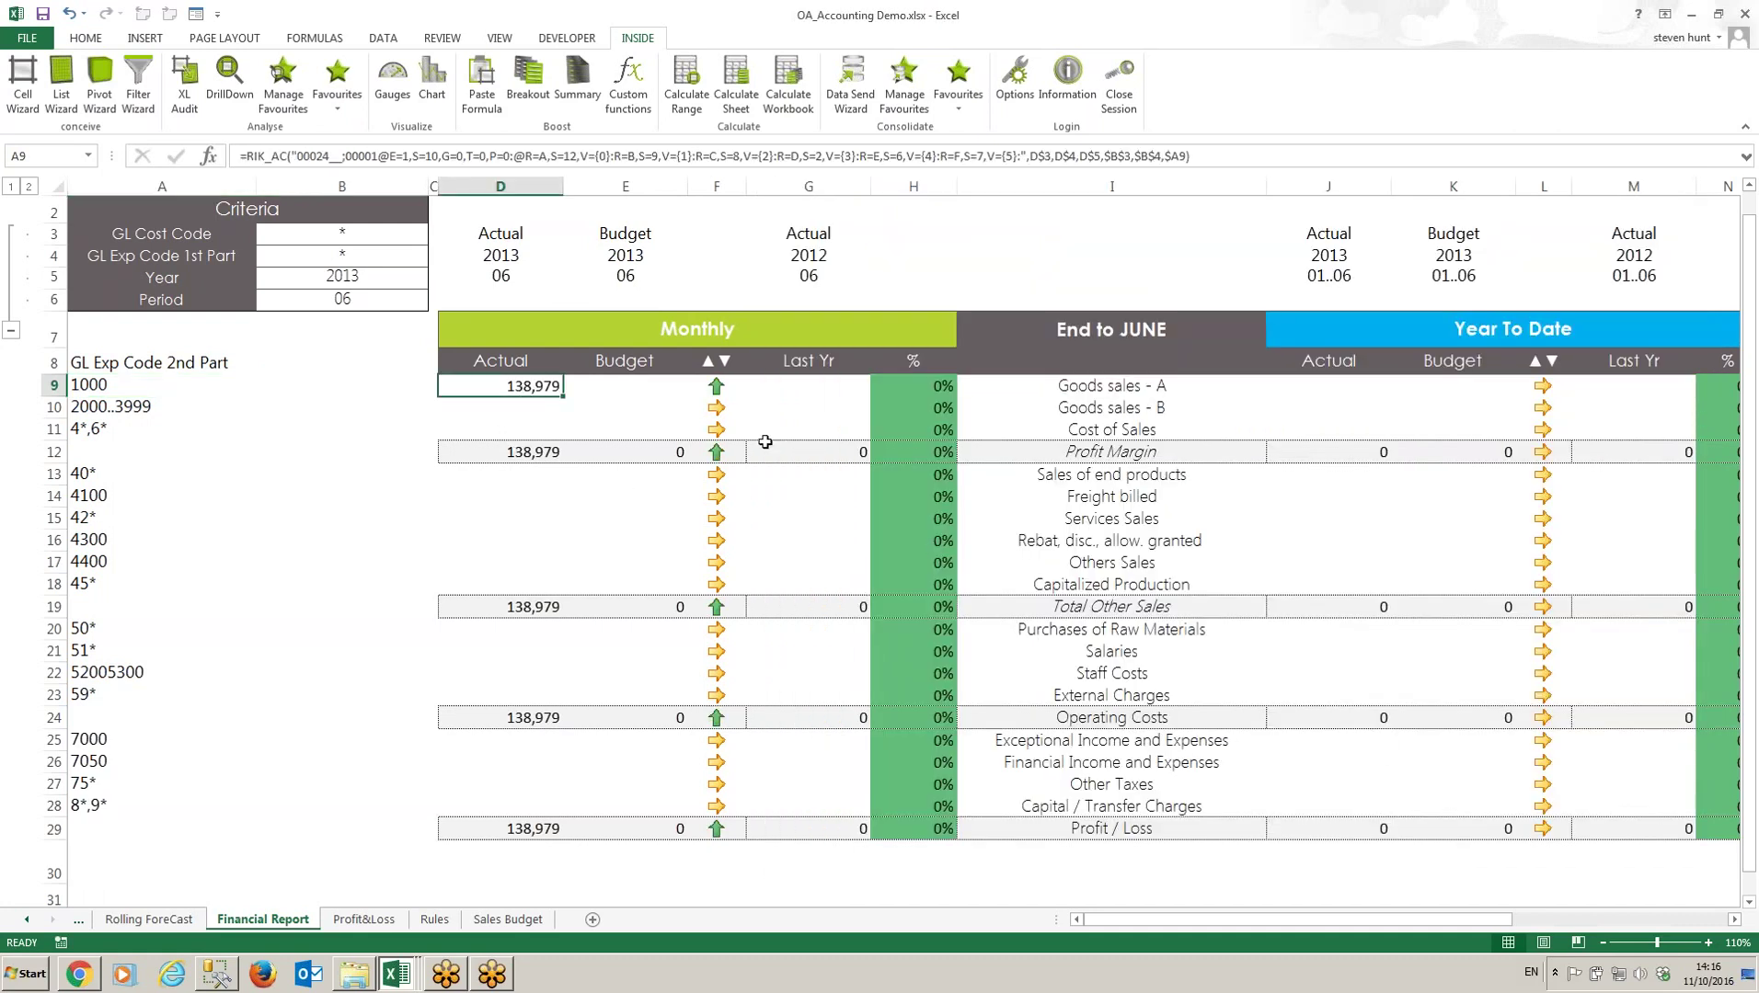
{"action": "key", "text": "F2"}
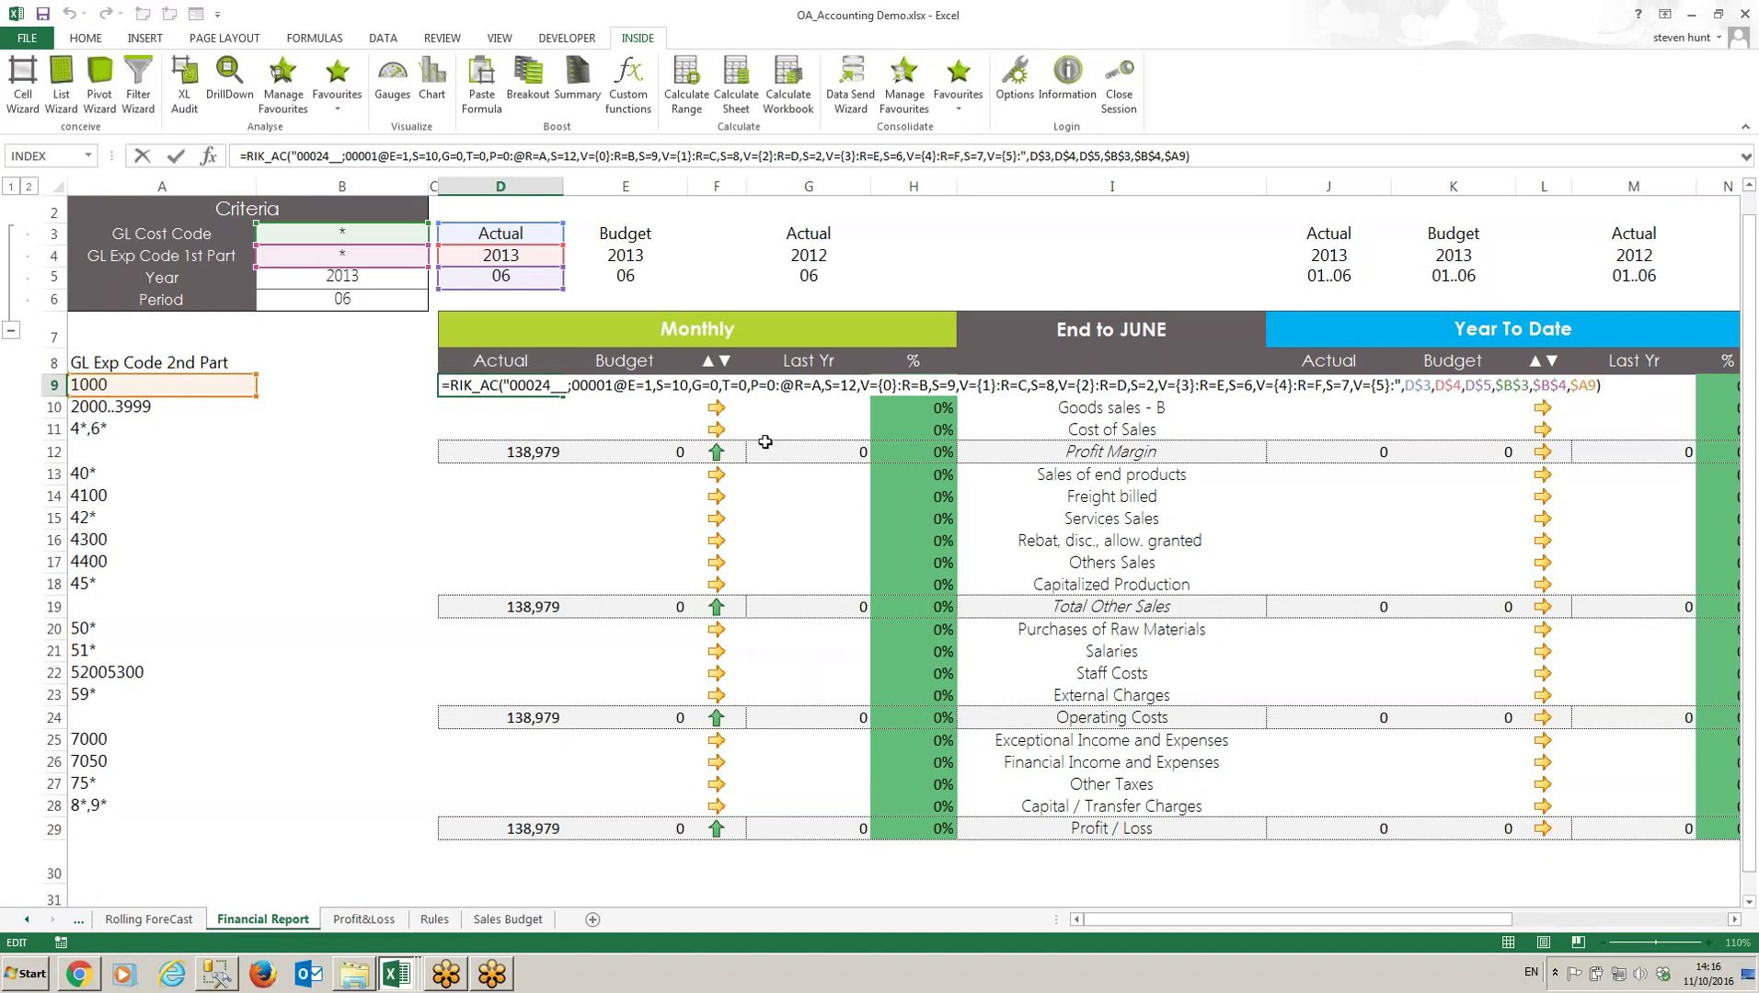
{"action": "key", "text": "Return"}
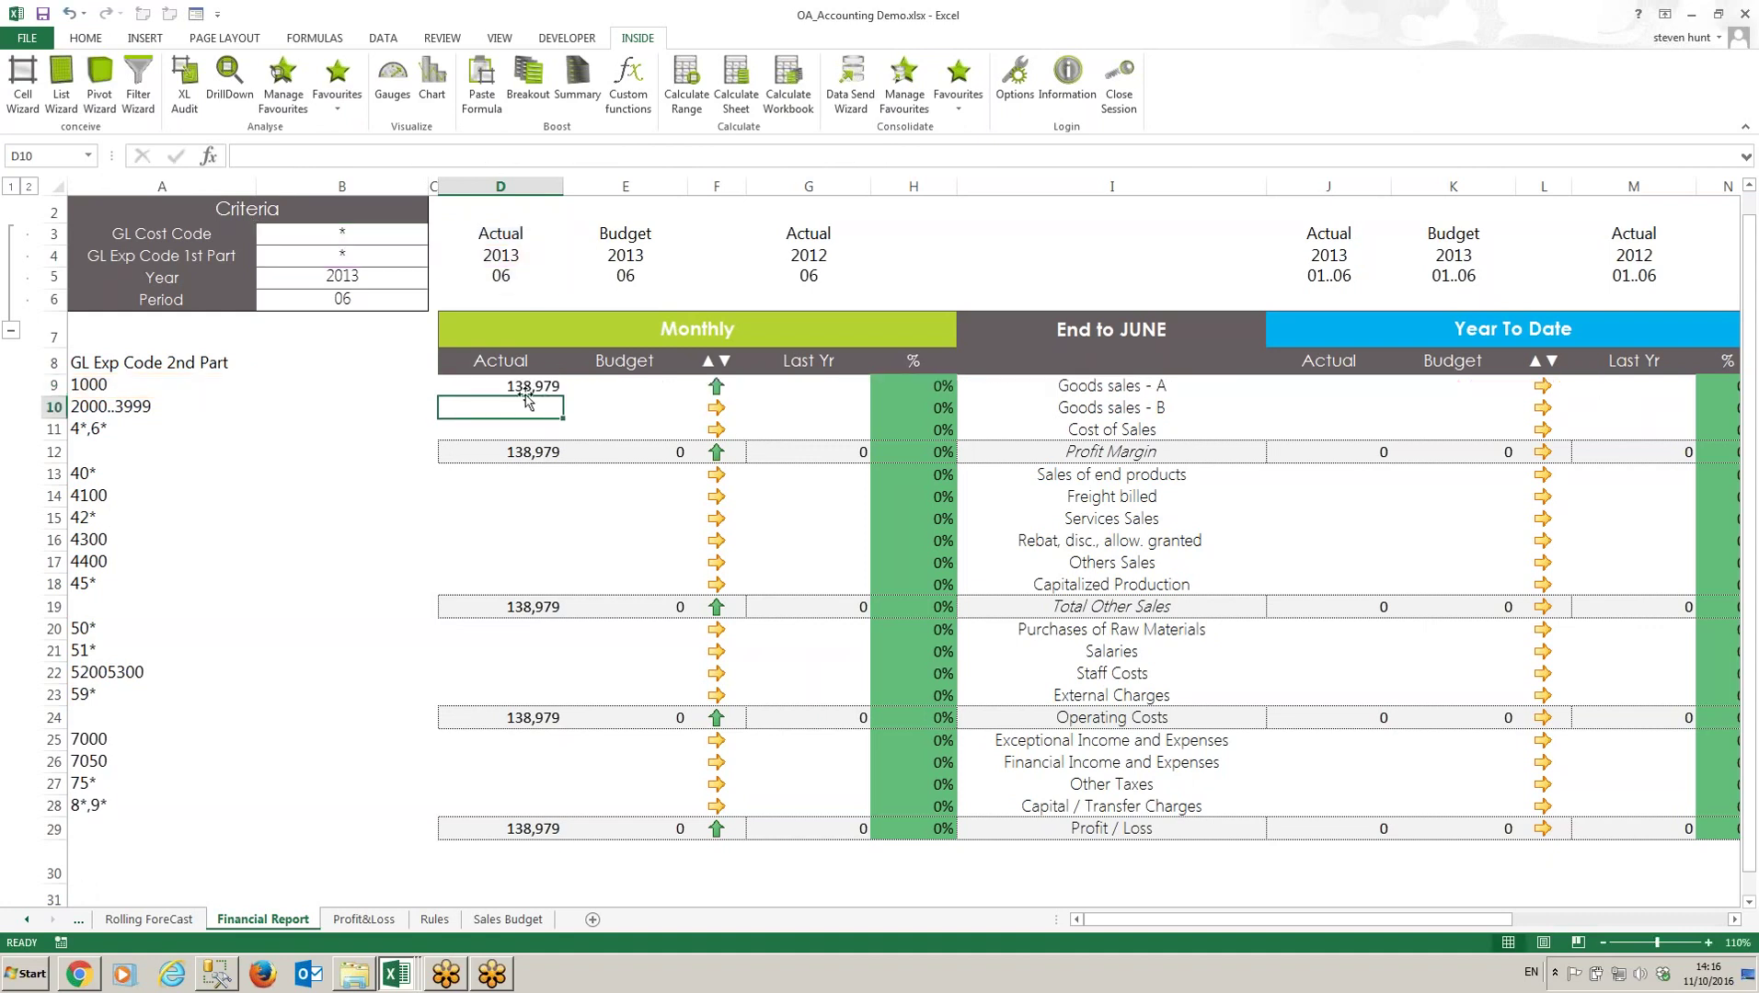
Step: Check the formulas behind the Monthly section's Profit Margin subtotal, Goods sales - A percentage and variance indicator
{"action": "left_click", "coordinate": [527, 386]}
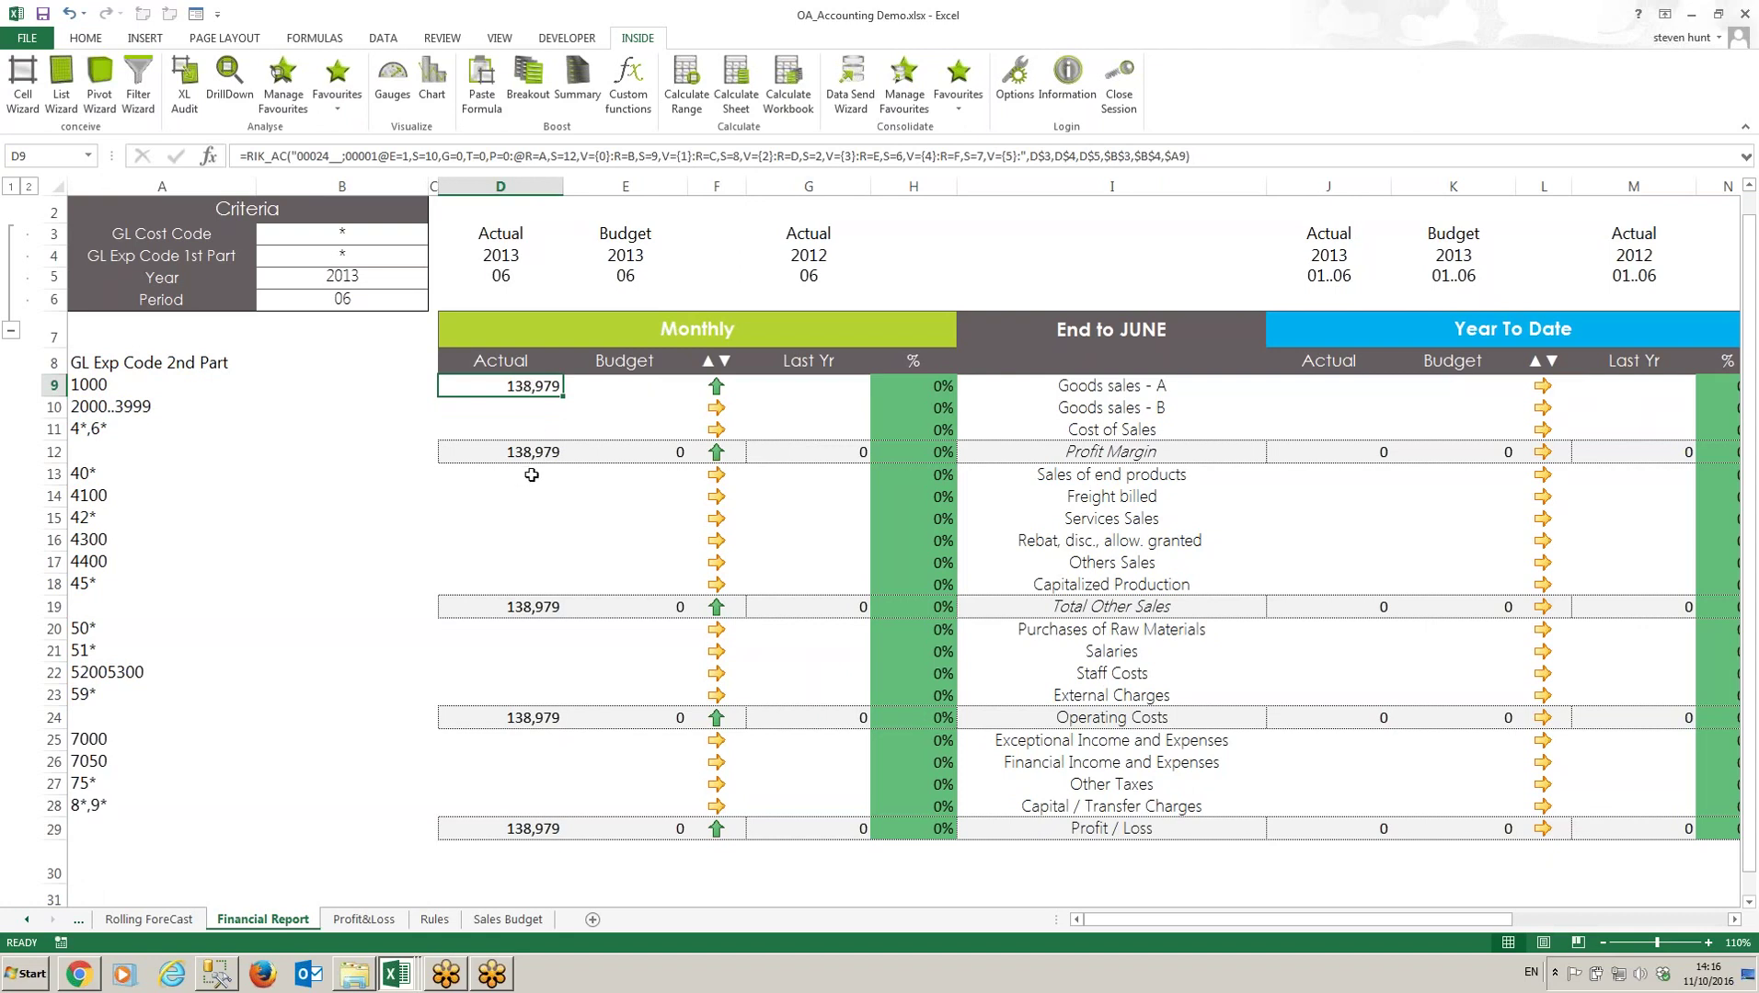
{"action": "left_click", "coordinate": [529, 452]}
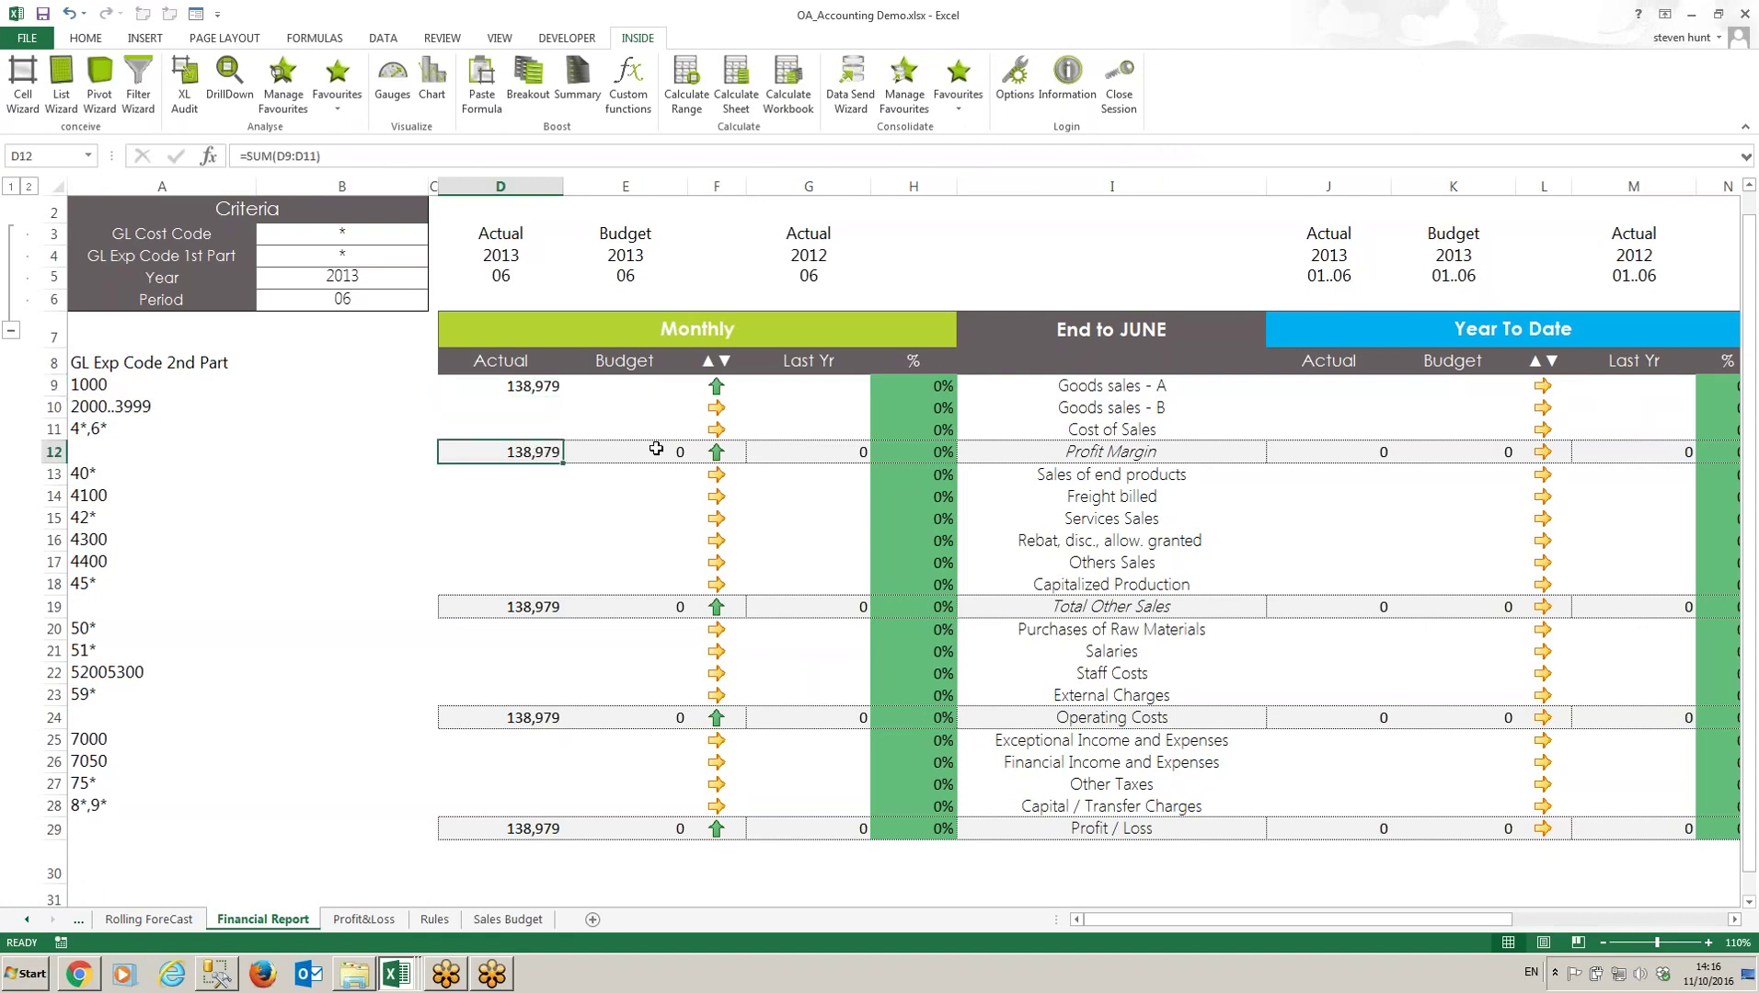
{"action": "left_click", "coordinate": [906, 388]}
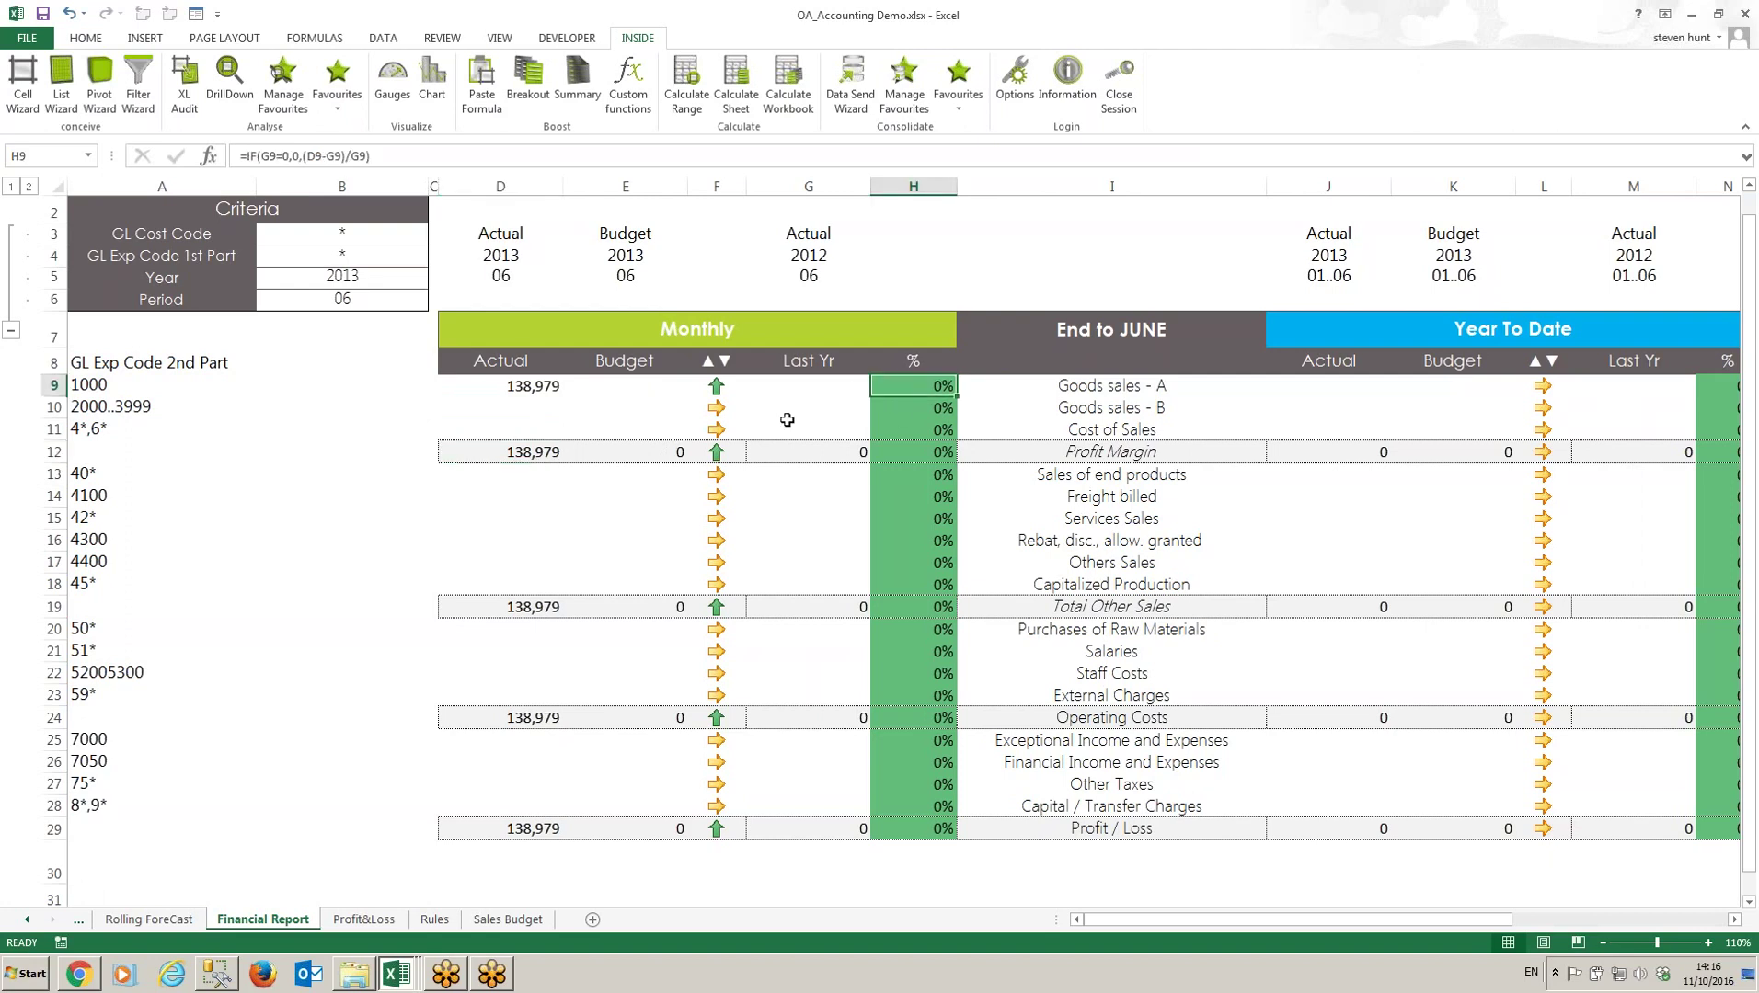
{"action": "left_click", "coordinate": [712, 386]}
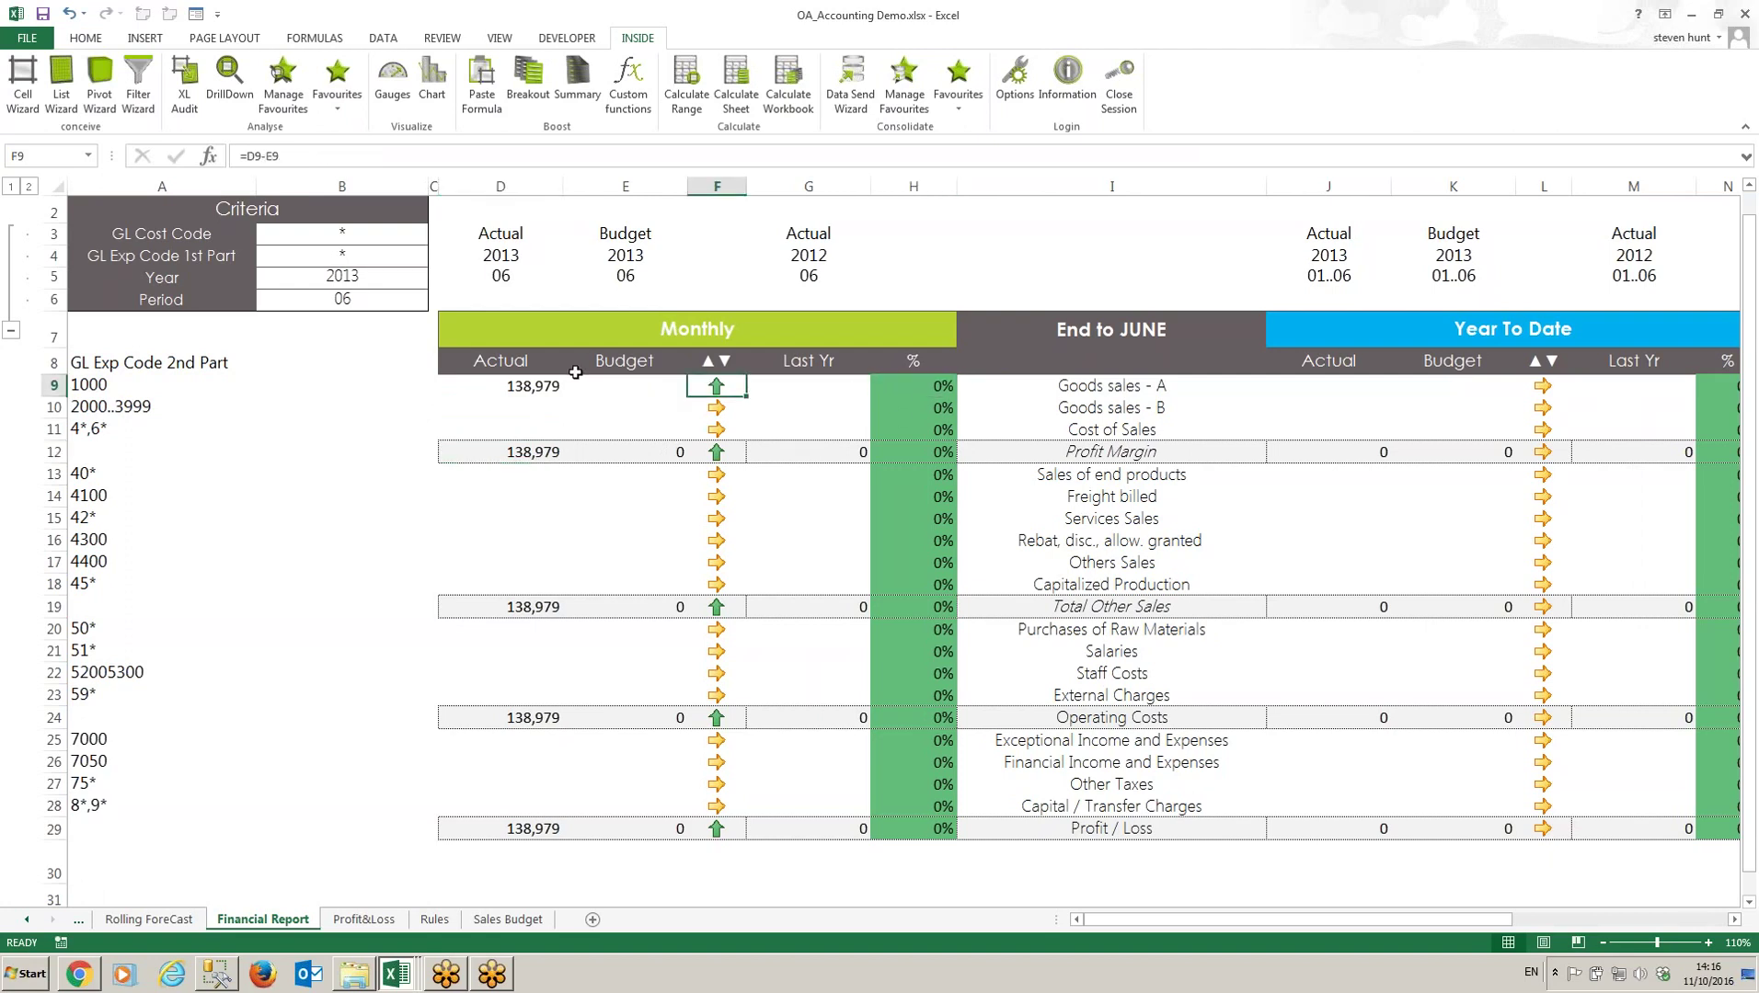
Step: Copy the D9 ledger formula and fill it into the empty report cells of D9:M28 with Paste Formula
{"action": "left_click", "coordinate": [534, 391]}
{"action": "key", "text": "ctrl+c"}
{"action": "left_click_drag", "start_coordinate": [525, 387], "coordinate": [1601, 800]}
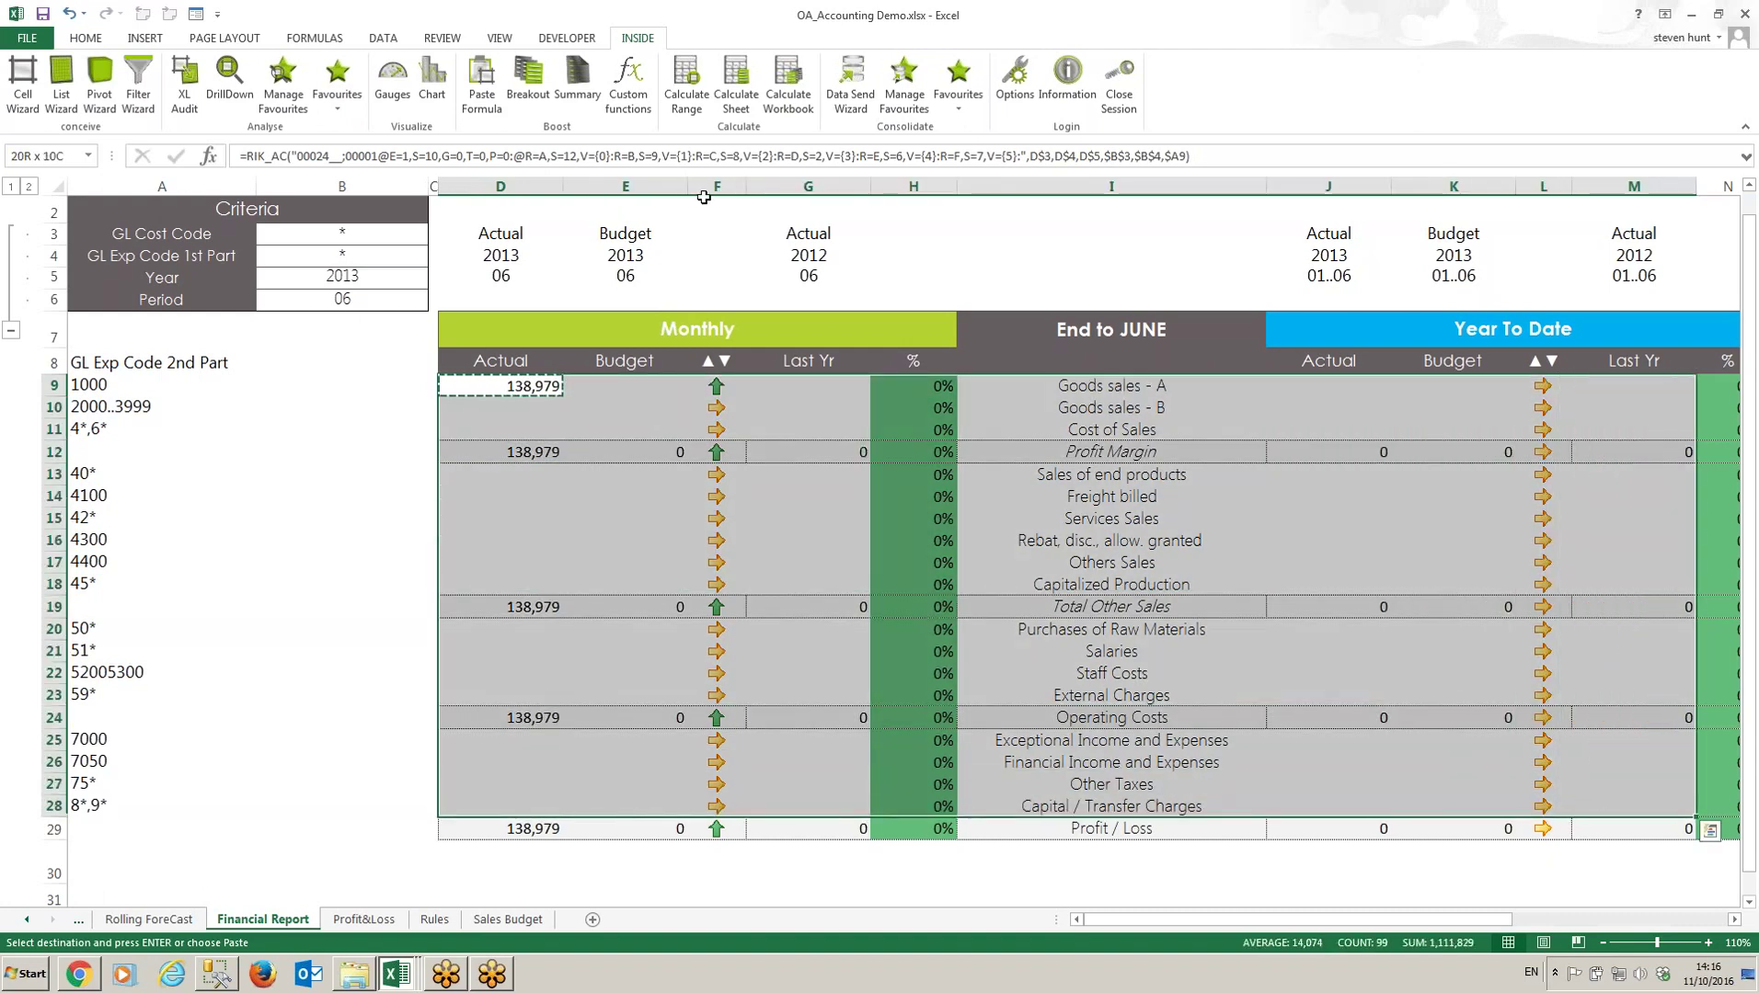
{"action": "left_click", "coordinate": [487, 101]}
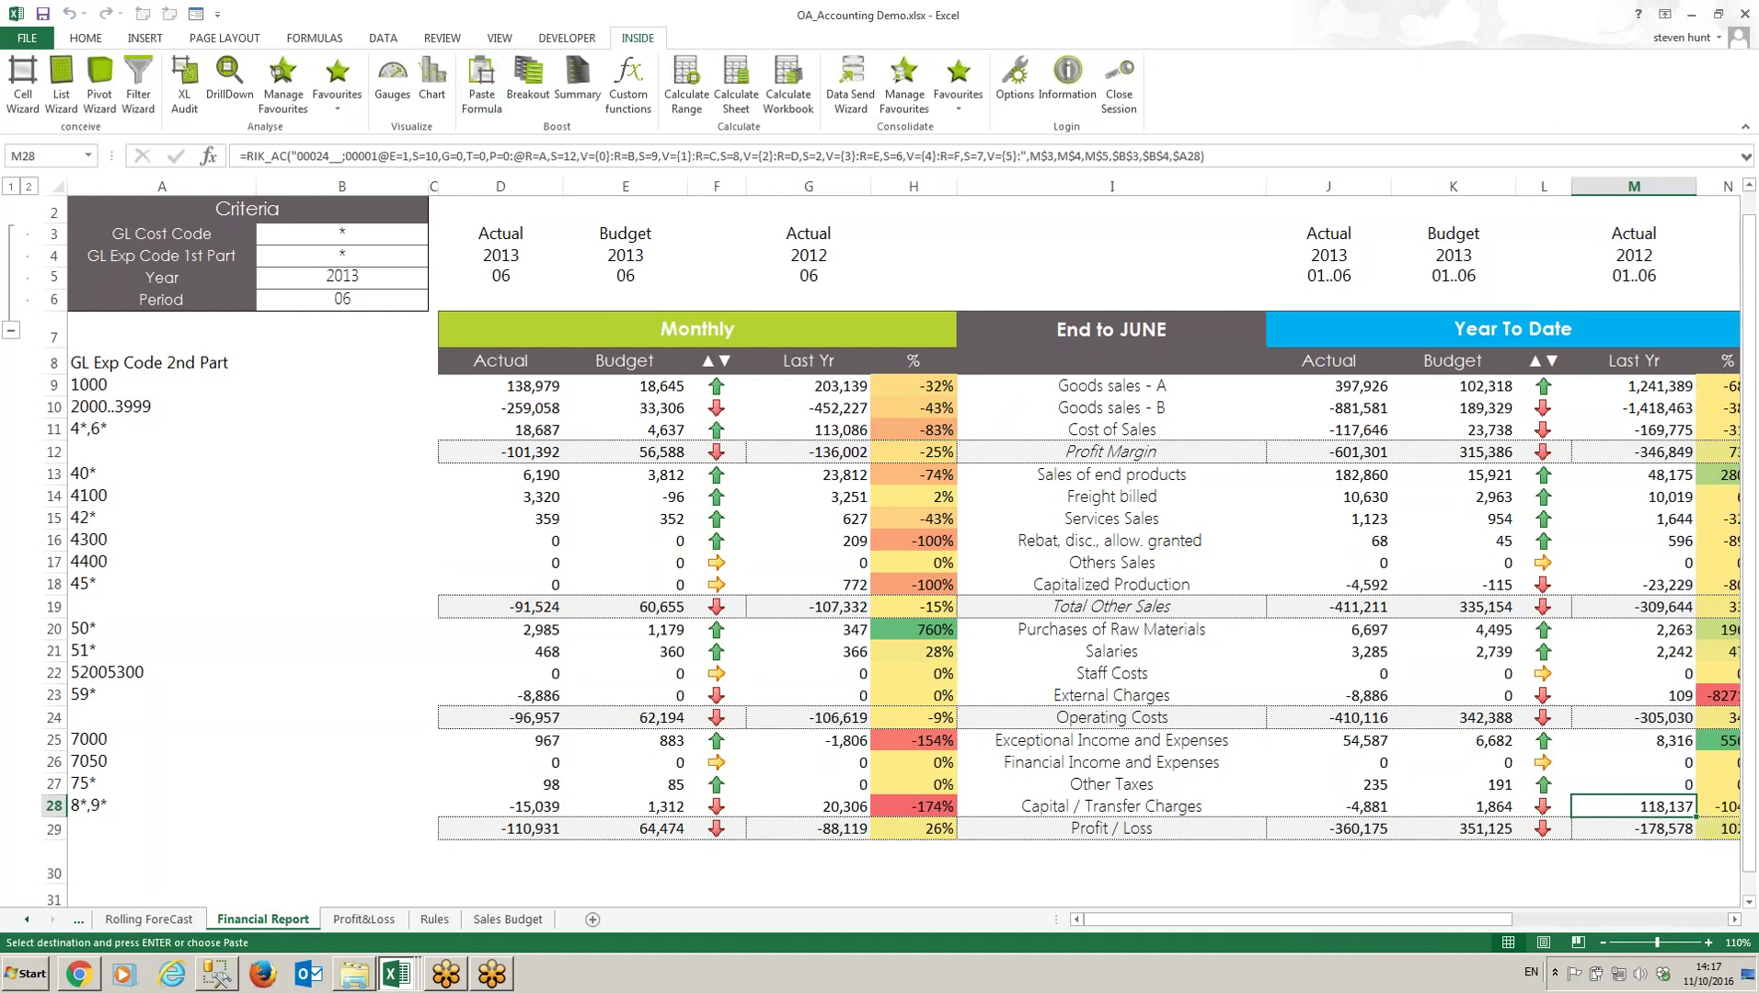
{"action": "left_click", "coordinate": [726, 393]}
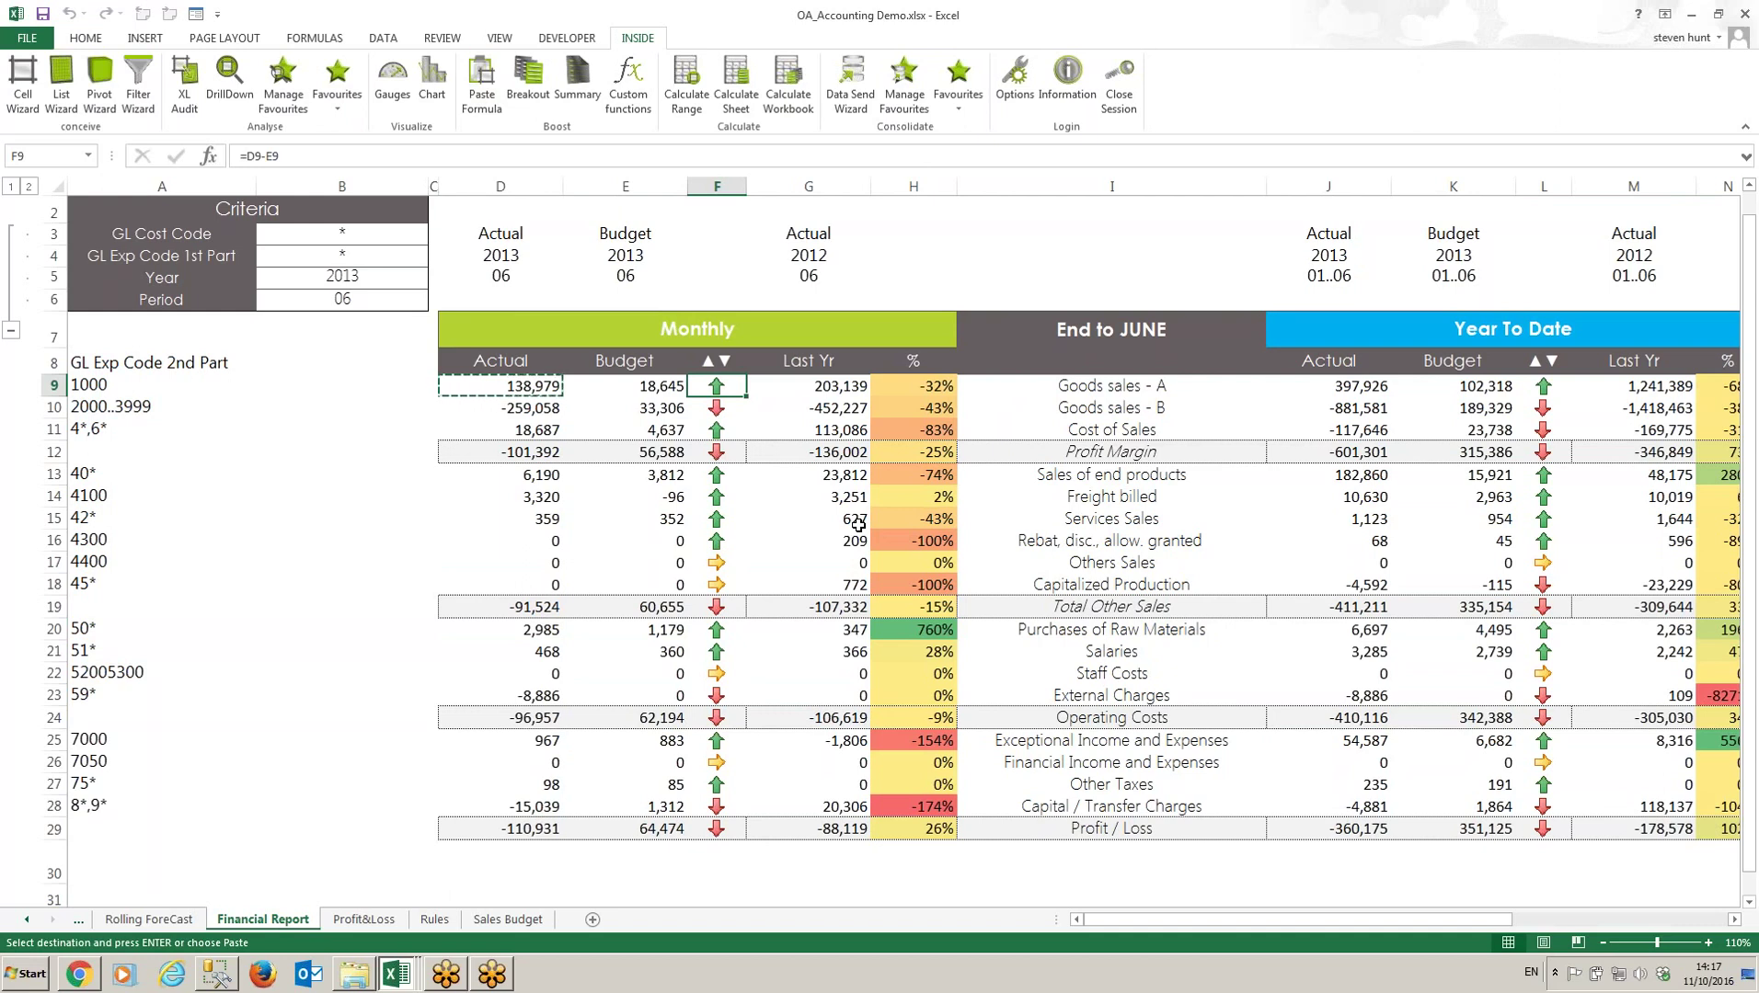
{"action": "left_click", "coordinate": [517, 390]}
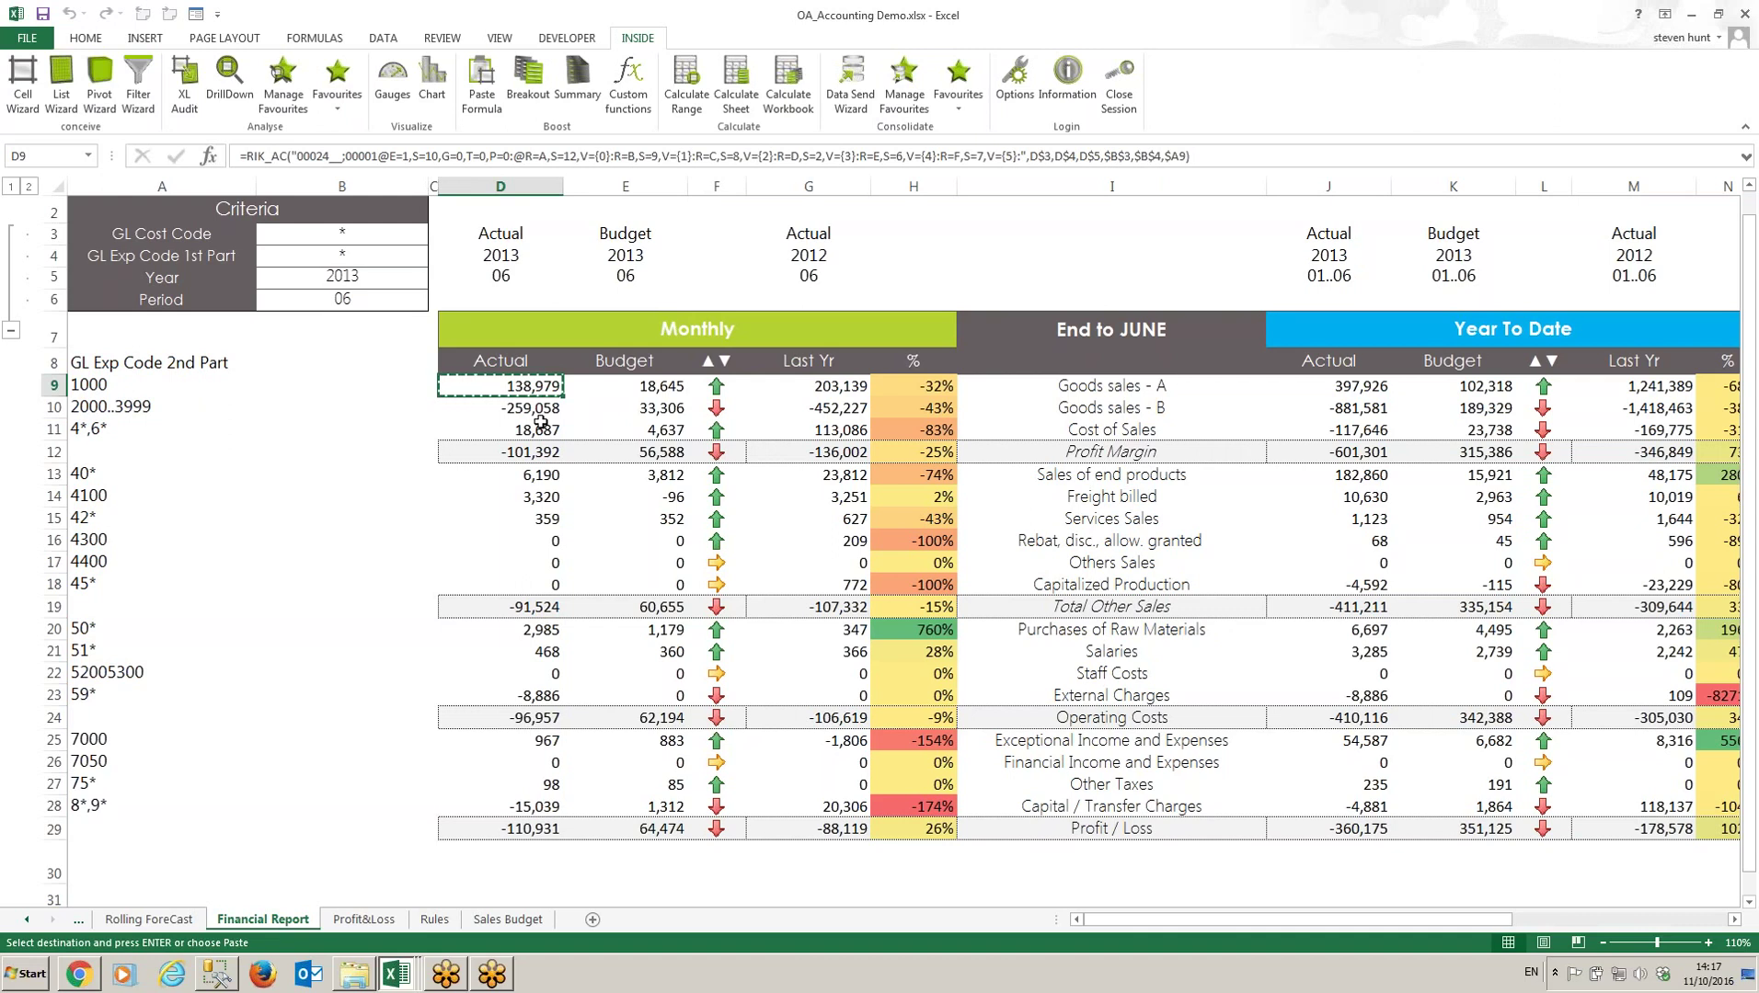
Step: Set the Period criterion of the report to 07
{"action": "left_click", "coordinate": [402, 294]}
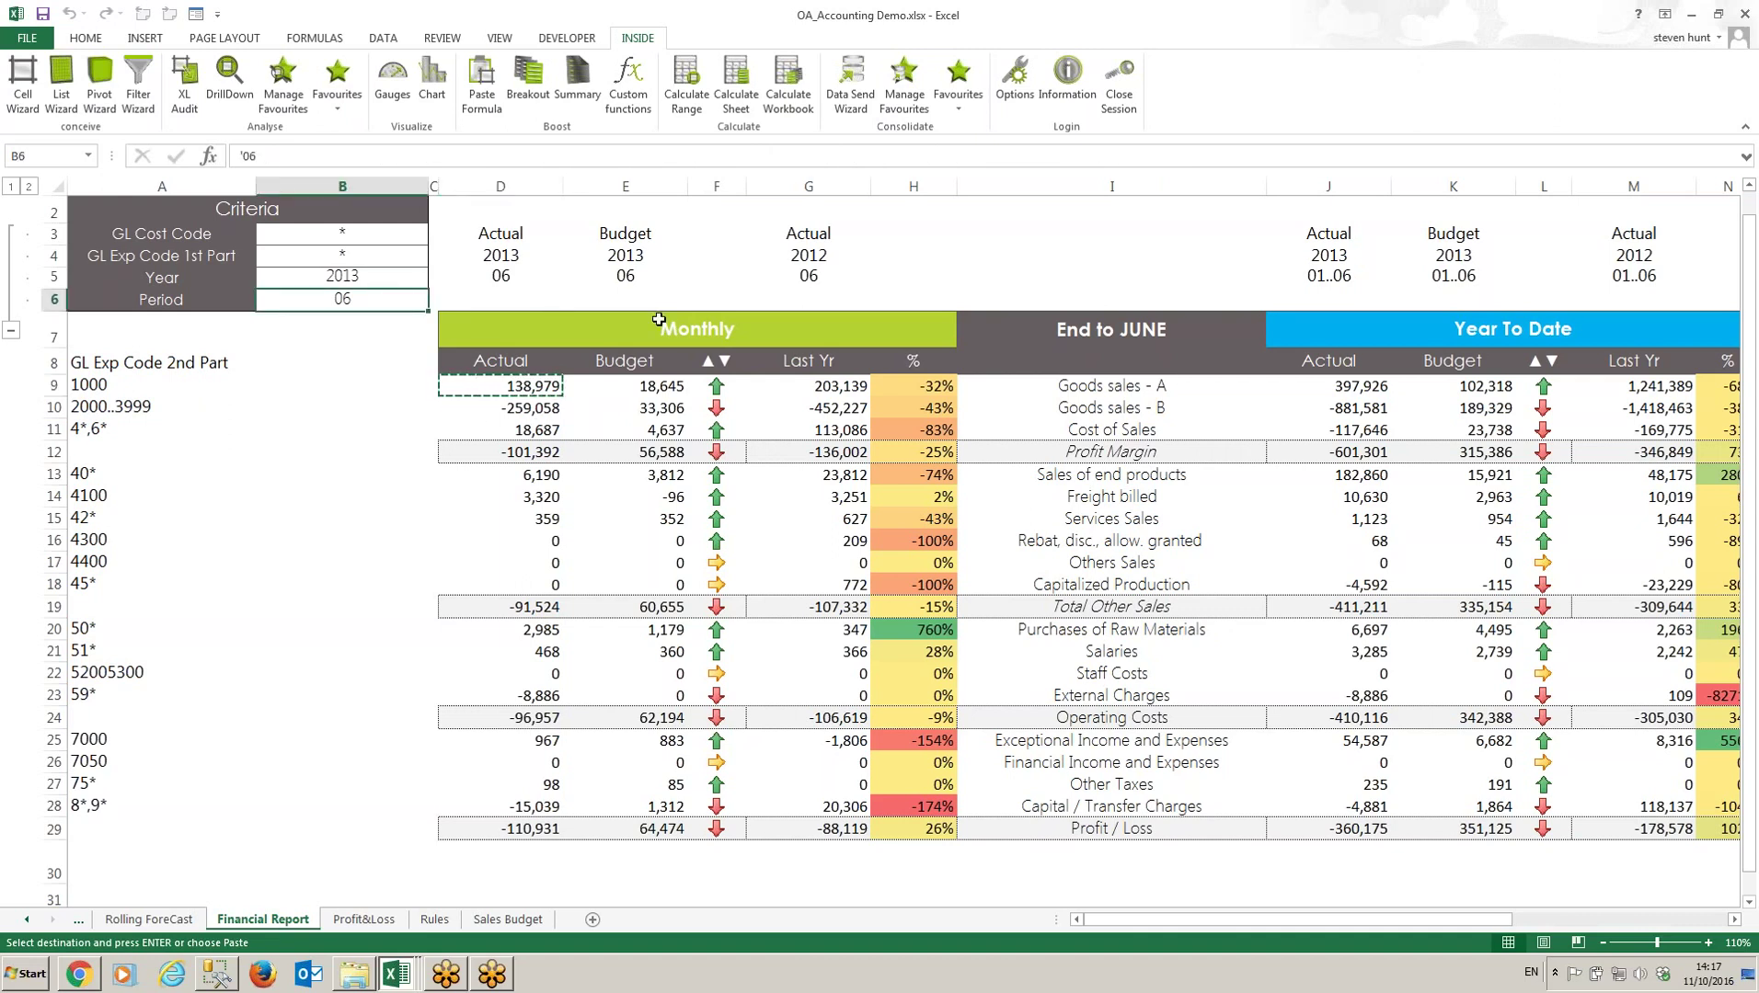
{"action": "type", "text": "07"}
{"action": "key", "text": "Return"}
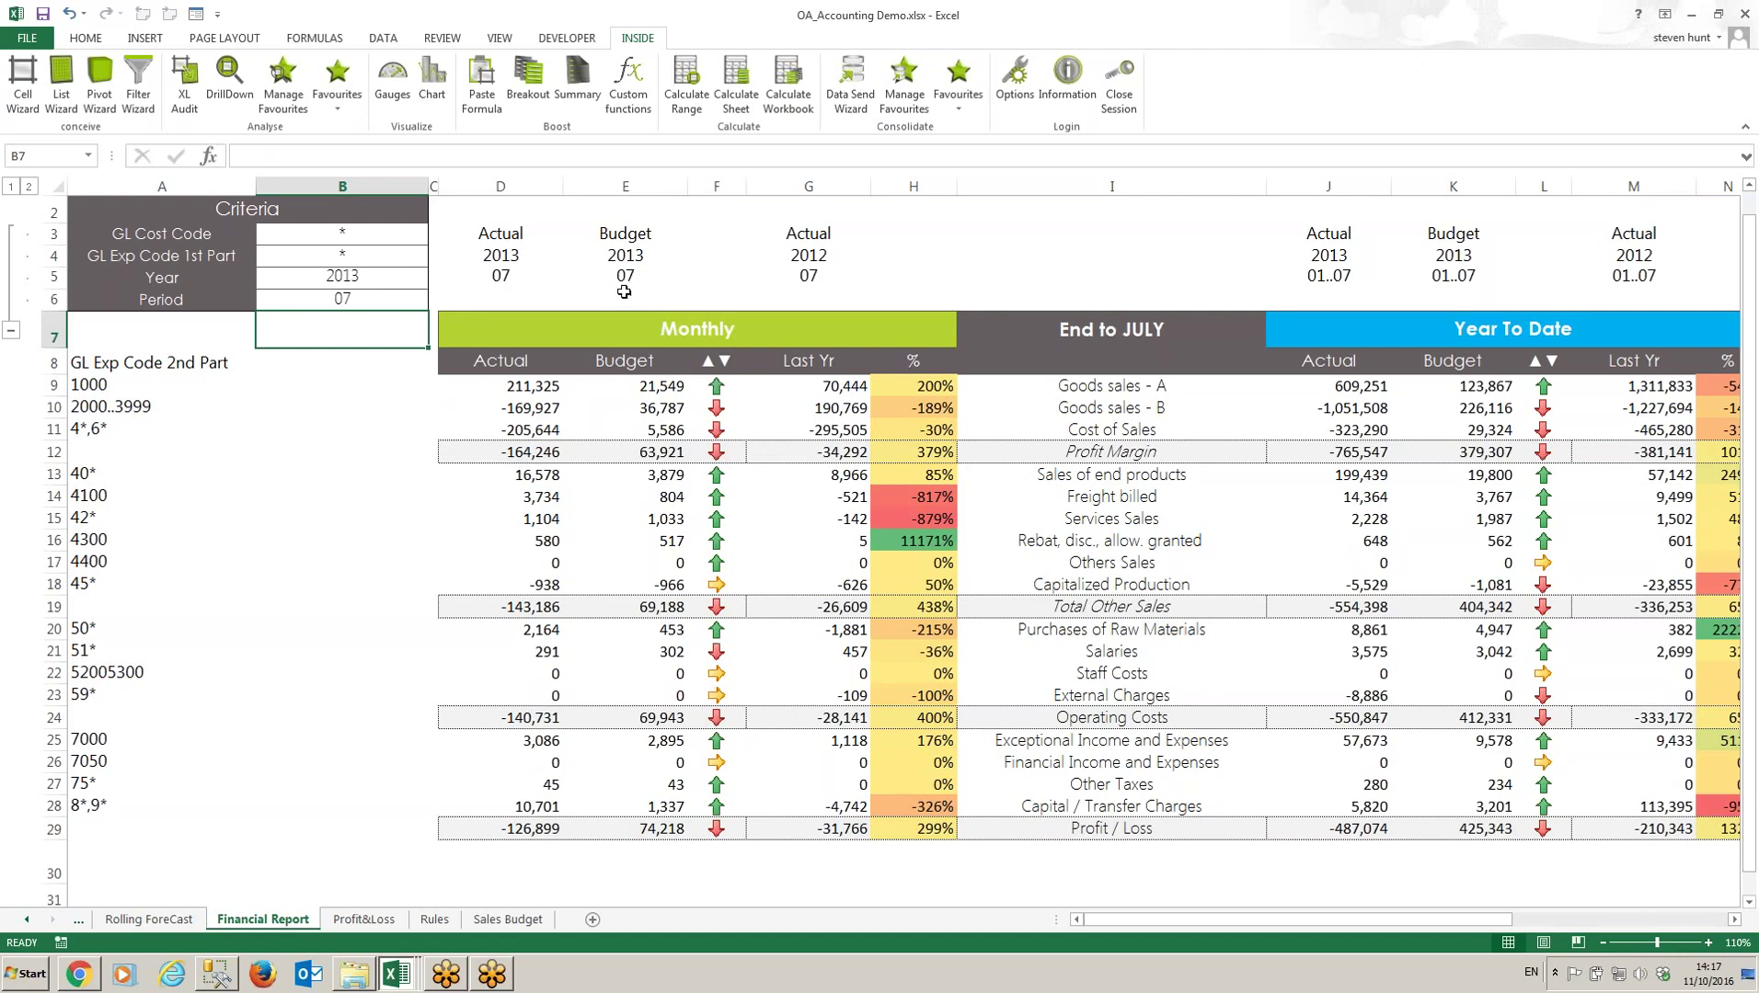
Step: Filter the report to GL Cost Code 1-200 and GL Exp Code 1st Part 10 from their value lists
{"action": "left_click", "coordinate": [355, 236]}
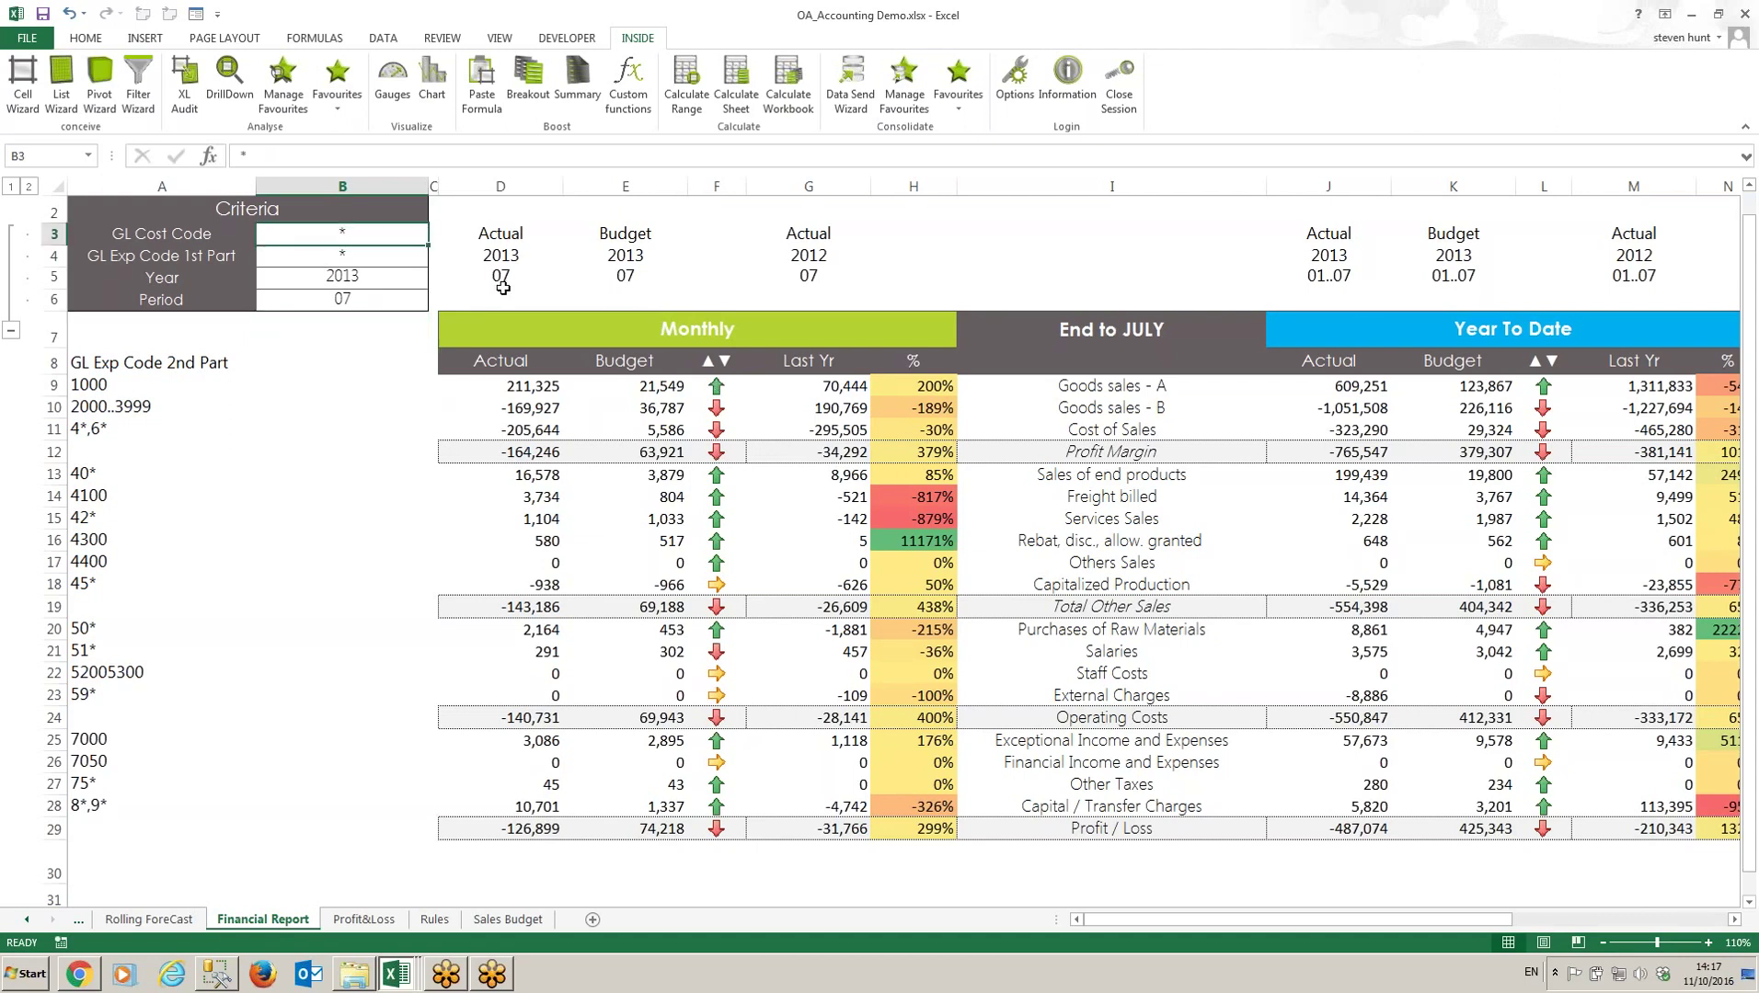
{"action": "double_click", "coordinate": [383, 234]}
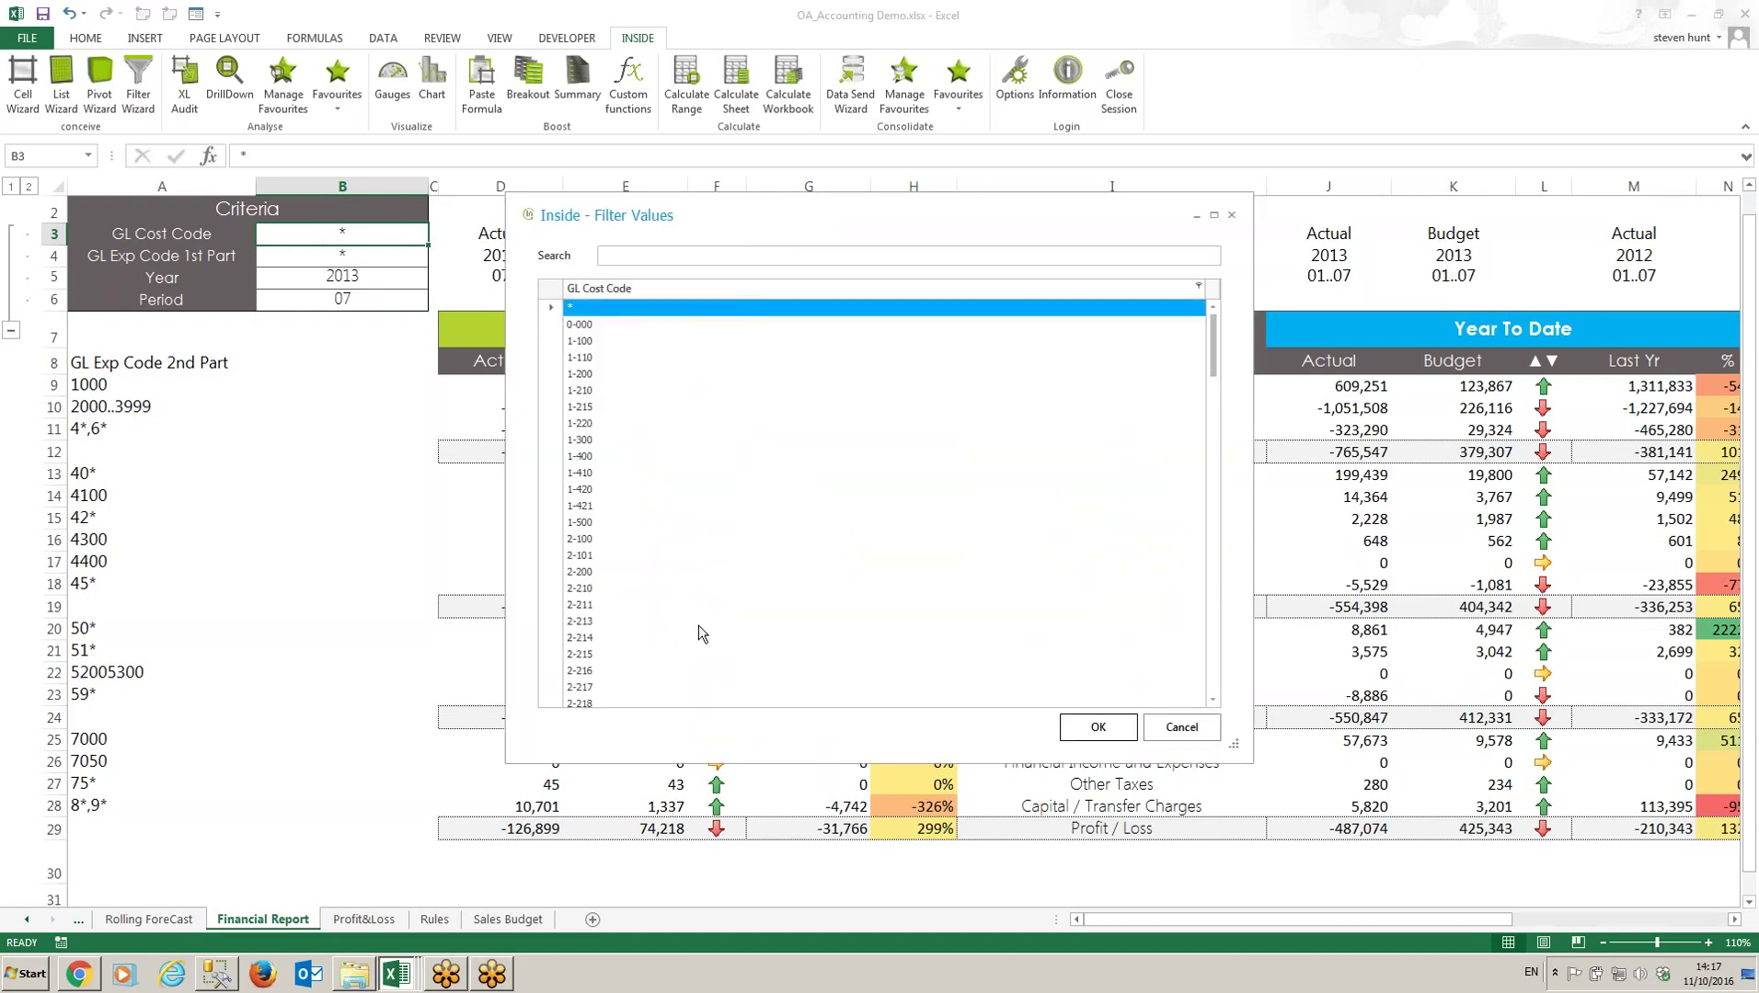
{"action": "left_click_drag", "start_coordinate": [1211, 371], "coordinate": [1210, 332]}
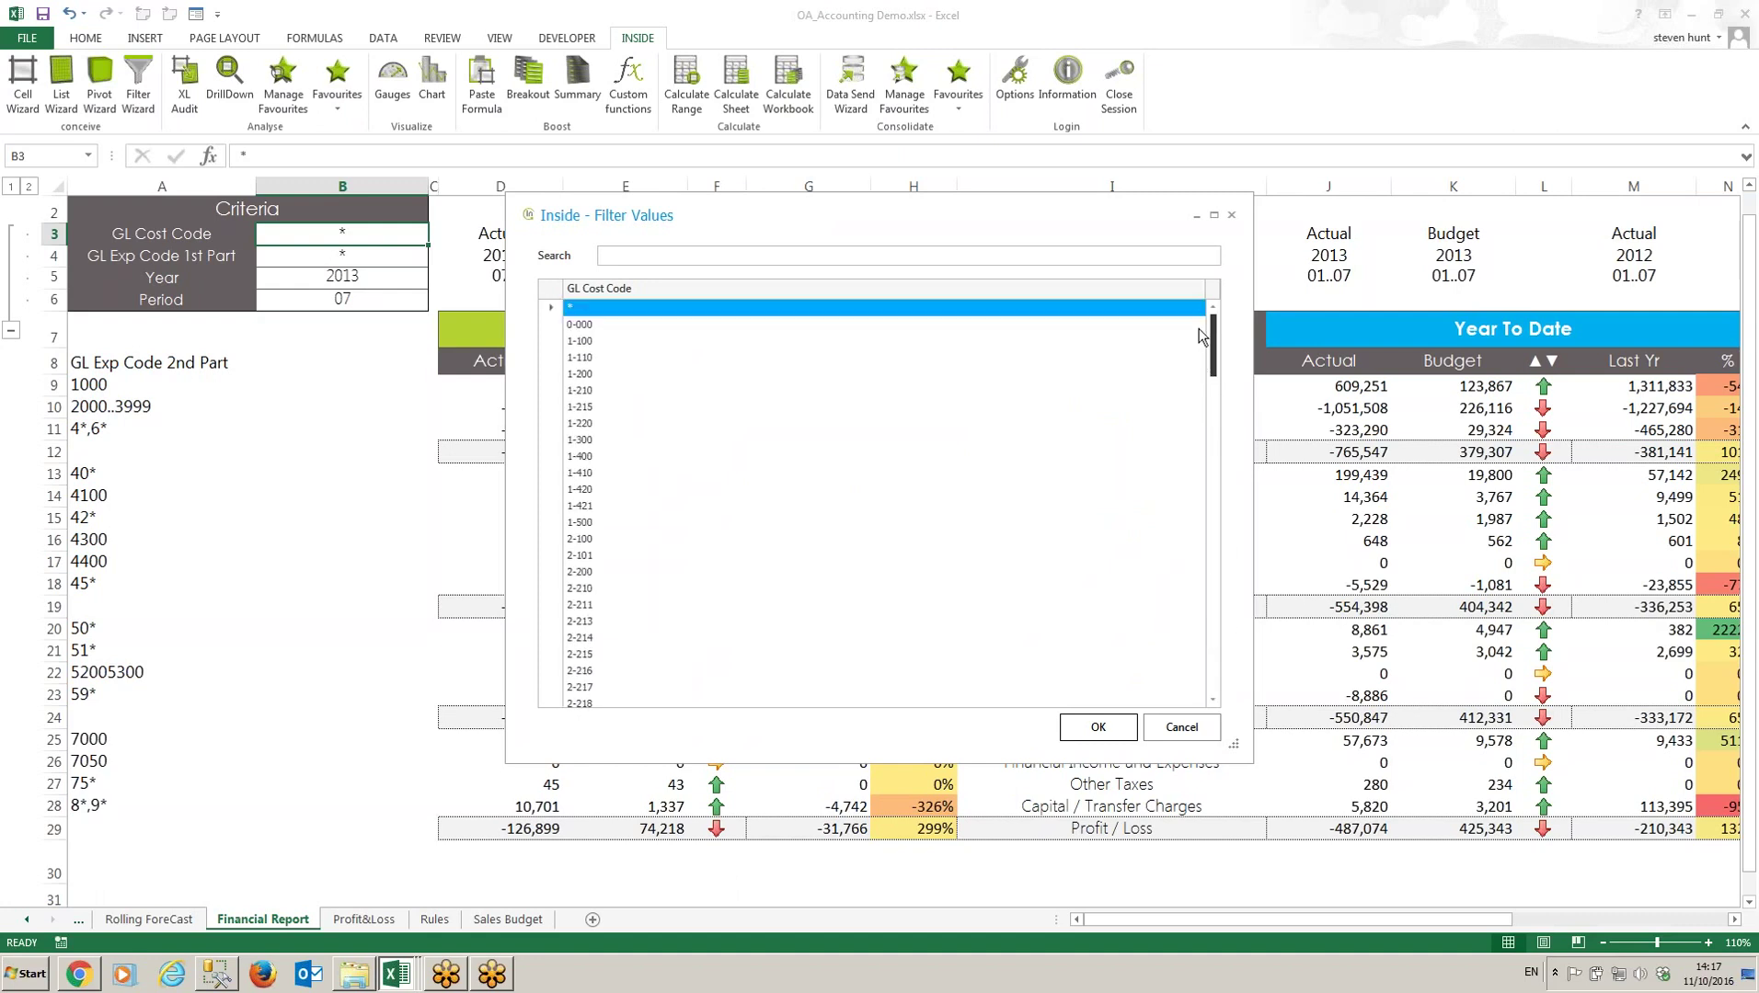
{"action": "left_click", "coordinate": [598, 375]}
{"action": "left_click", "coordinate": [1104, 727]}
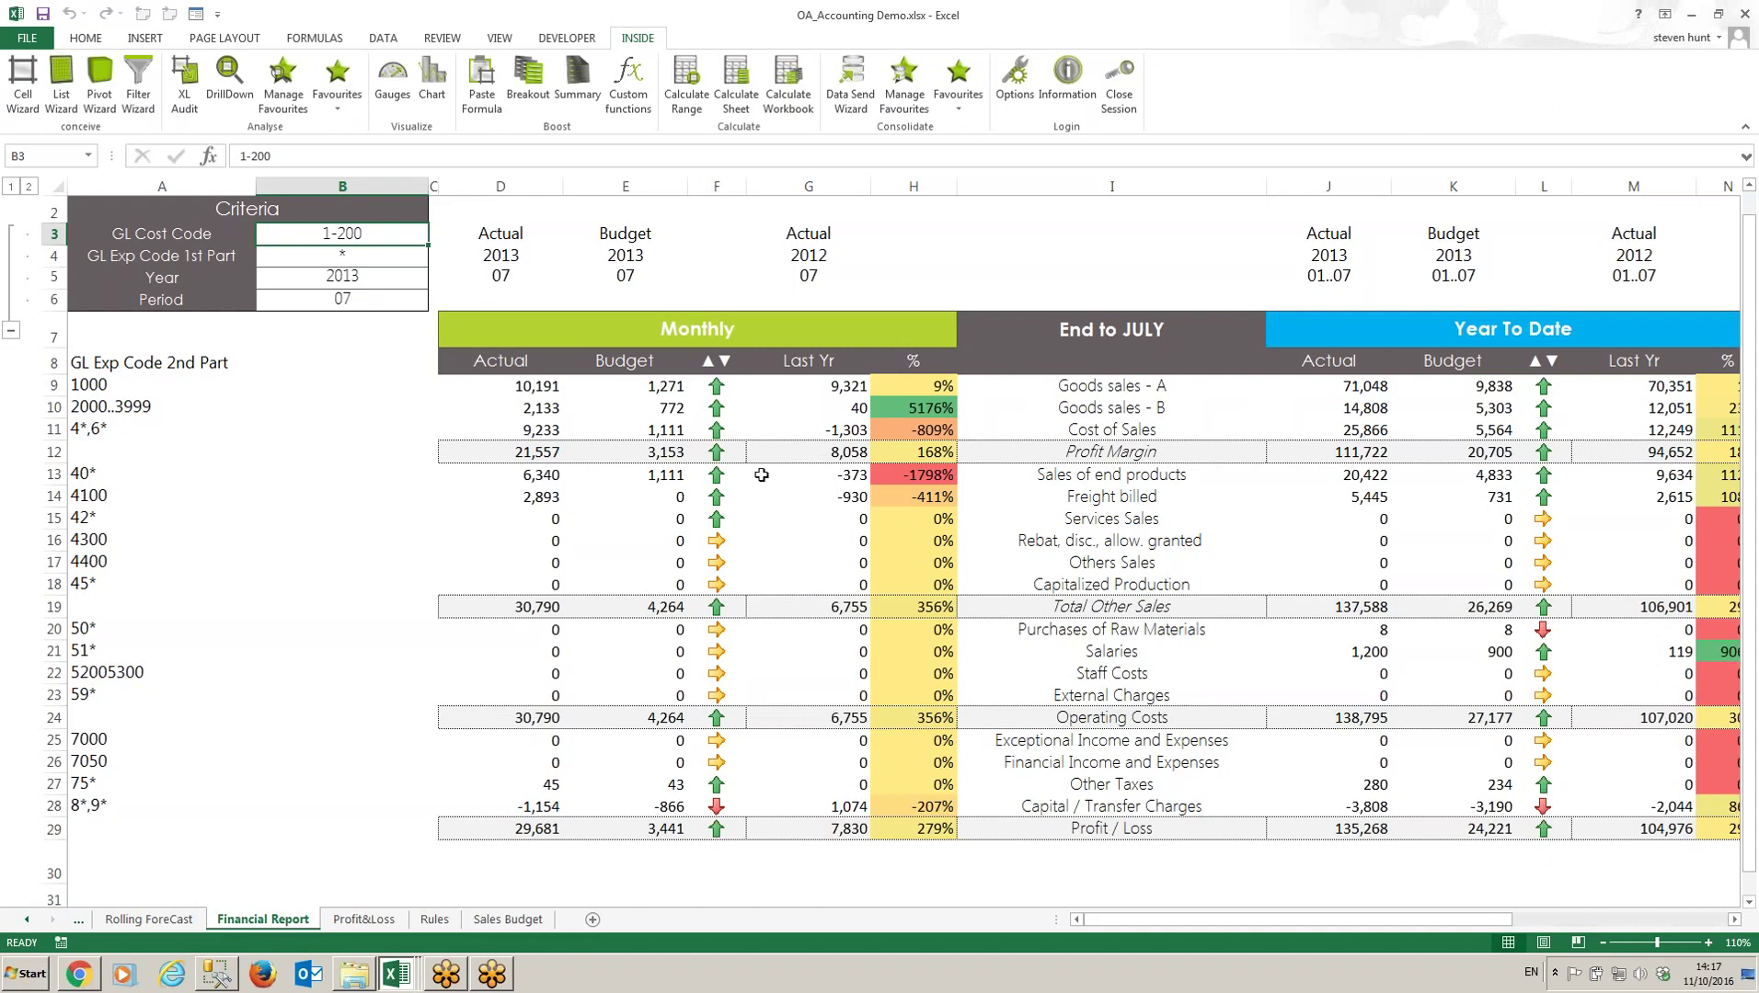
{"action": "double_click", "coordinate": [393, 255]}
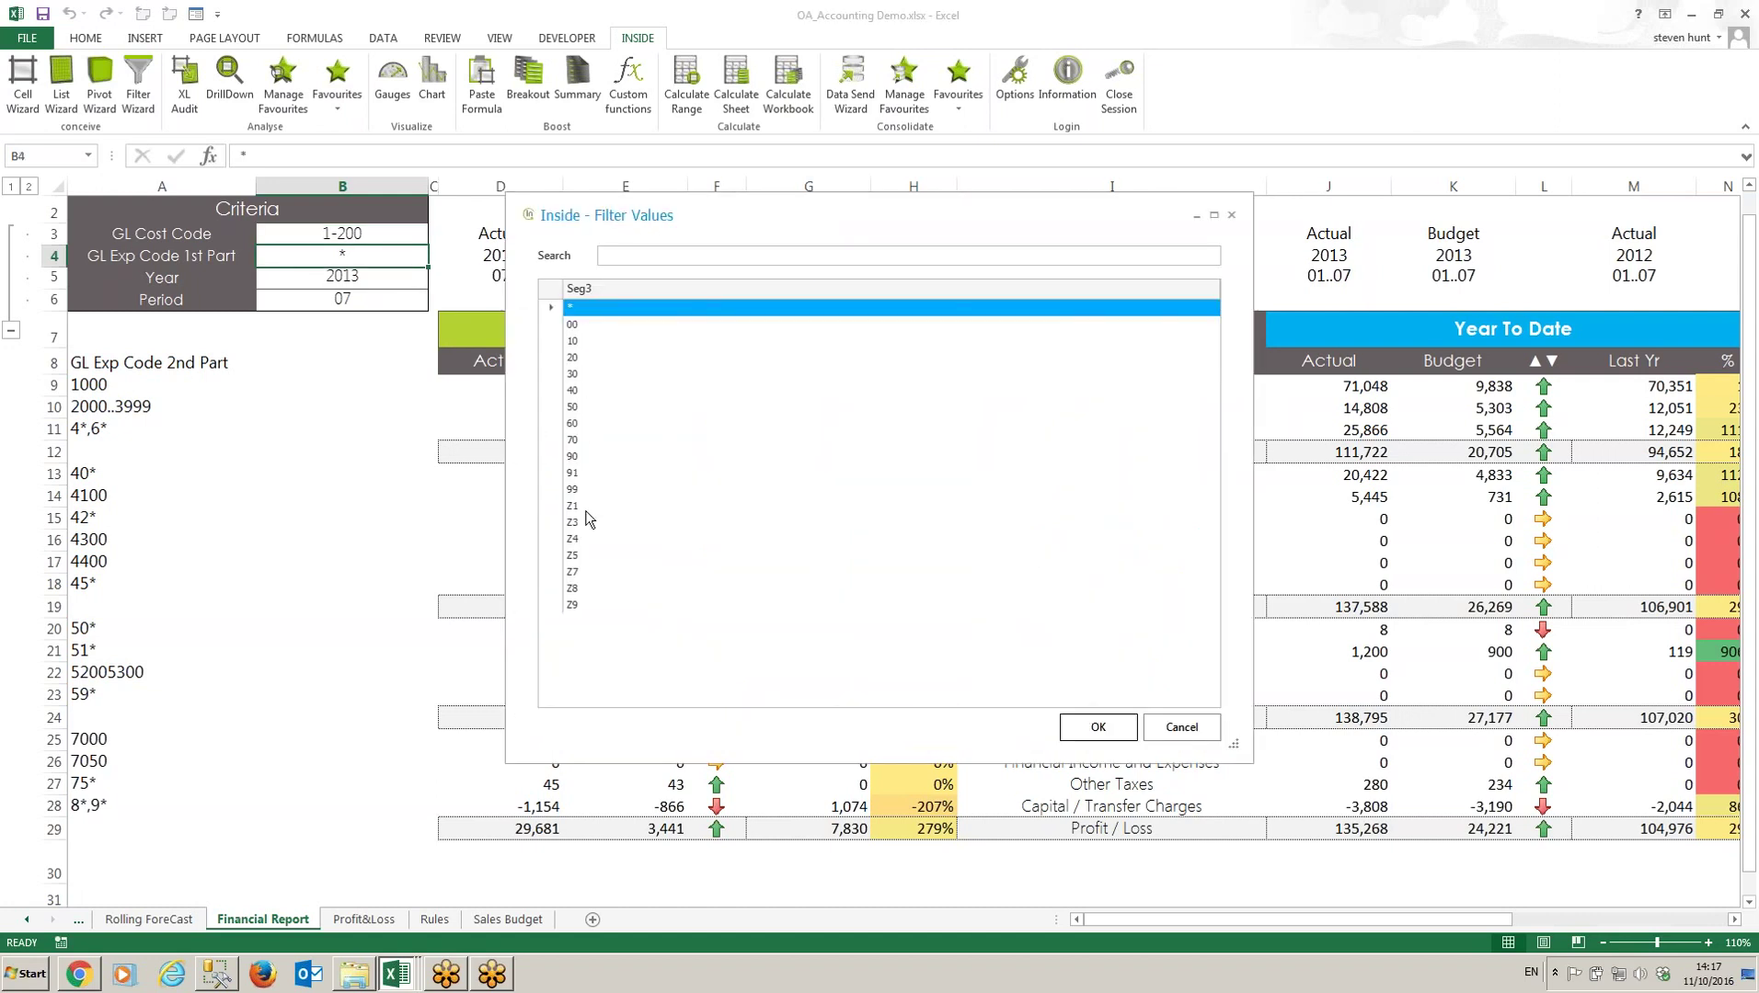
{"action": "double_click", "coordinate": [573, 341]}
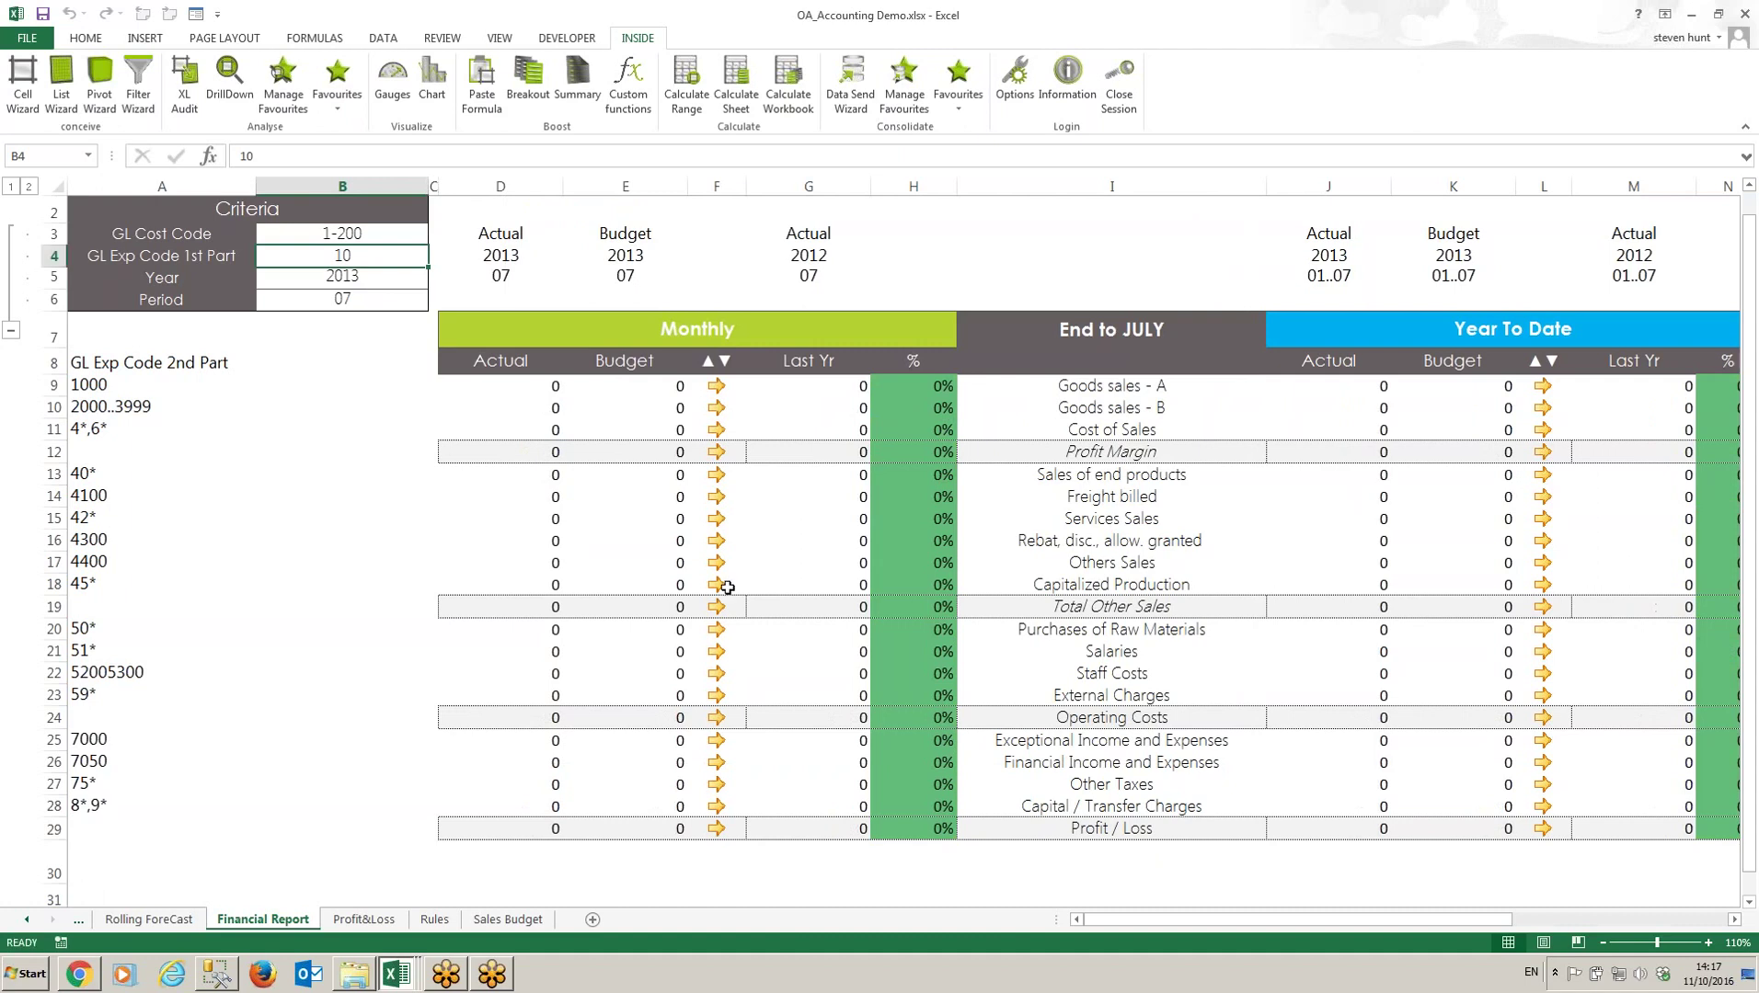
Step: Clear the GL Cost Code criterion and reset GL Exp Code 1st Part to * so both cover all values
{"action": "left_click", "coordinate": [345, 234]}
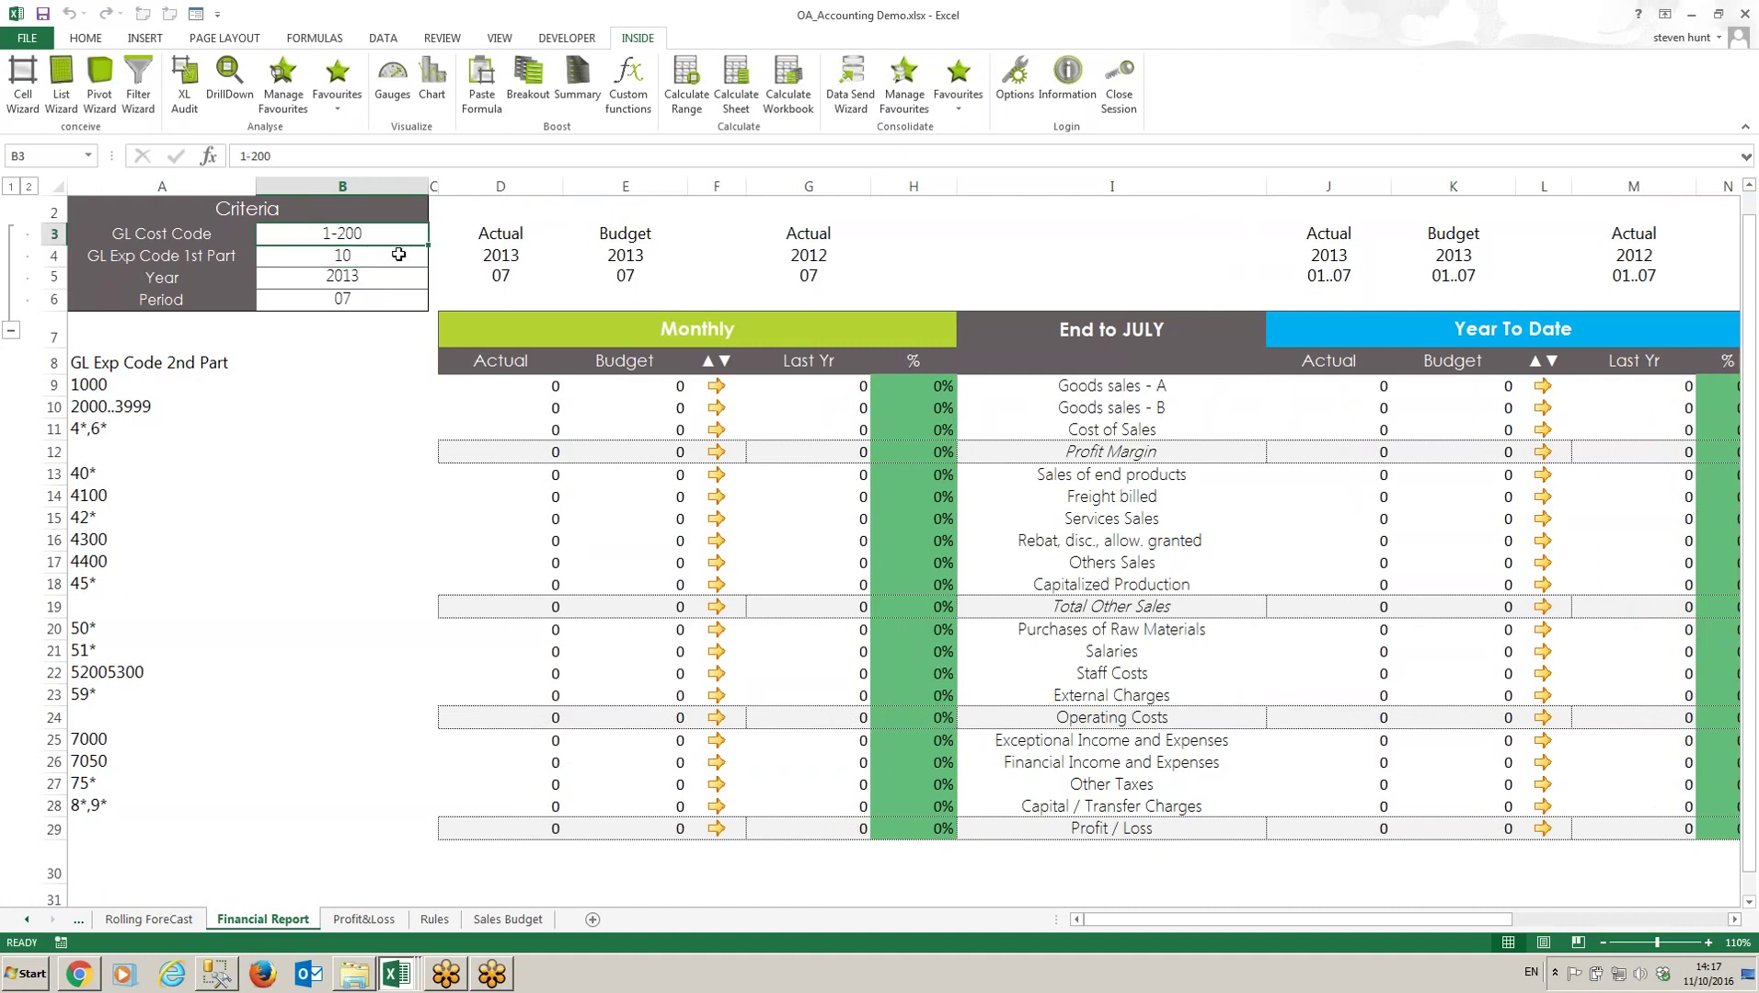
{"action": "key", "text": "Delete"}
{"action": "left_click", "coordinate": [399, 255]}
{"action": "type", "text": "*"}
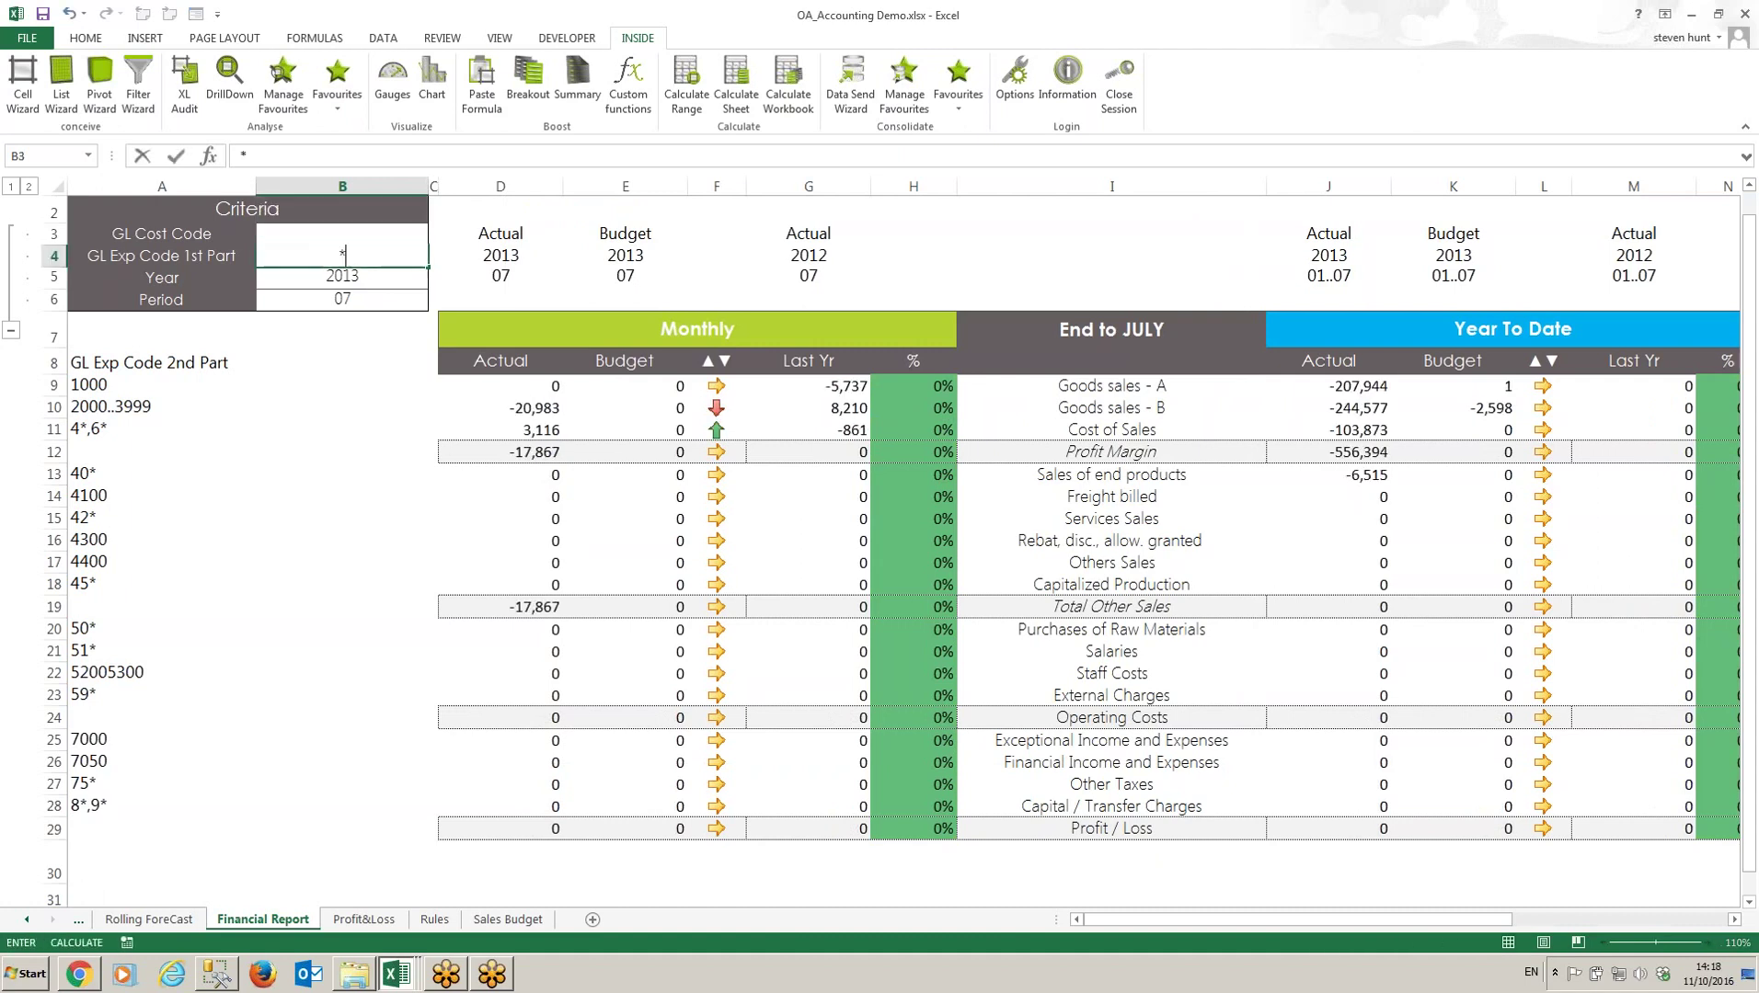
{"action": "key", "text": "Return"}
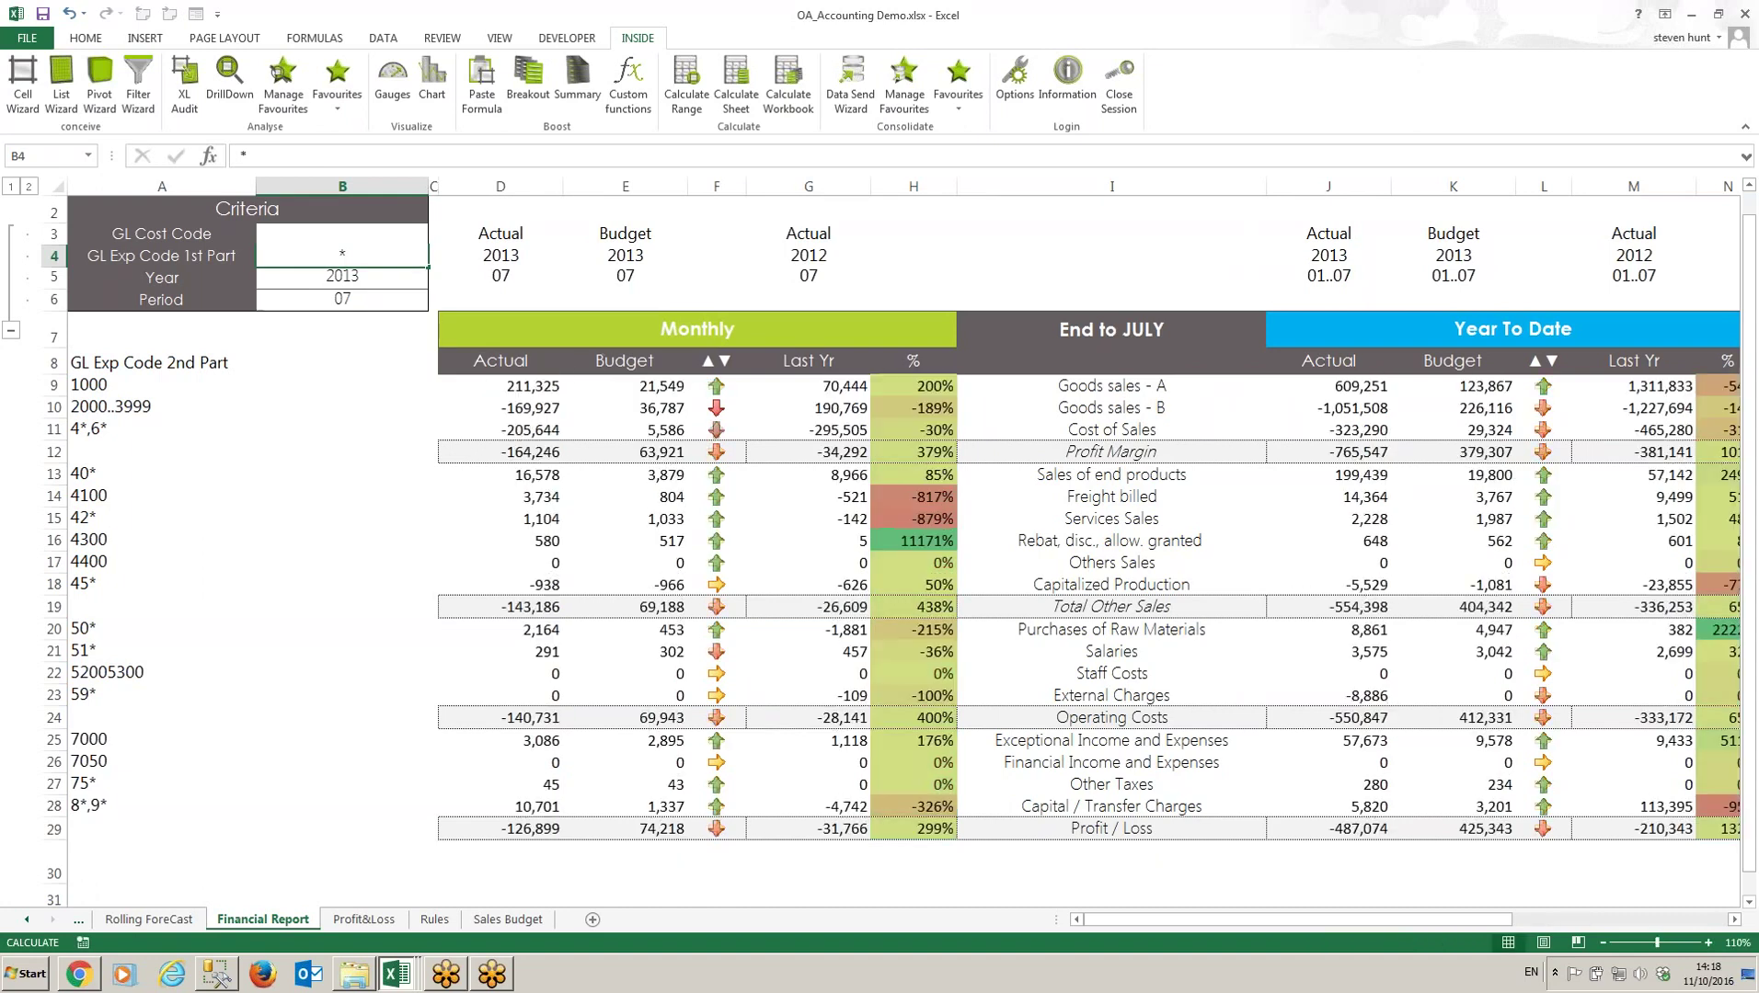
Step: Set the Year criterion of the report to 2014
{"action": "left_click", "coordinate": [373, 277]}
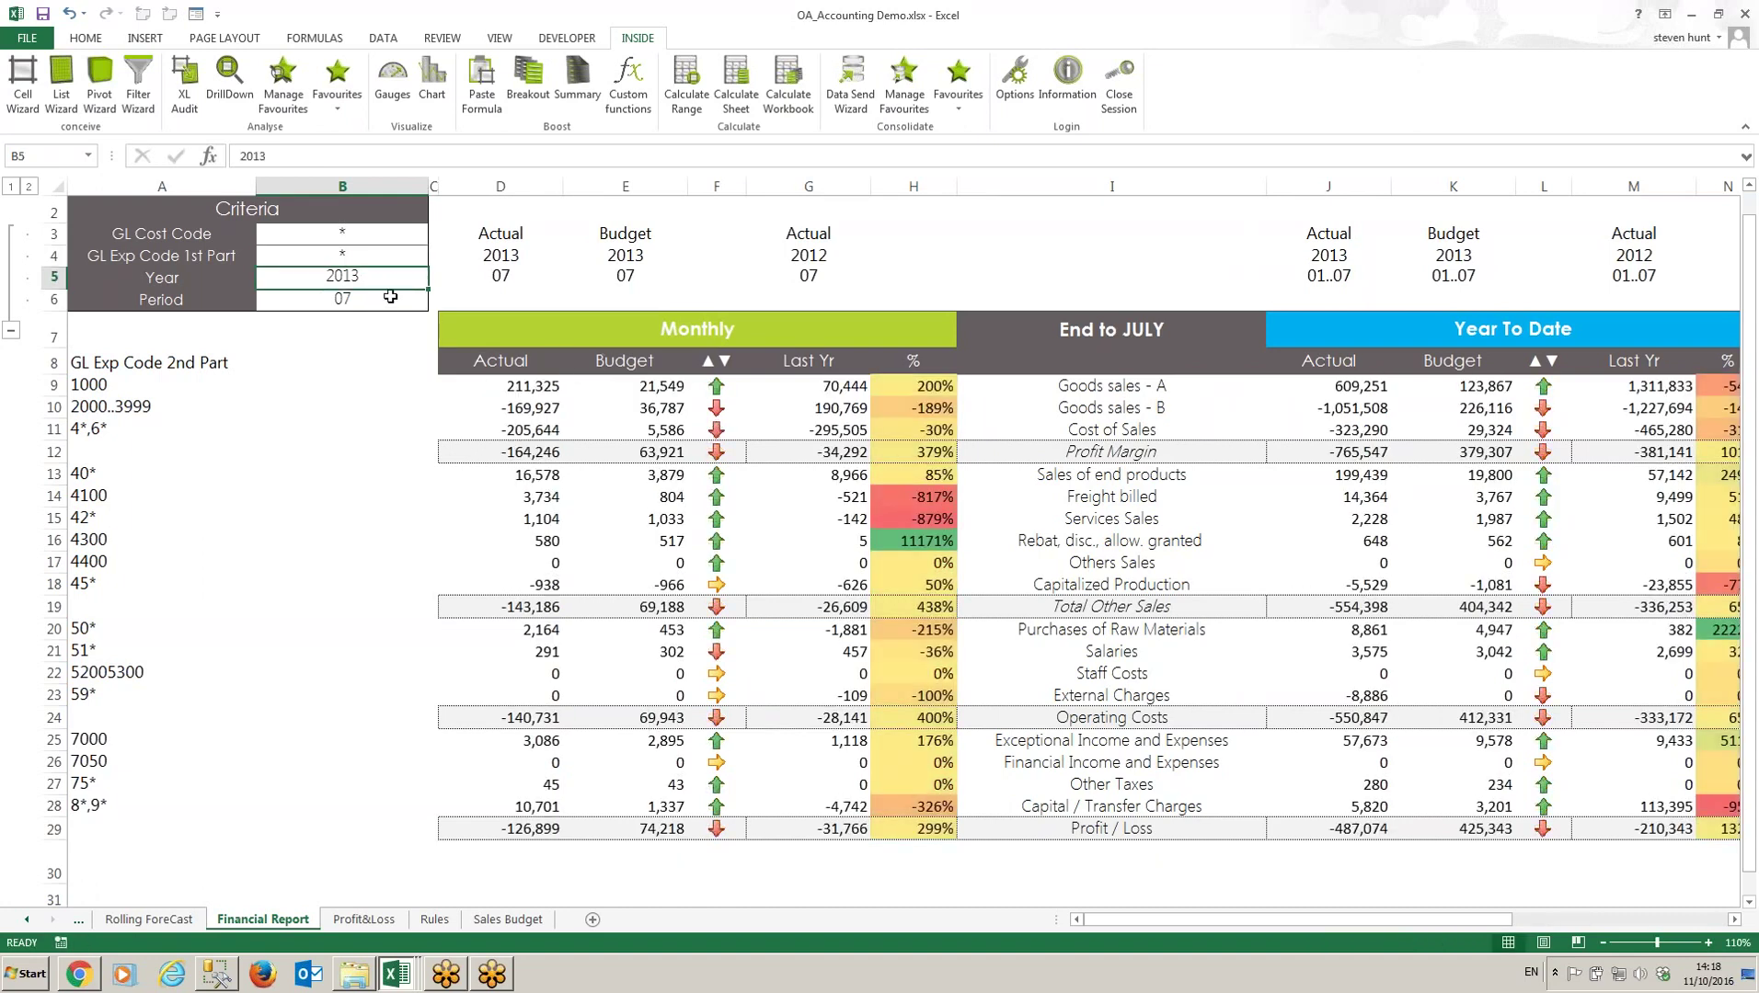
{"action": "type", "text": "2014"}
{"action": "key", "text": "ctrl+Return"}
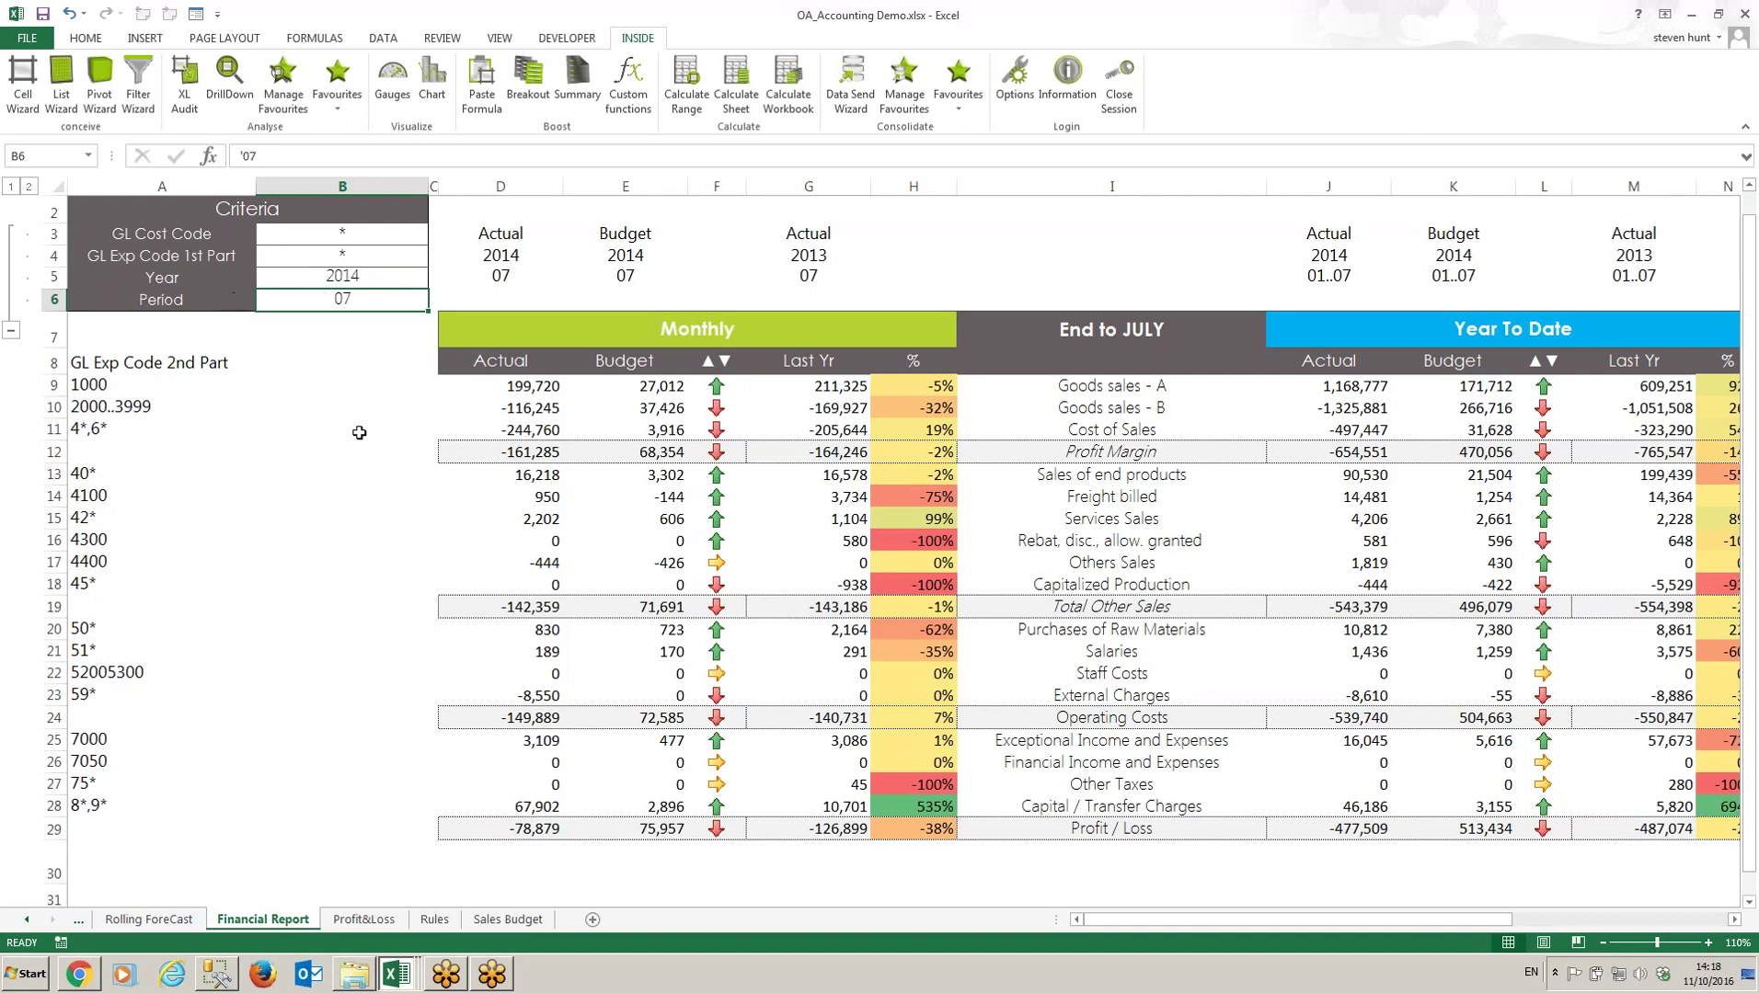
Step: Review the Cell Wizard filters and returned measure behind the monthly Actual formula in D9, leaving the definition as it is
{"action": "left_click", "coordinate": [1352, 473]}
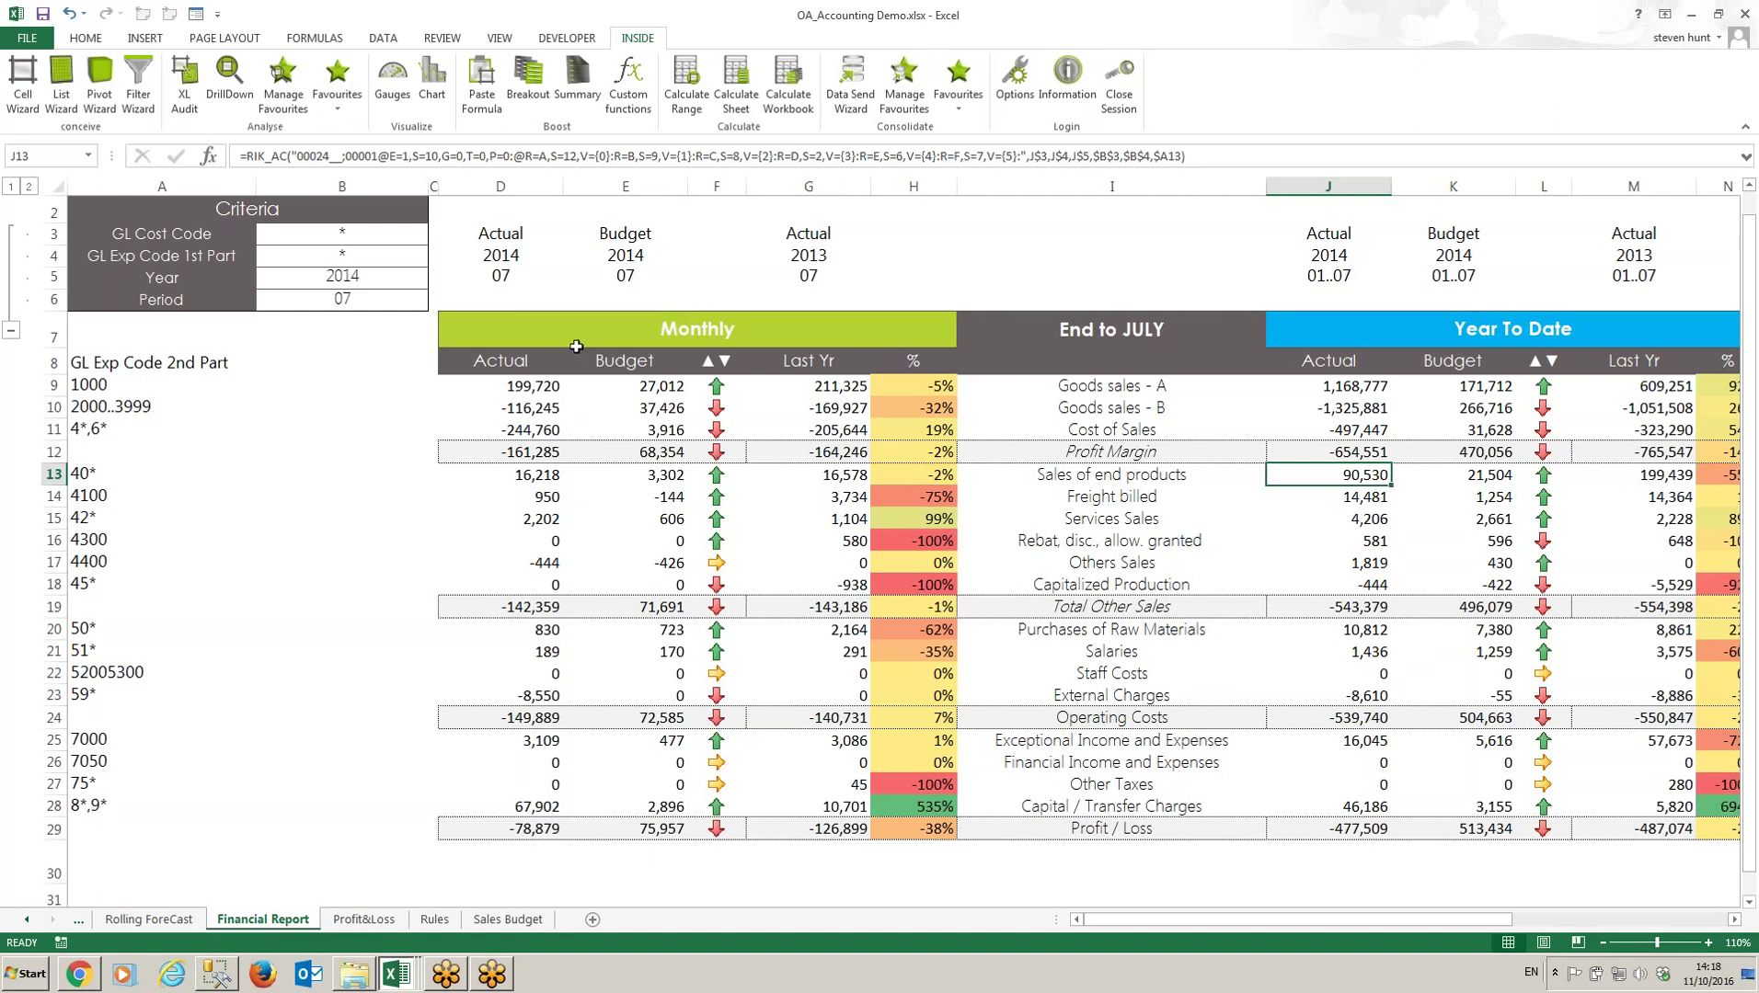
{"action": "left_click", "coordinate": [549, 385]}
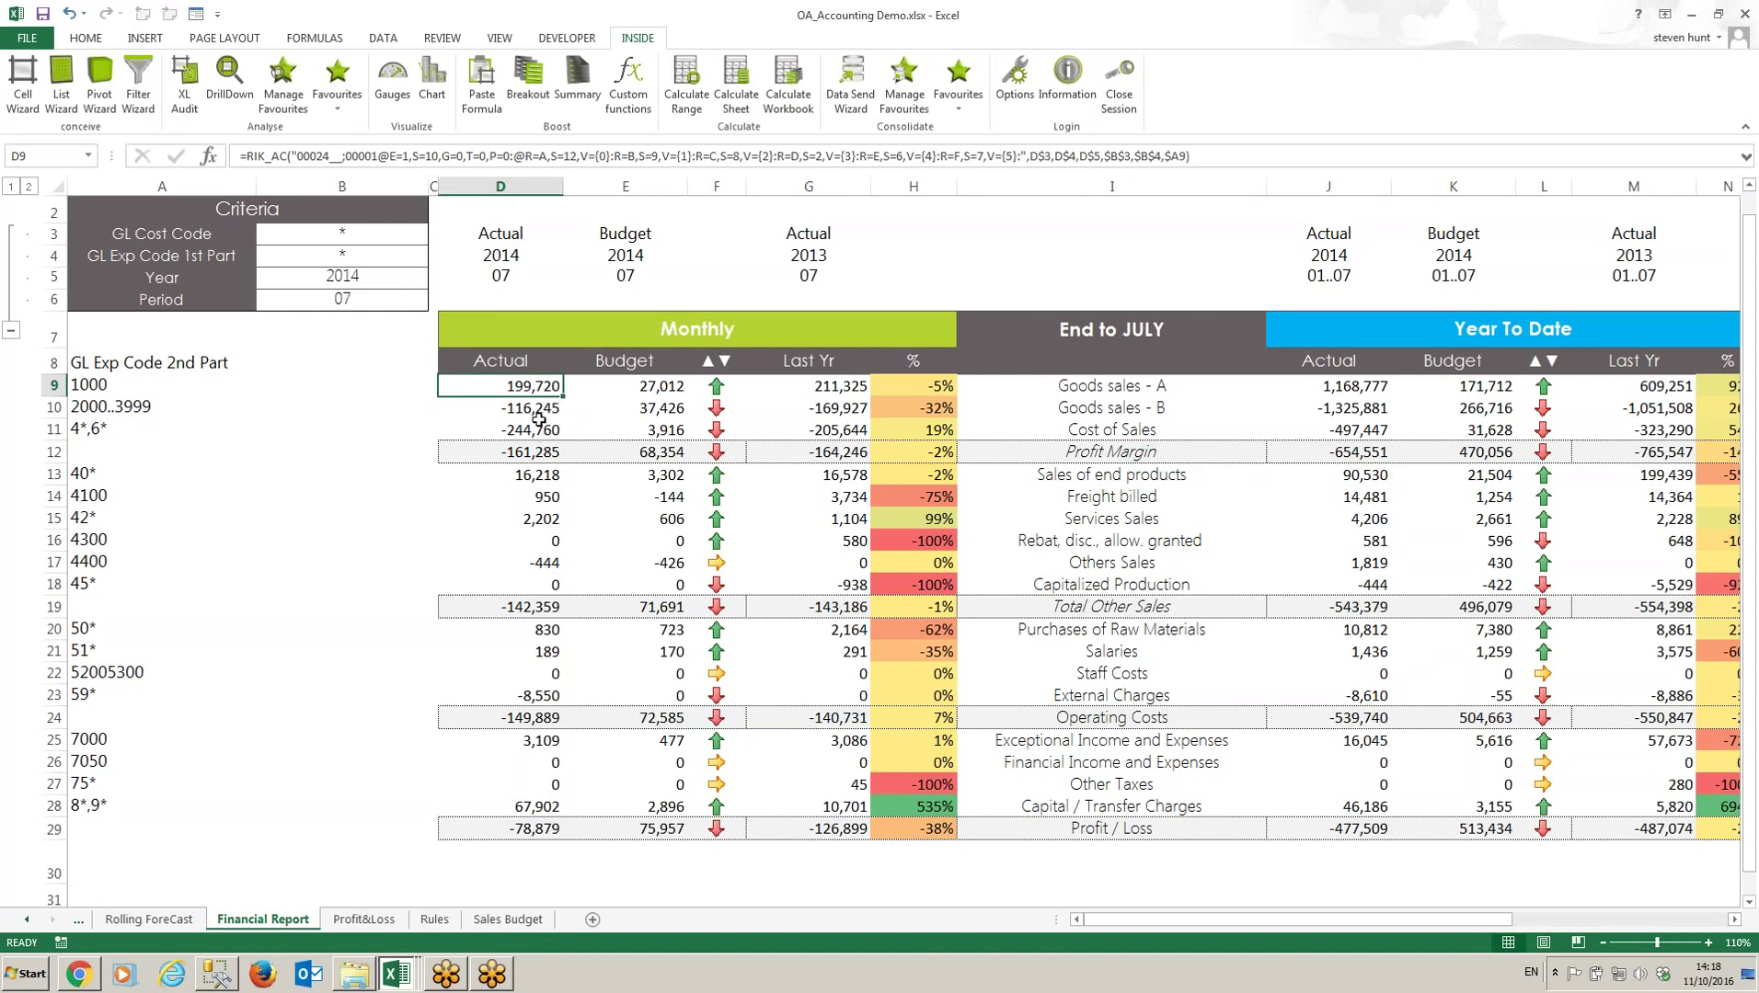
{"action": "key", "text": "Down"}
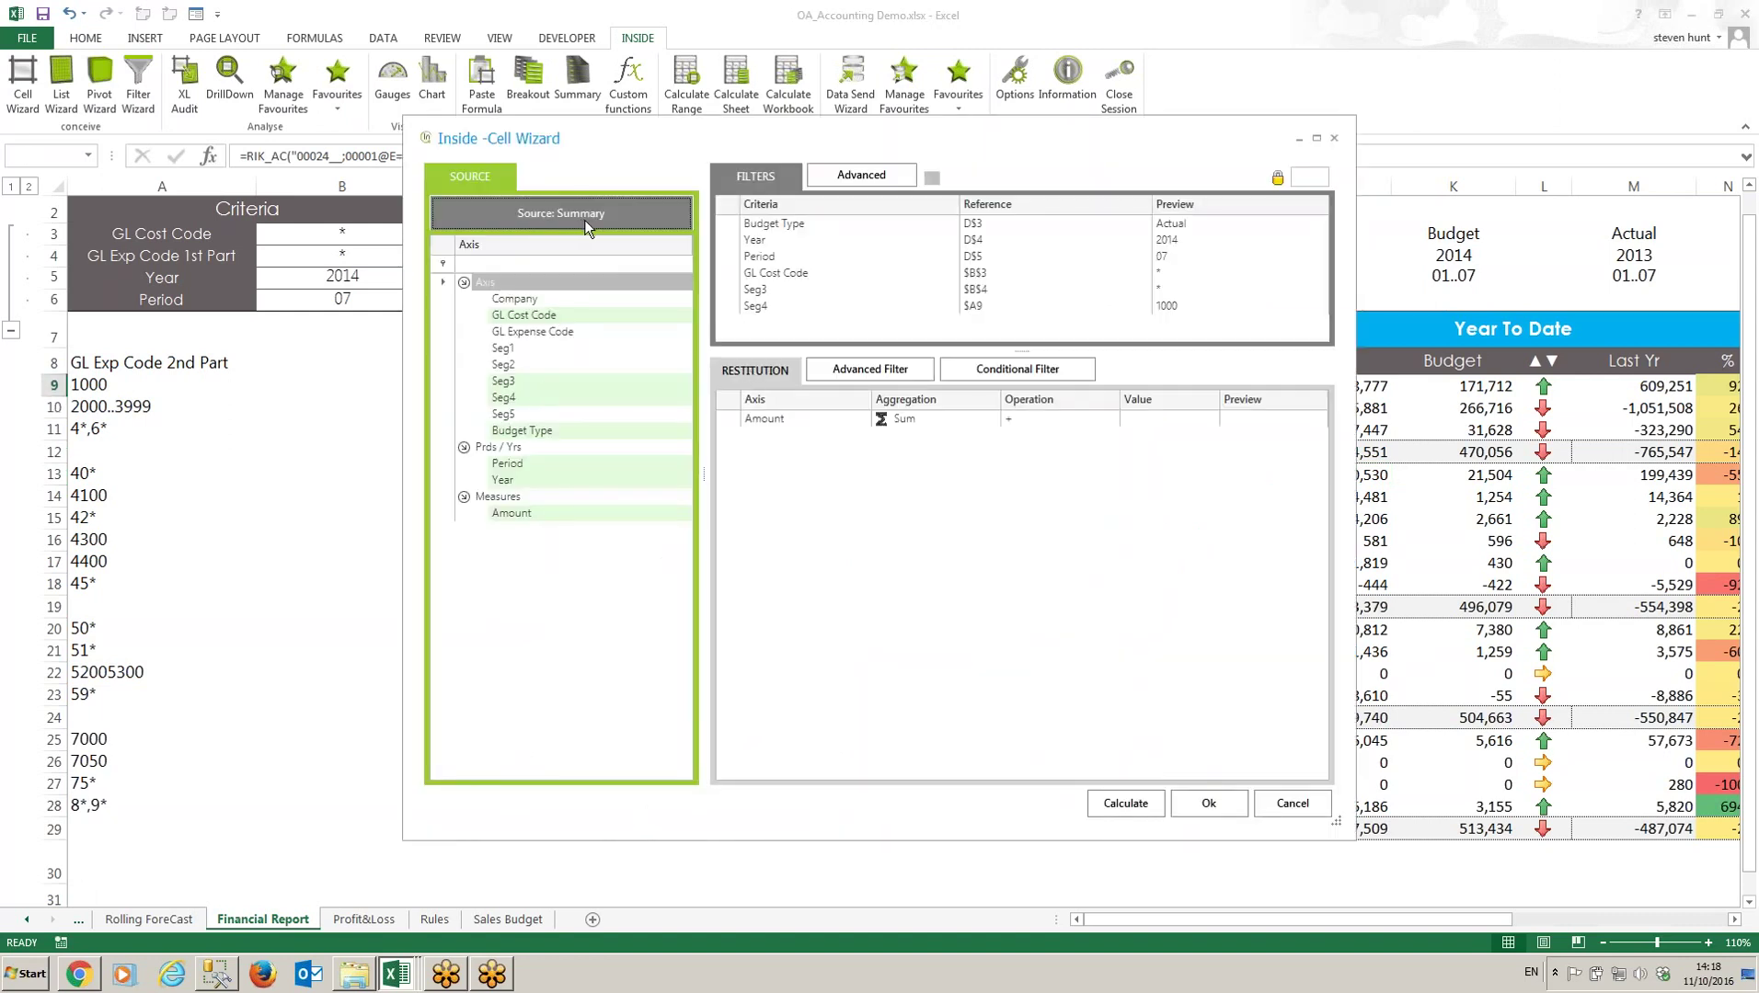
{"action": "left_click", "coordinate": [1287, 806]}
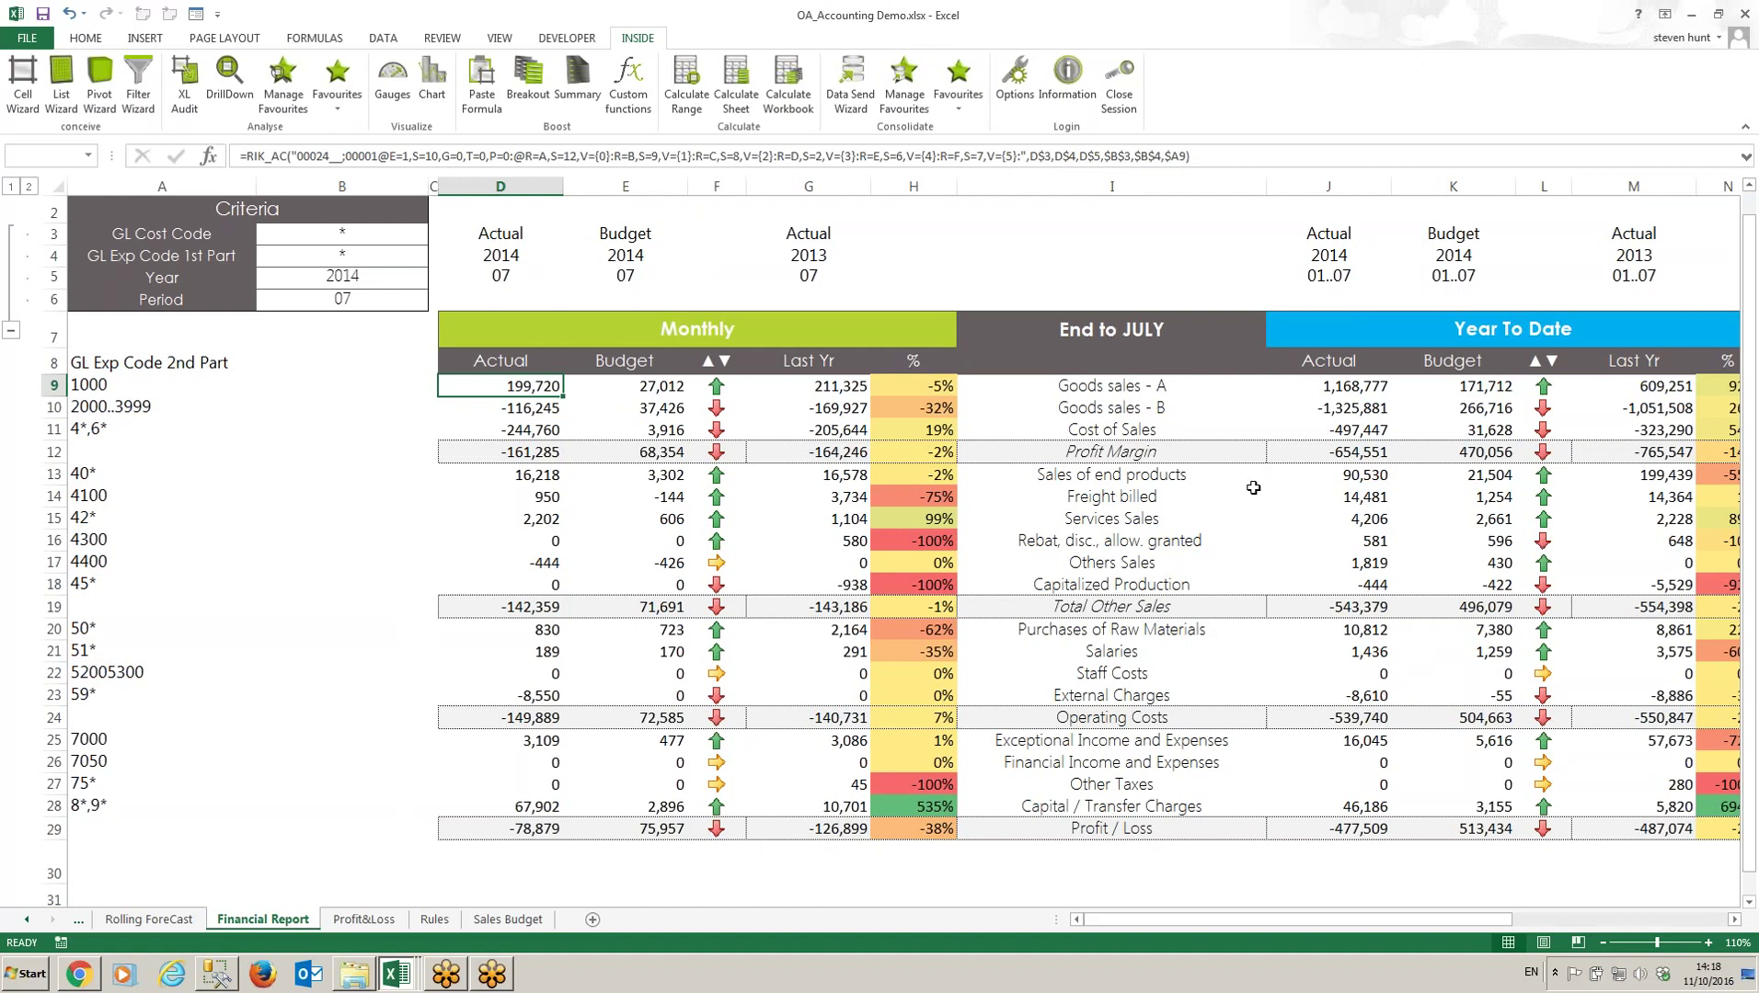
Step: Set up a DrillDown on the year-to-date Actual for Sales of end products, with Seg4 in rows and Period in columns
{"action": "left_click", "coordinate": [1339, 476]}
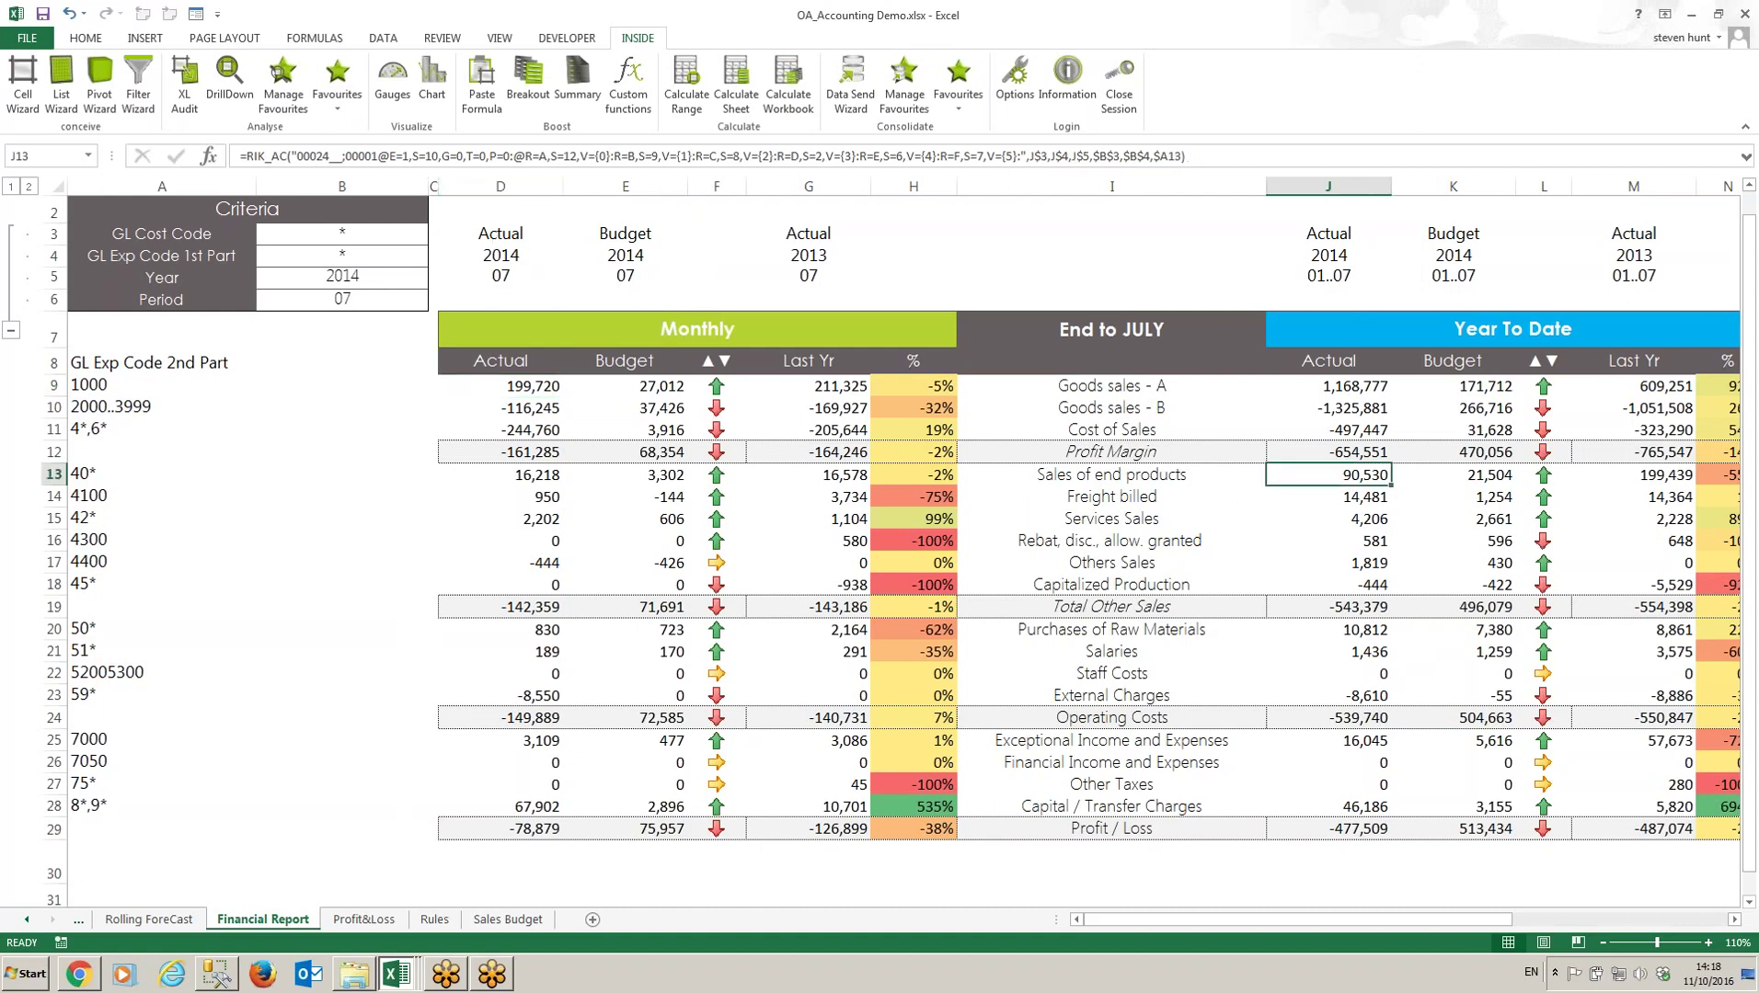
{"action": "left_click", "coordinate": [223, 94]}
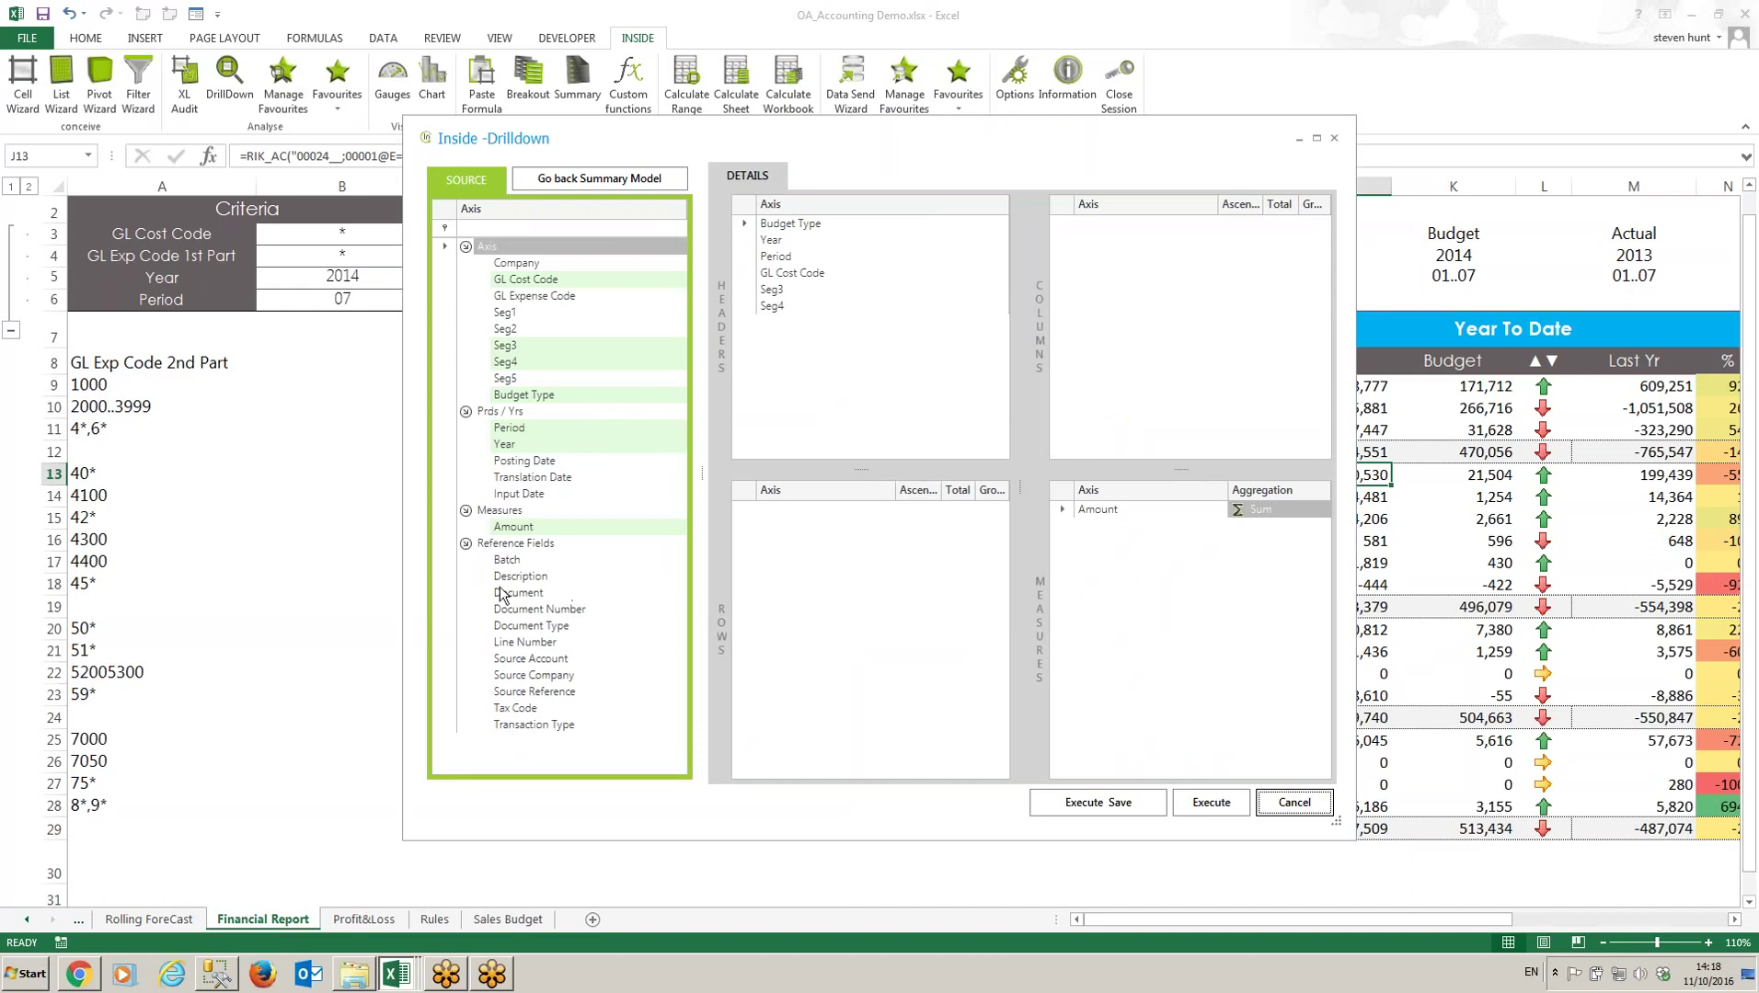
{"action": "left_click_drag", "start_coordinate": [851, 153], "coordinate": [1141, 142]}
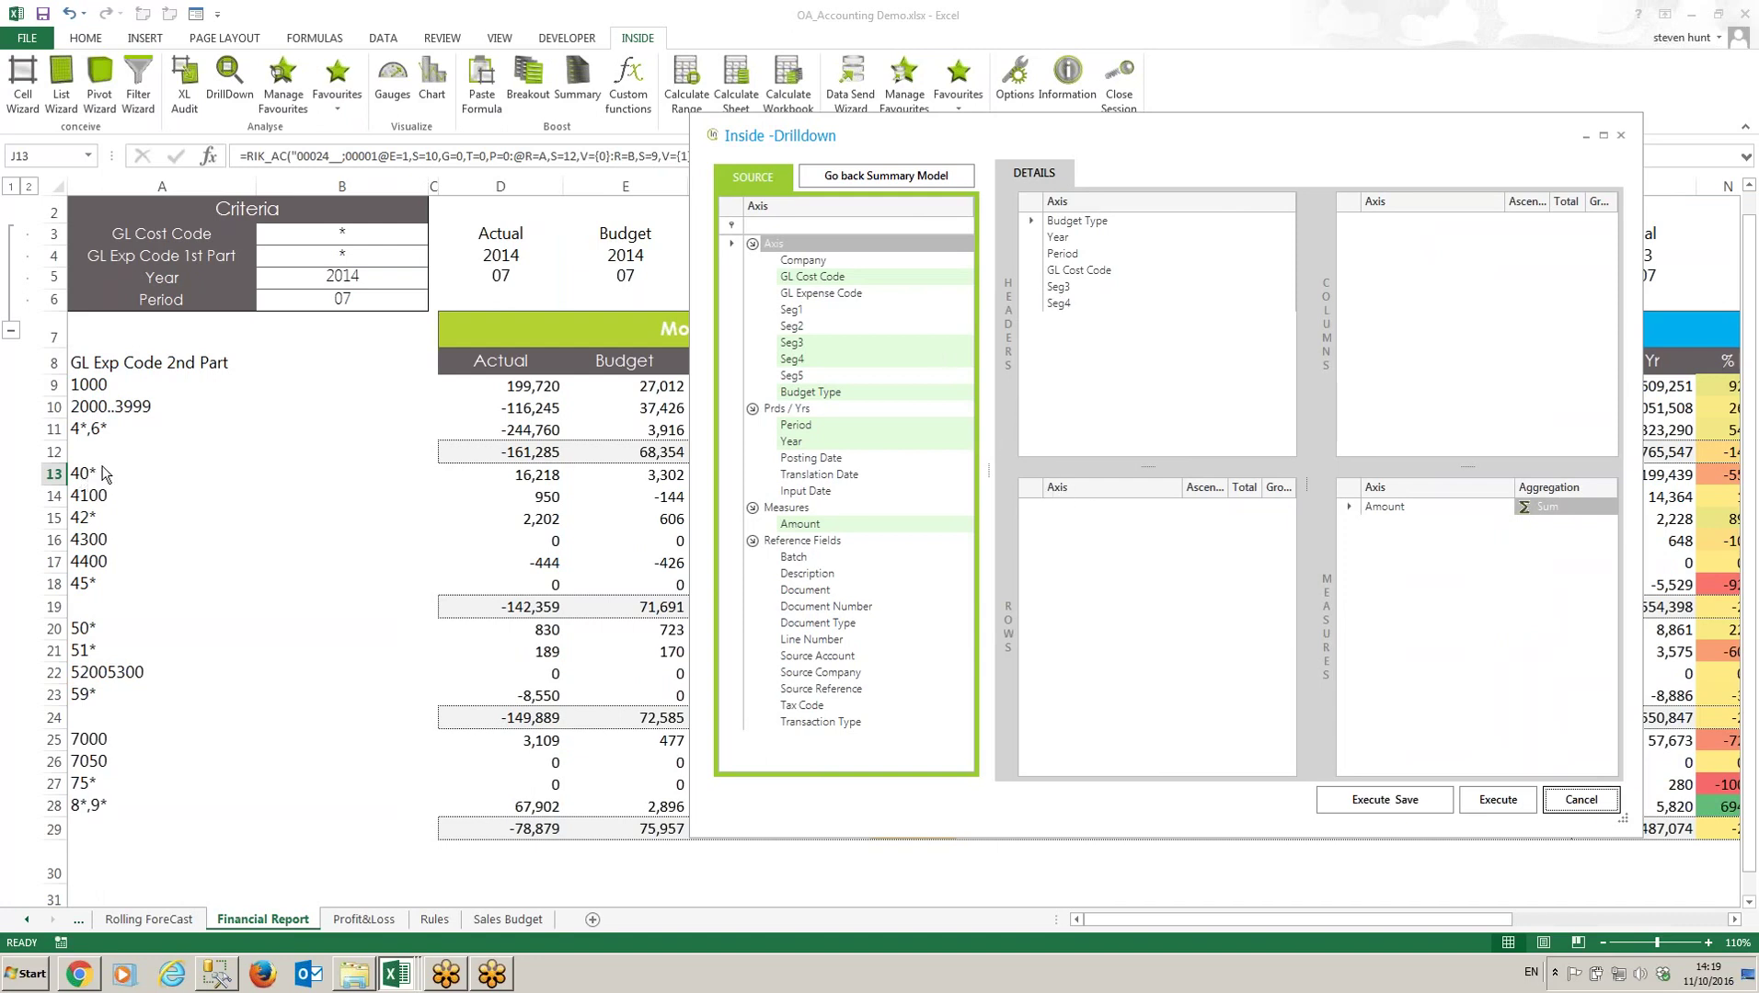
{"action": "left_click_drag", "start_coordinate": [1061, 306], "coordinate": [1110, 567]}
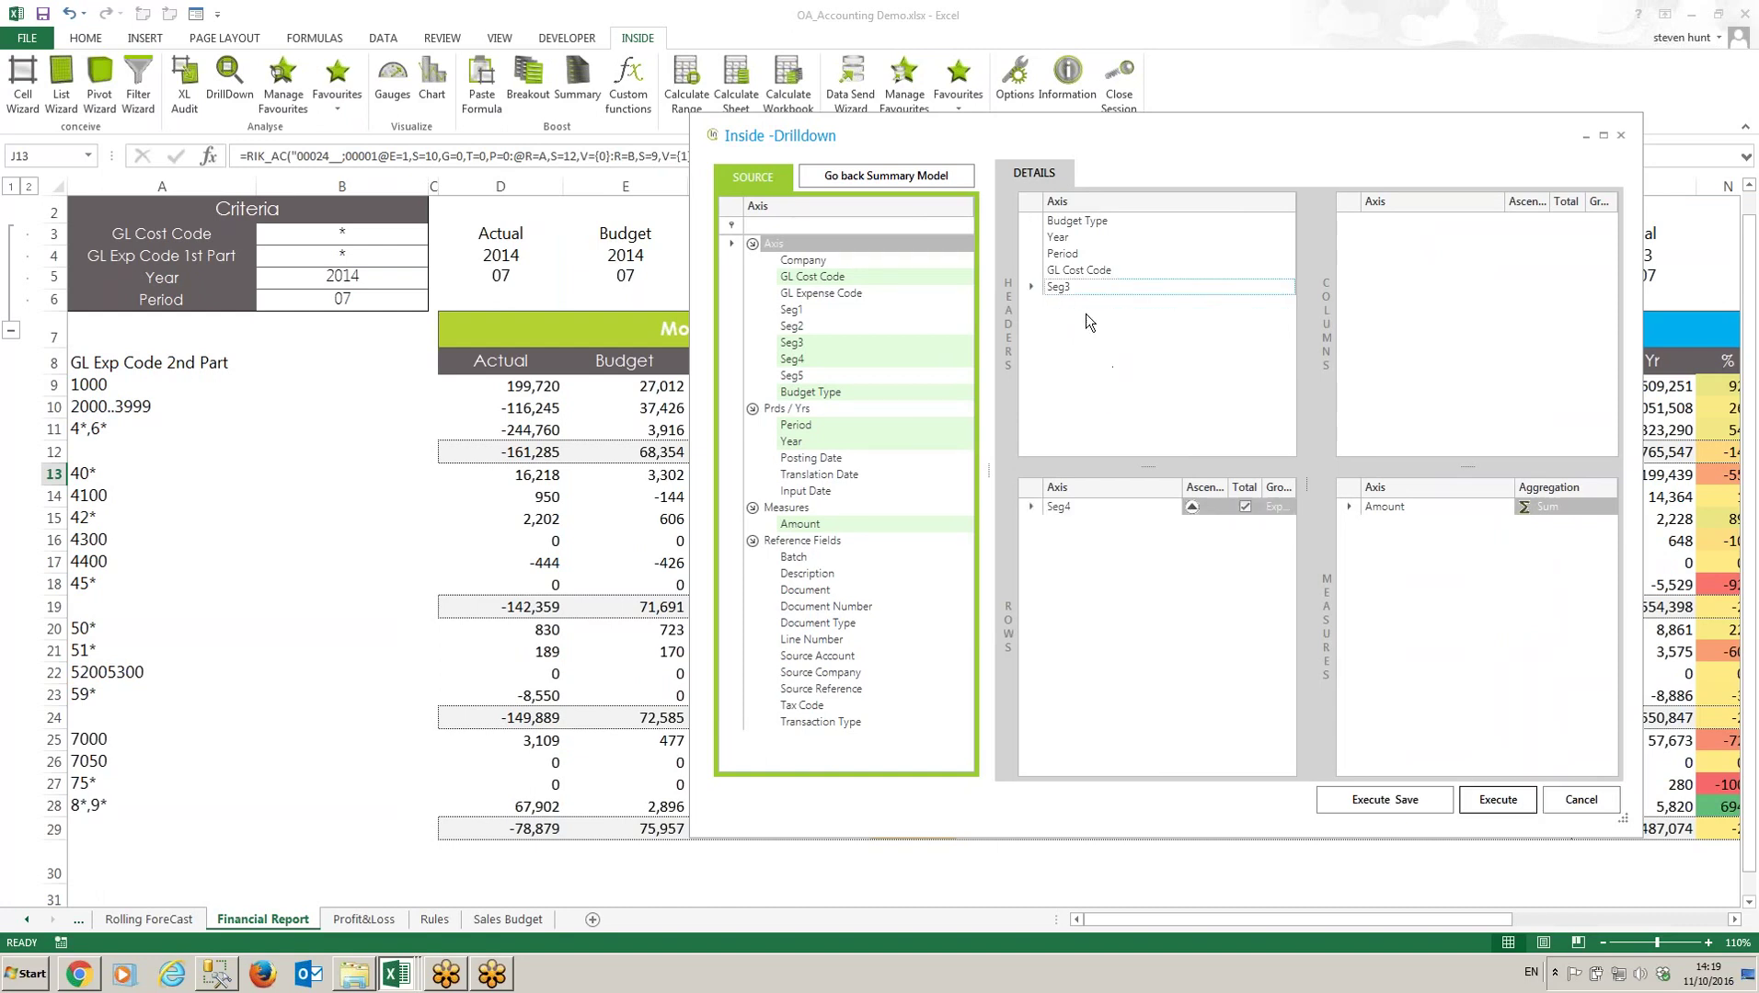
{"action": "left_click_drag", "start_coordinate": [1070, 264], "coordinate": [1431, 312]}
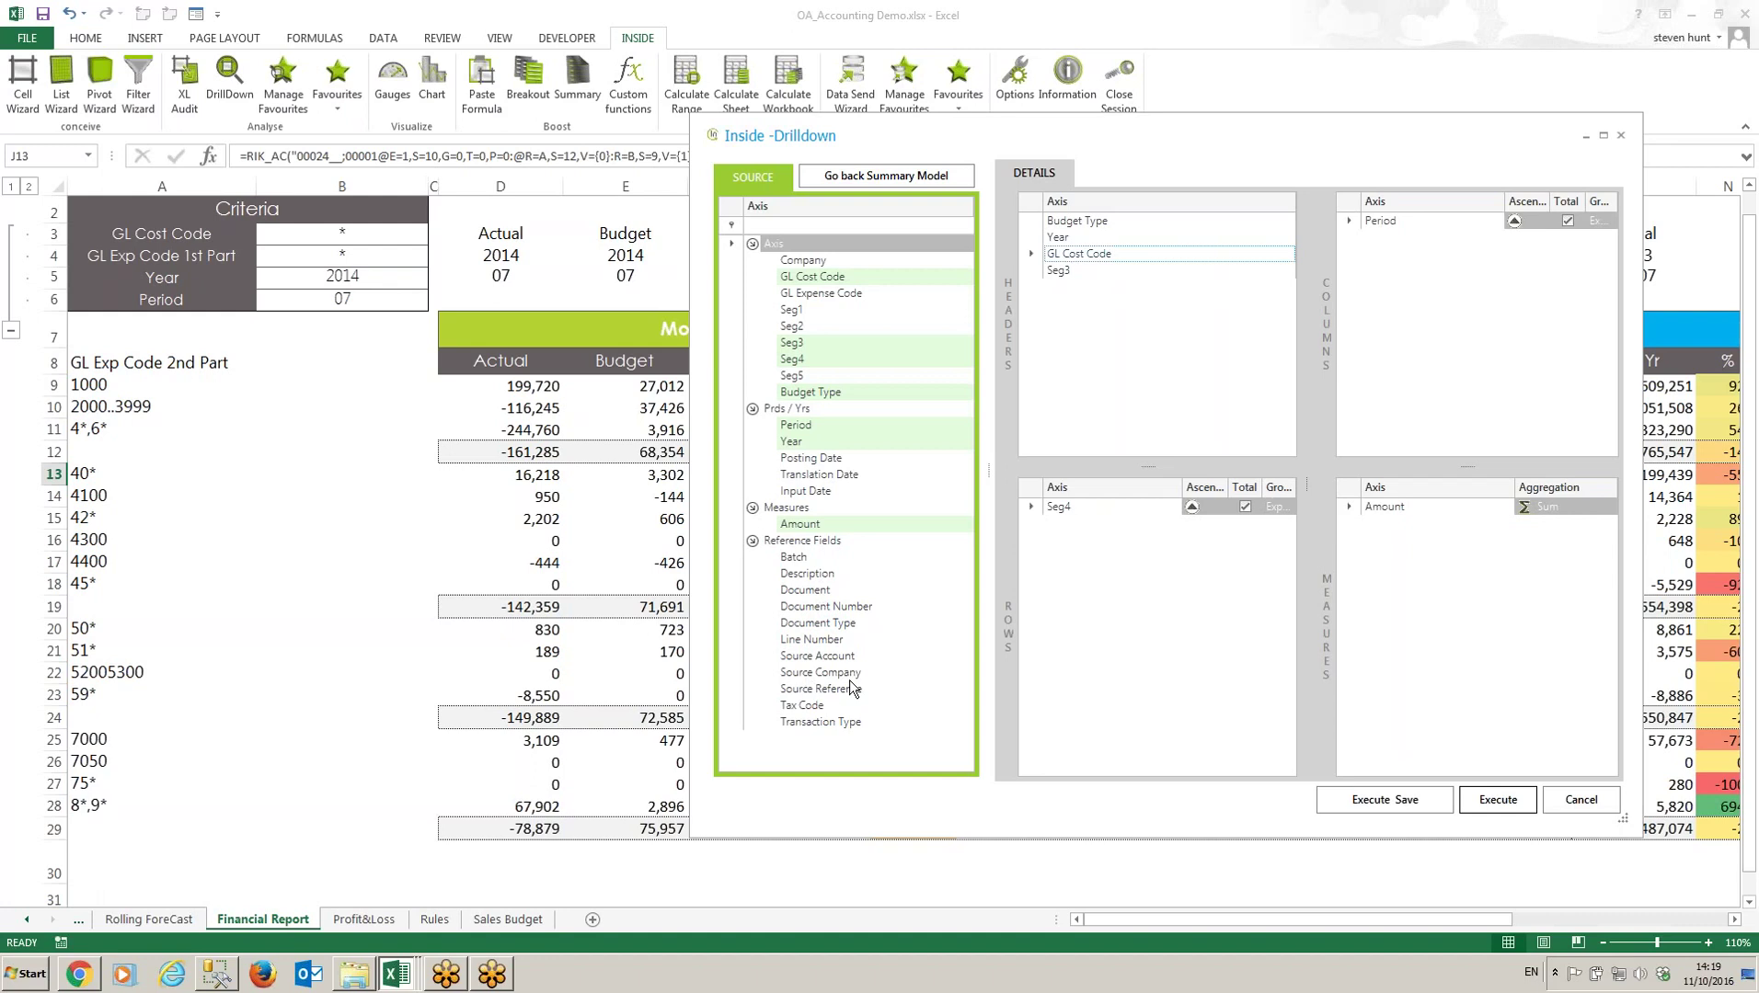
Step: Add Document, Document Number, Source Company and Translation Date to the drilldown rows and execute the drilldown
{"action": "left_click_drag", "start_coordinate": [807, 590], "coordinate": [1049, 552]}
{"action": "double_click", "coordinate": [826, 606]}
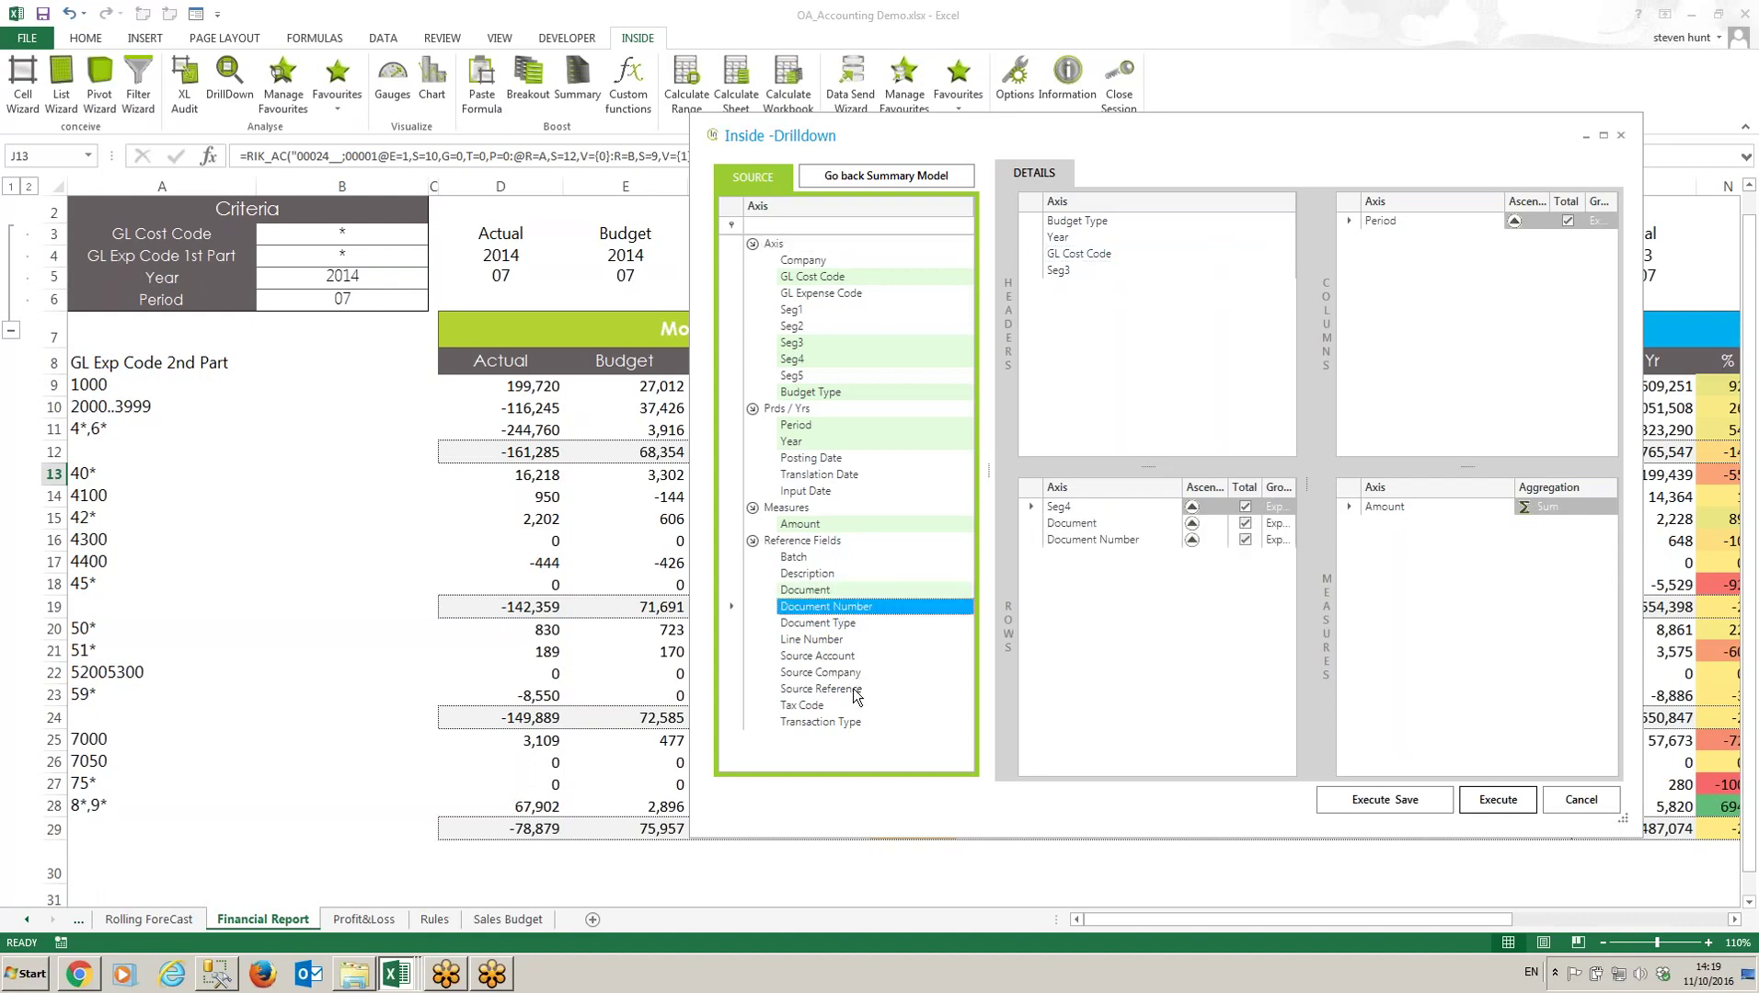
{"action": "double_click", "coordinate": [832, 674]}
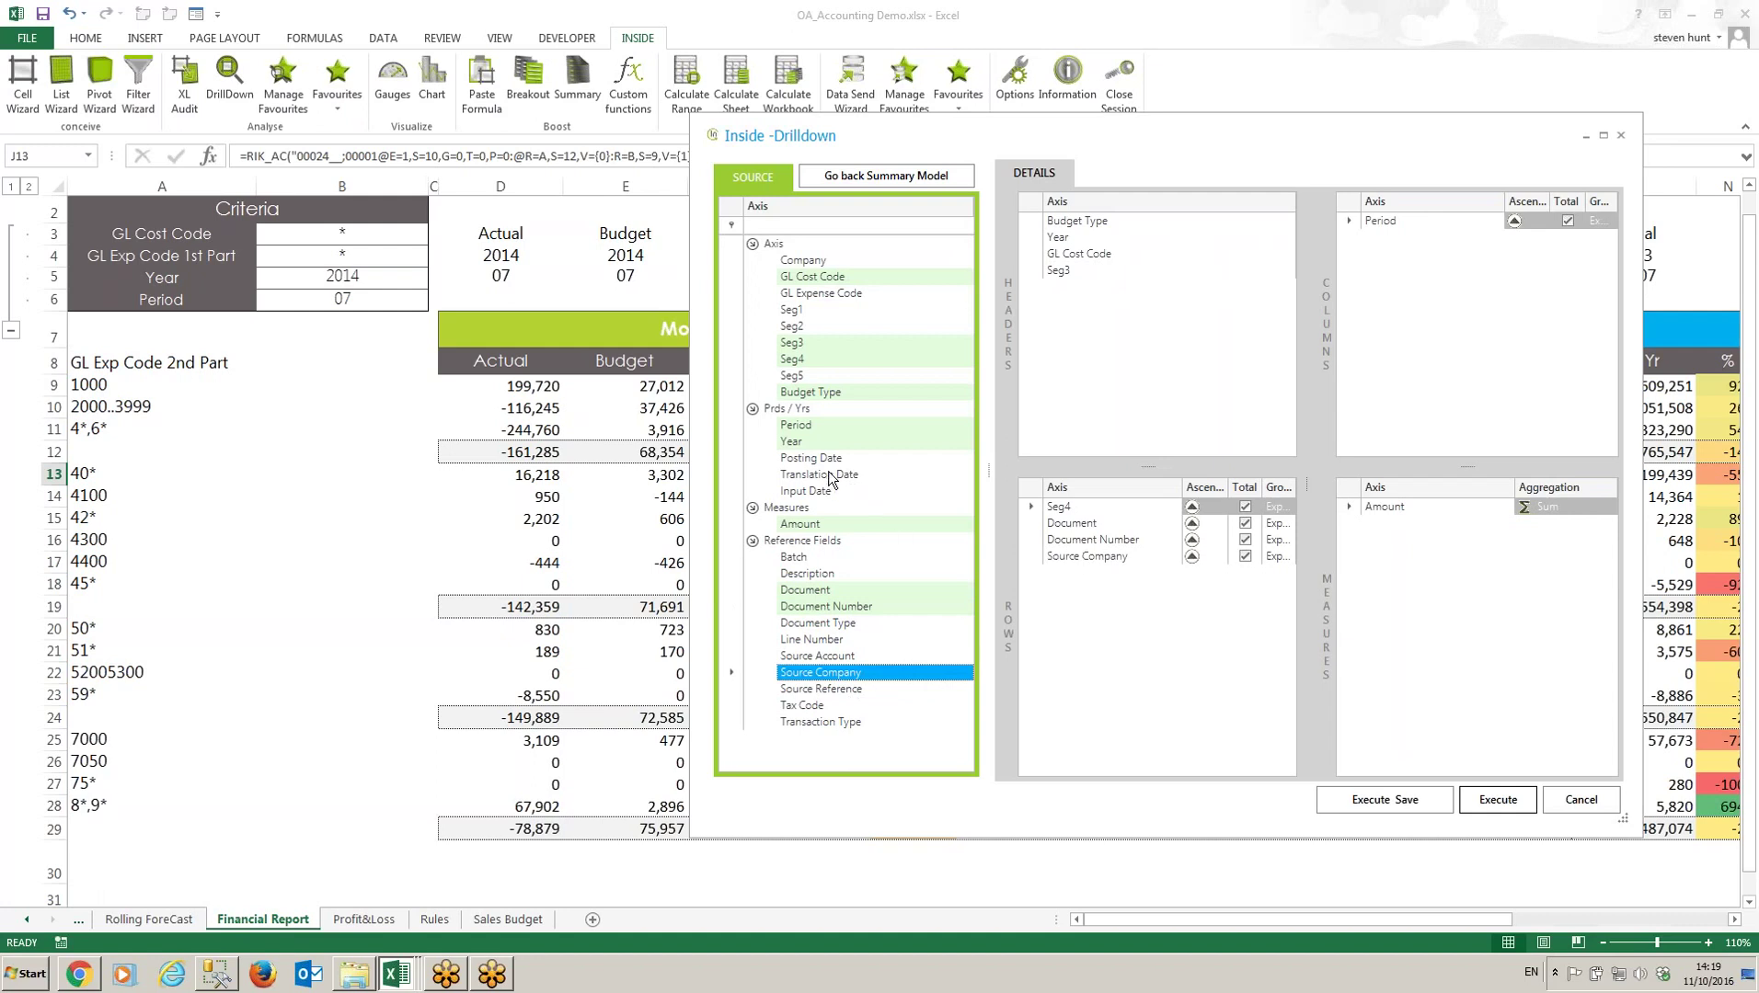
{"action": "left_click_drag", "start_coordinate": [840, 483], "coordinate": [1223, 582]}
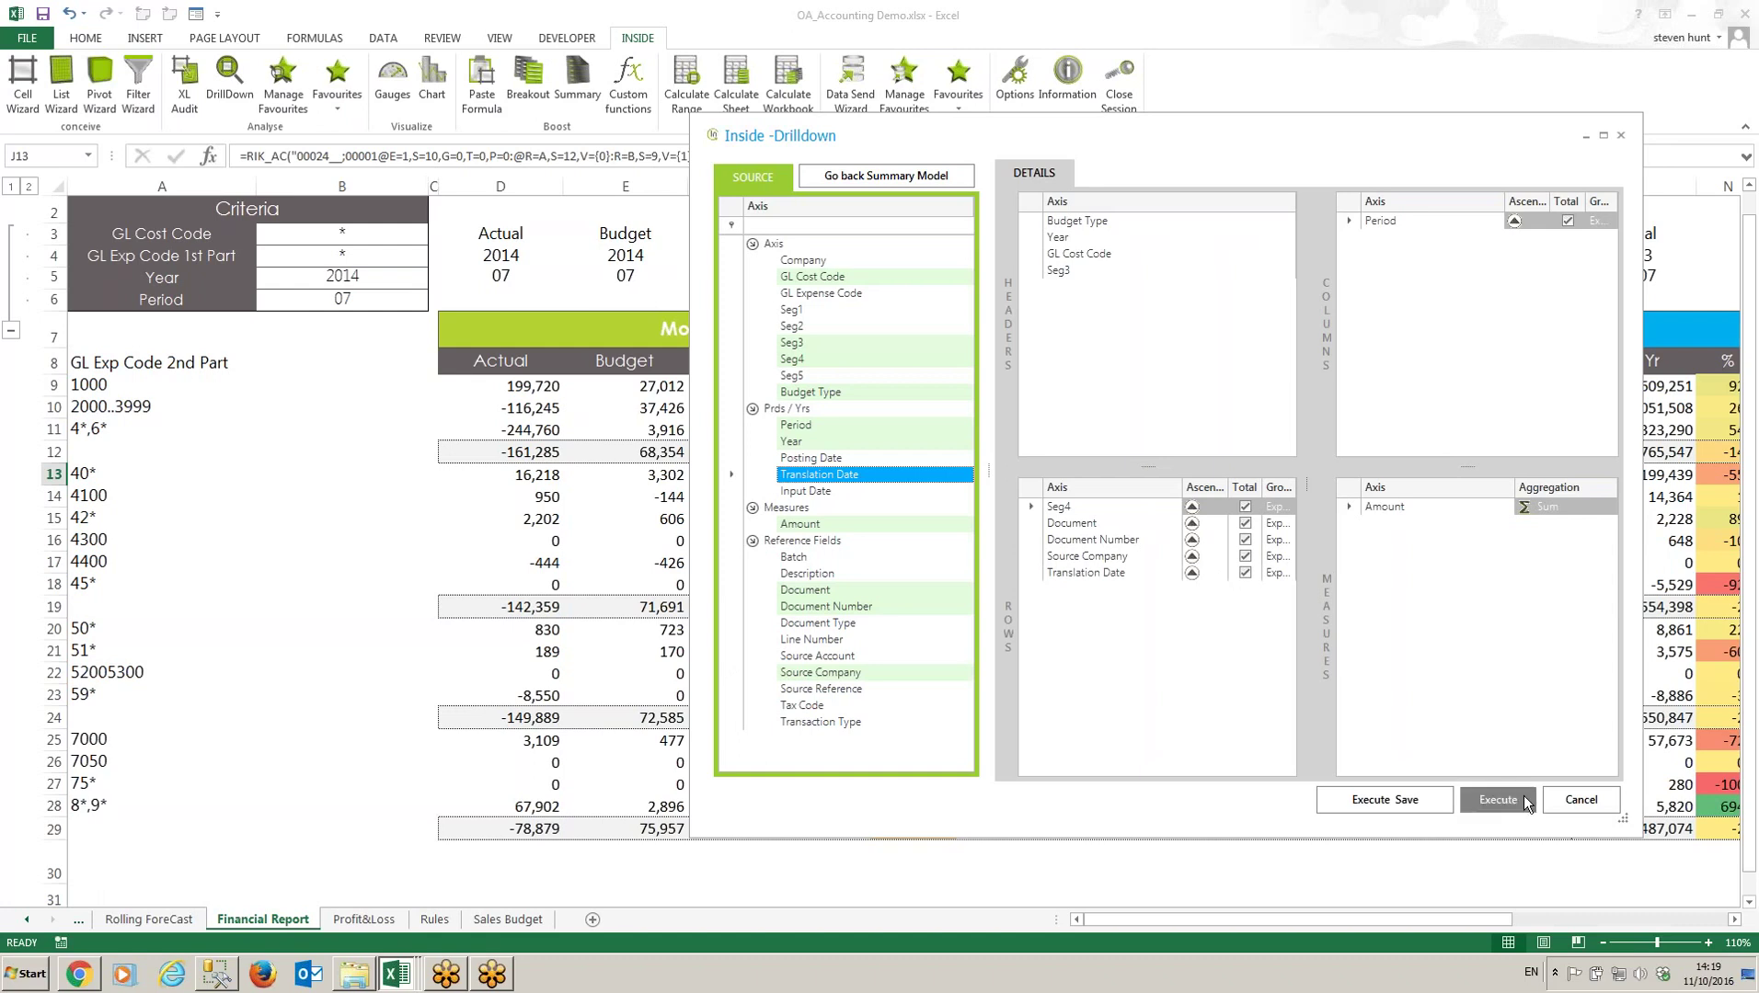
{"action": "left_click", "coordinate": [1496, 798]}
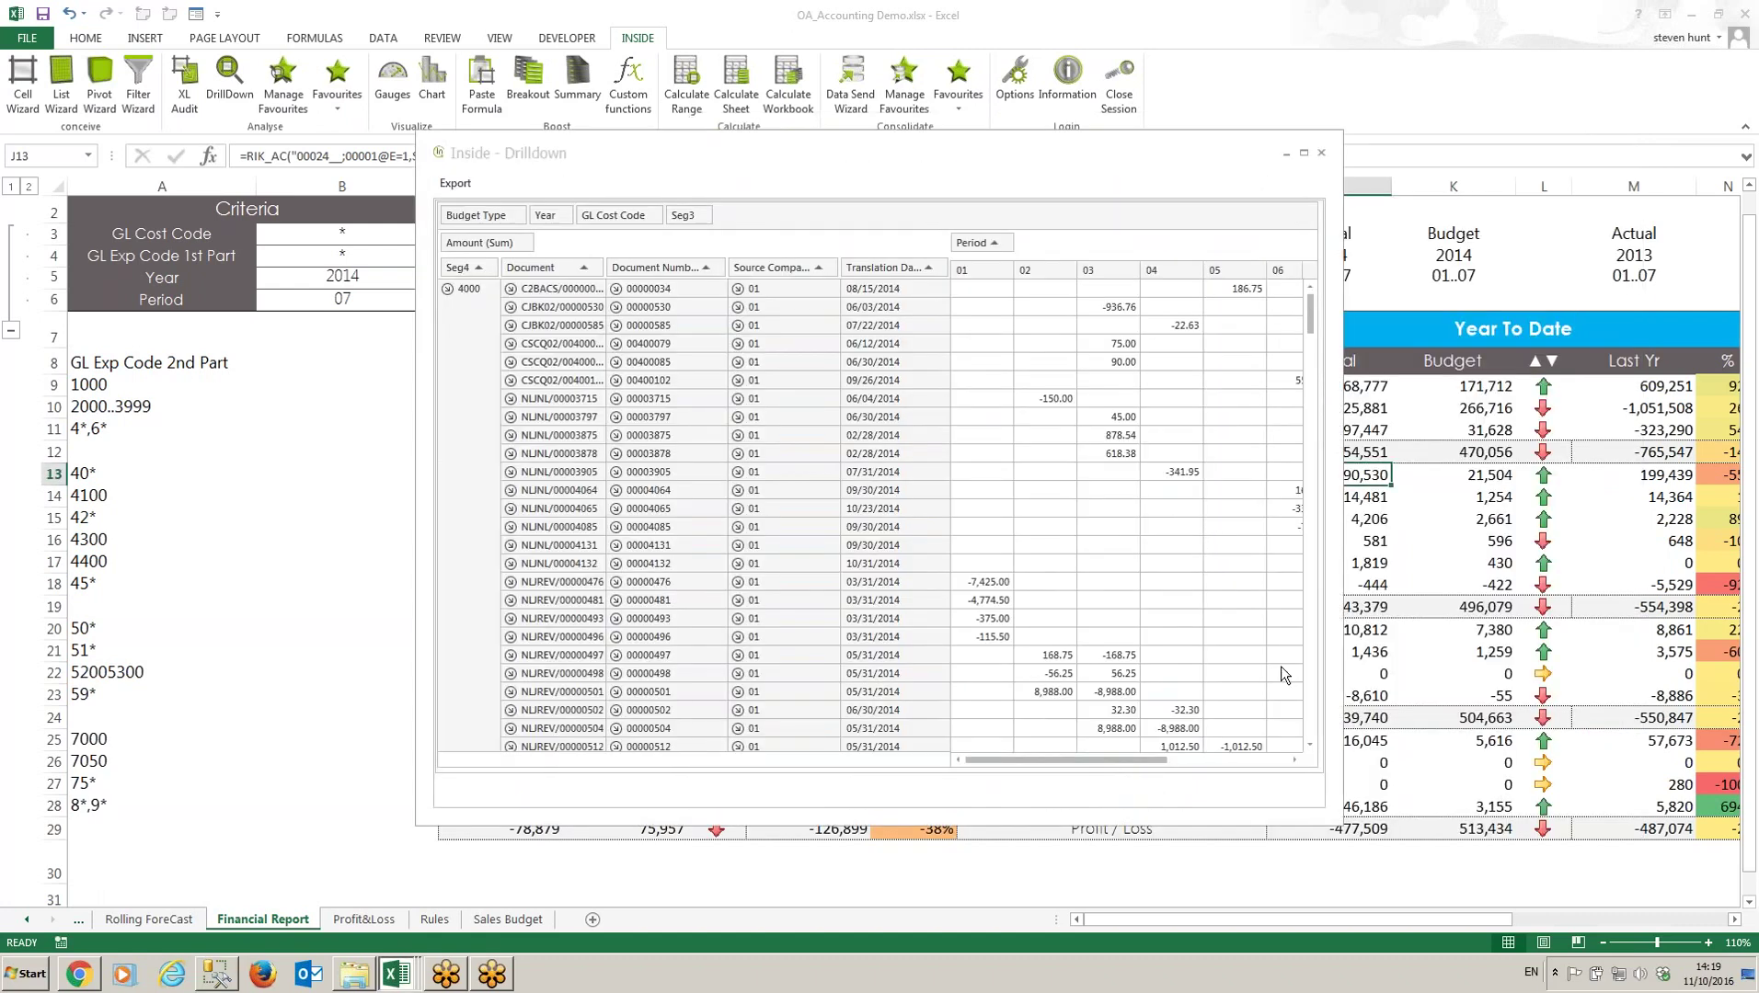
{"action": "left_click_drag", "start_coordinate": [1338, 825], "coordinate": [1569, 916]}
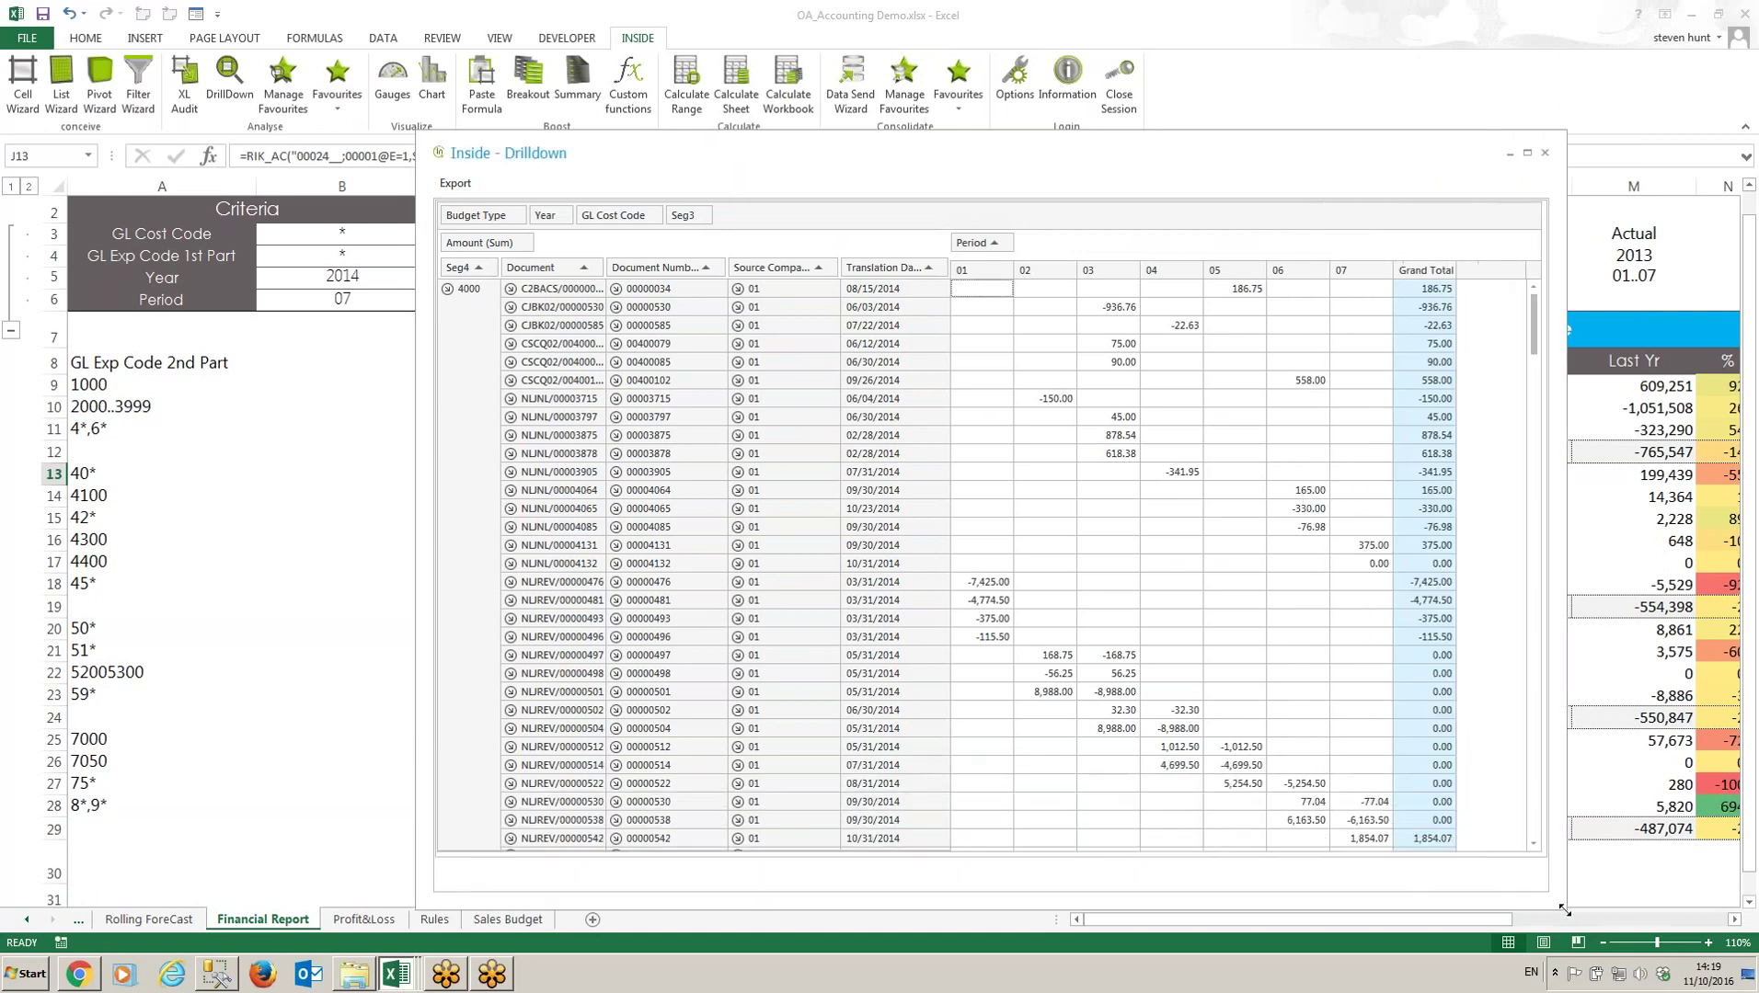
Step: Examine the drilldown transactions listed by document and period, and close the drilldown results
{"action": "left_click_drag", "start_coordinate": [1119, 157], "coordinate": [916, 84]}
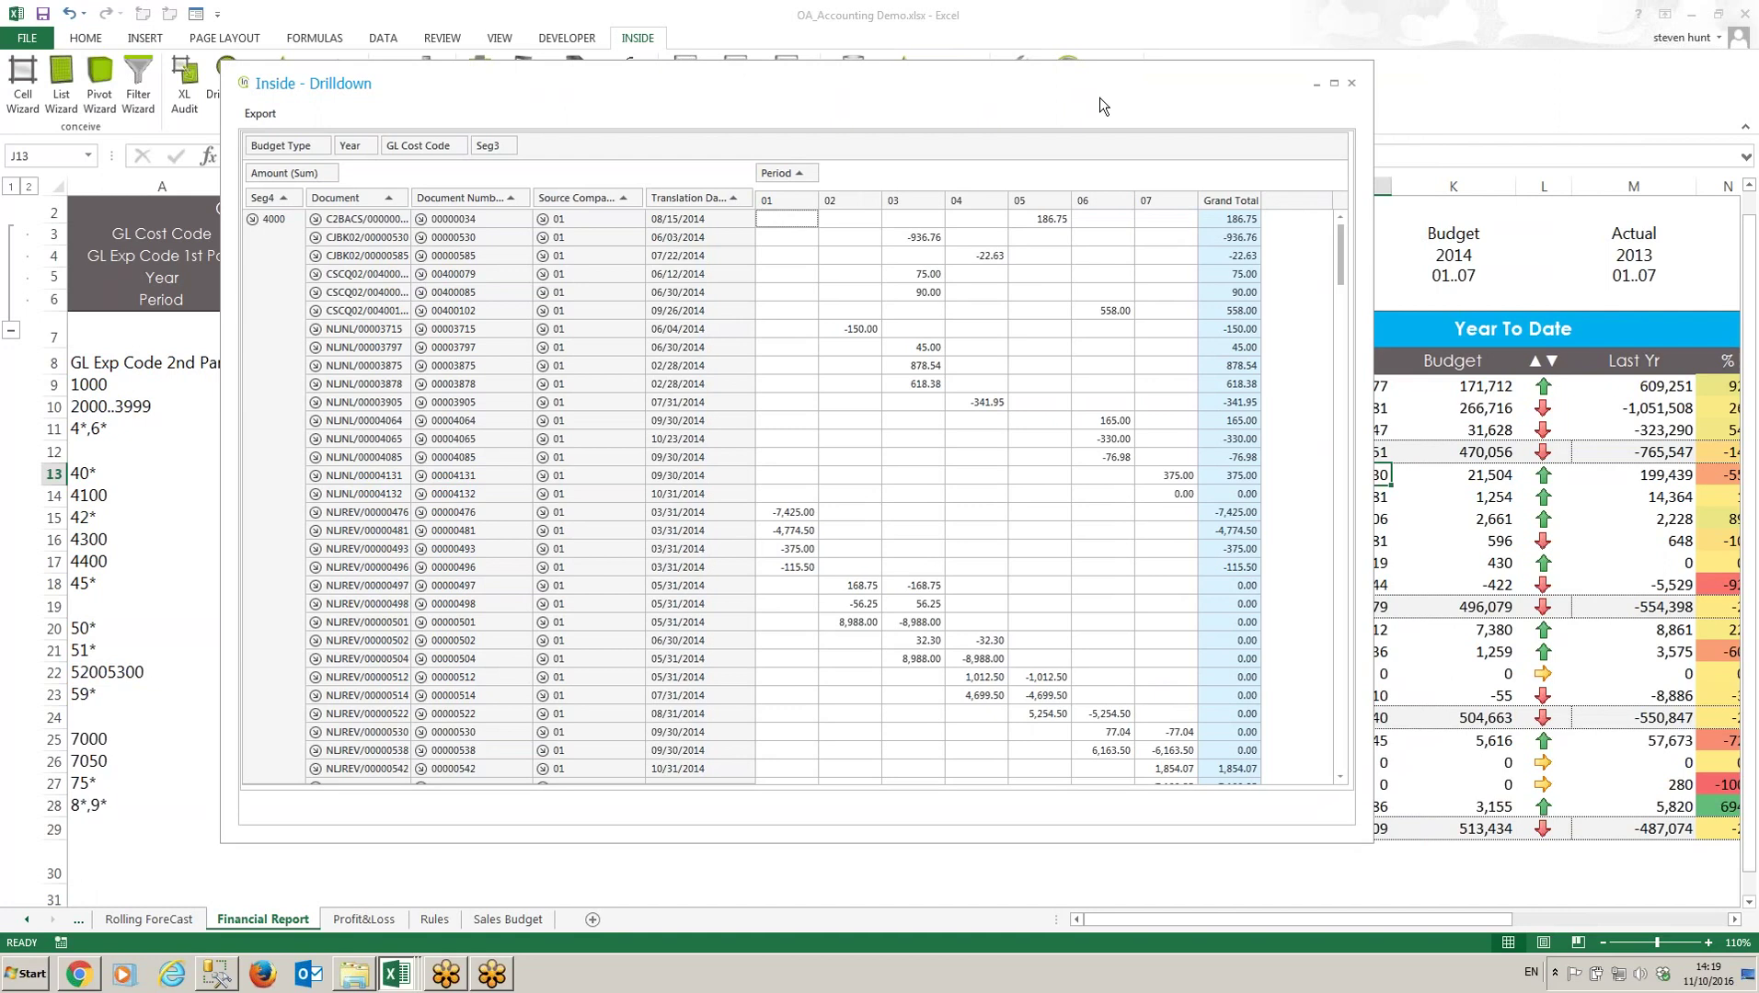
{"action": "mouse_move", "coordinate": [1102, 89]}
{"action": "left_mouse_down"}
{"action": "mouse_move", "coordinate": [1018, 90]}
{"action": "mouse_move", "coordinate": [1083, 95]}
{"action": "left_mouse_up"}
{"action": "left_click_drag", "start_coordinate": [1349, 267], "coordinate": [1307, 197]}
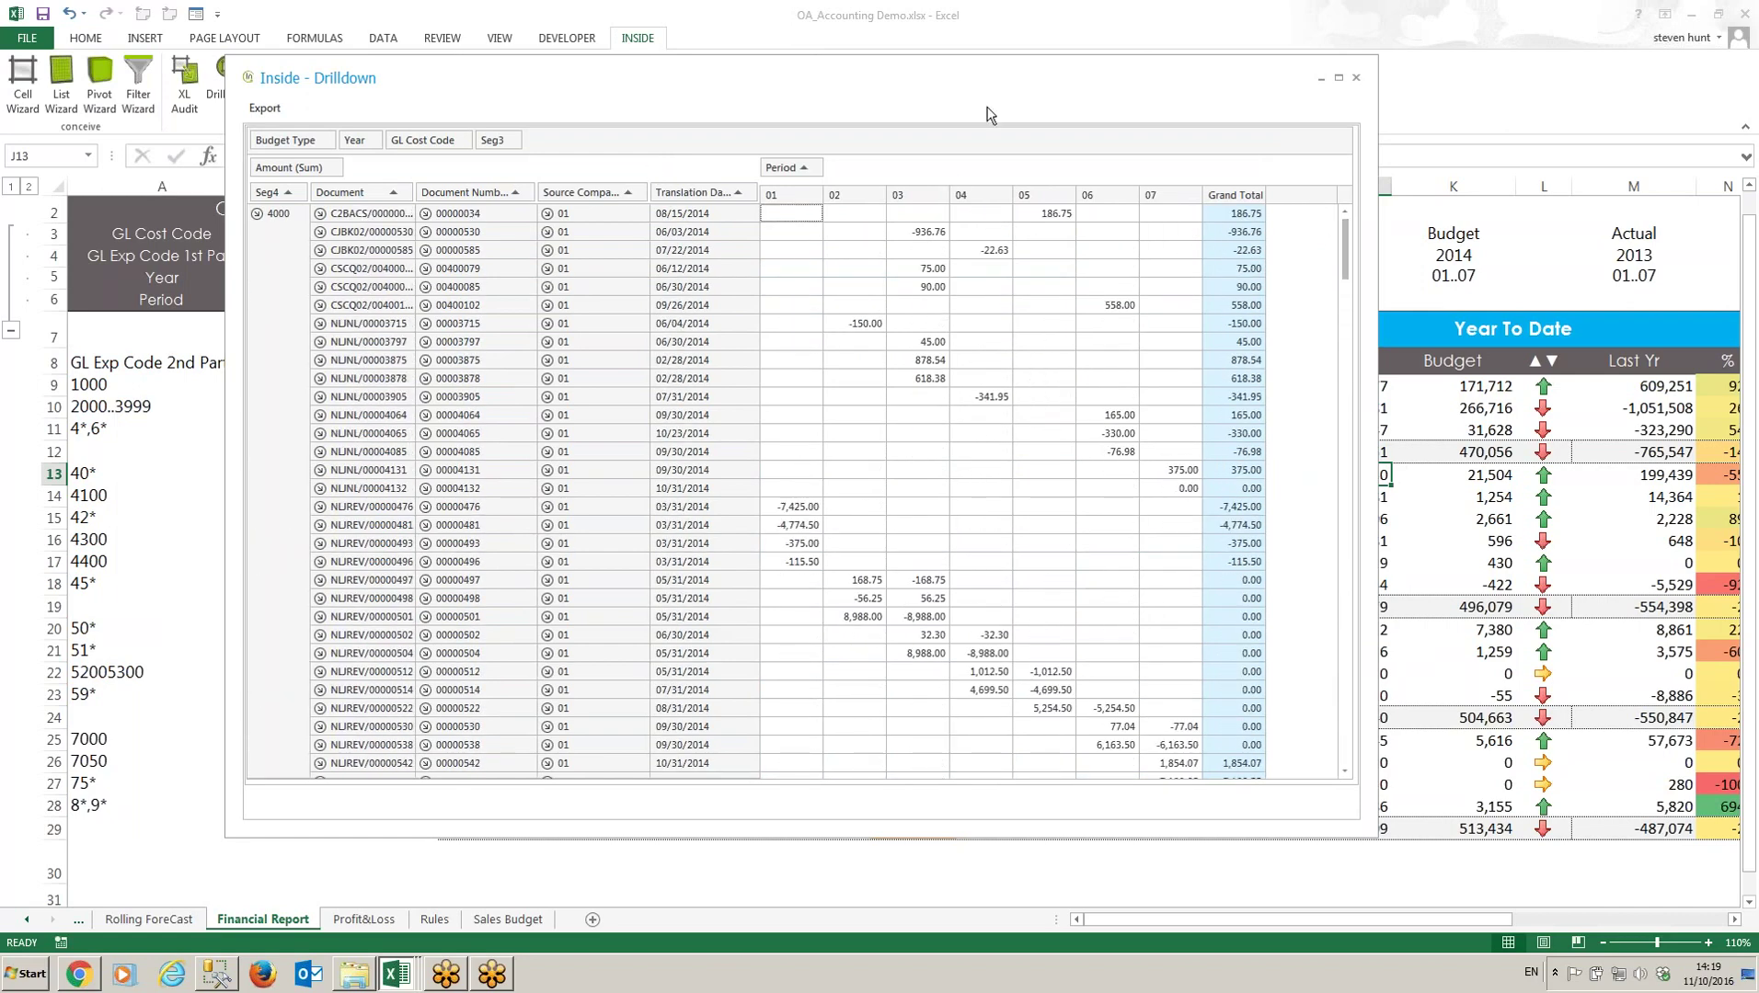
{"action": "left_click_drag", "start_coordinate": [928, 80], "coordinate": [992, 79]}
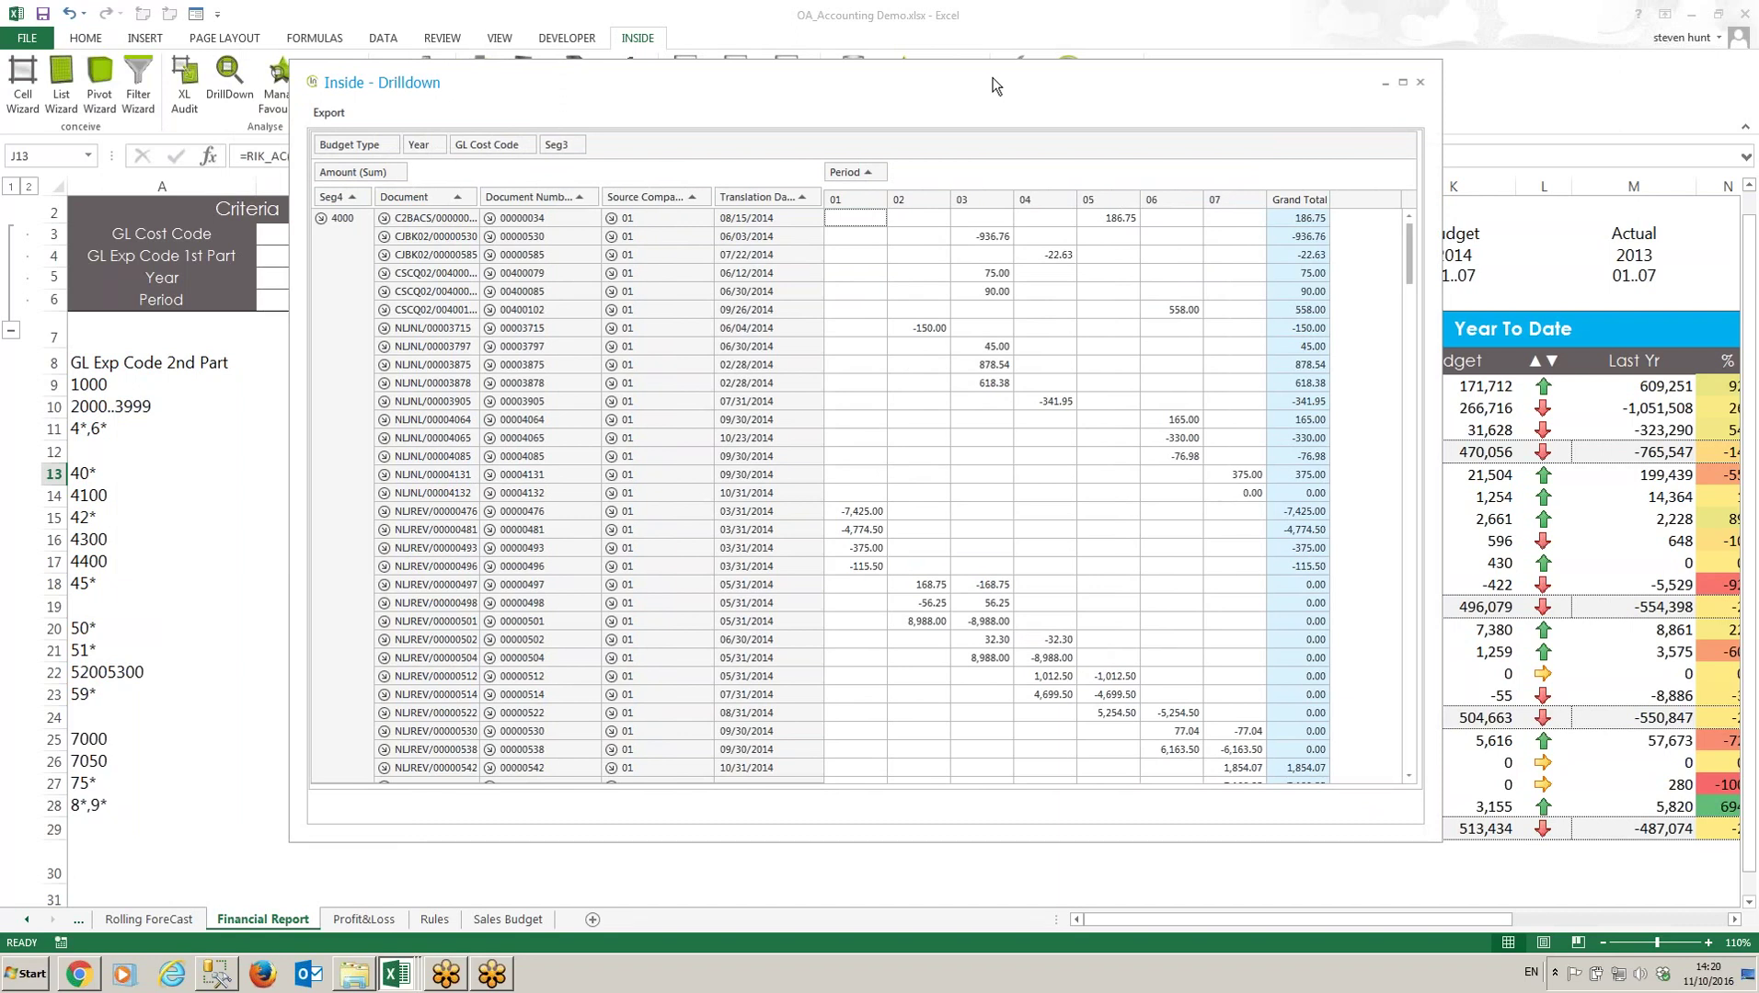
{"action": "left_click", "coordinate": [1418, 83]}
Step: Start a new DrillDown on the year-to-date Actual for Sales of end products, with Seg4 in rows and Period in columns
{"action": "left_click", "coordinate": [1346, 497]}
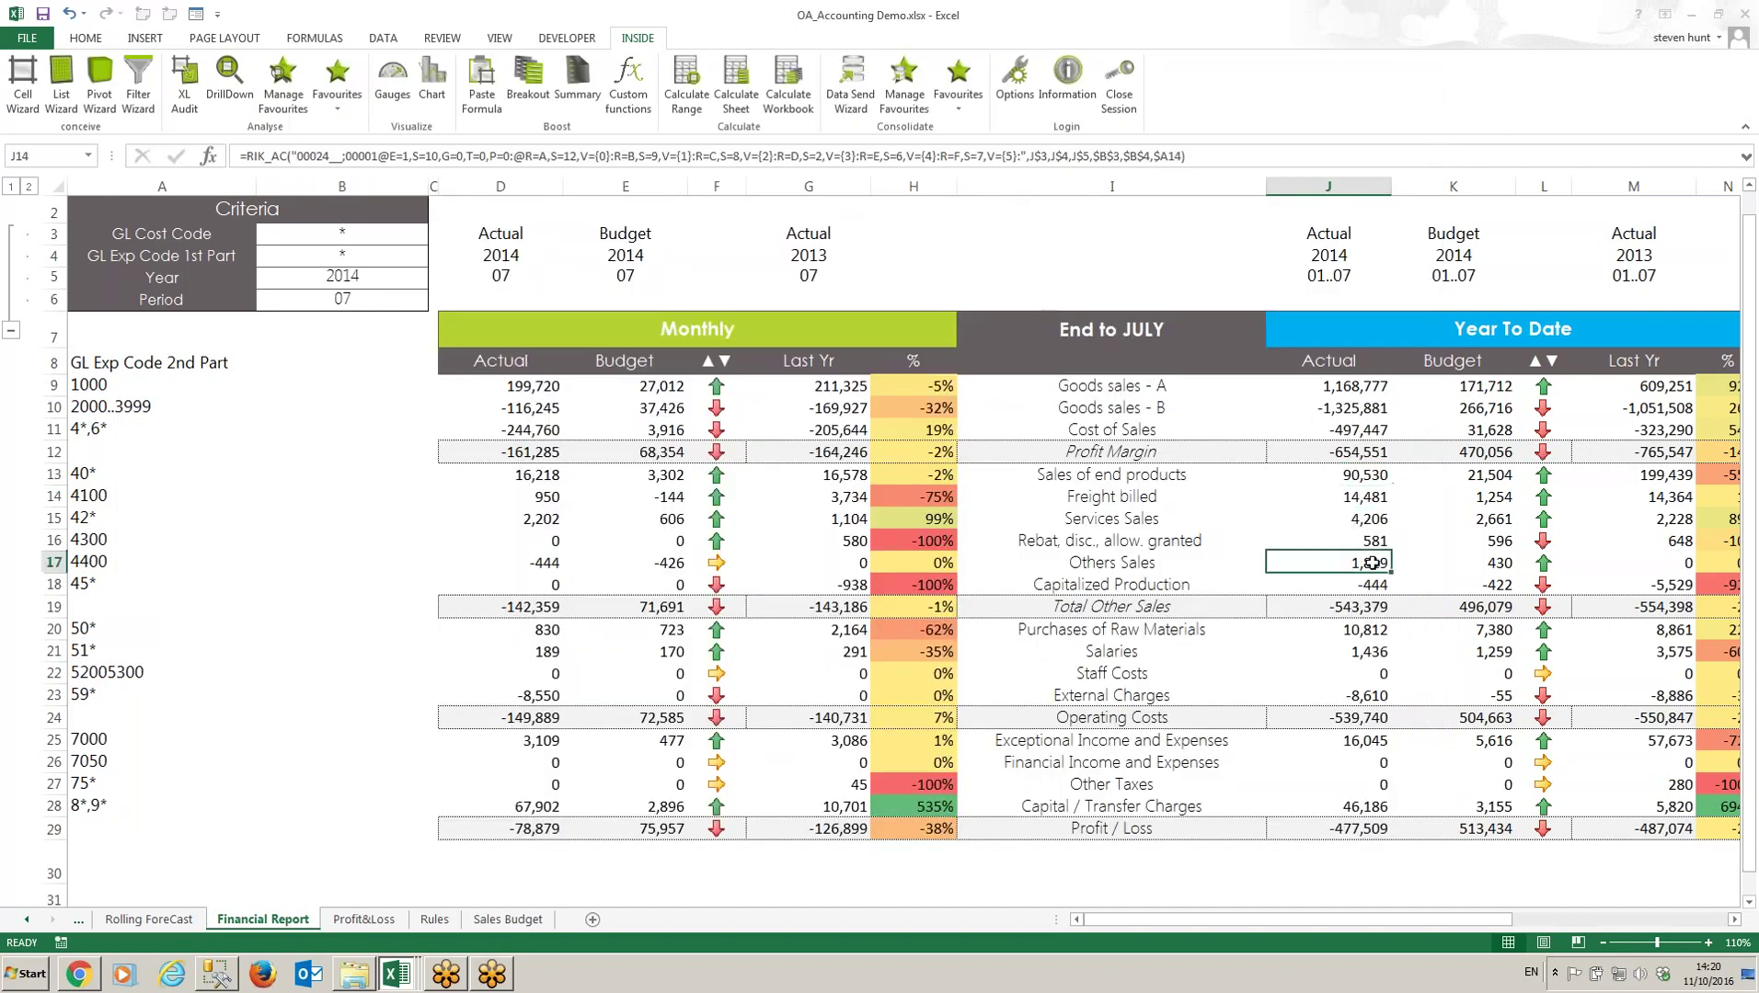
{"action": "left_click", "coordinate": [1346, 477]}
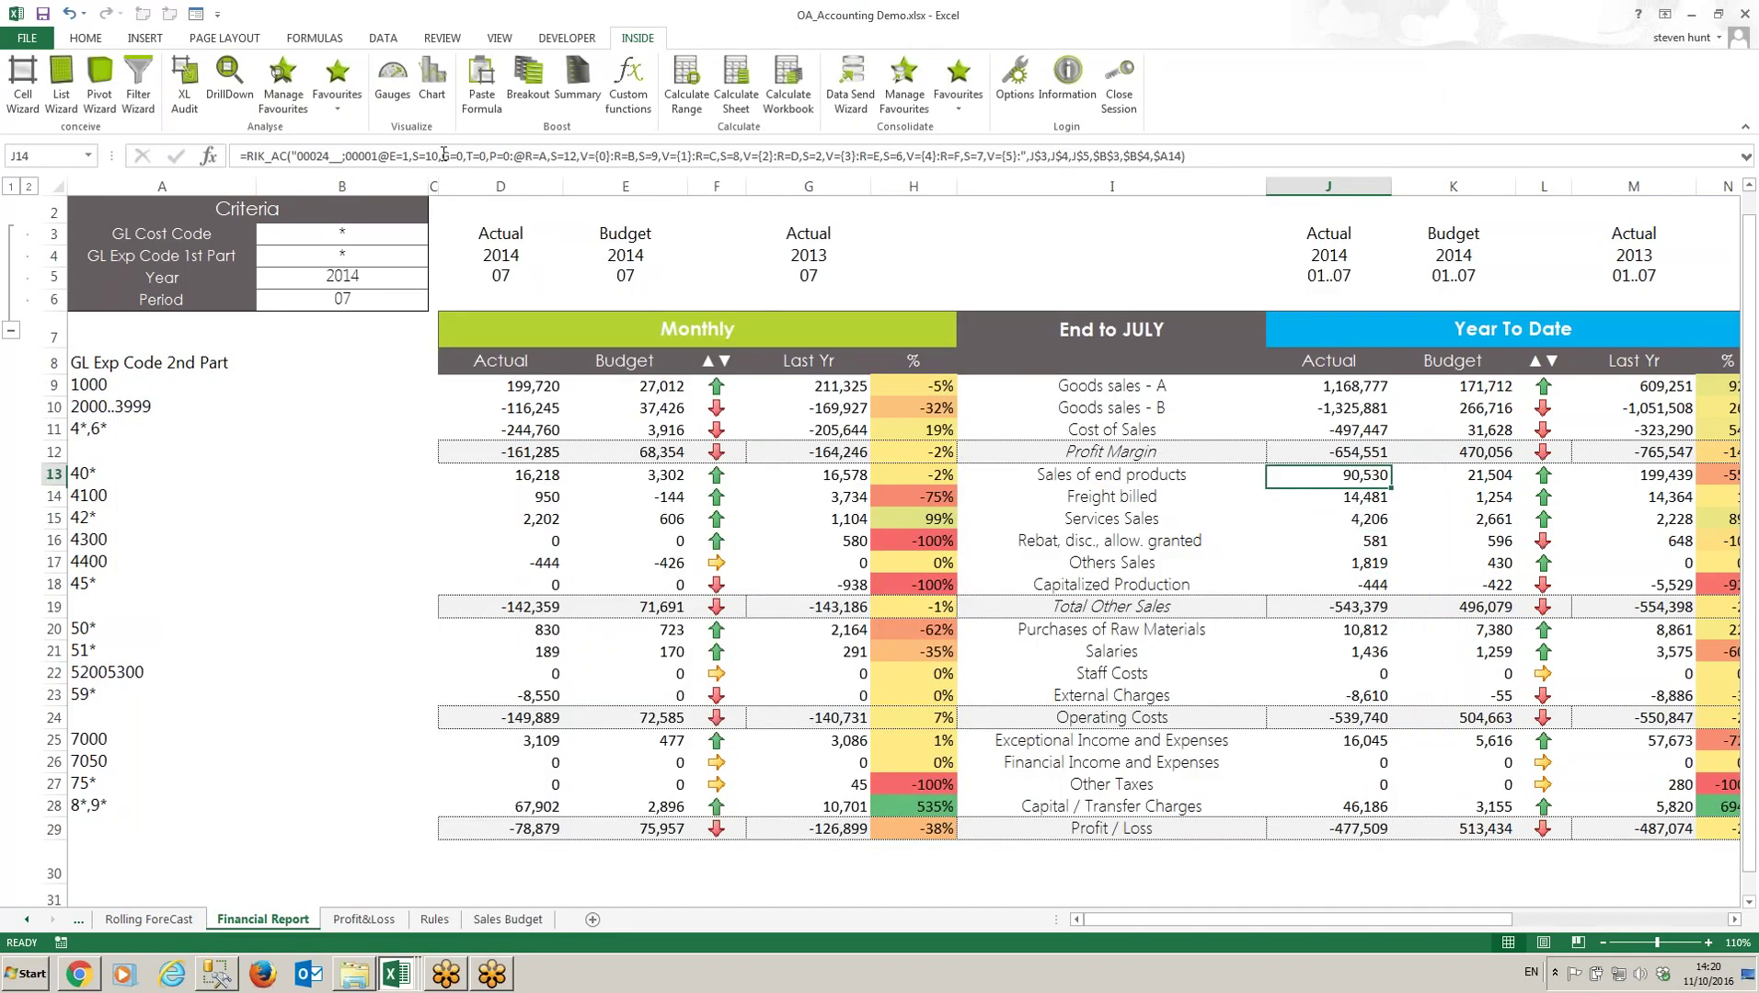
{"action": "left_click", "coordinate": [232, 90]}
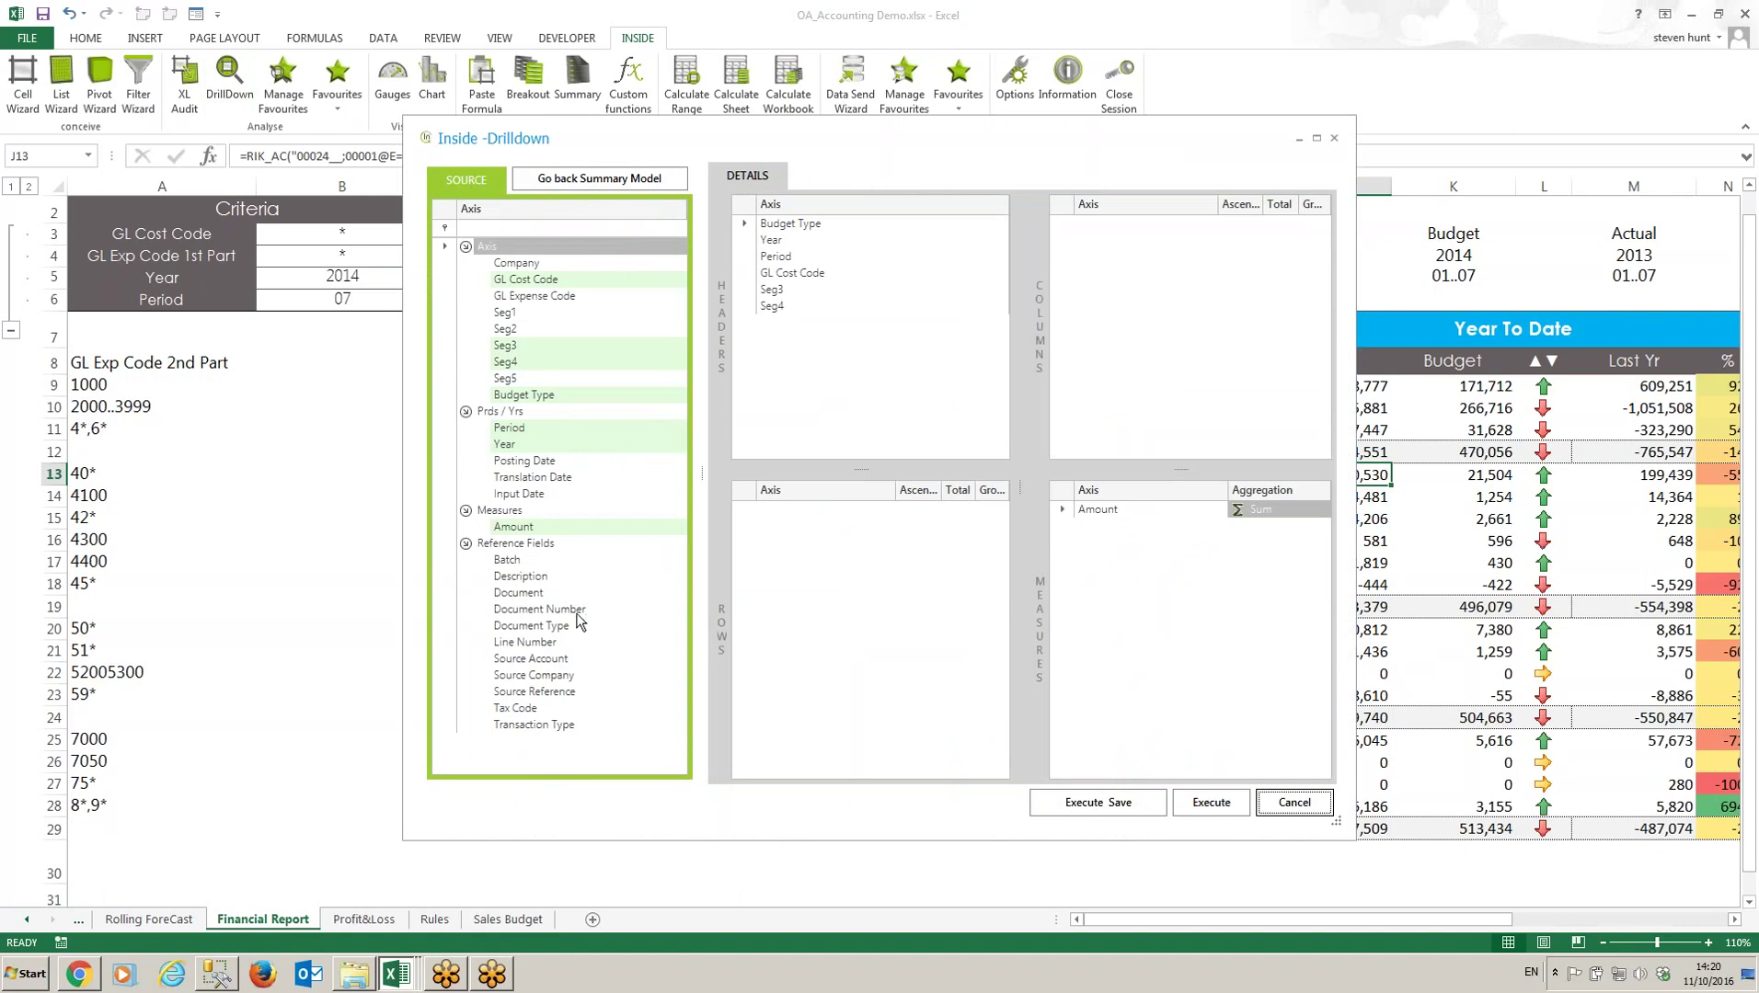
{"action": "left_click_drag", "start_coordinate": [773, 306], "coordinate": [834, 499]}
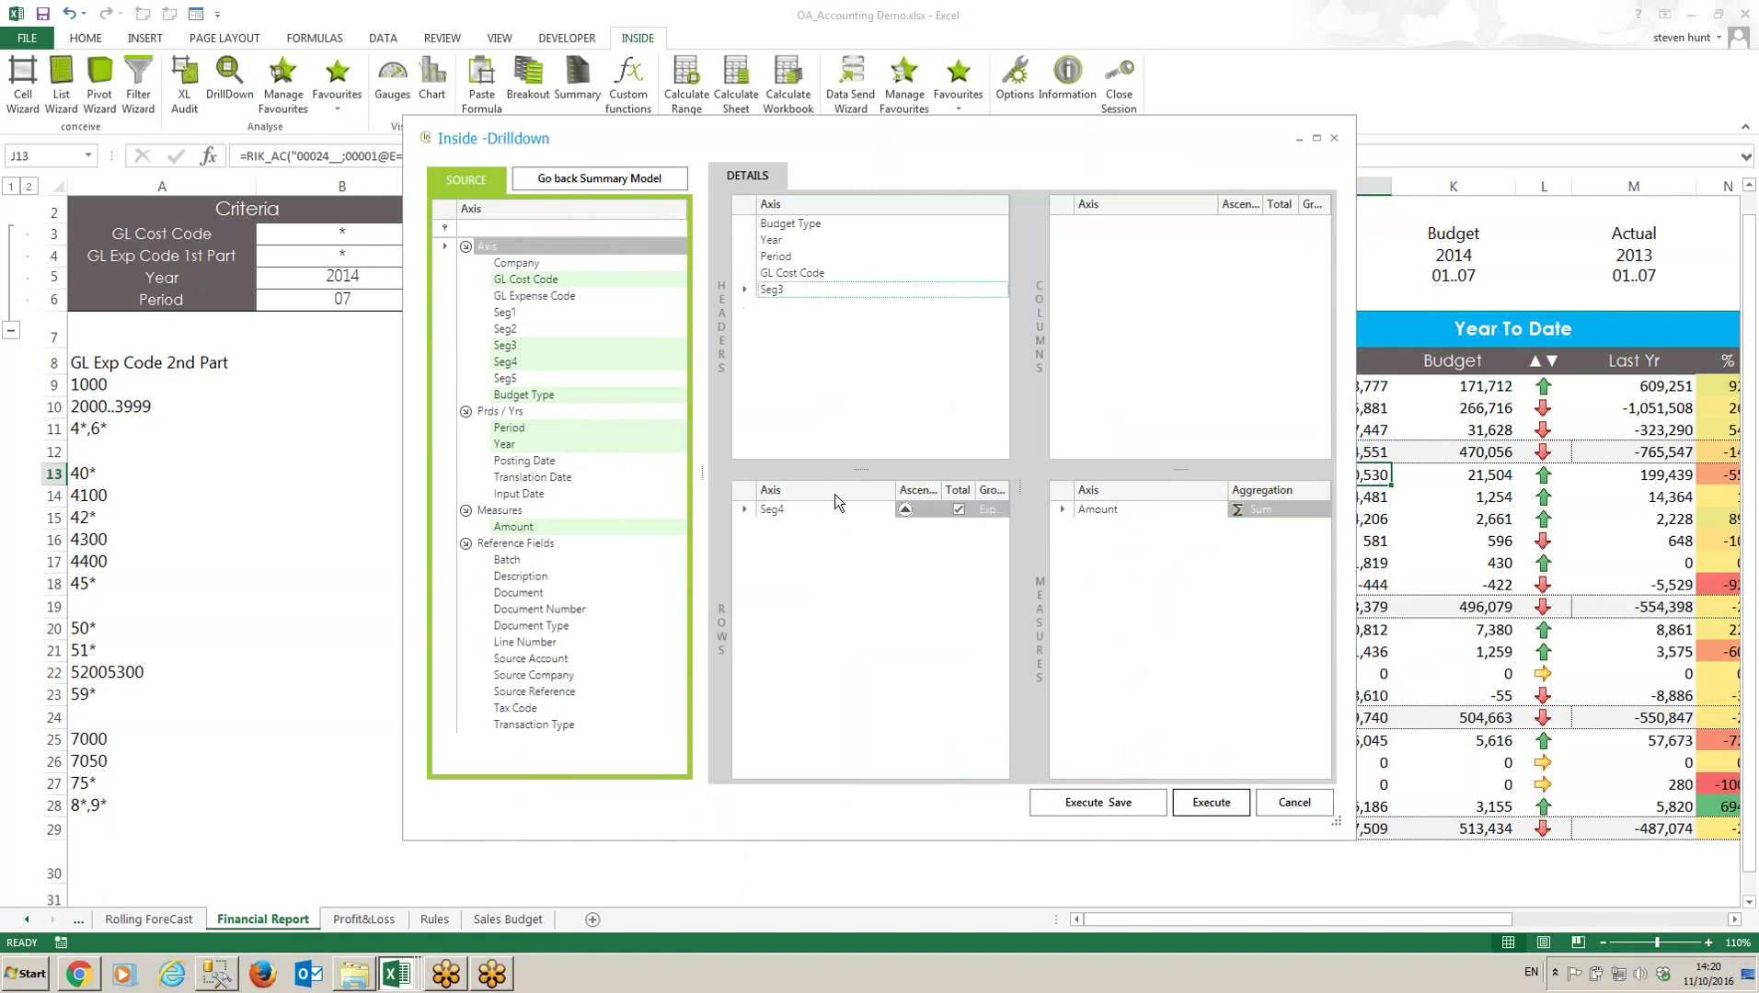
{"action": "left_click_drag", "start_coordinate": [780, 257], "coordinate": [1140, 304]}
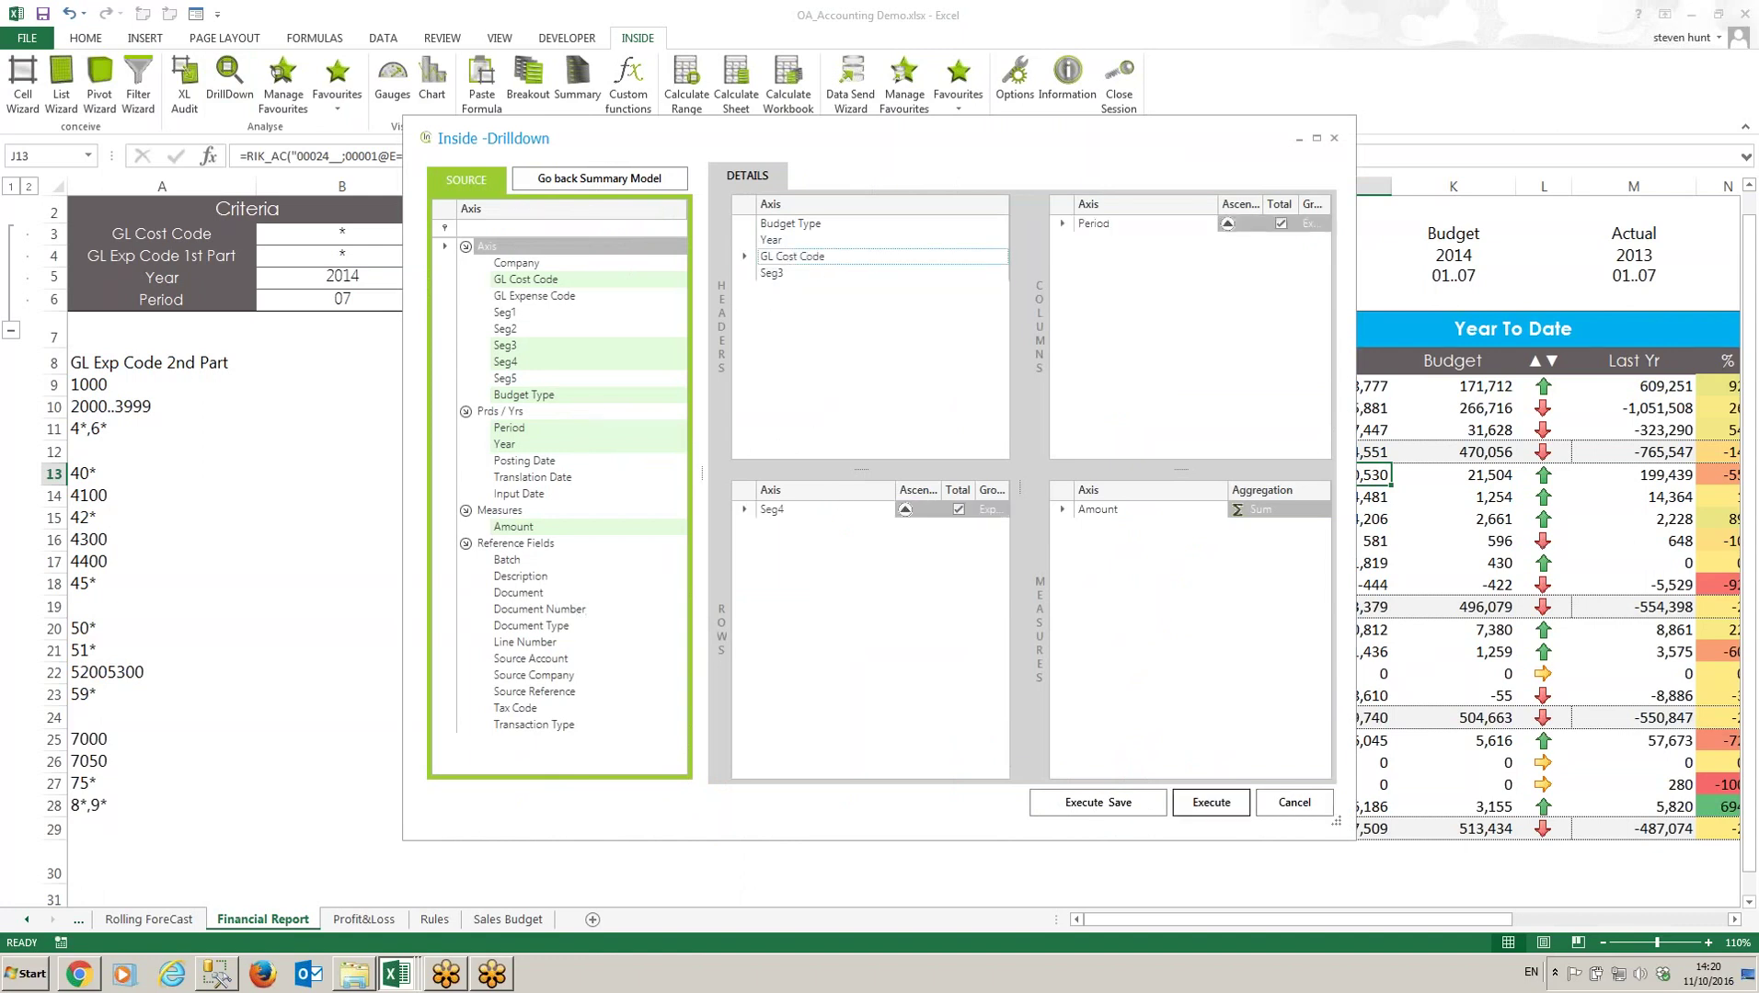
Step: Add Document, Document Number, Document Type, Source Reference and Translation Date to the drilldown rows
{"action": "double_click", "coordinate": [534, 593]}
{"action": "double_click", "coordinate": [556, 609]}
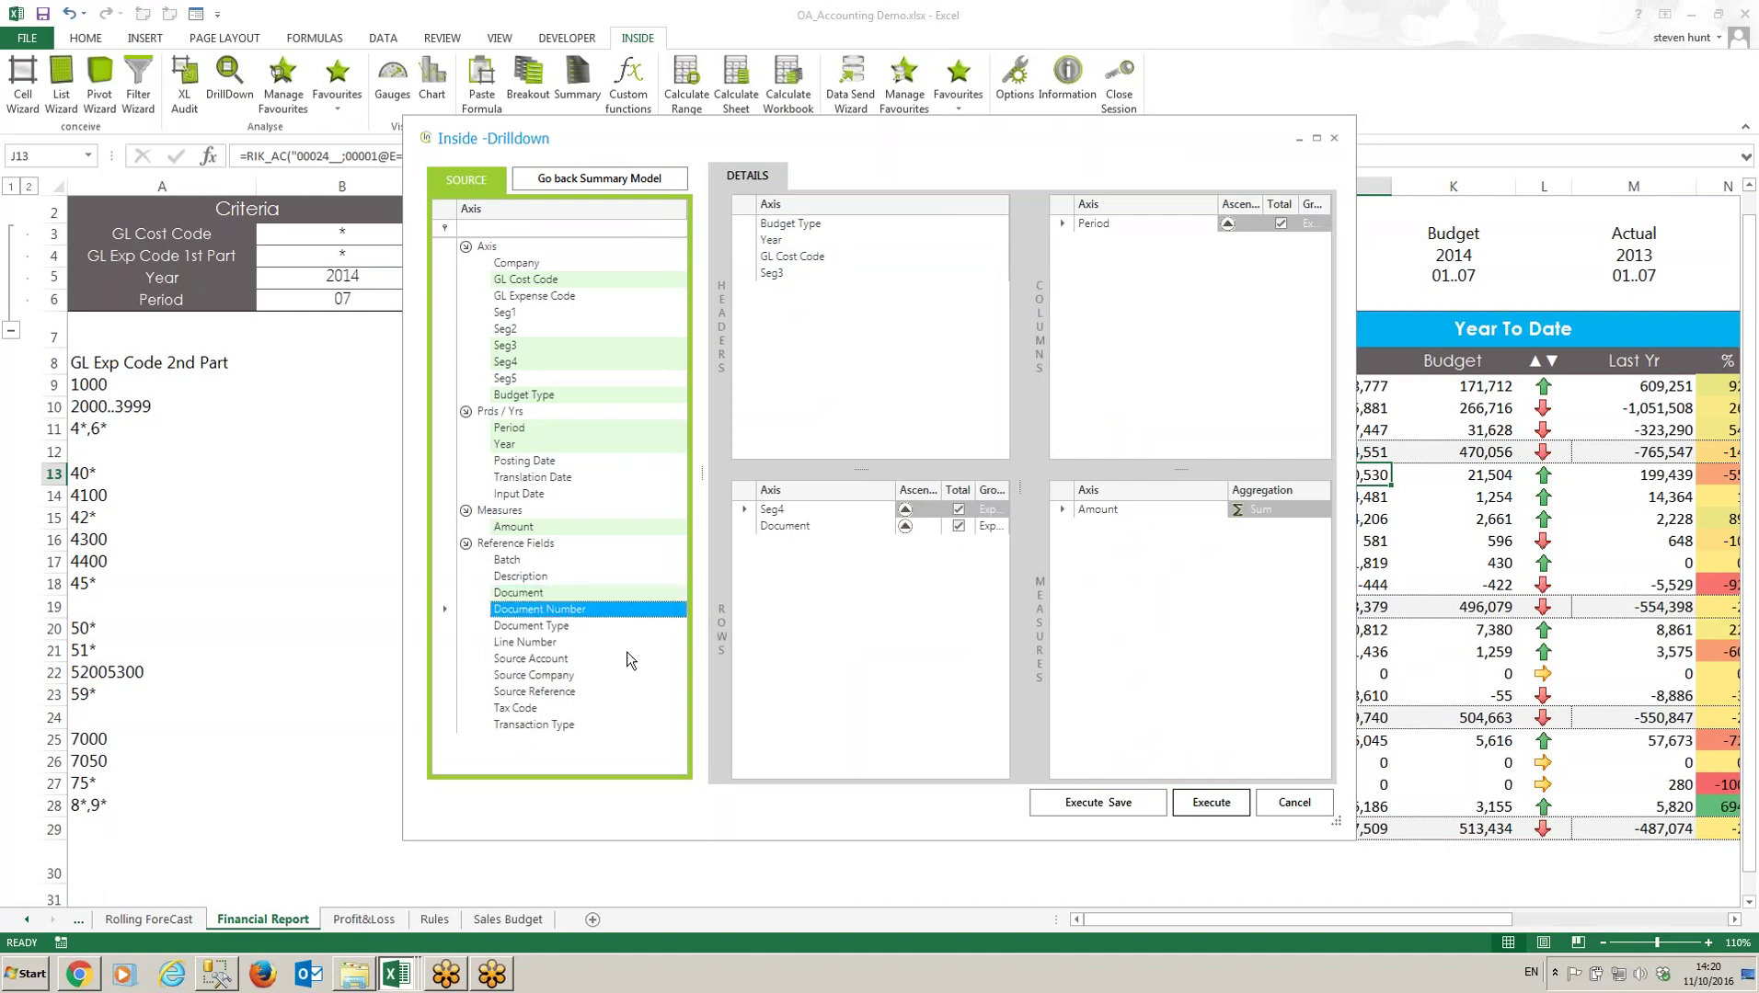
{"action": "left_click", "coordinate": [543, 627]}
{"action": "left_click_drag", "start_coordinate": [543, 626], "coordinate": [780, 685]}
{"action": "left_click_drag", "start_coordinate": [543, 692], "coordinate": [828, 673]}
{"action": "left_click", "coordinate": [563, 477]}
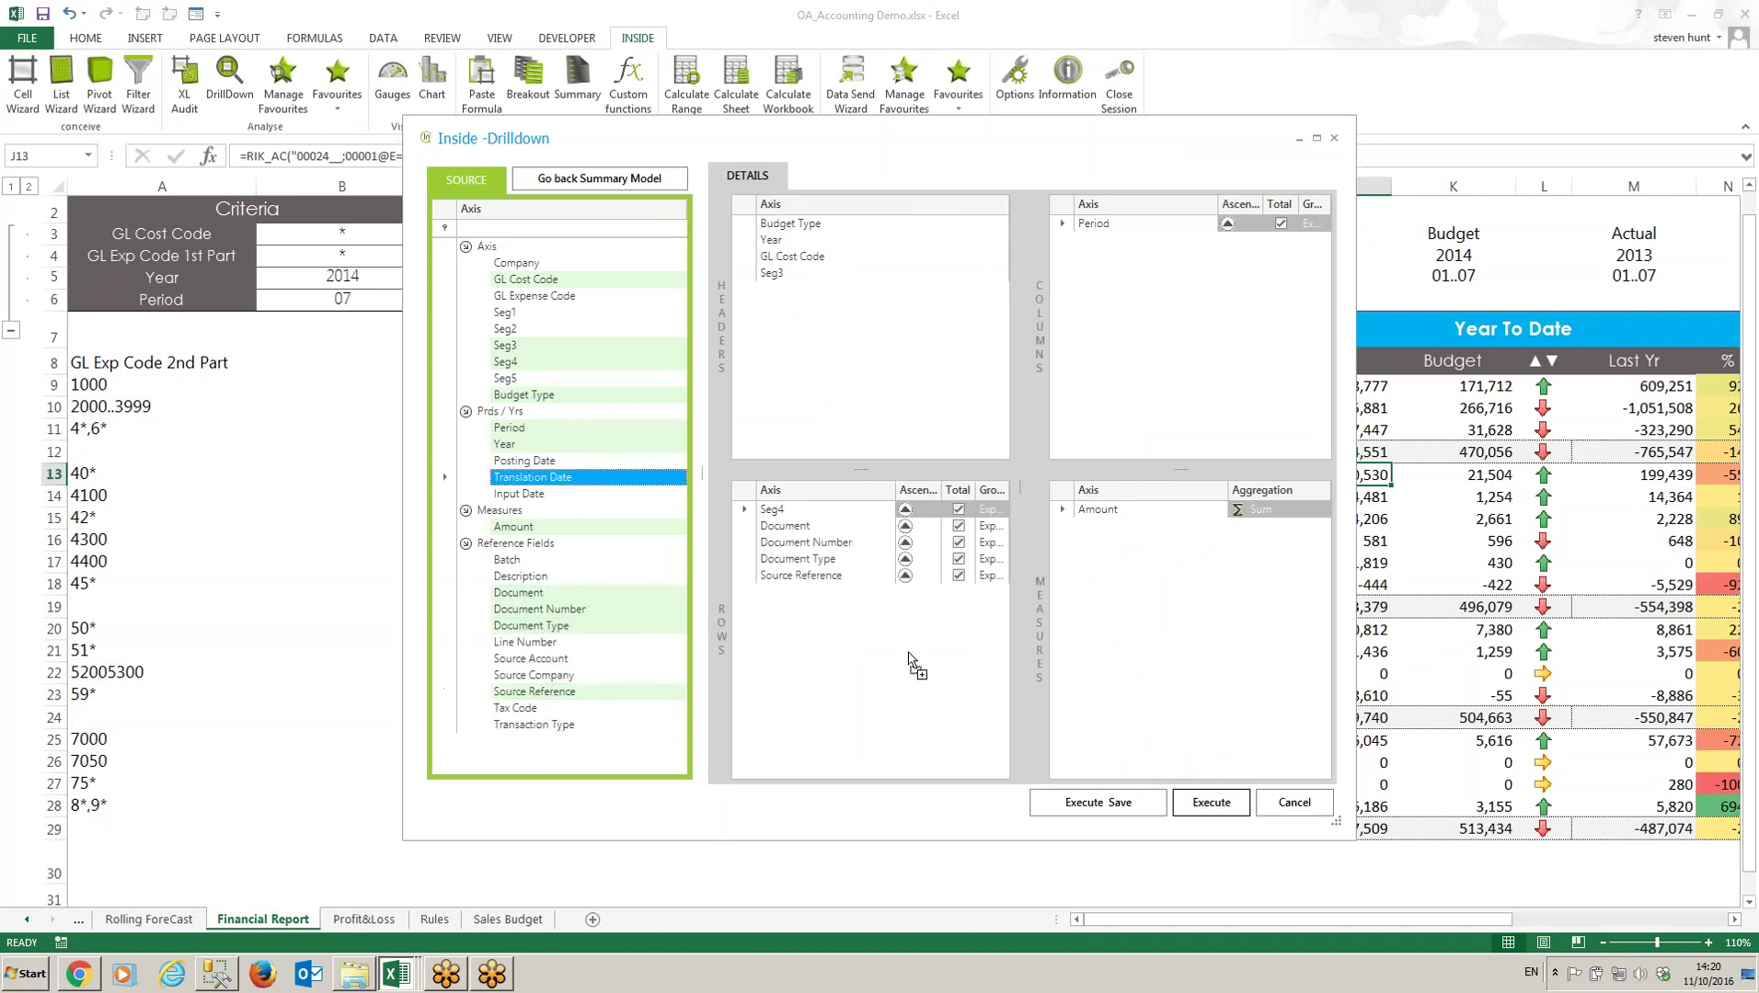
Step: Execute and save the drilldown under the designation "Test", and close its results
{"action": "left_click", "coordinate": [1108, 801]}
{"action": "left_click", "coordinate": [850, 476]}
{"action": "type", "text": "Test"}
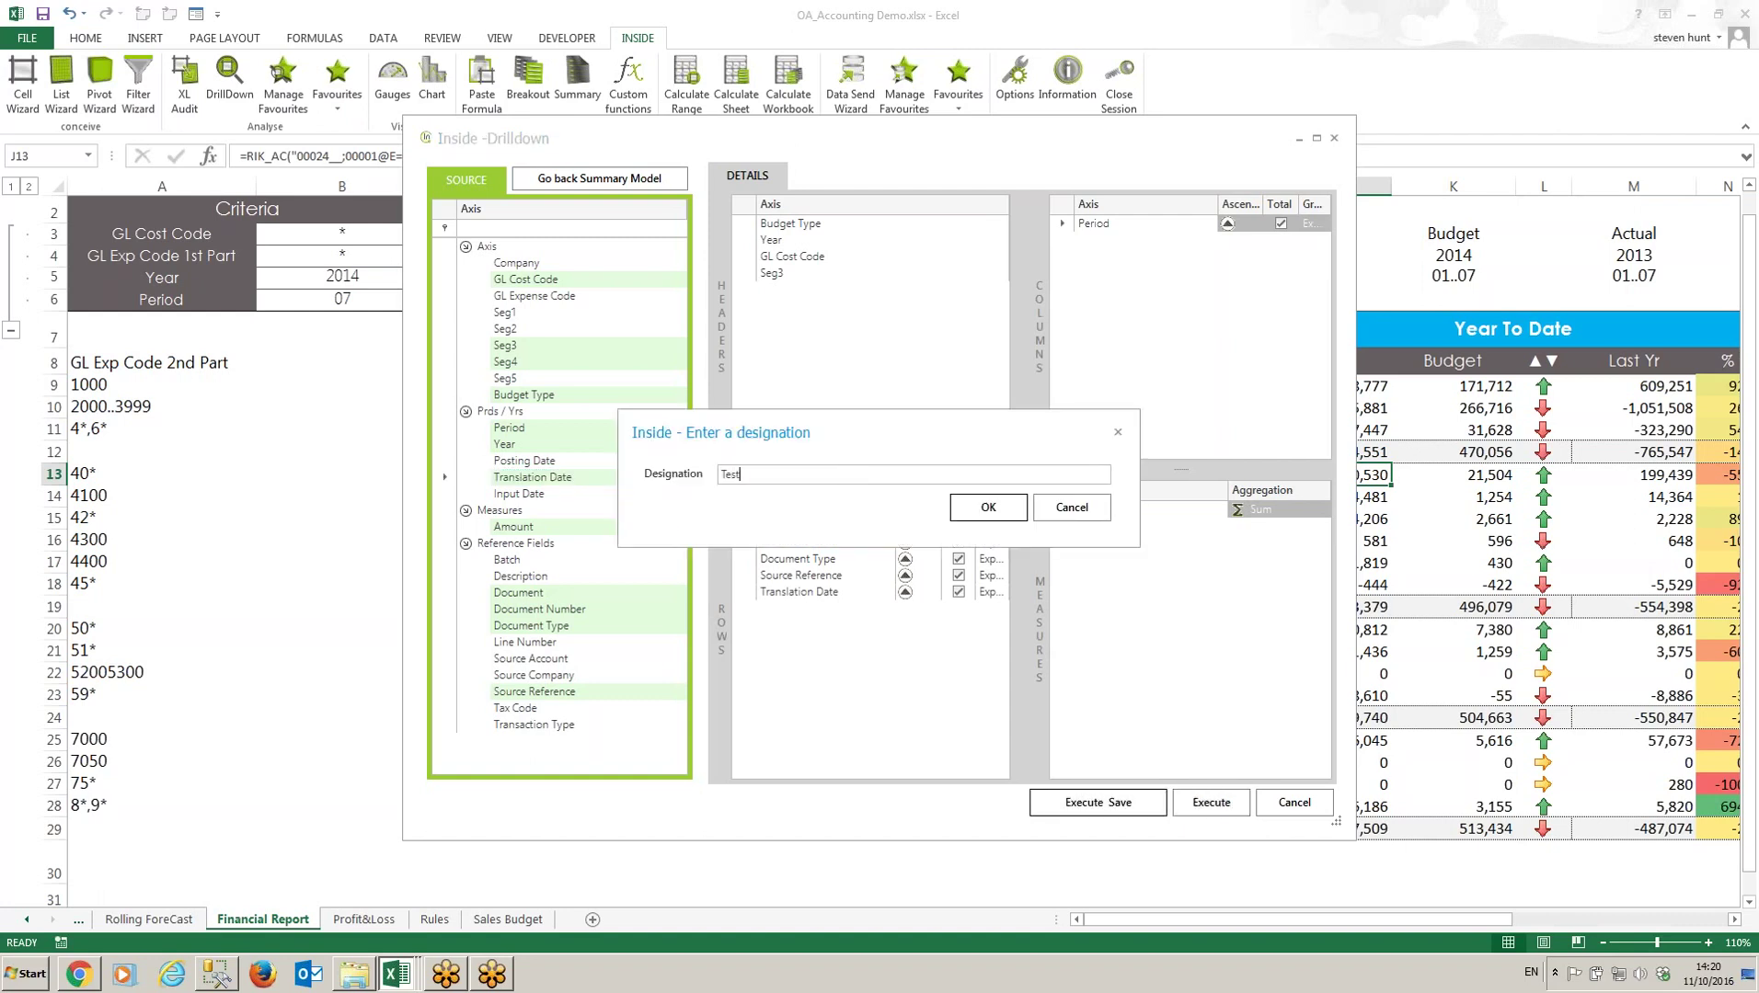
{"action": "left_click", "coordinate": [982, 516]}
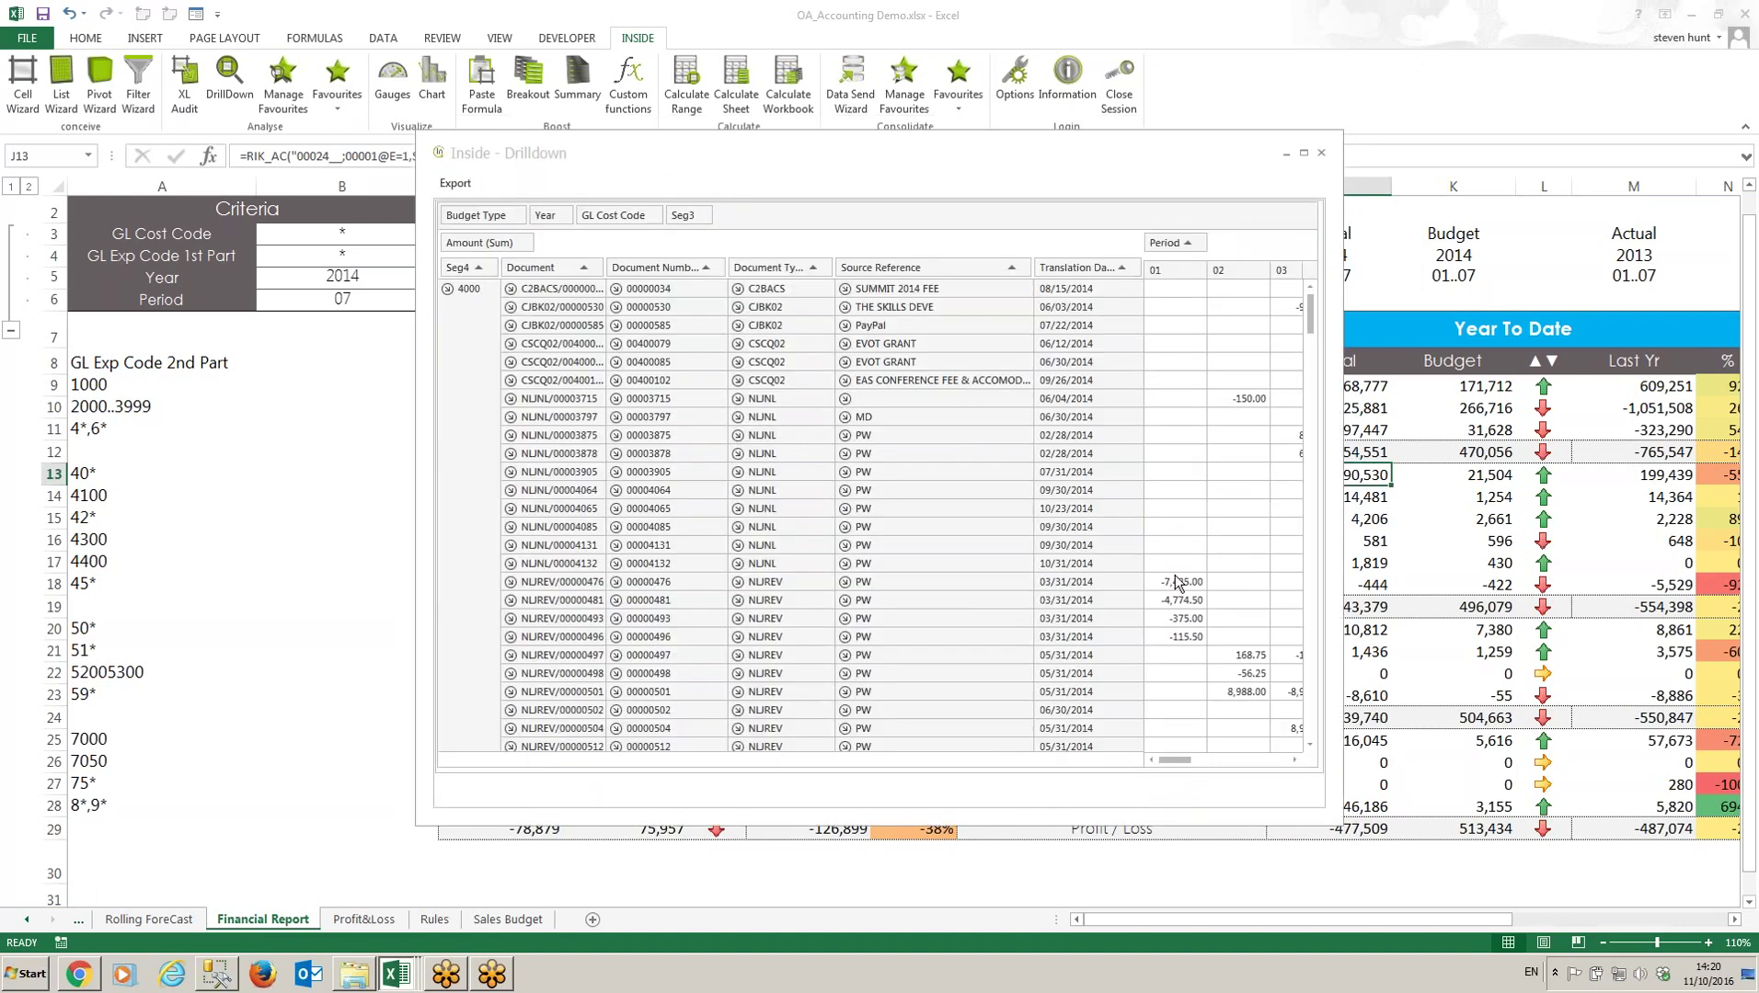
{"action": "left_click", "coordinate": [1320, 155]}
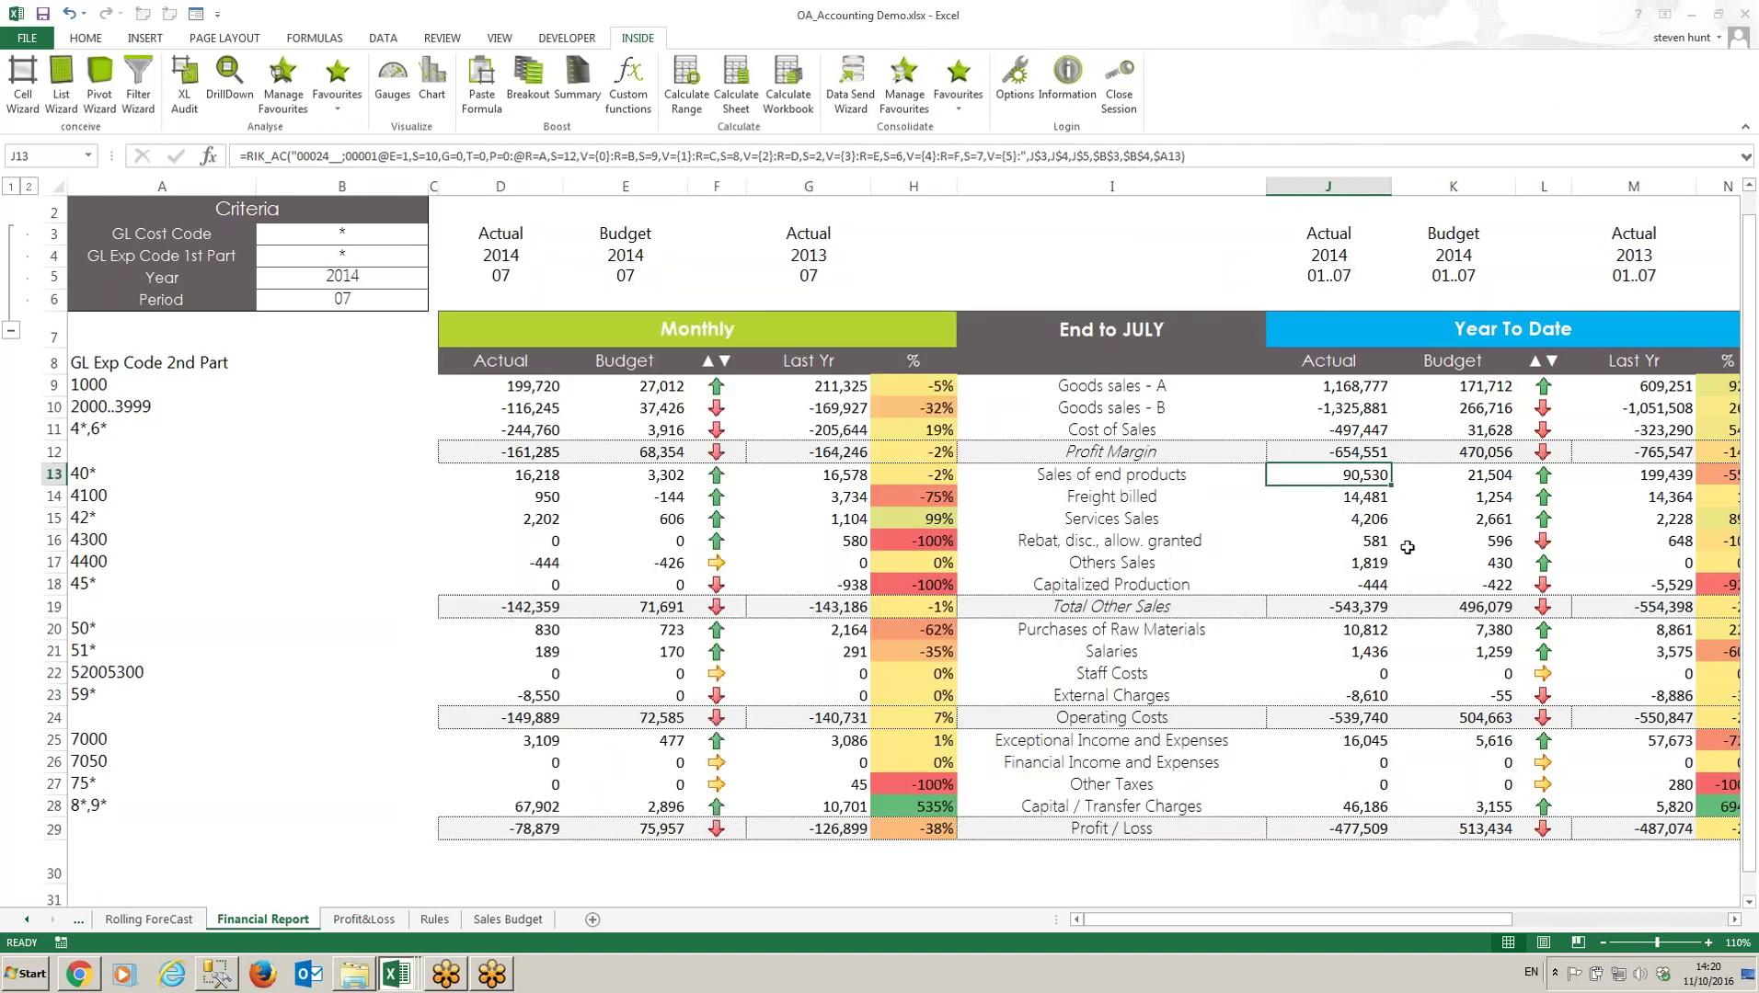
Step: Run the saved "Test" favourite drilldown on the year-to-date Actual for Services Sales in J15
{"action": "left_click", "coordinate": [1366, 522]}
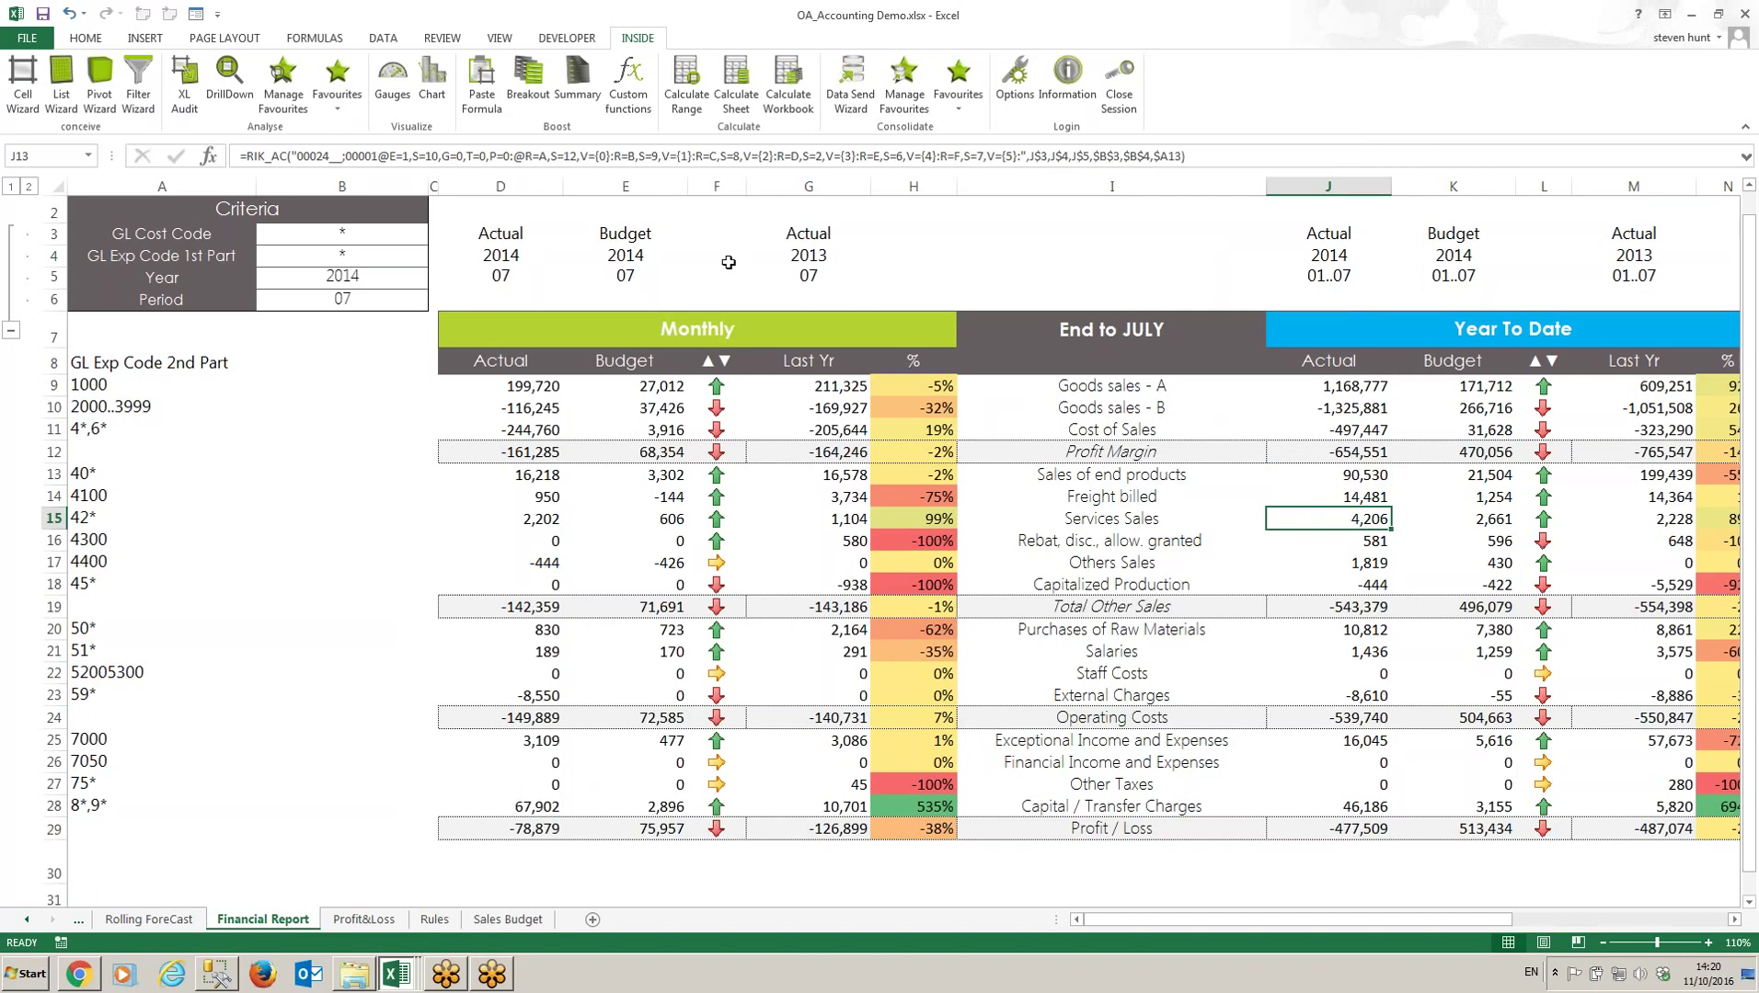
{"action": "left_click", "coordinate": [340, 112]}
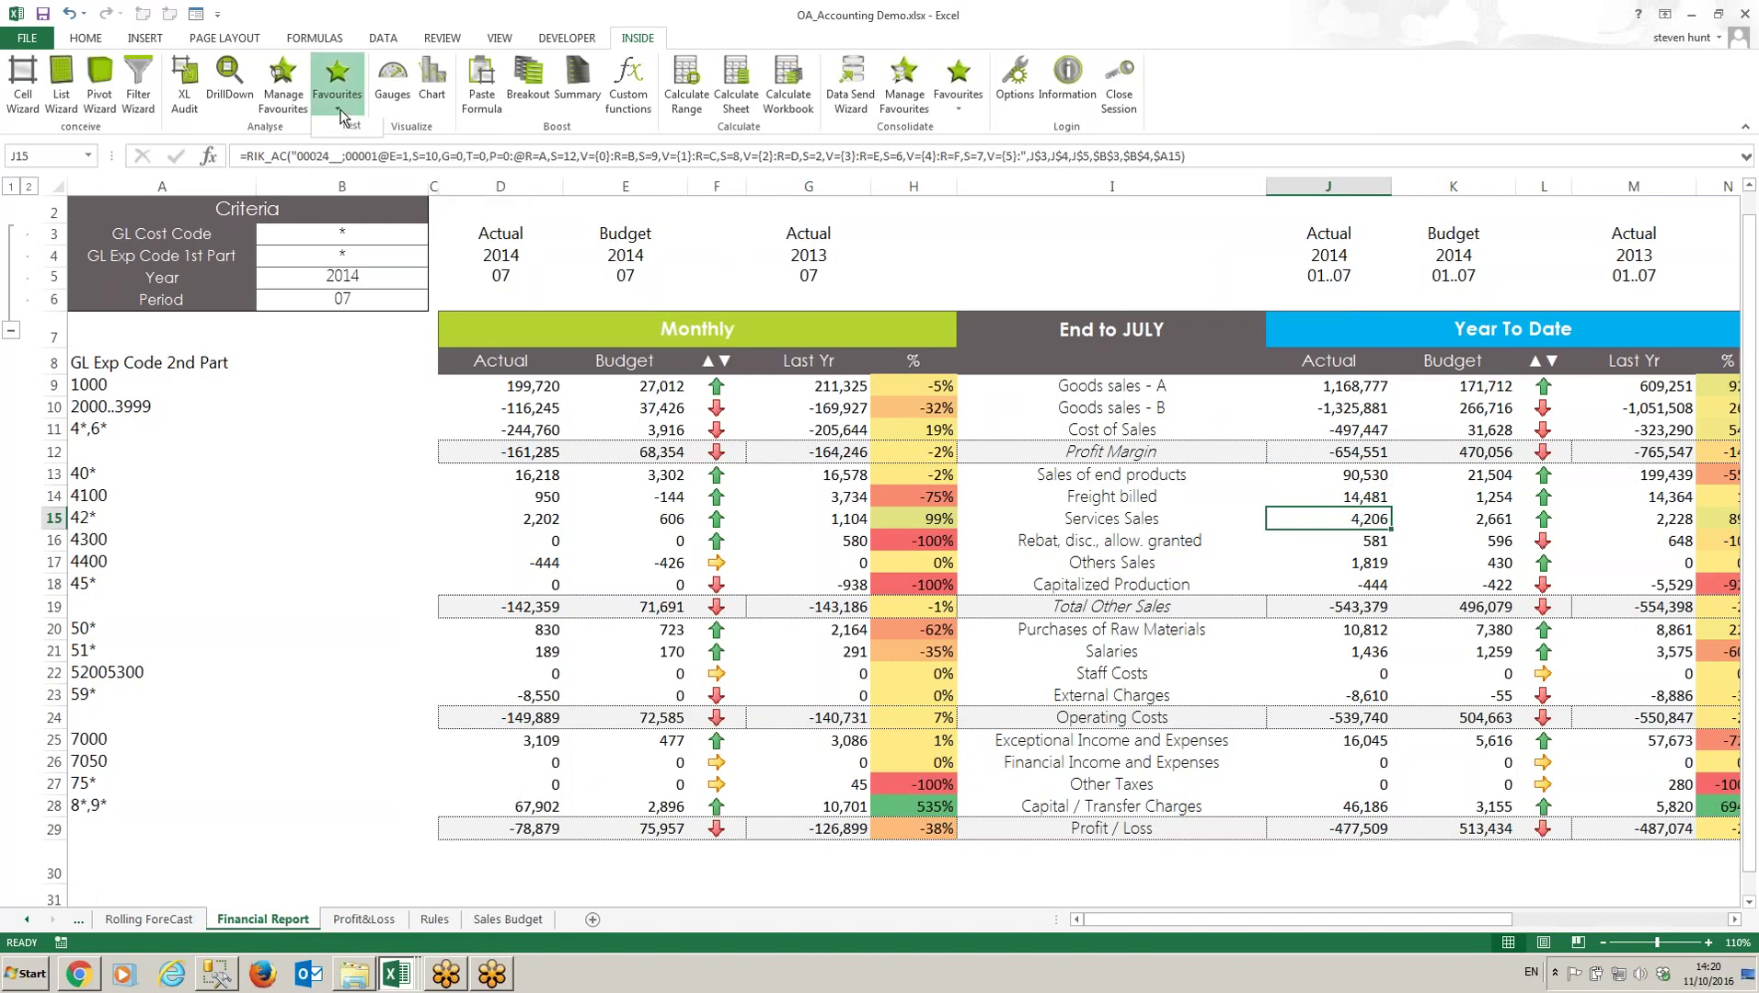
{"action": "left_click", "coordinate": [355, 136]}
{"action": "left_click", "coordinate": [386, 184]}
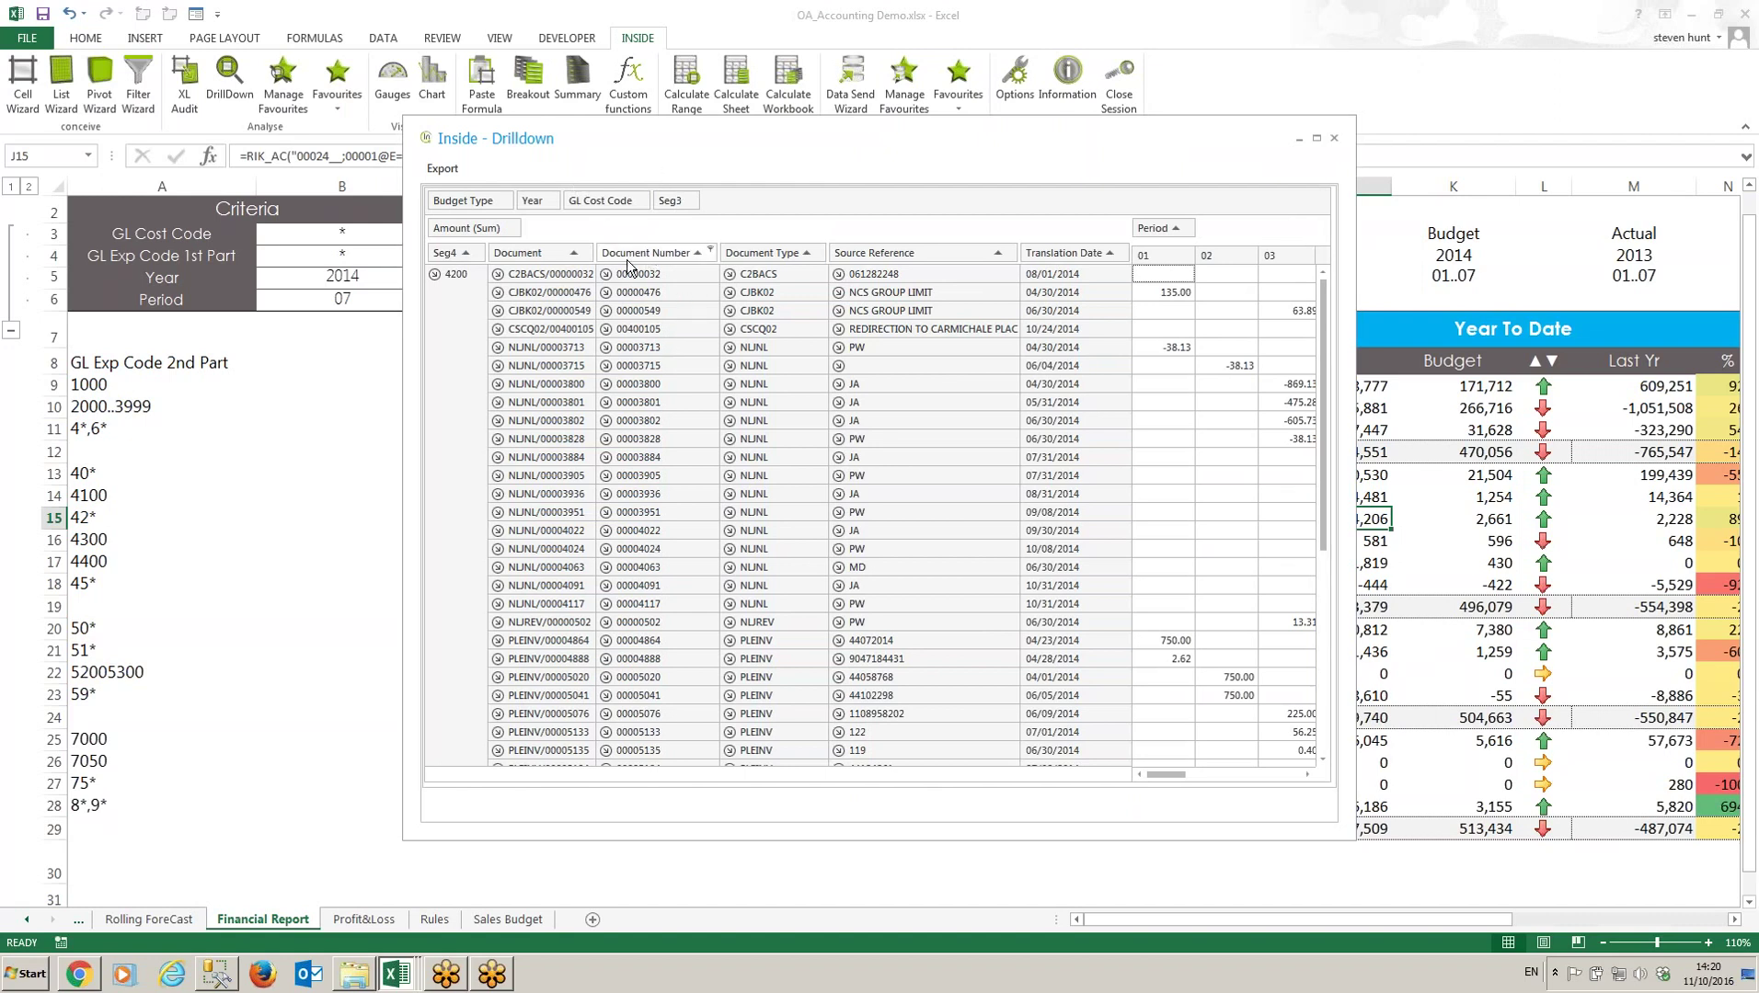
Step: Rearrange the drilldown by moving Document Number and Translation Date from rows to headers and making GL Cost Code the first row field
{"action": "left_click_drag", "start_coordinate": [653, 264], "coordinate": [677, 212]}
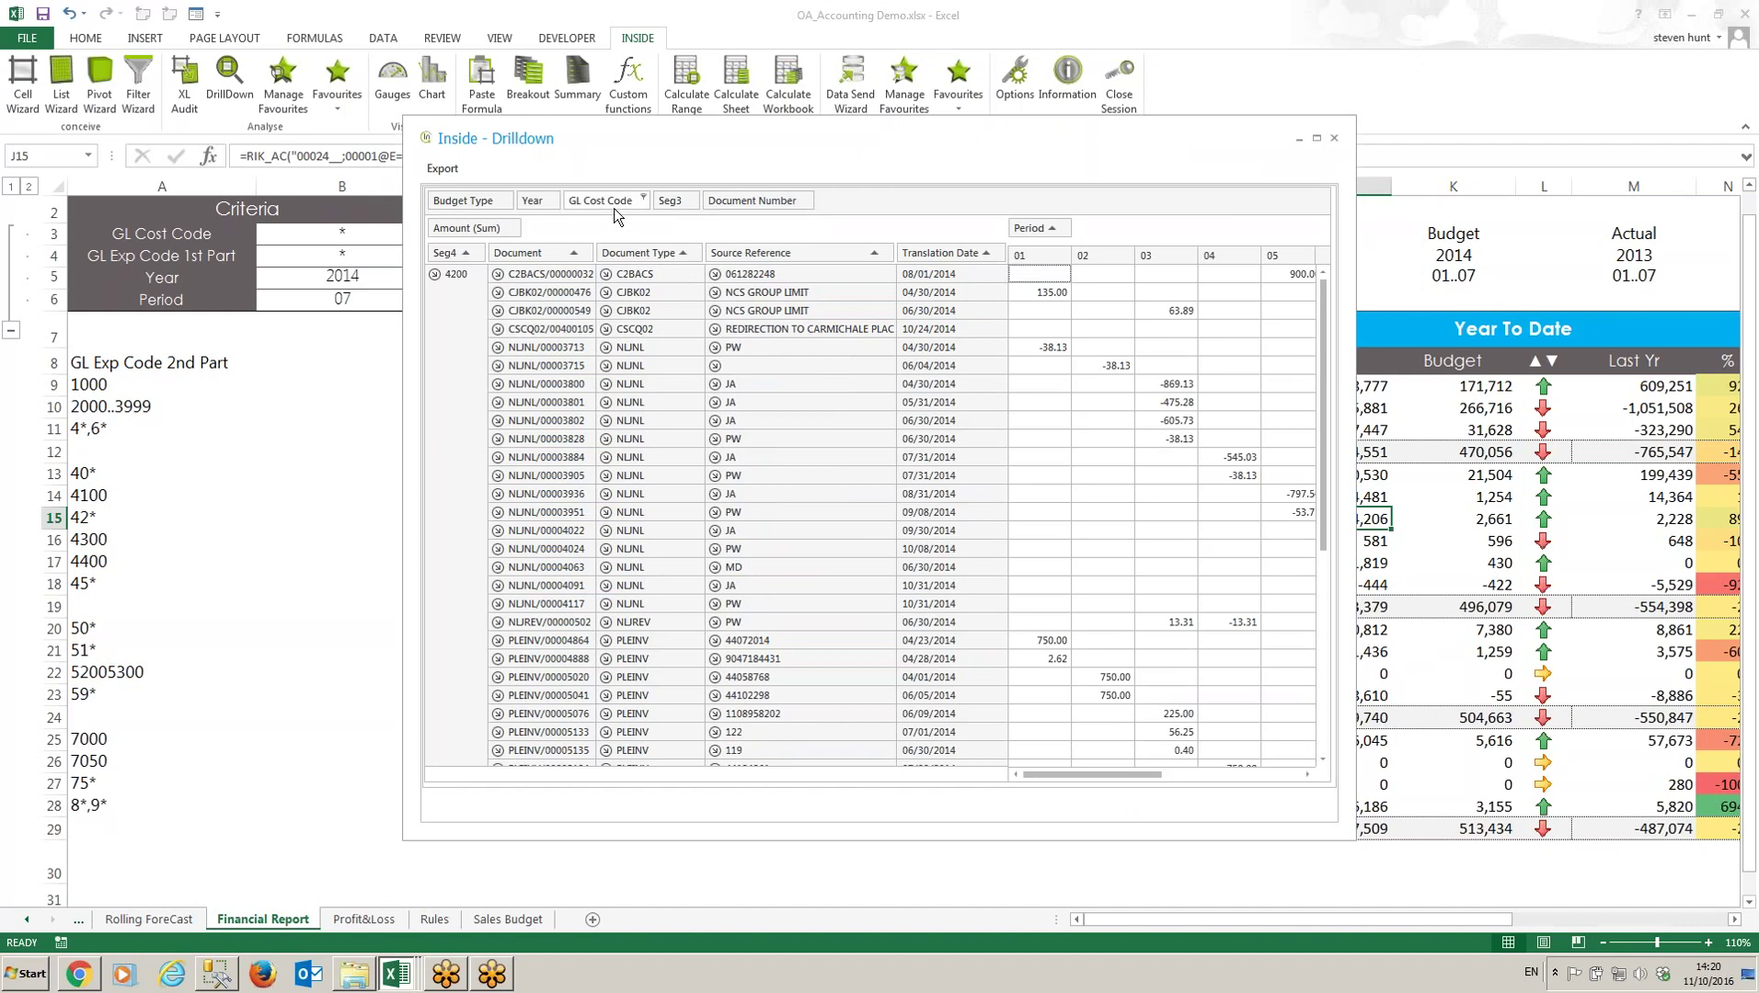
{"action": "left_click_drag", "start_coordinate": [611, 204], "coordinate": [441, 260]}
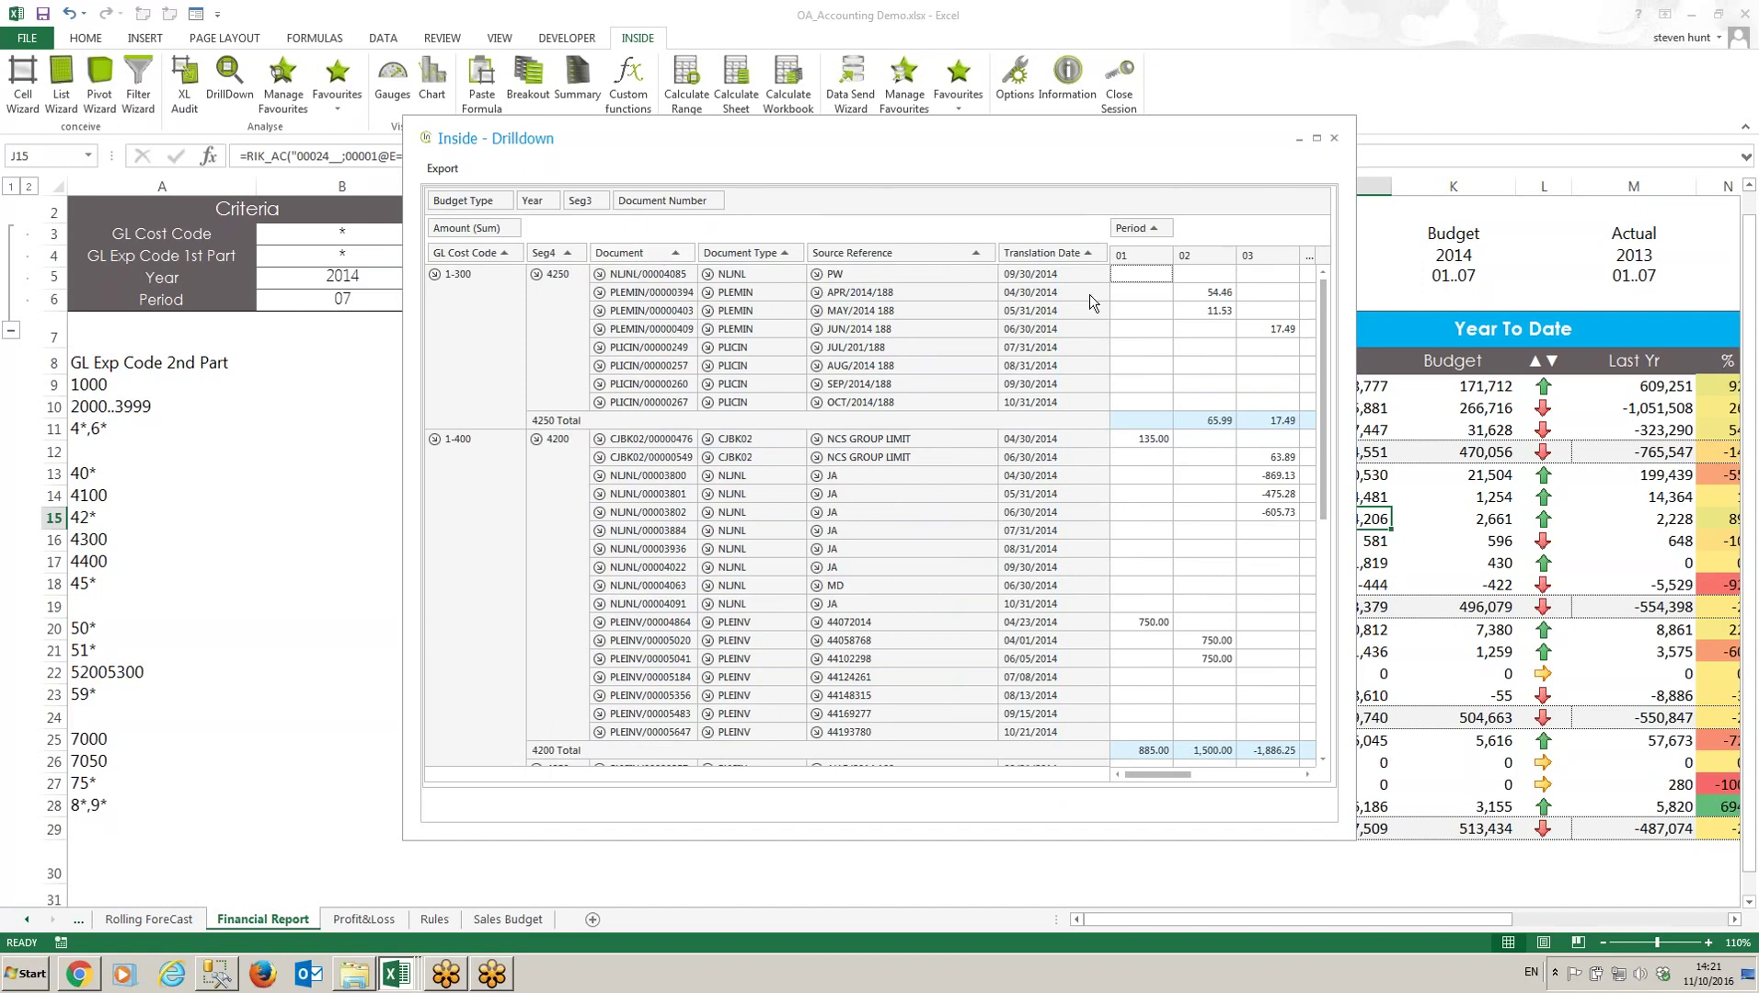
{"action": "left_click_drag", "start_coordinate": [1045, 260], "coordinate": [936, 204]}
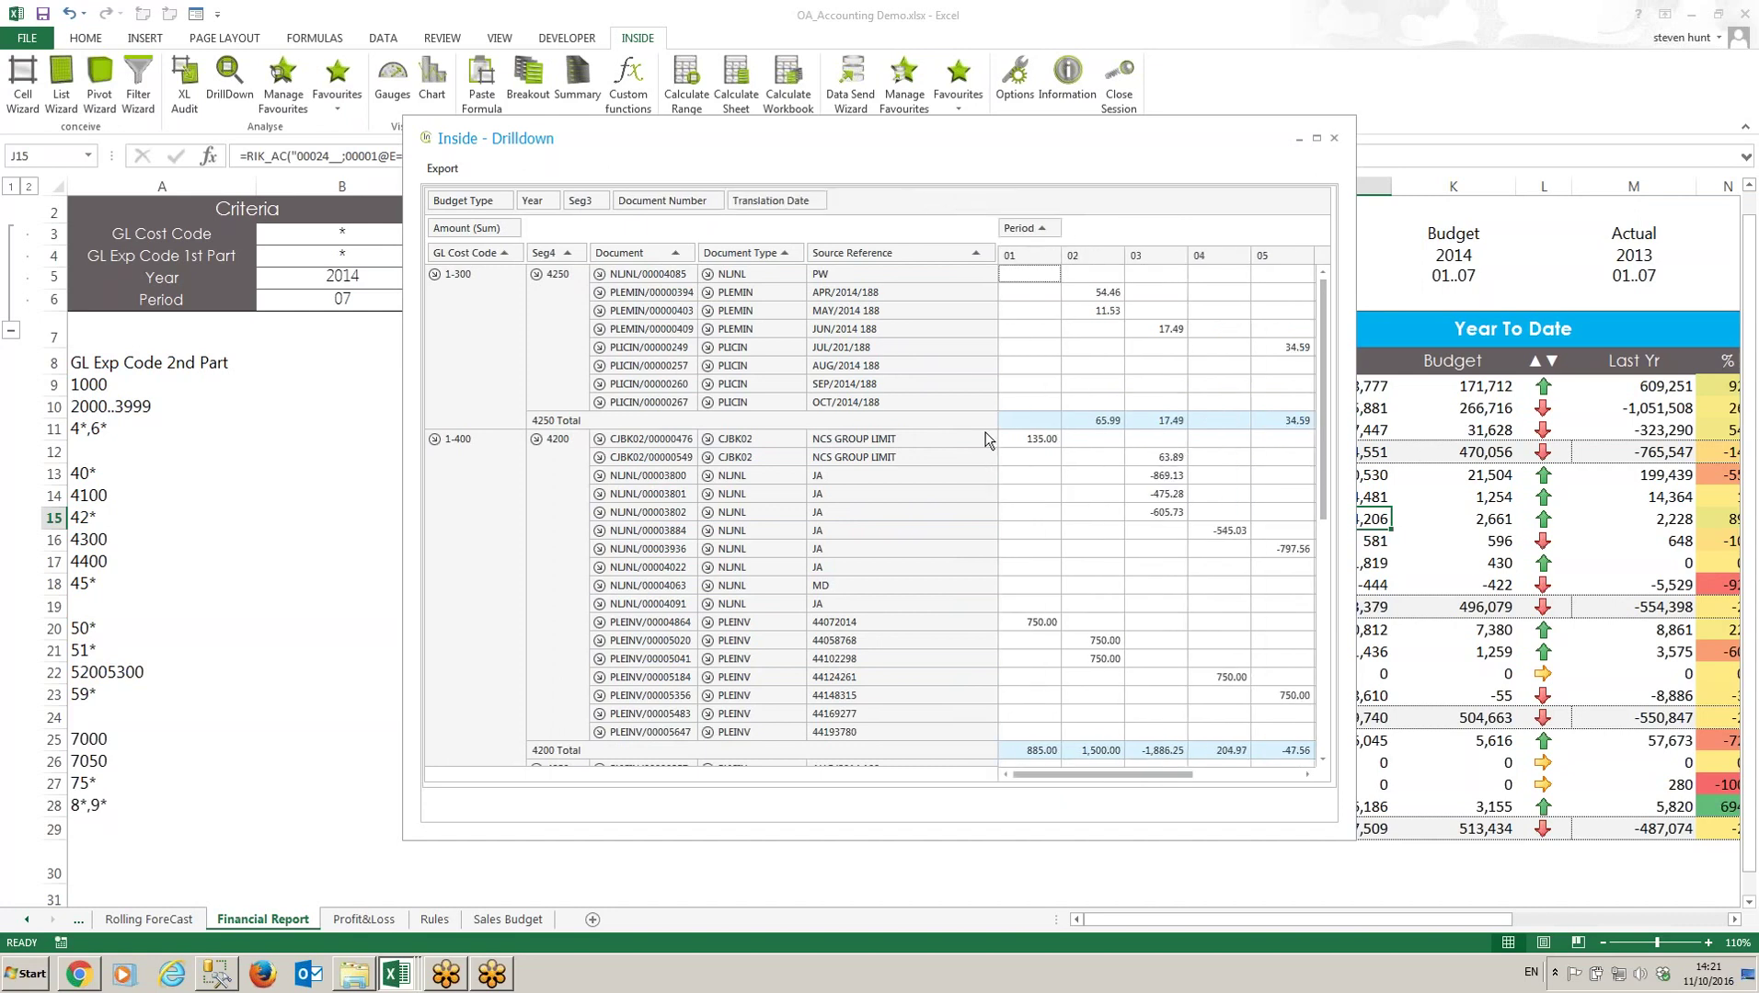
Step: Inspect the detail behind the period 03 amount of document NLJNL/00003800, and close the detail and drilldown windows
{"action": "left_click", "coordinate": [1103, 295]}
{"action": "double_click", "coordinate": [1166, 476]}
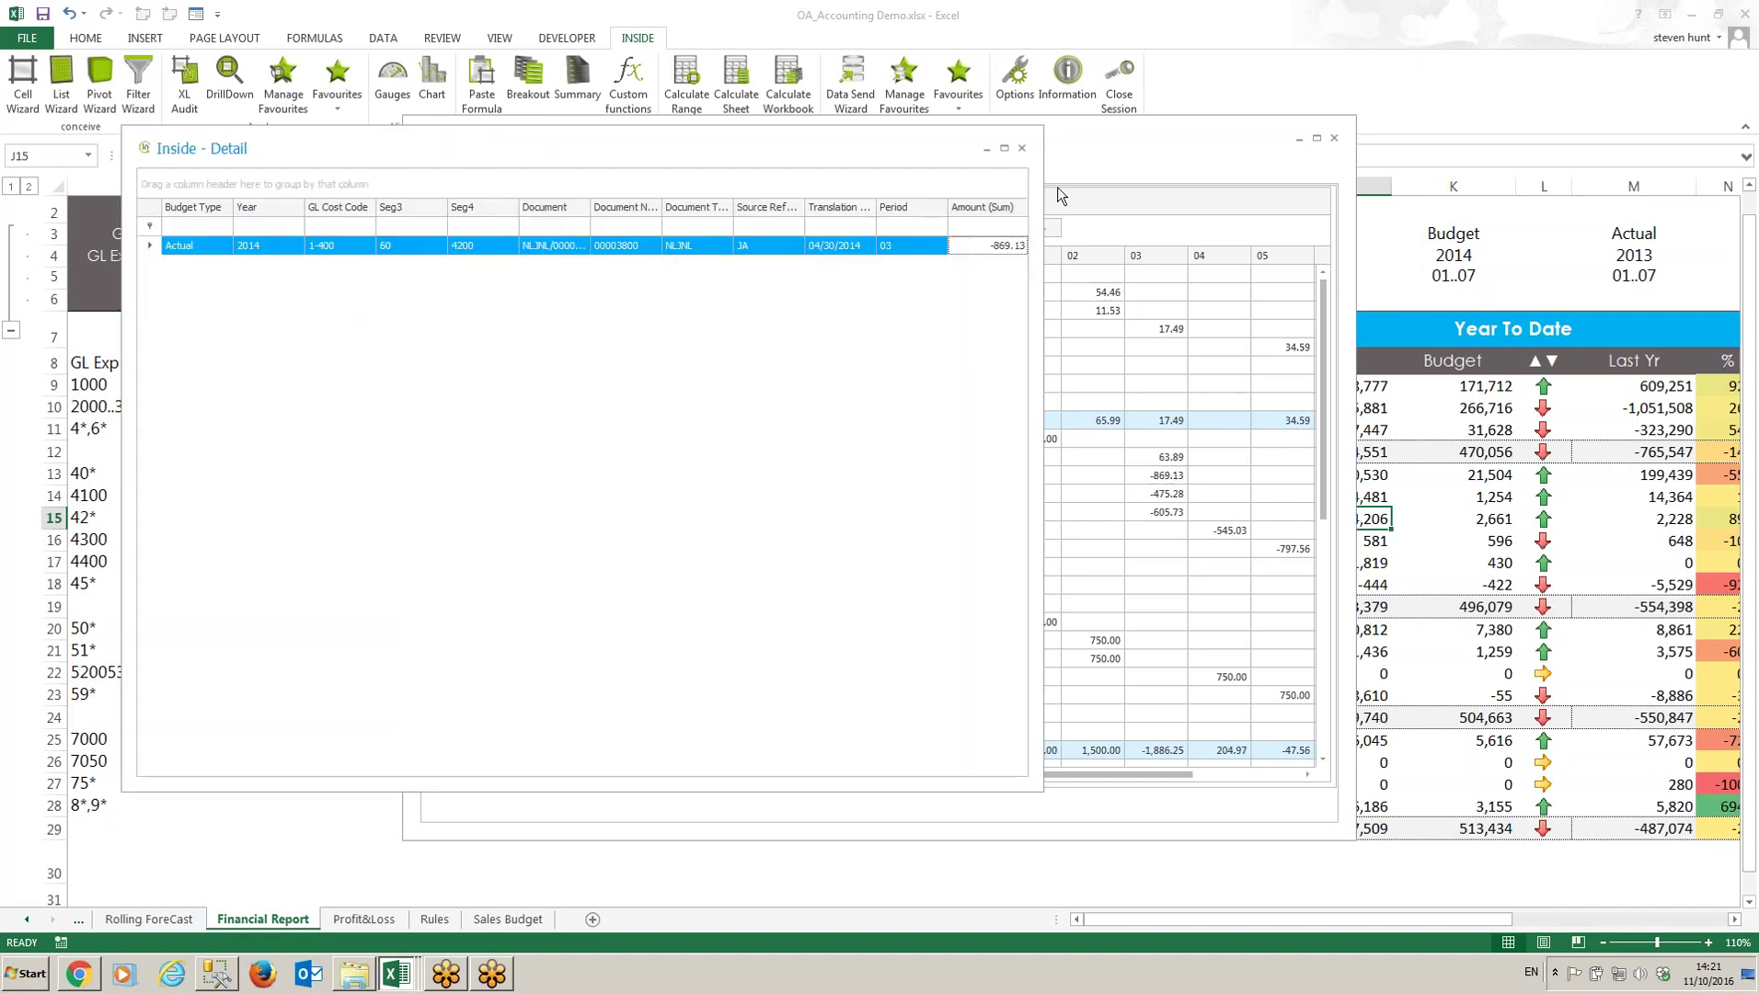
{"action": "left_click", "coordinate": [1021, 148]}
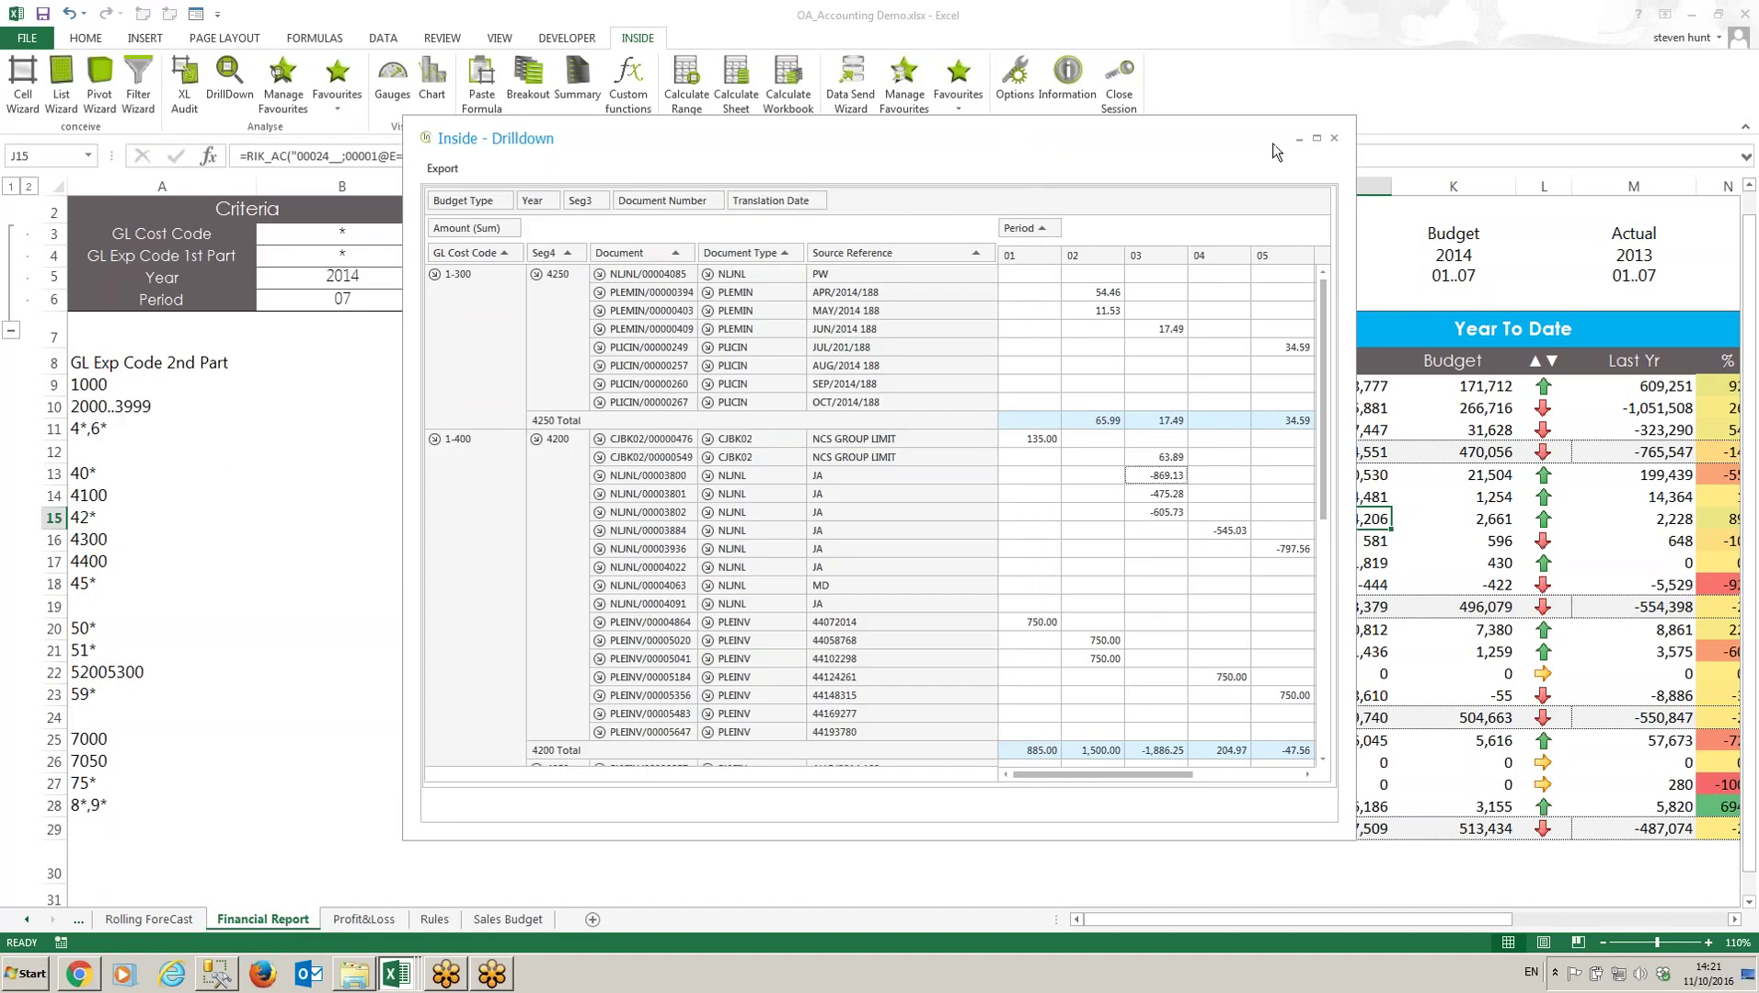
{"action": "left_click", "coordinate": [1334, 140]}
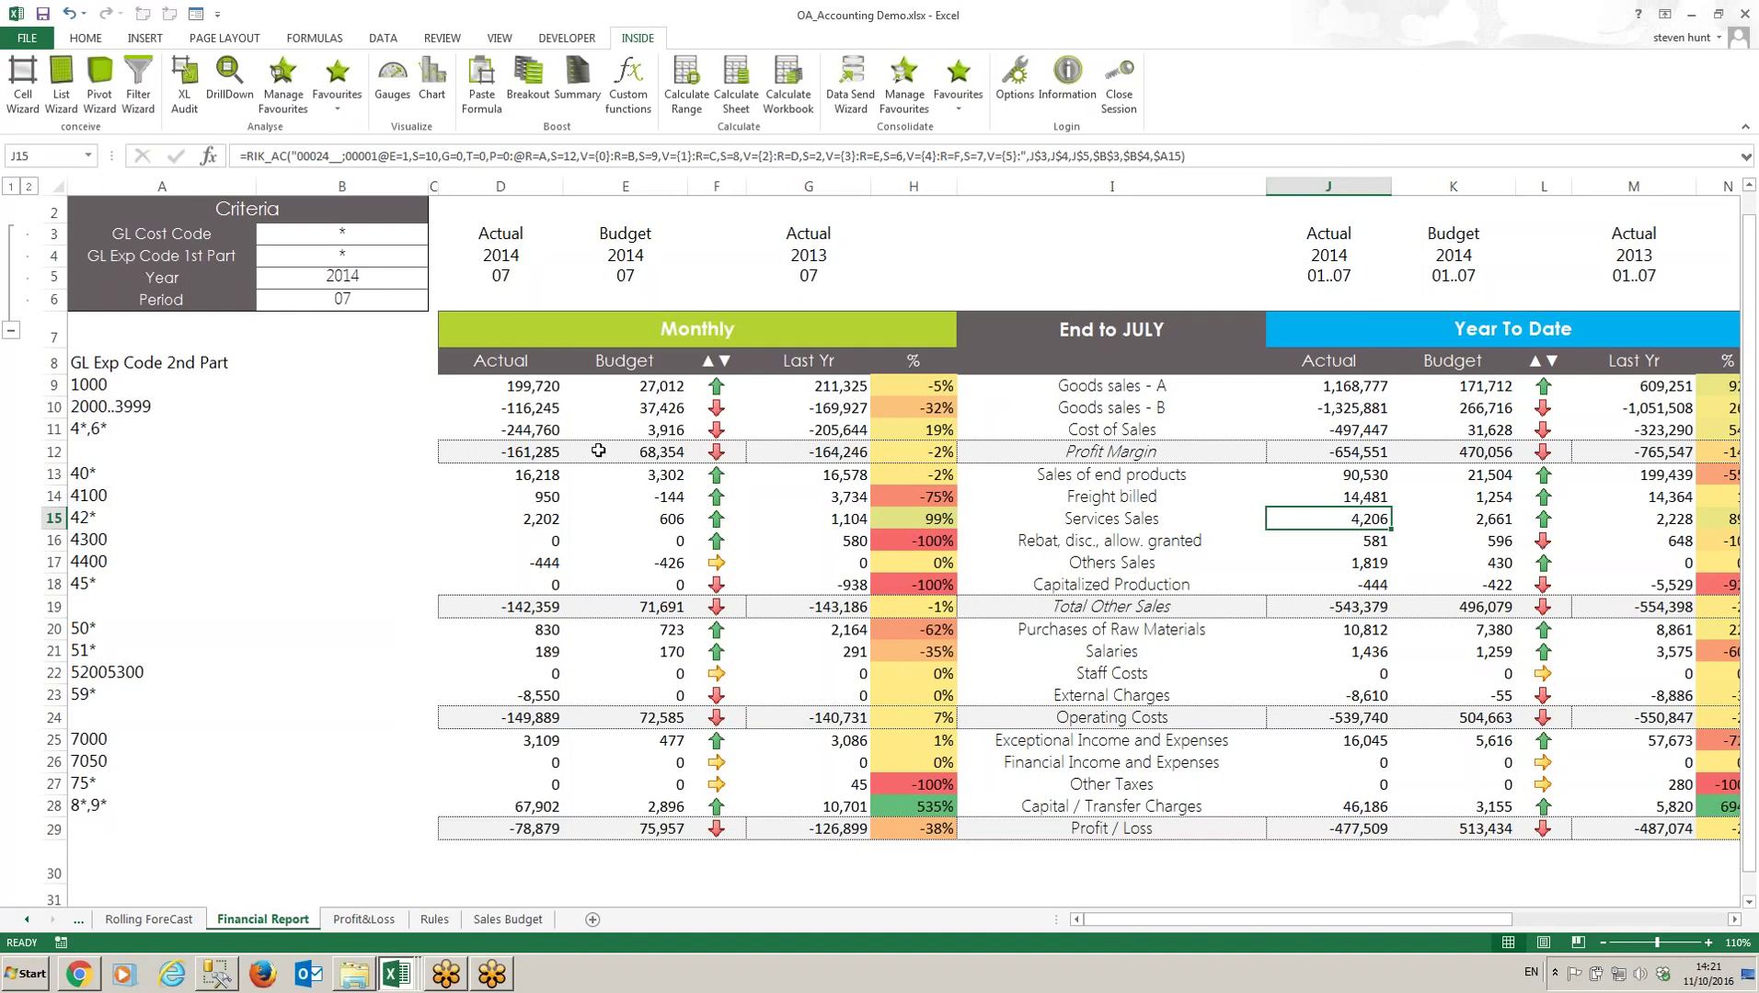
Step: Try adding GL Expense Code as a Cell Wizard filter for the monthly Actual in D9 and browse its available values
{"action": "scroll", "coordinate": [577, 401], "scroll_direction": "up", "scroll_amount": 2}
{"action": "left_click", "coordinate": [527, 441]}
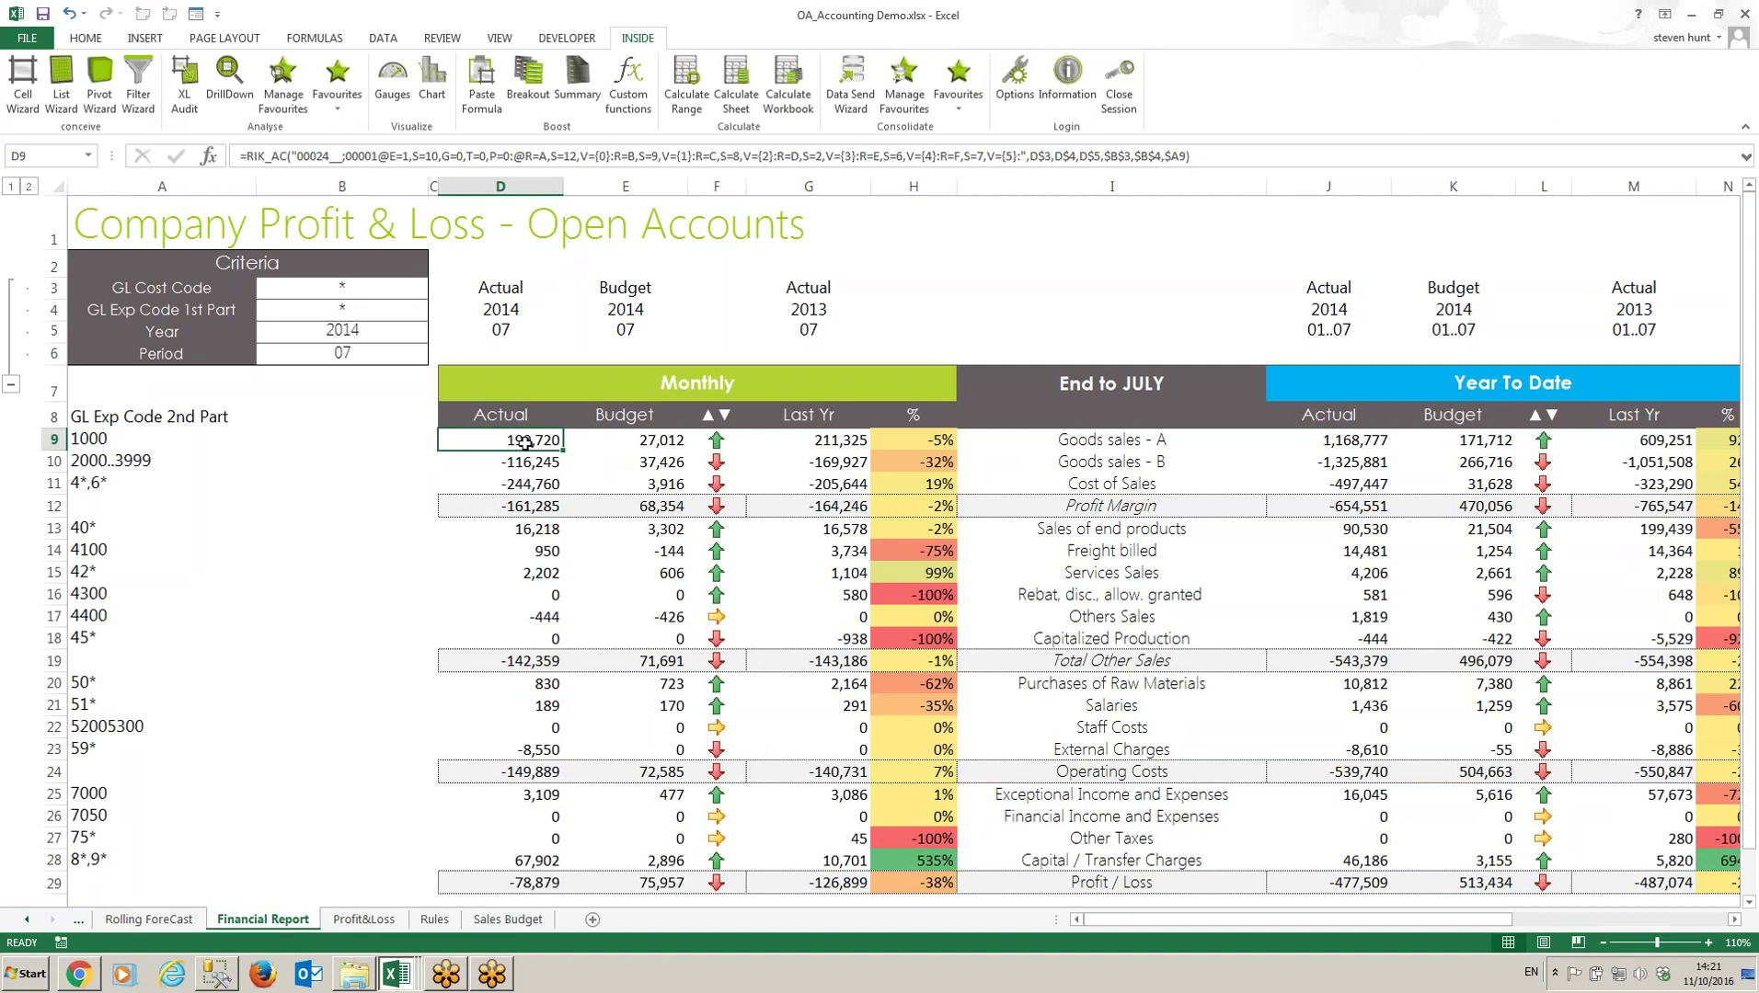
{"action": "double_click", "coordinate": [520, 442]}
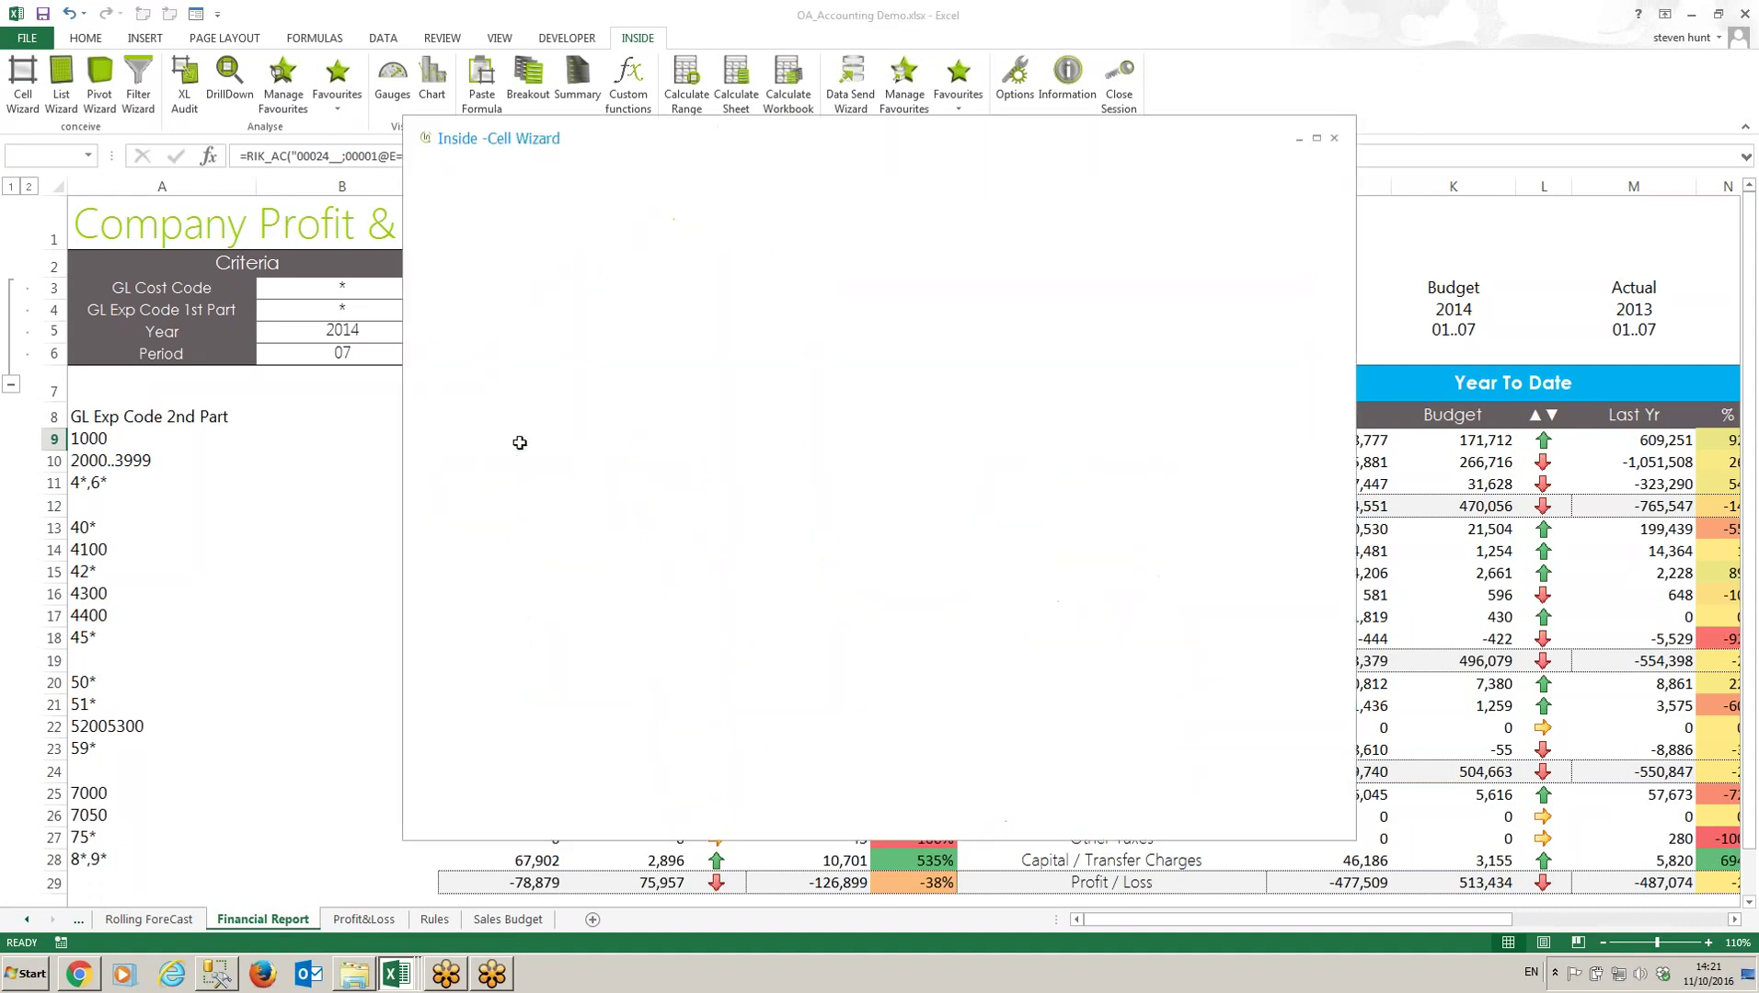
{"action": "left_click_drag", "start_coordinate": [543, 332], "coordinate": [805, 327]}
{"action": "double_click", "coordinate": [1138, 322]}
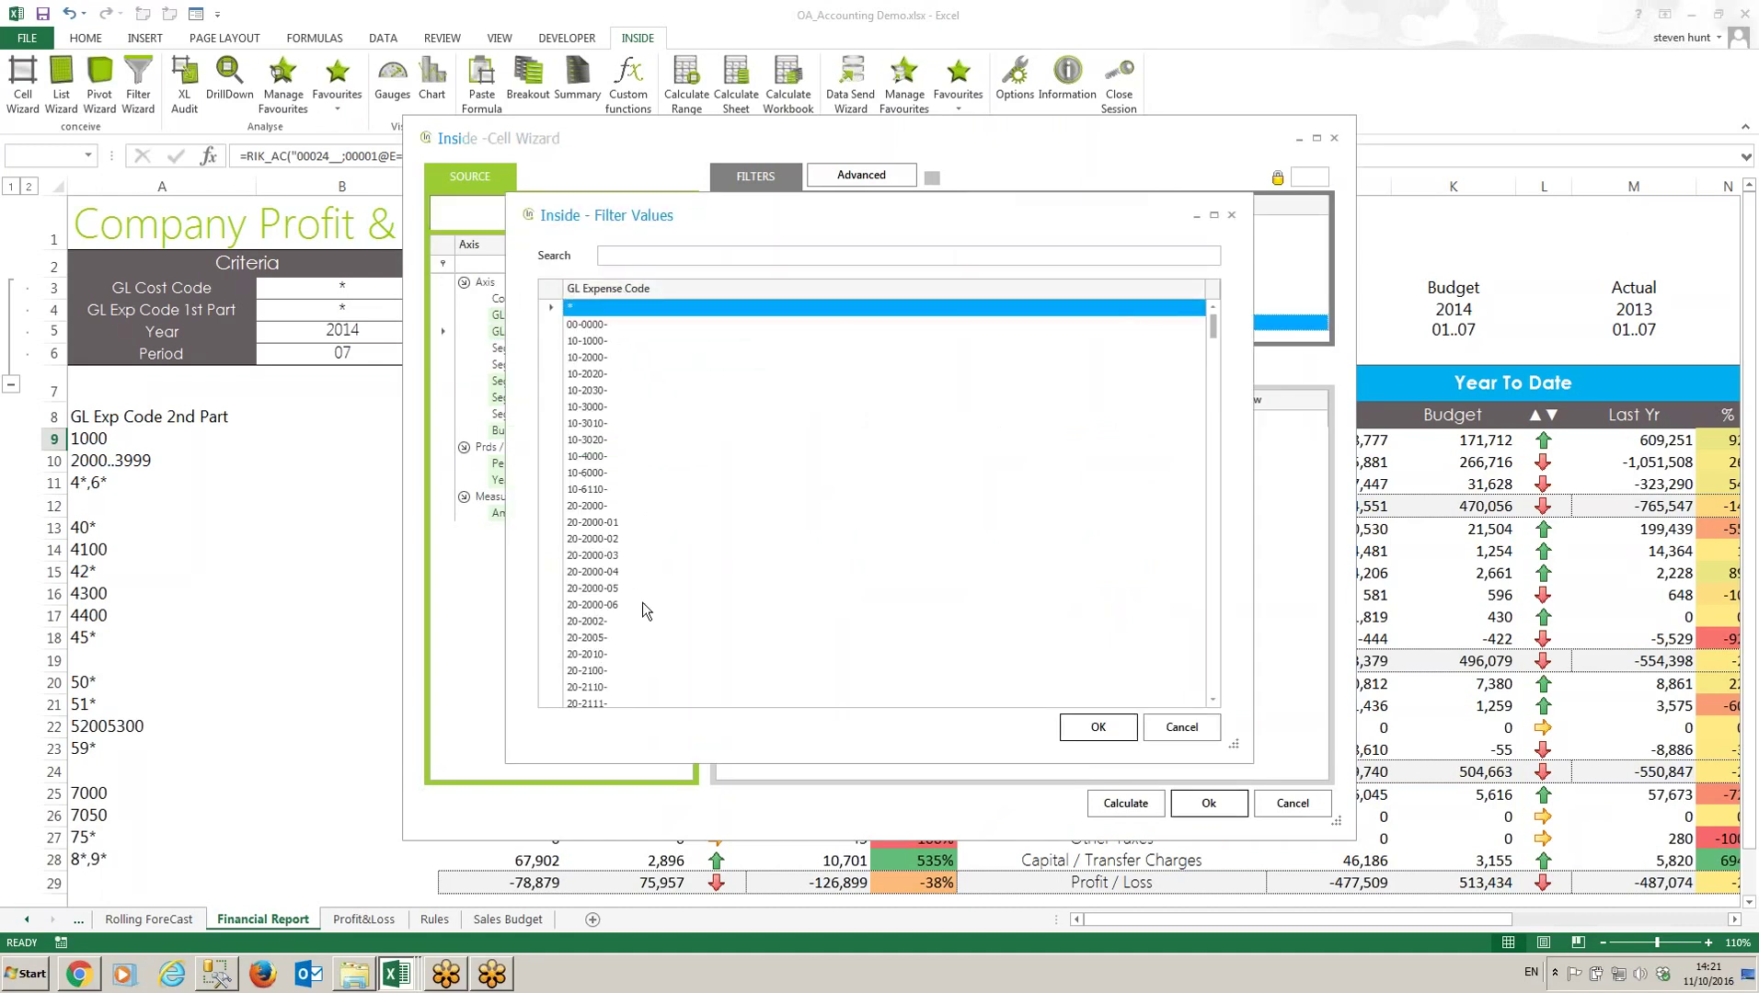
{"action": "left_click", "coordinate": [1186, 727]}
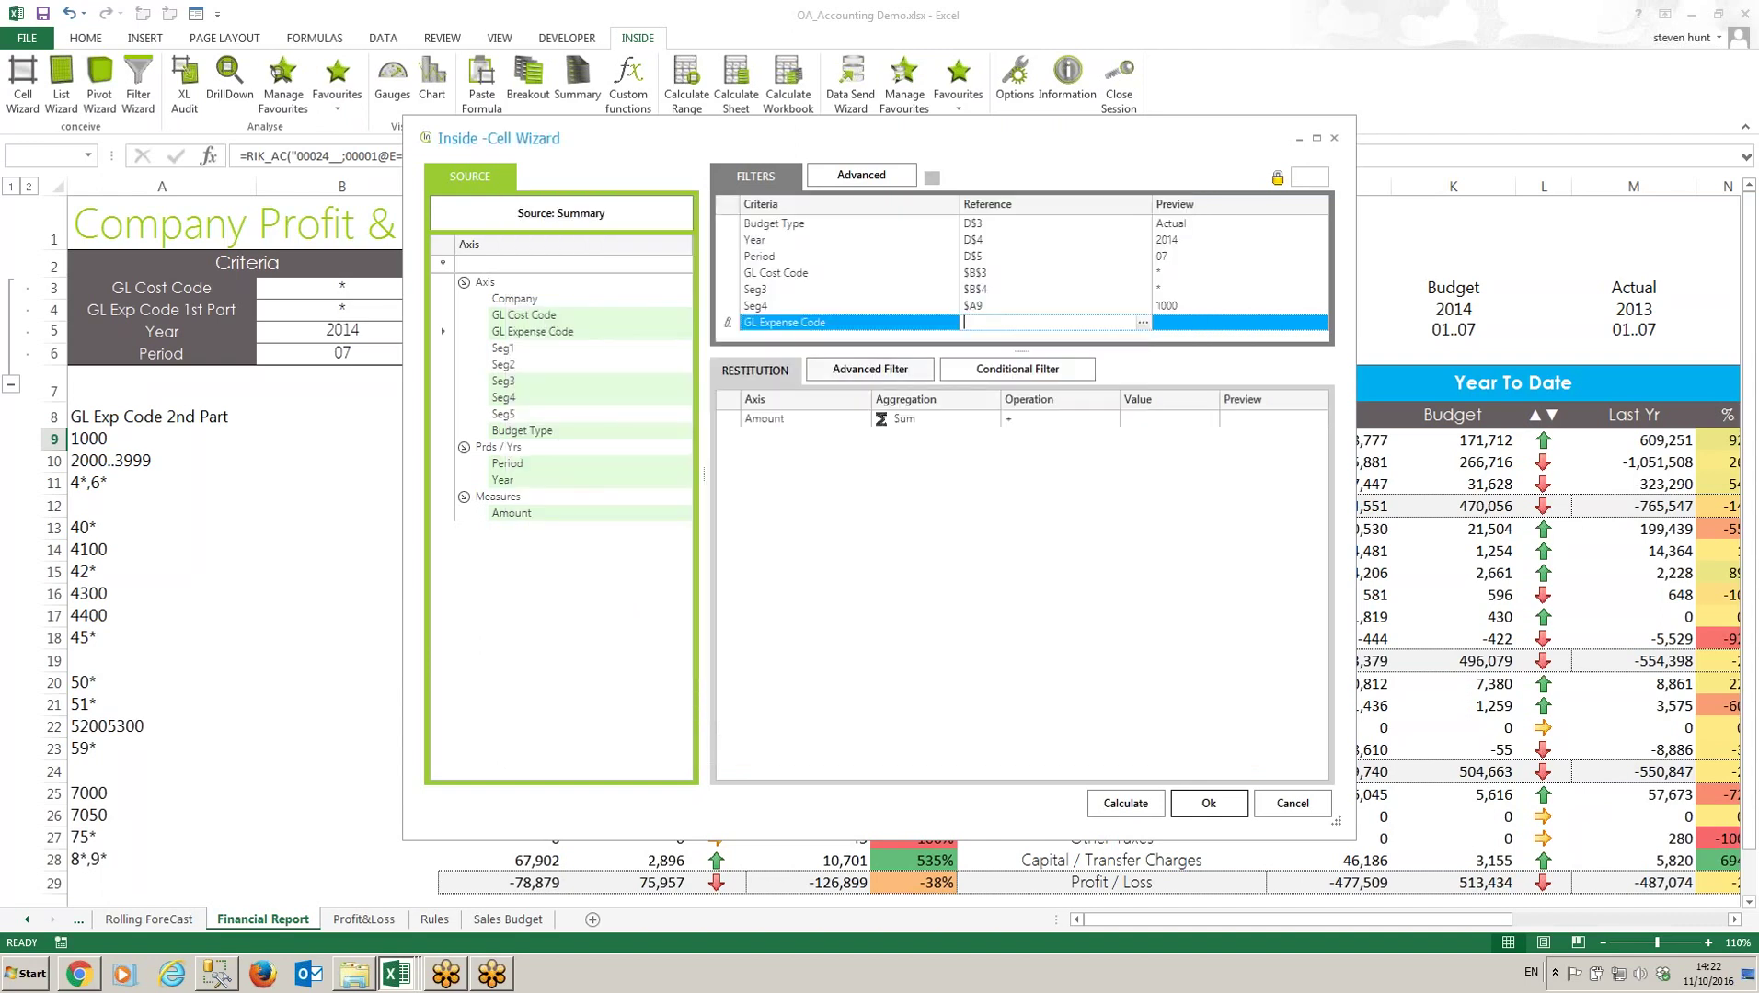
{"action": "key", "text": "Delete"}
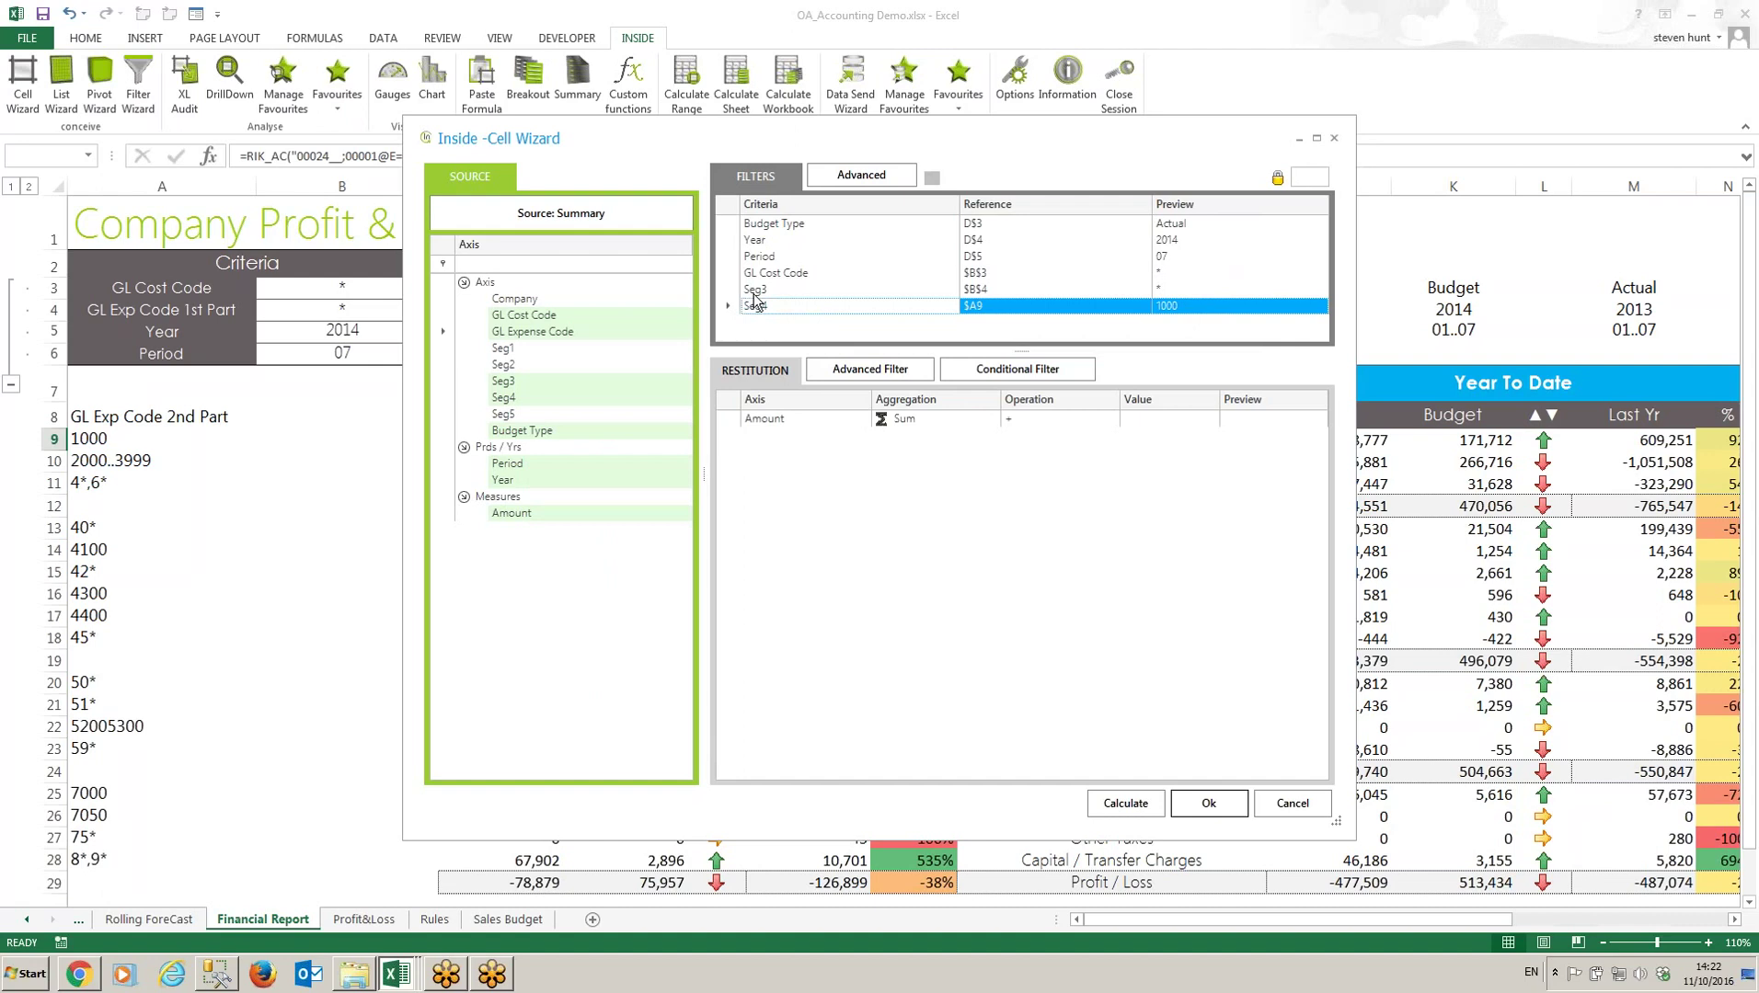
{"action": "left_click", "coordinate": [1297, 806]}
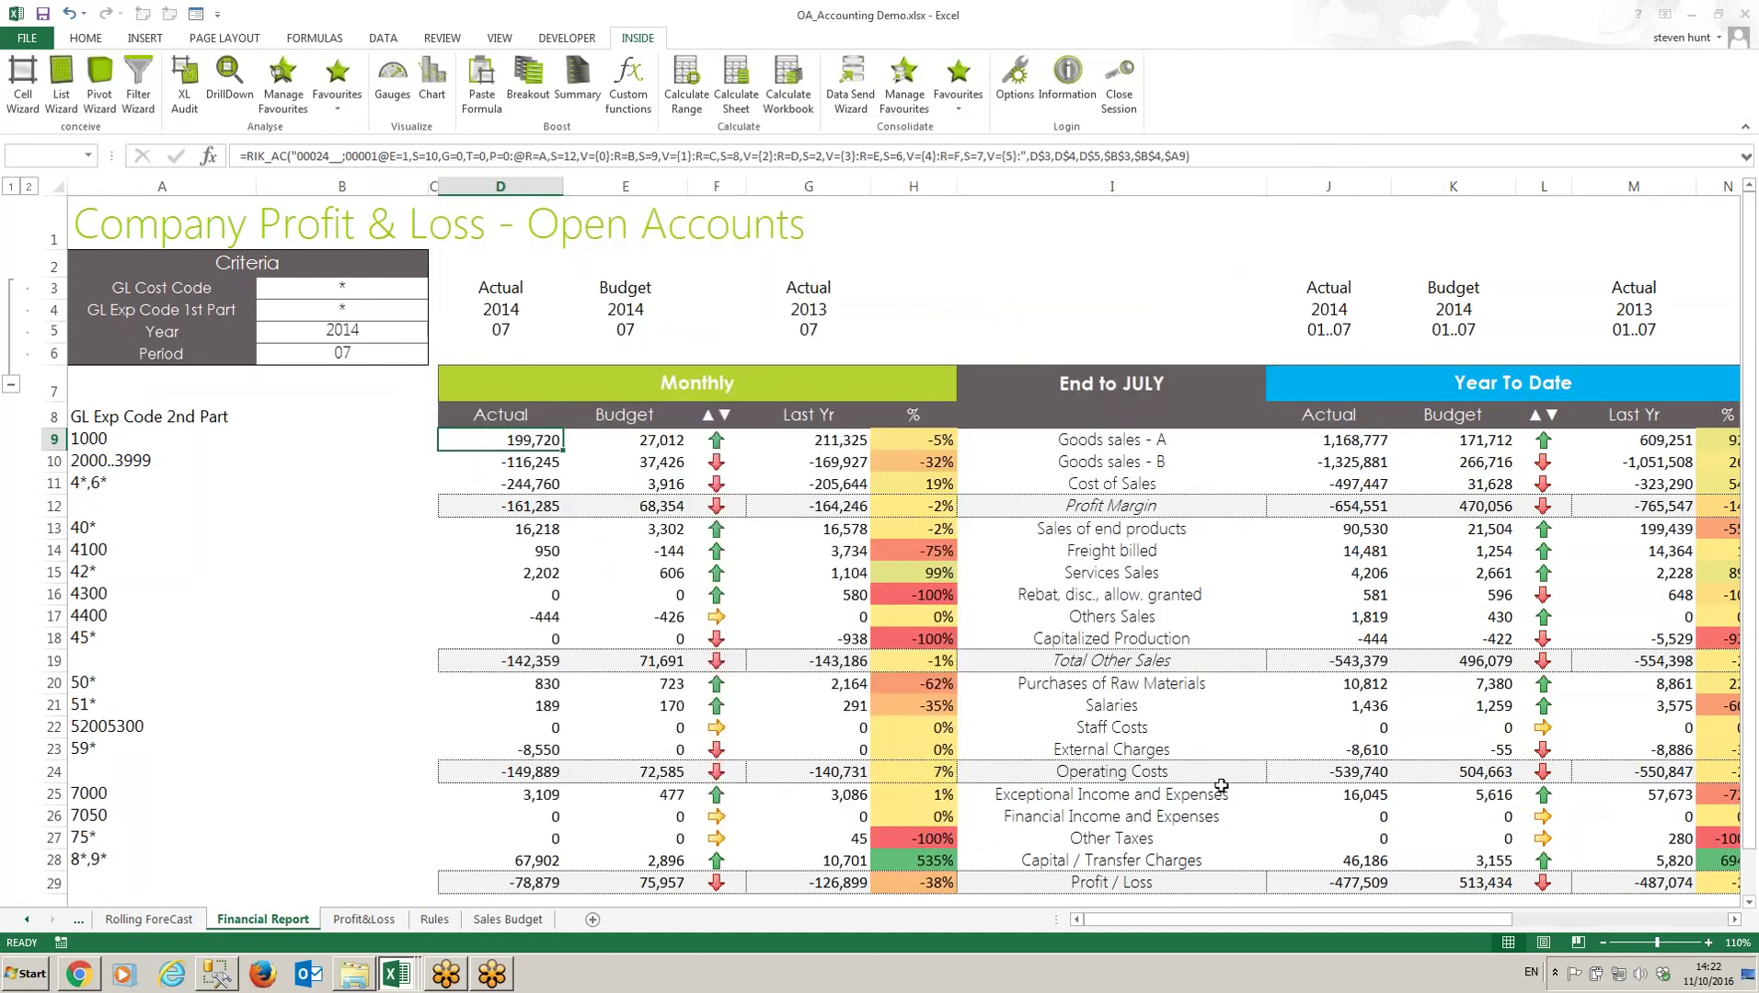
Step: On the Profit&Loss sheet, copy the January Goods sales - A formula across January to December for all revenue rows, C8:N16
{"action": "left_click", "coordinate": [362, 922]}
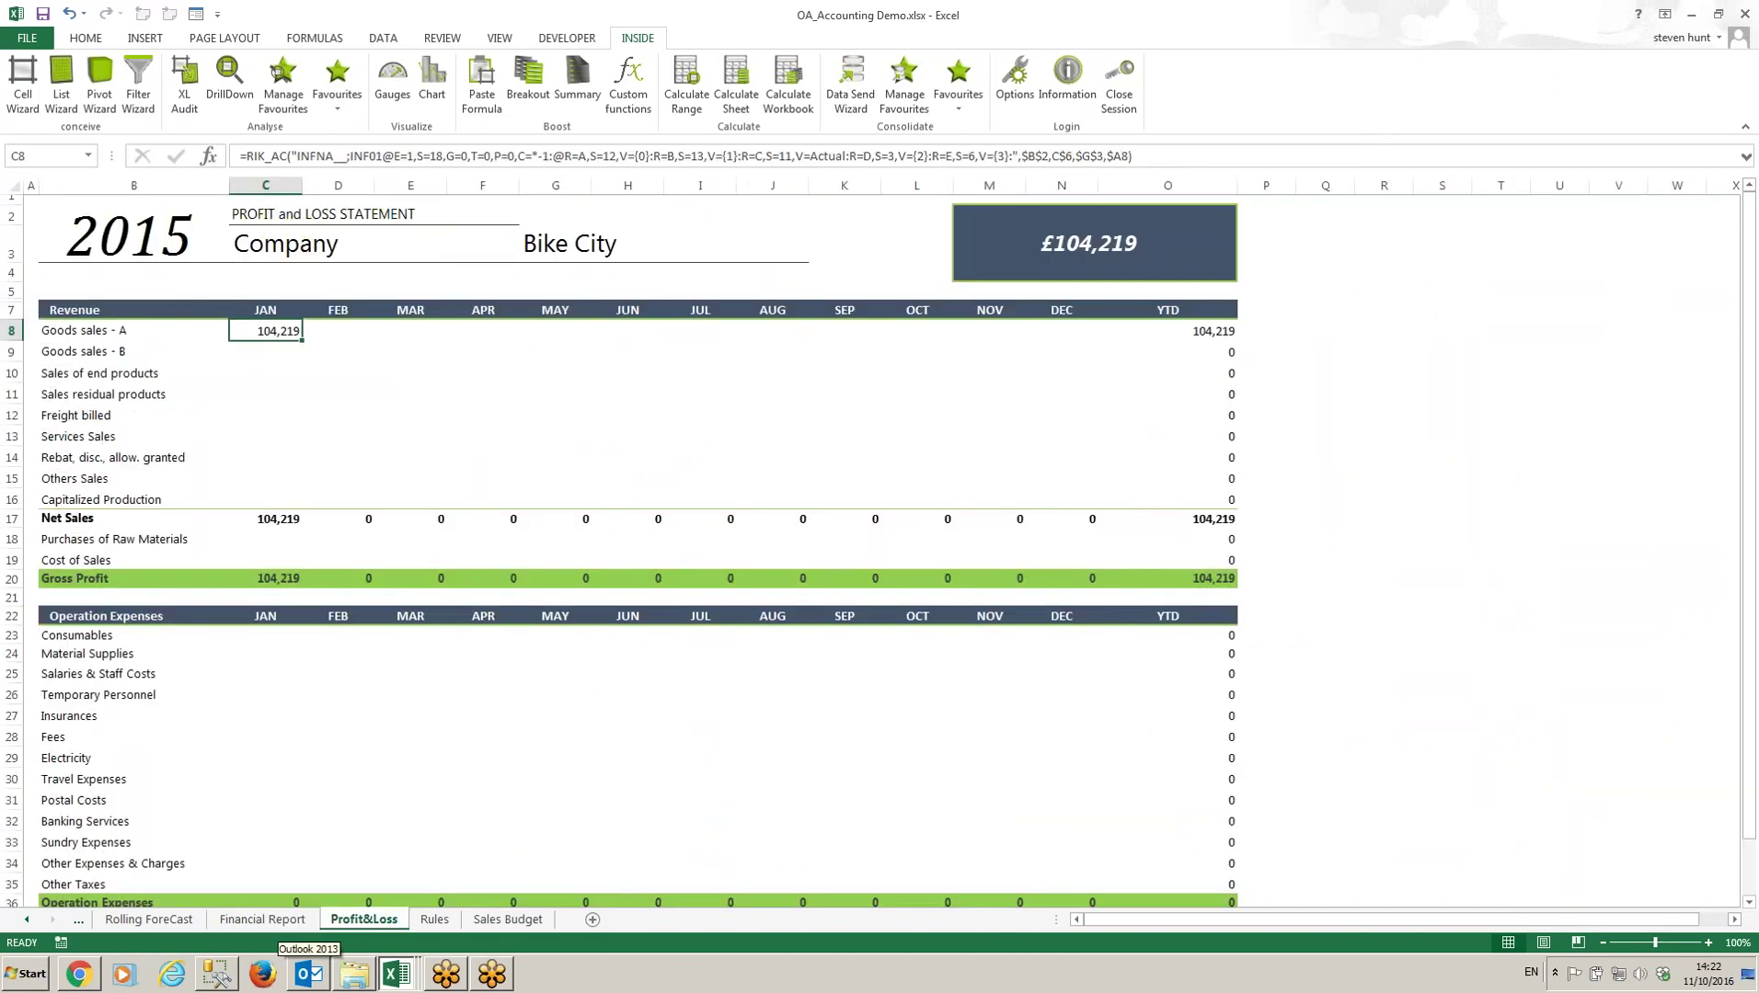
{"action": "key", "text": "ctrl+c"}
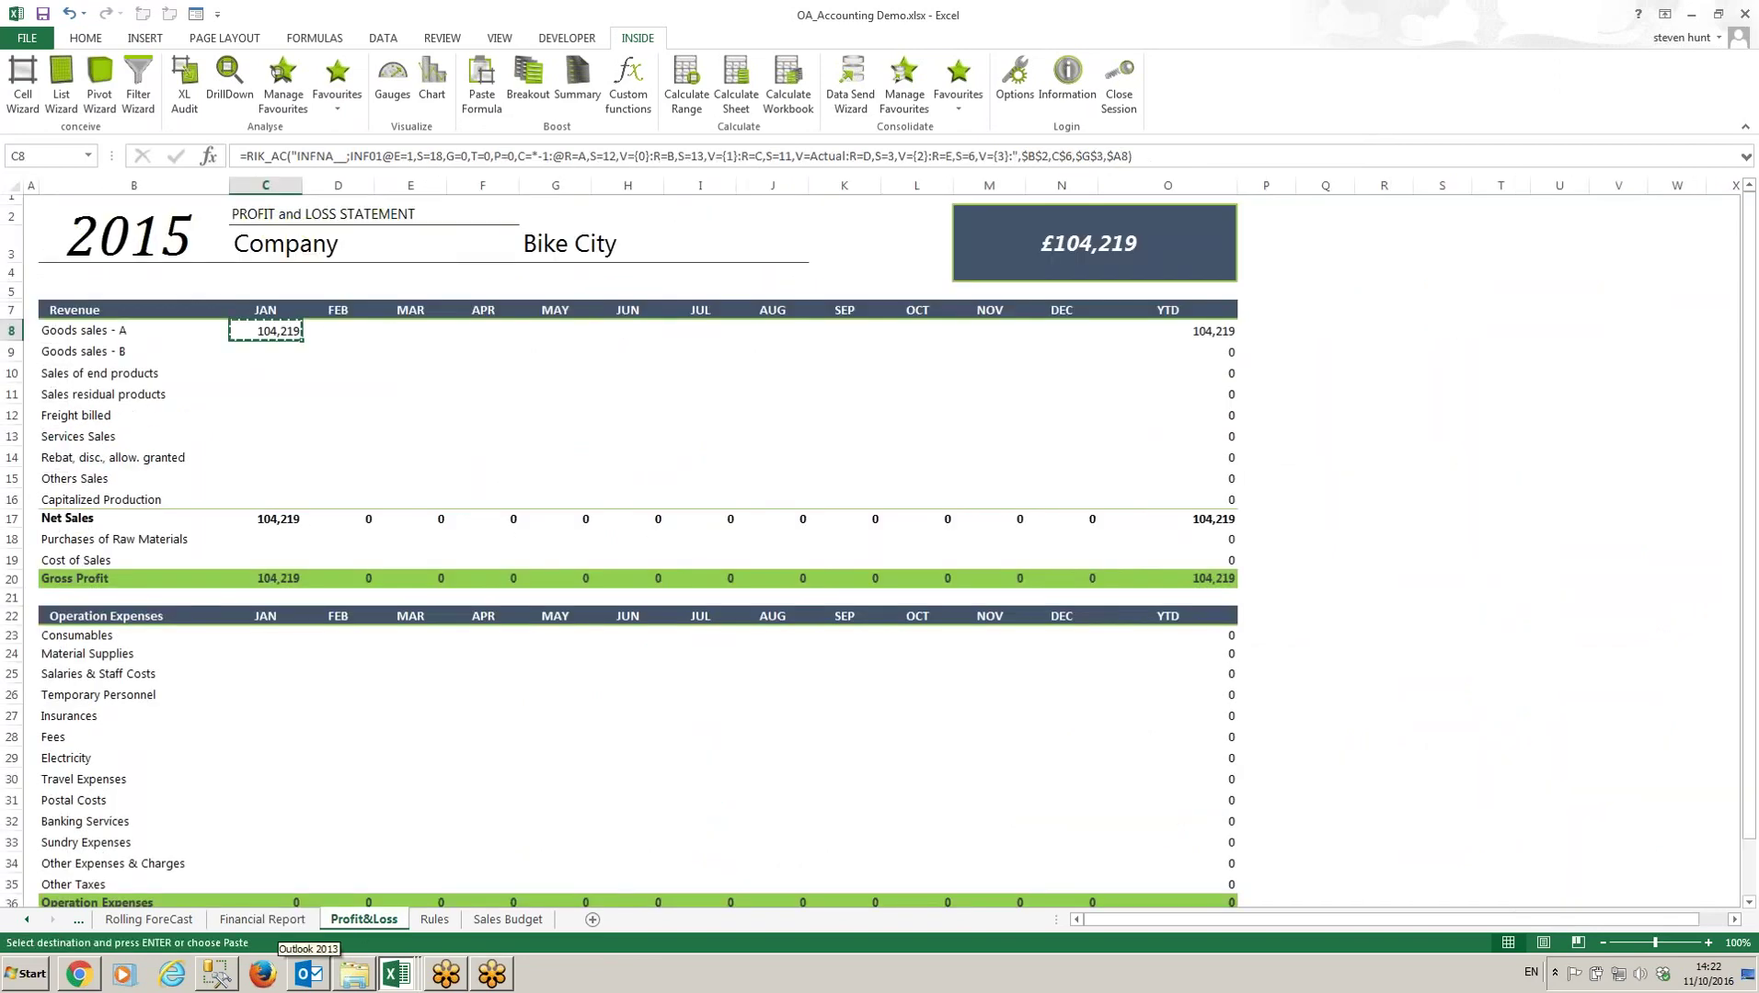
{"action": "left_click_drag", "start_coordinate": [259, 341], "coordinate": [1077, 503]}
{"action": "key", "text": "ctrl+v"}
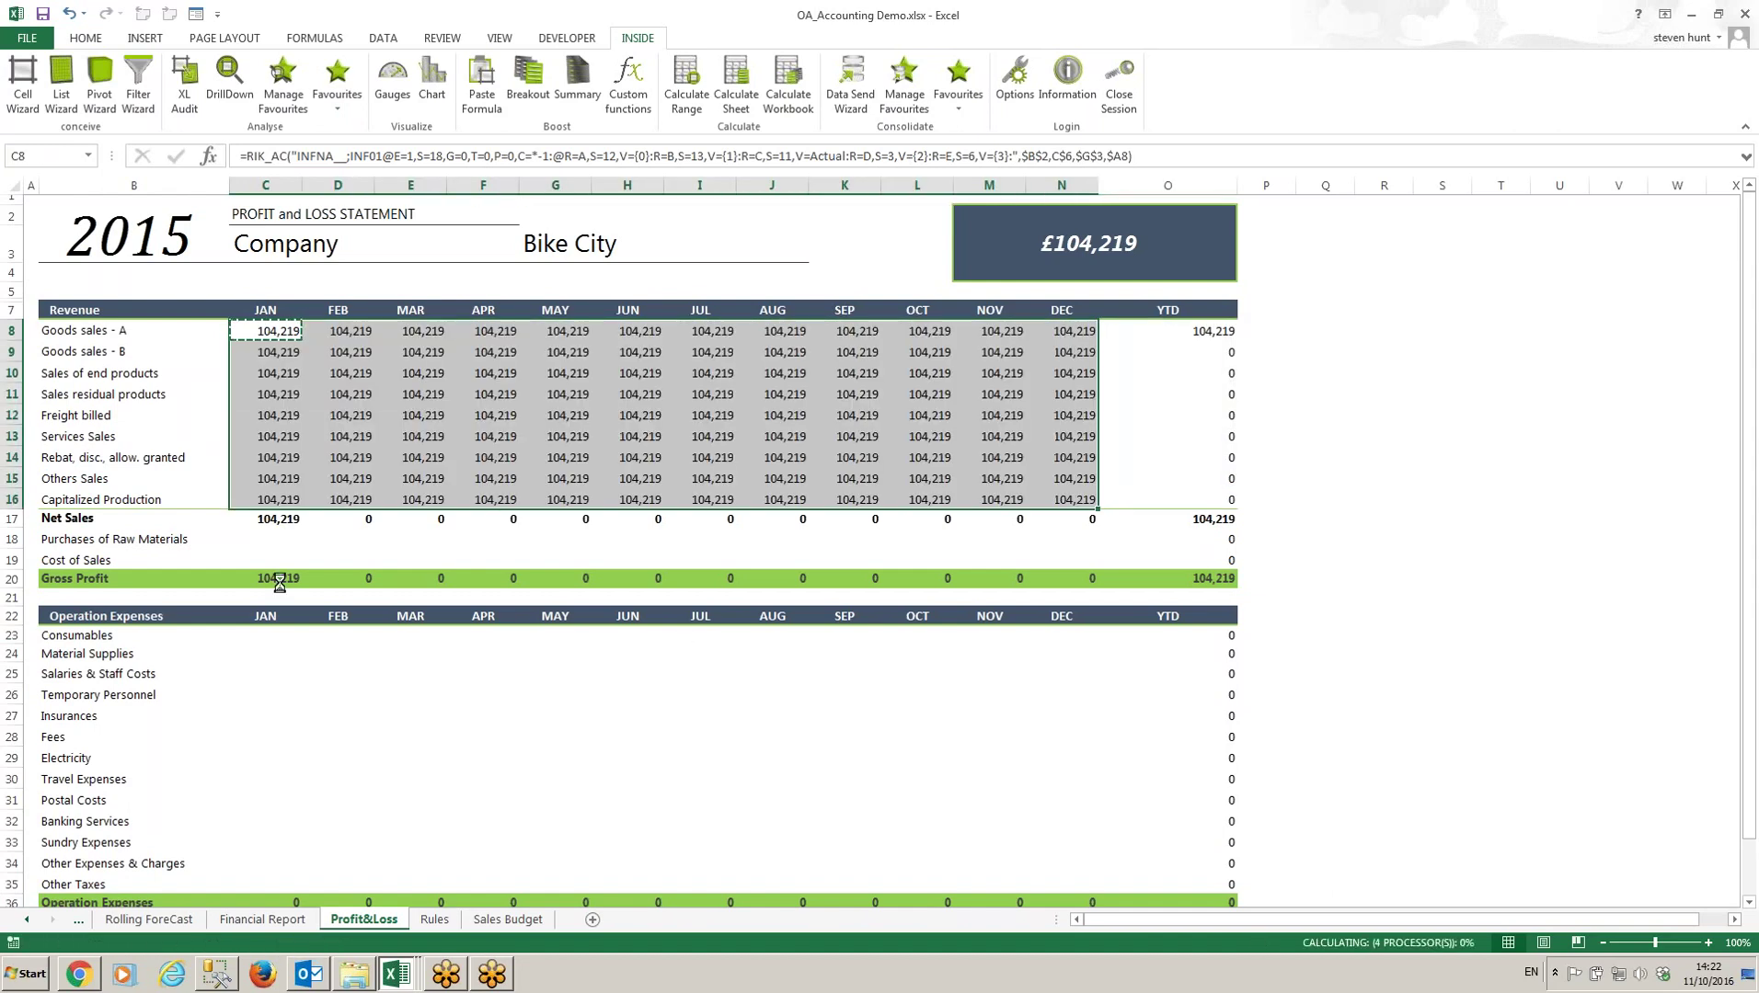
Step: Paste the same formula into Purchases of Raw Materials and Cost of Sales for January to December, C18:N19
{"action": "left_click_drag", "start_coordinate": [267, 541], "coordinate": [1054, 563]}
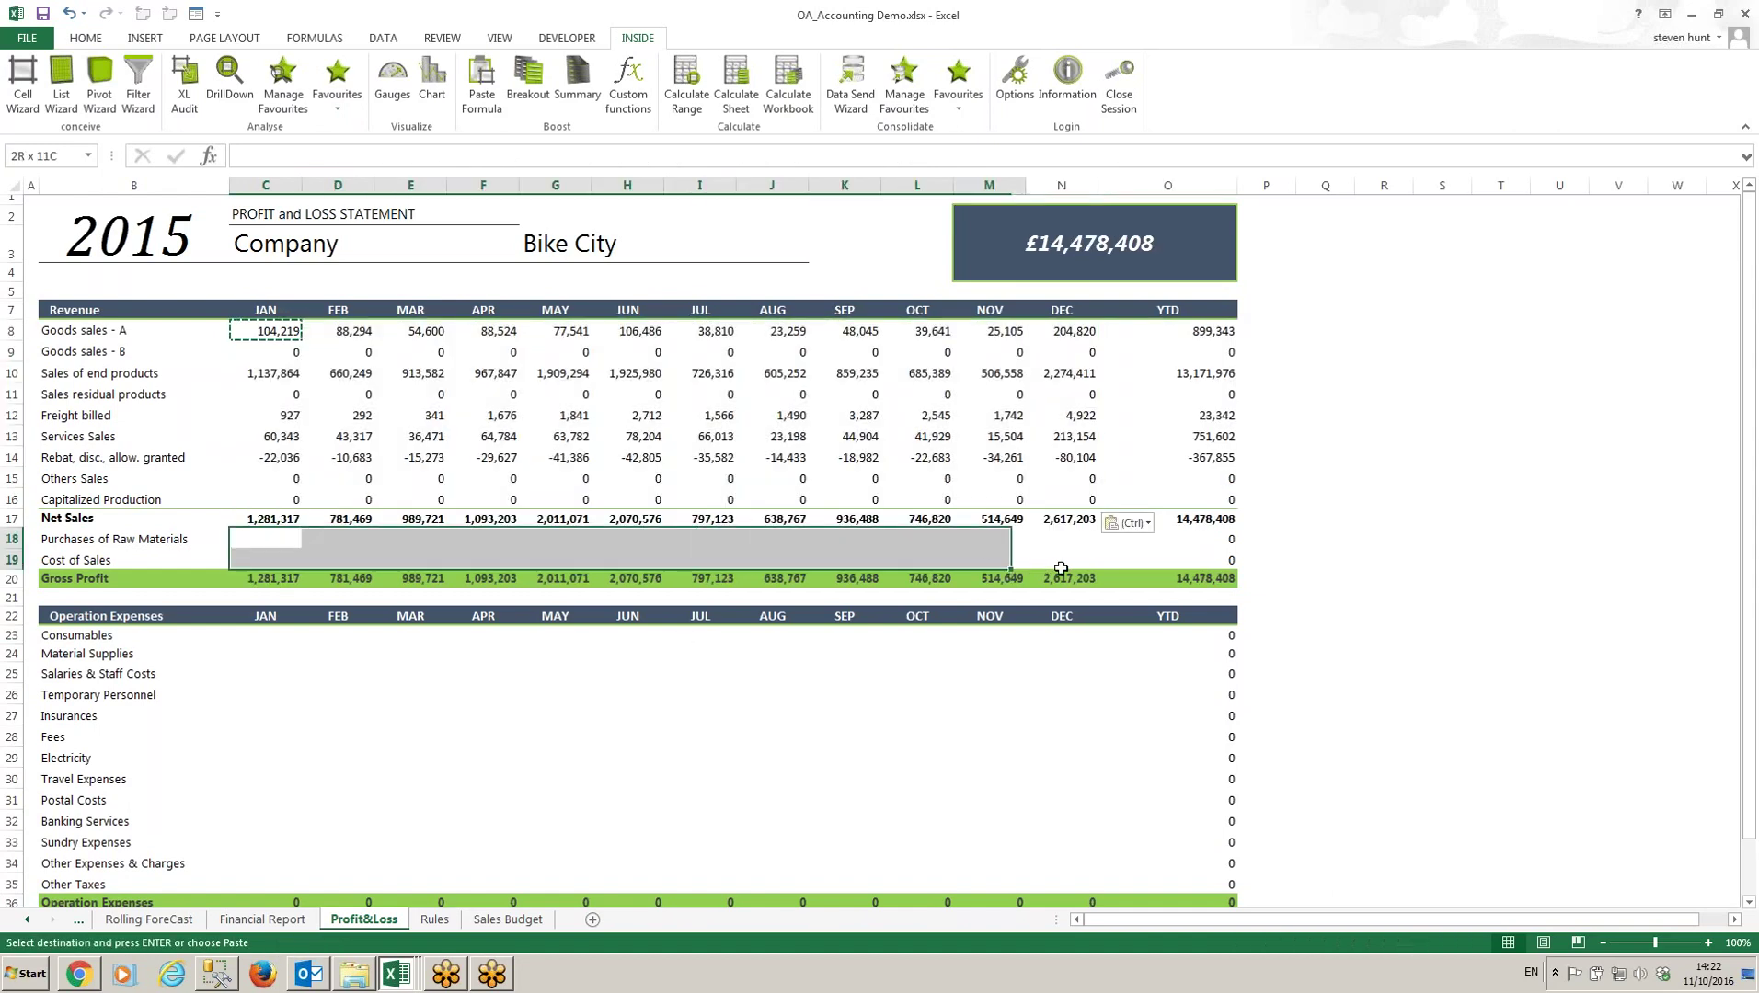
{"action": "key", "text": "ctrl+v"}
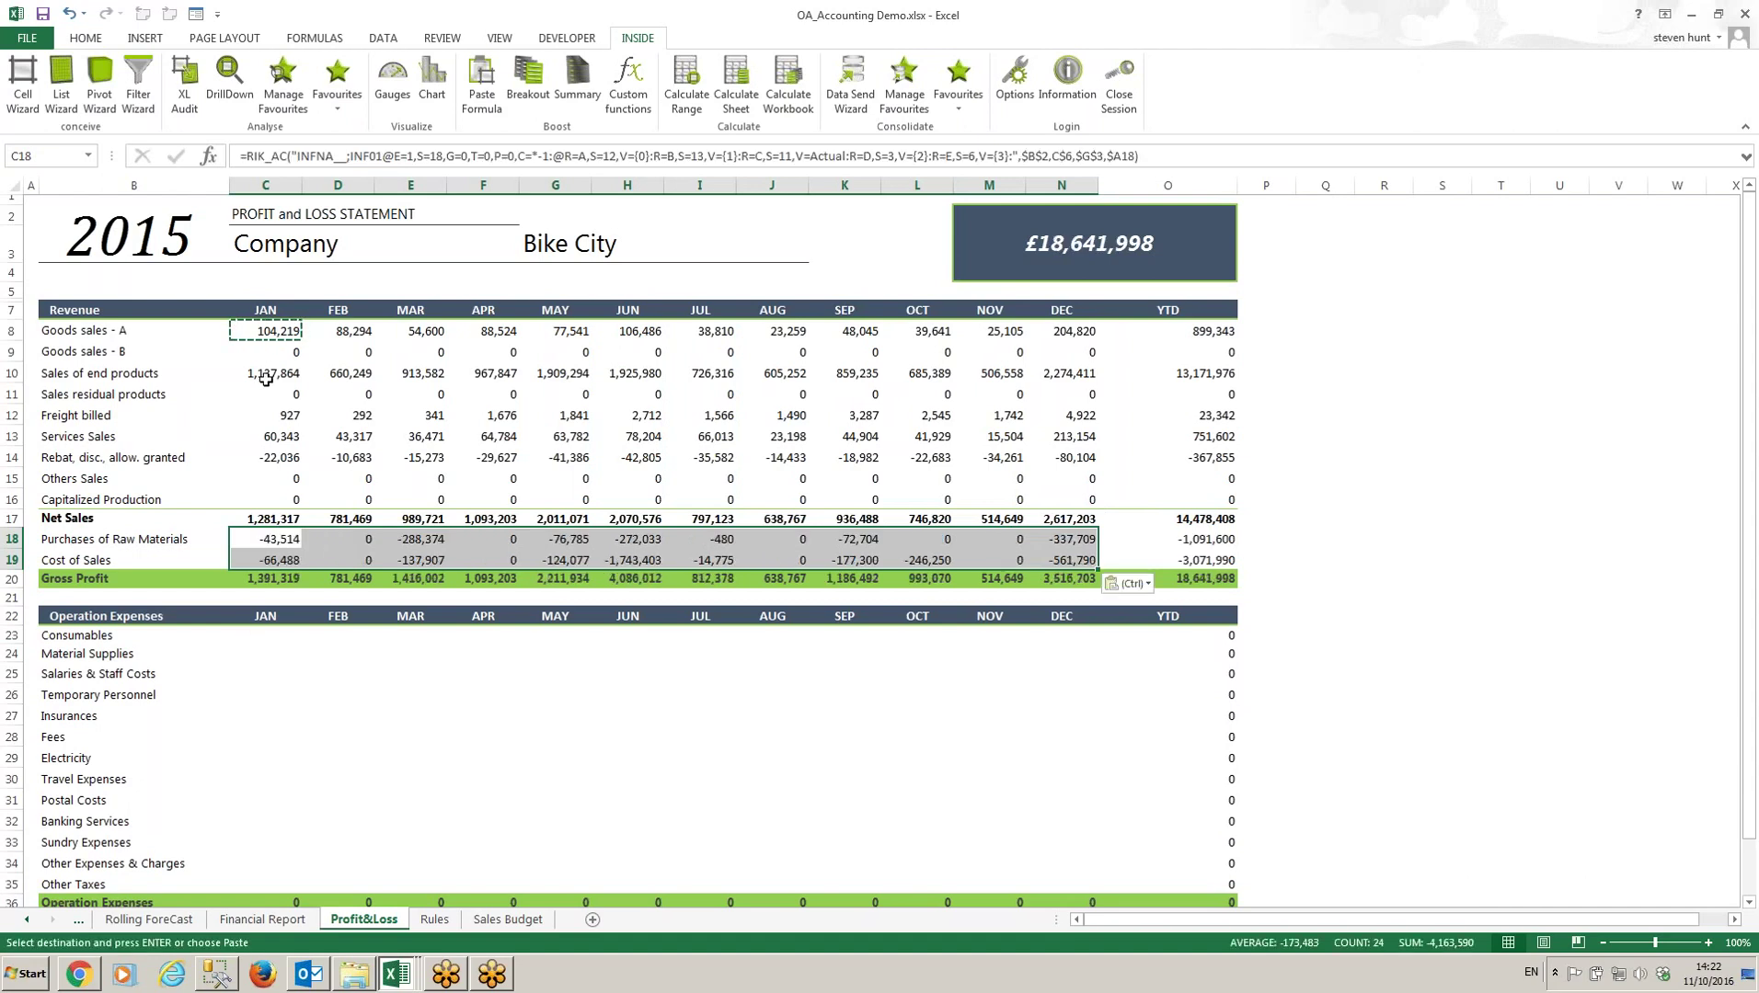
{"action": "left_click", "coordinate": [266, 641]}
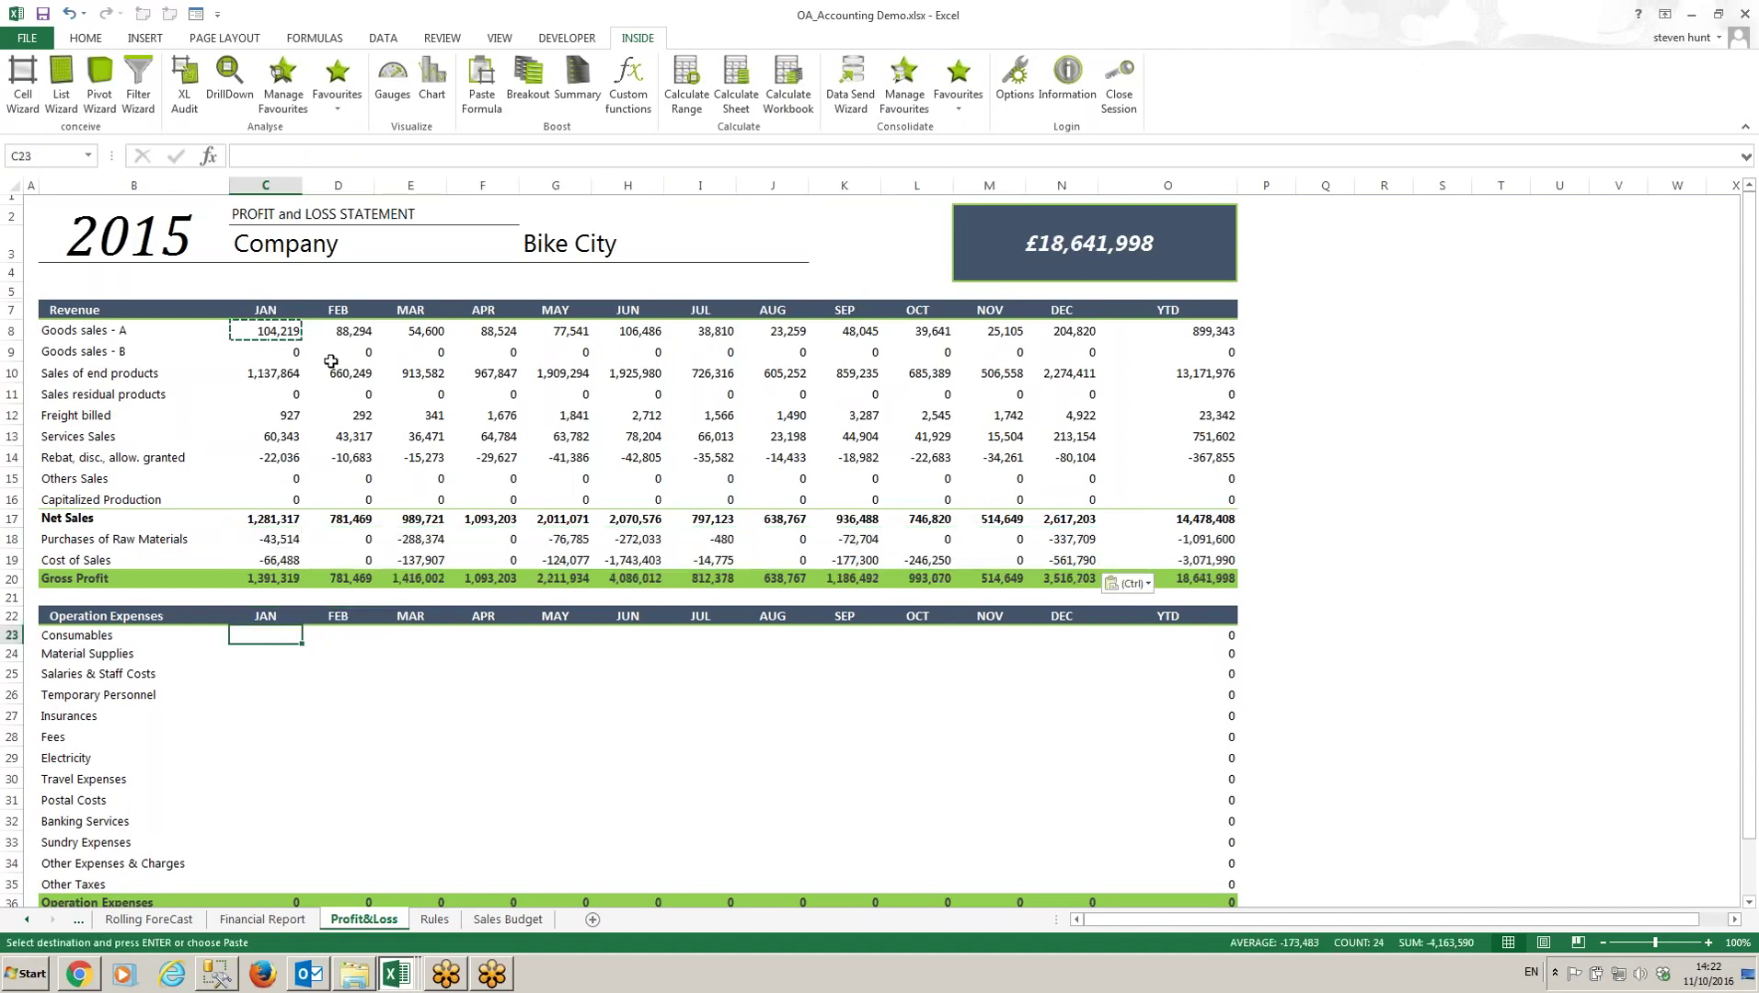
{"action": "left_click", "coordinate": [277, 332]}
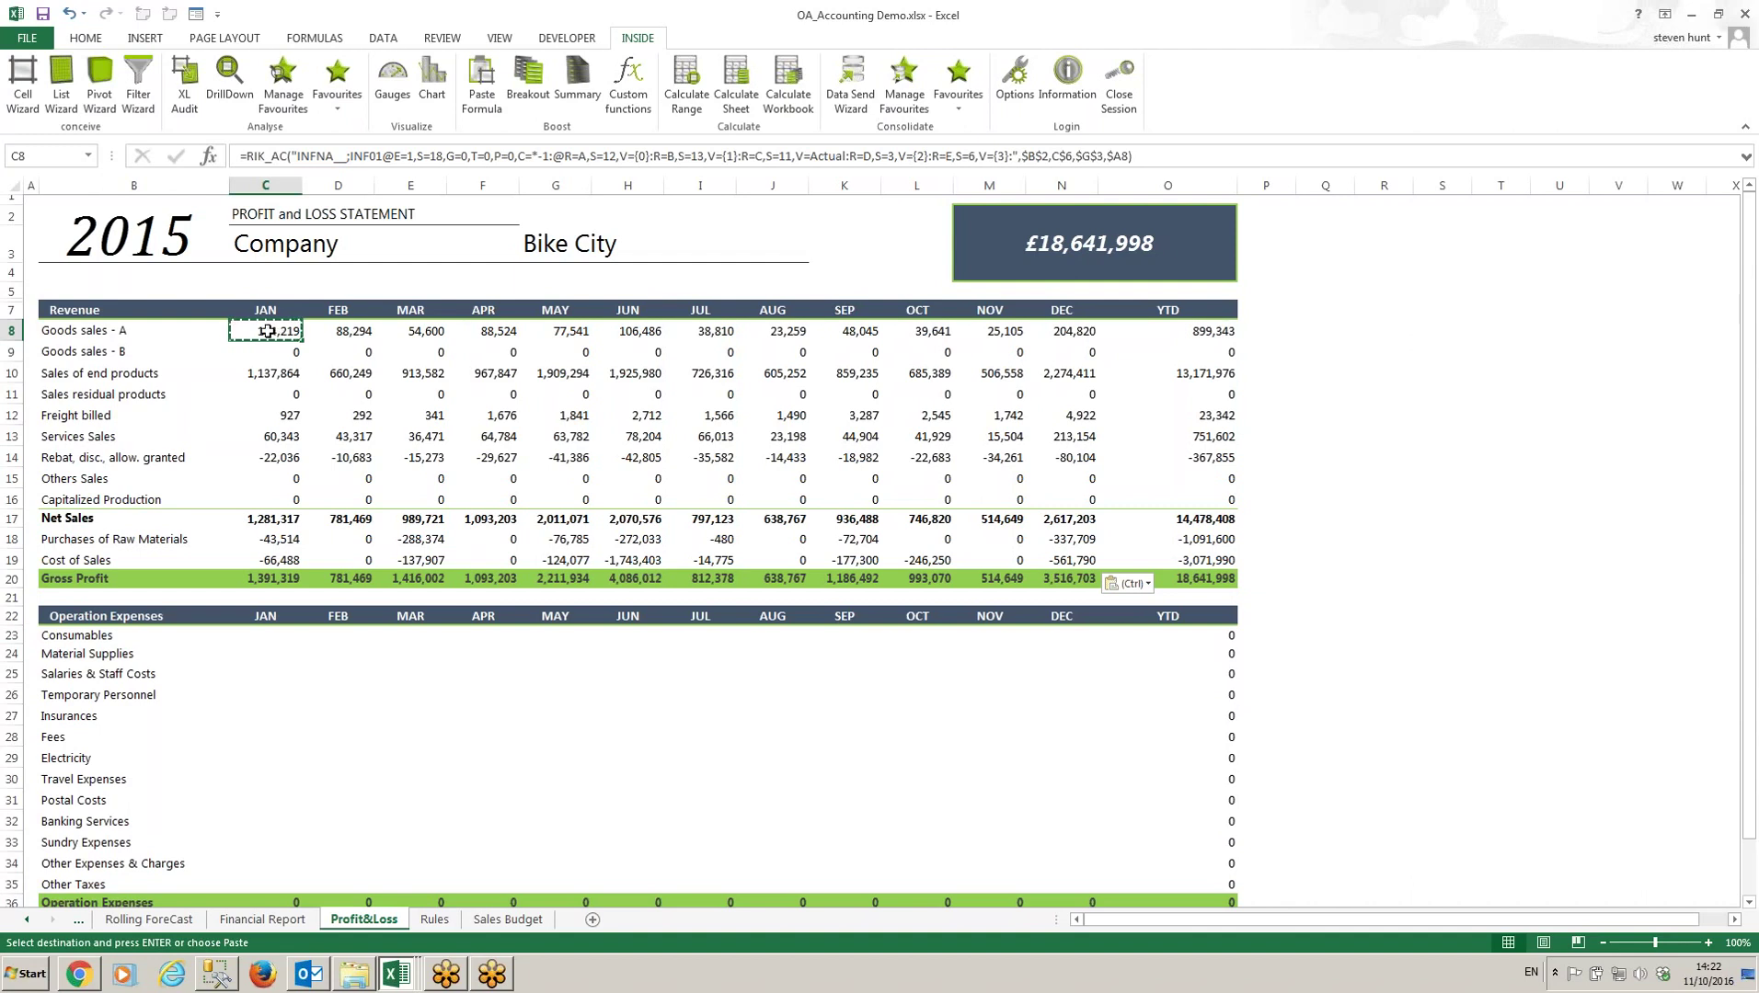
Step: Inspect the Cell Wizard definition of the January Goods sales - A formula in C8, including its Amount operation and value
{"action": "double_click", "coordinate": [283, 332]}
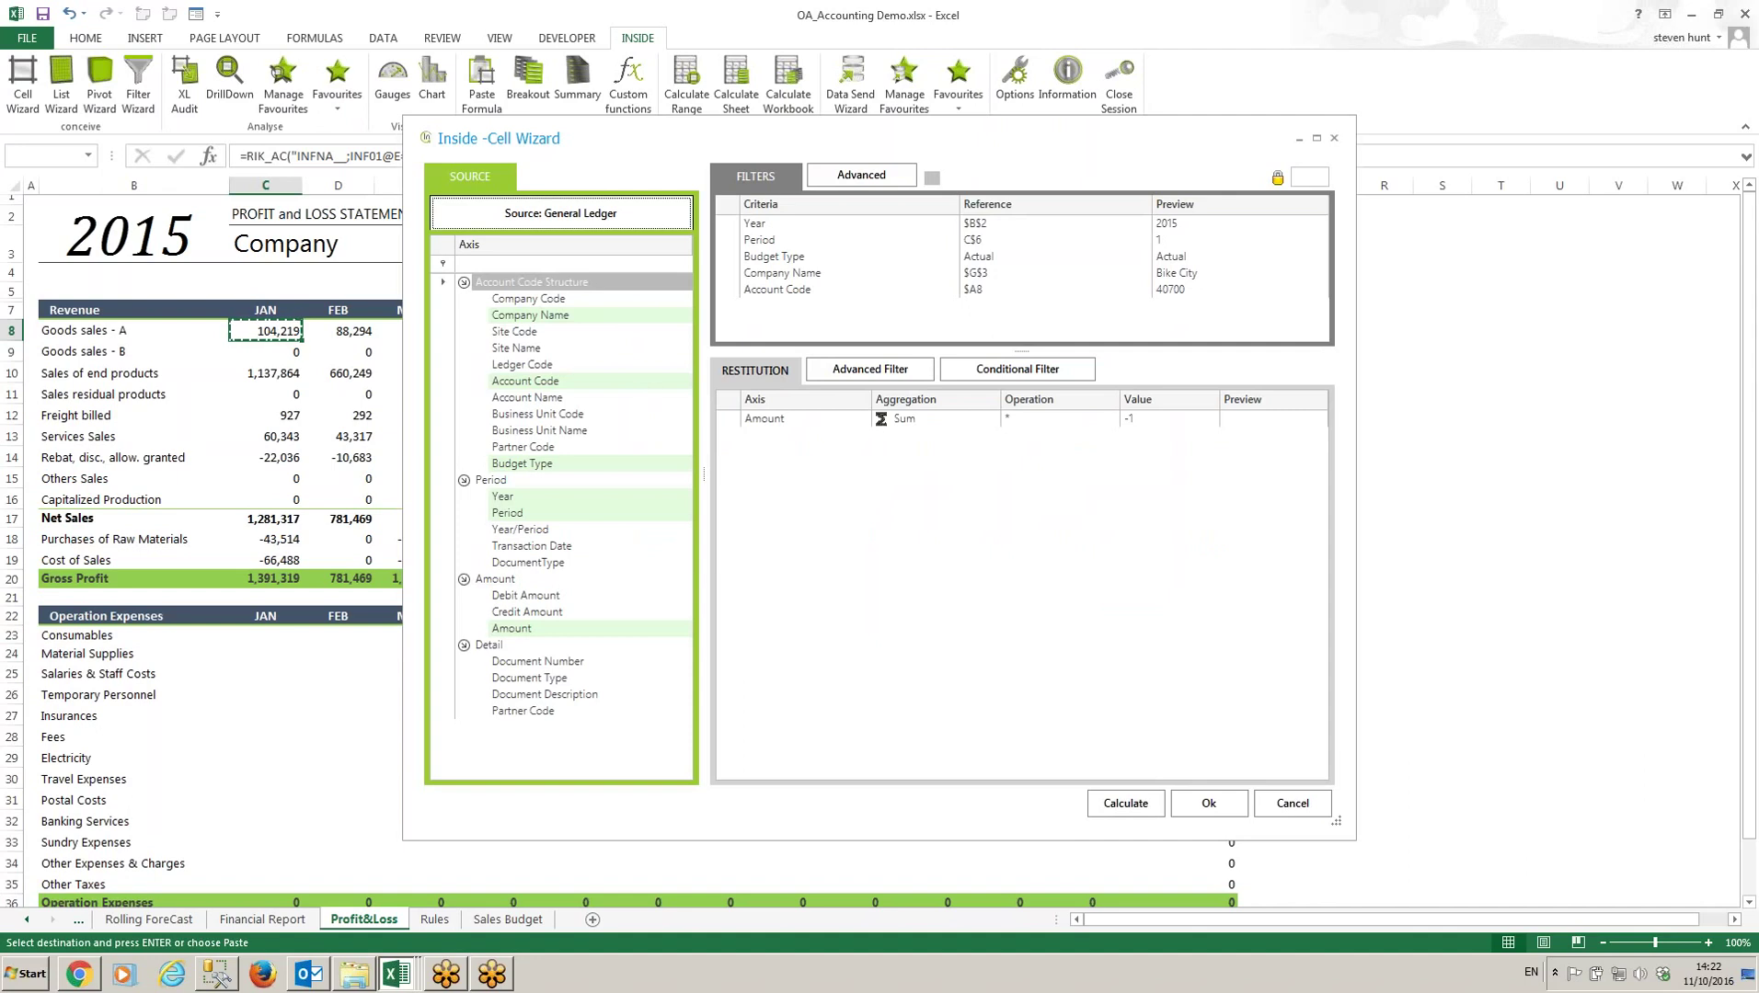
{"action": "left_click", "coordinate": [1039, 423]}
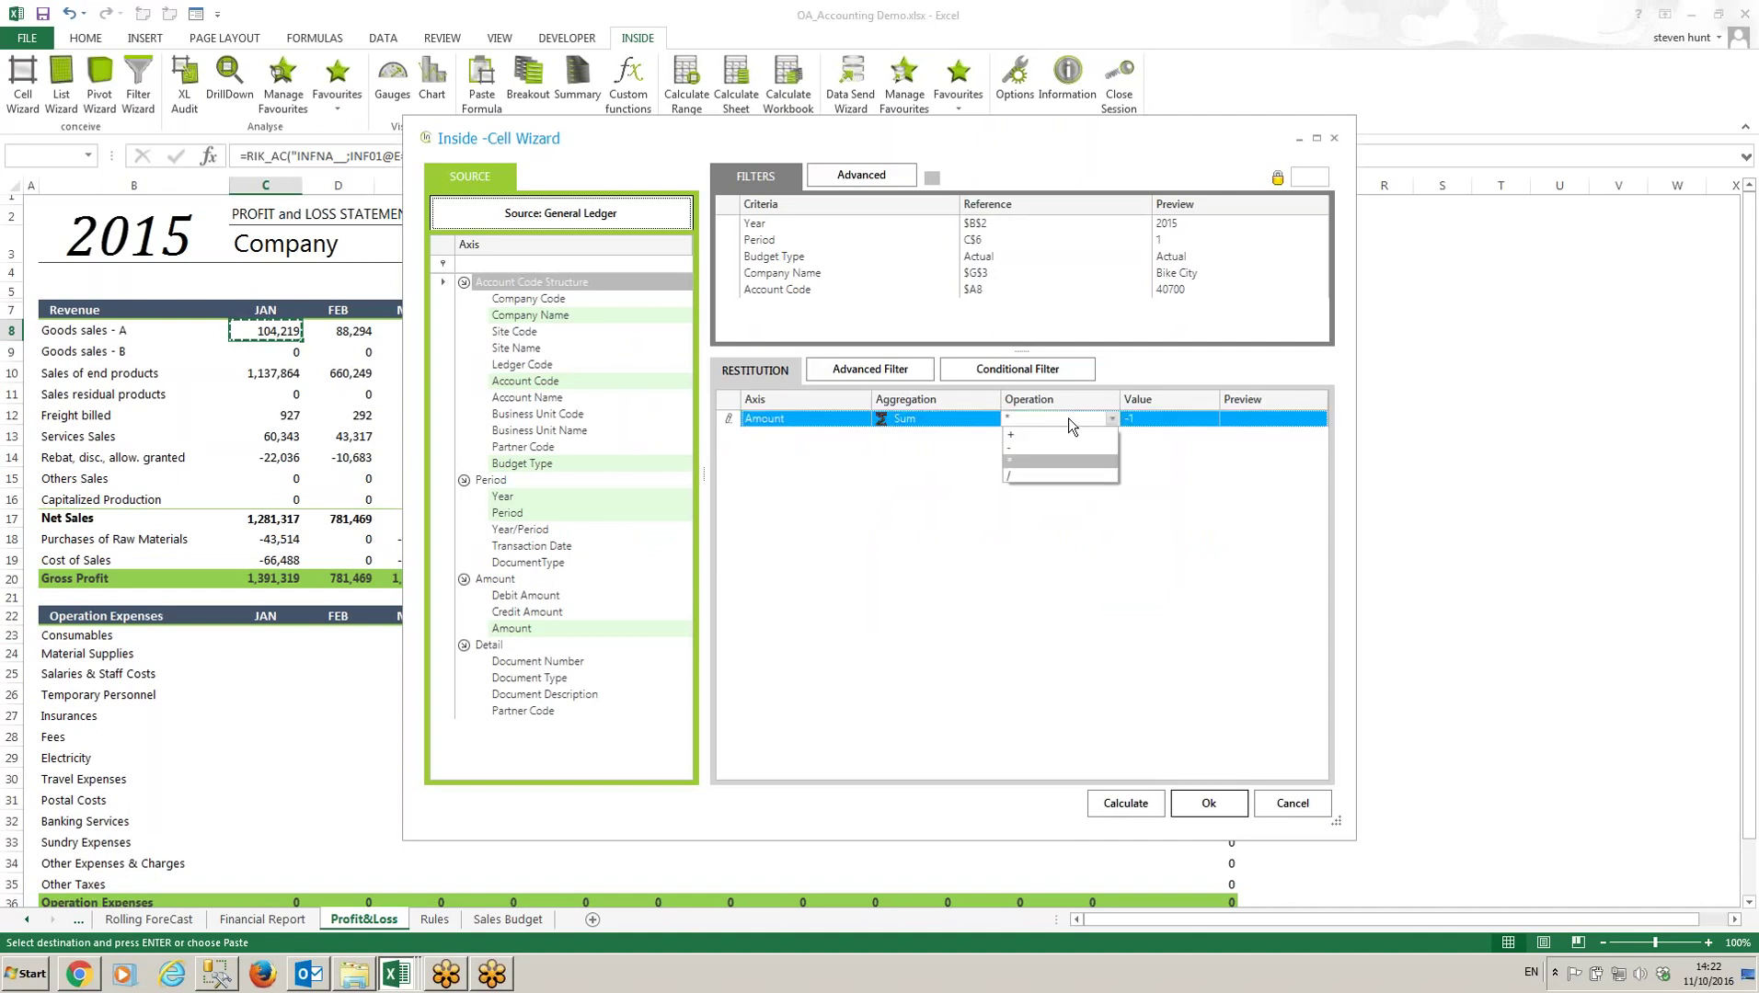
{"action": "left_click", "coordinate": [1165, 422]}
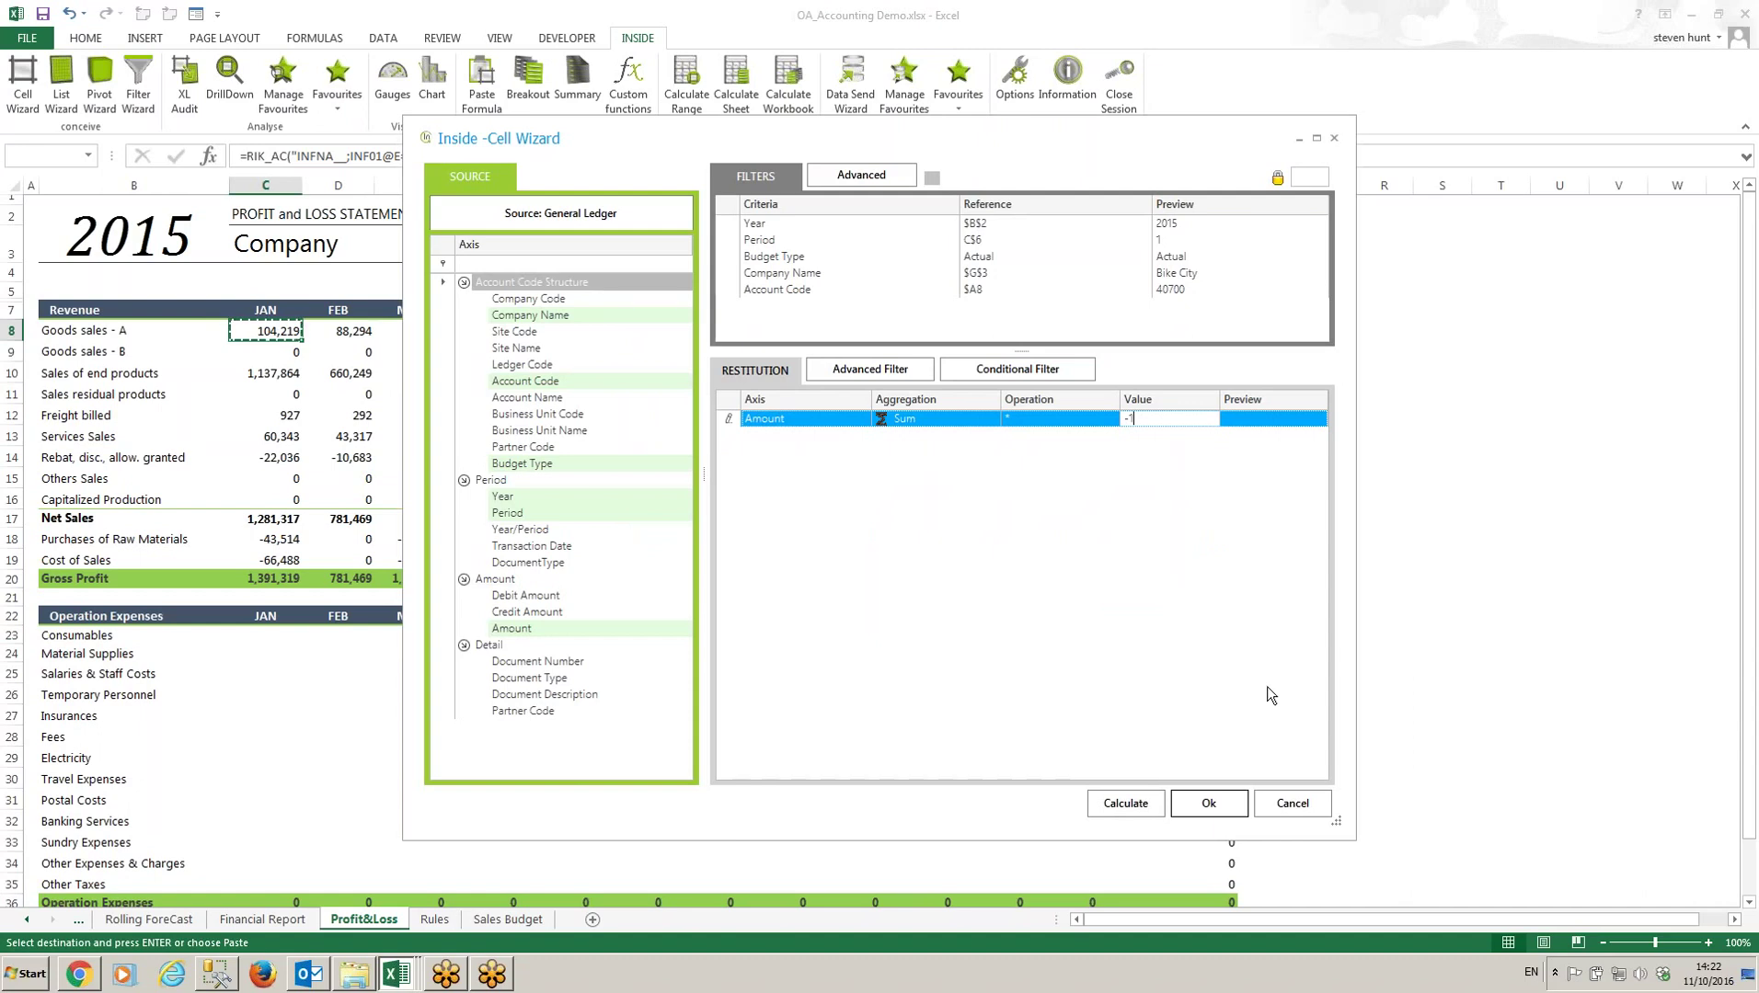
{"action": "left_click", "coordinate": [1207, 804]}
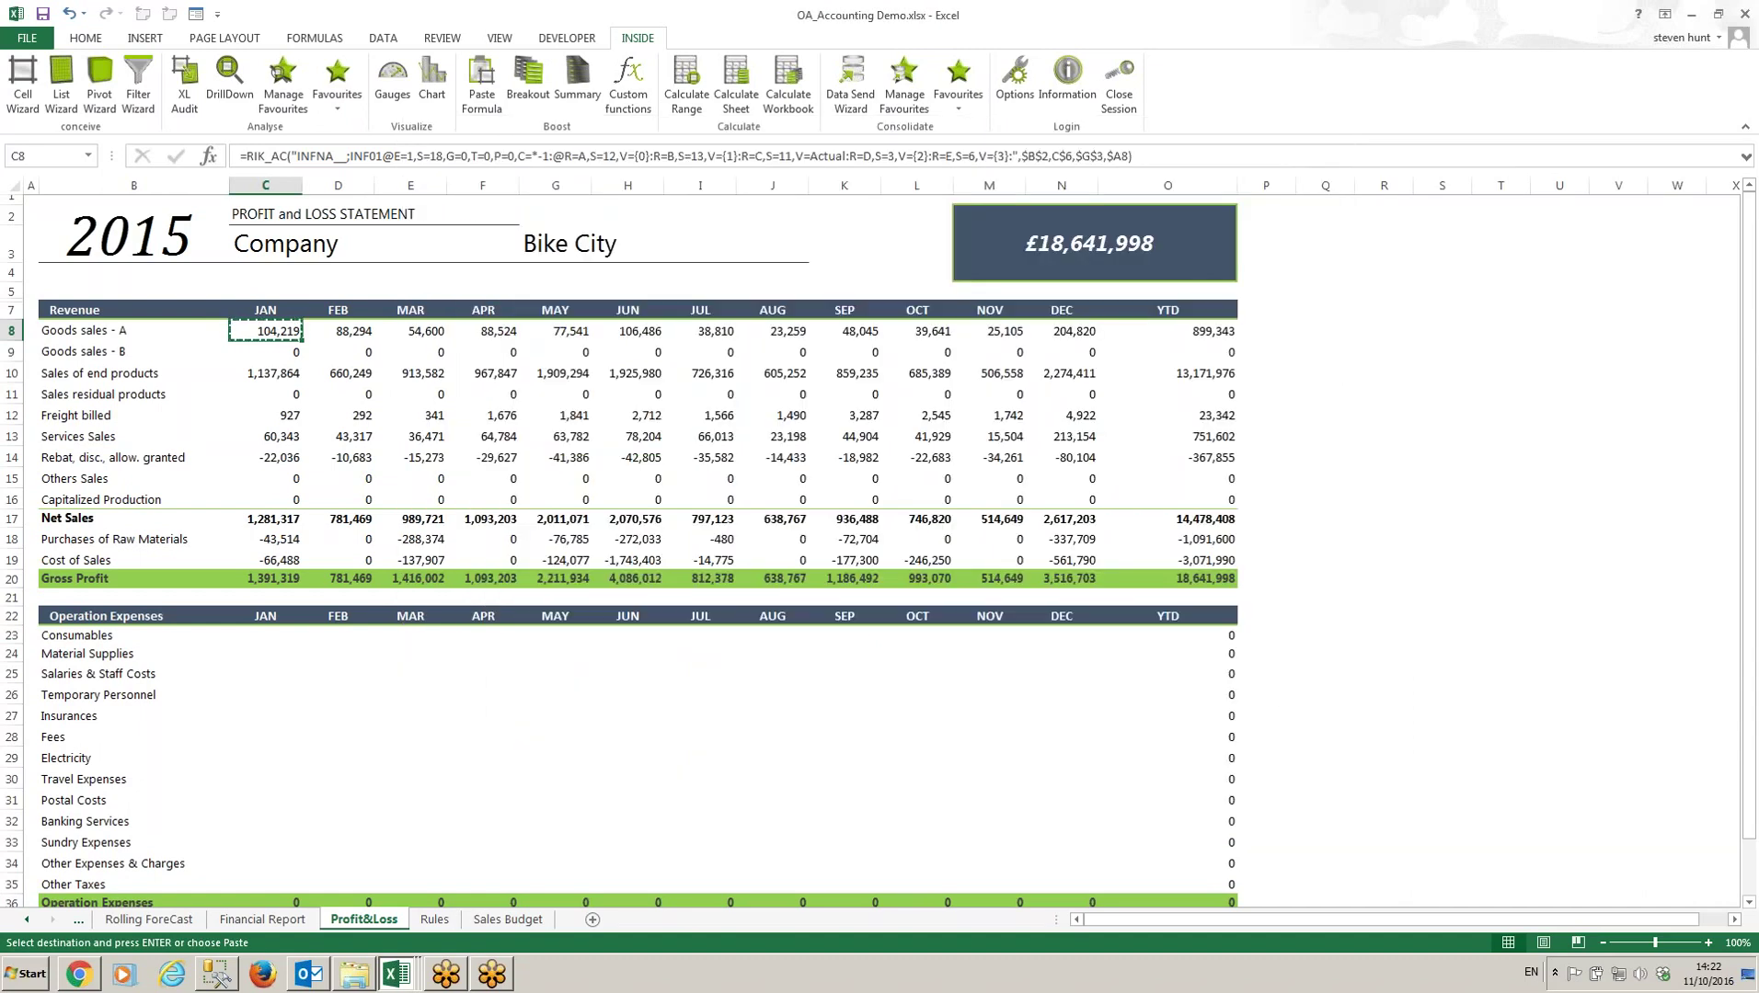
Step: Paste the ledger formula into January Consumables (C23) and remove the -1 multiplier from its Amount in the Cell Wizard
{"action": "left_click", "coordinate": [241, 638]}
{"action": "key", "text": "ctrl+v"}
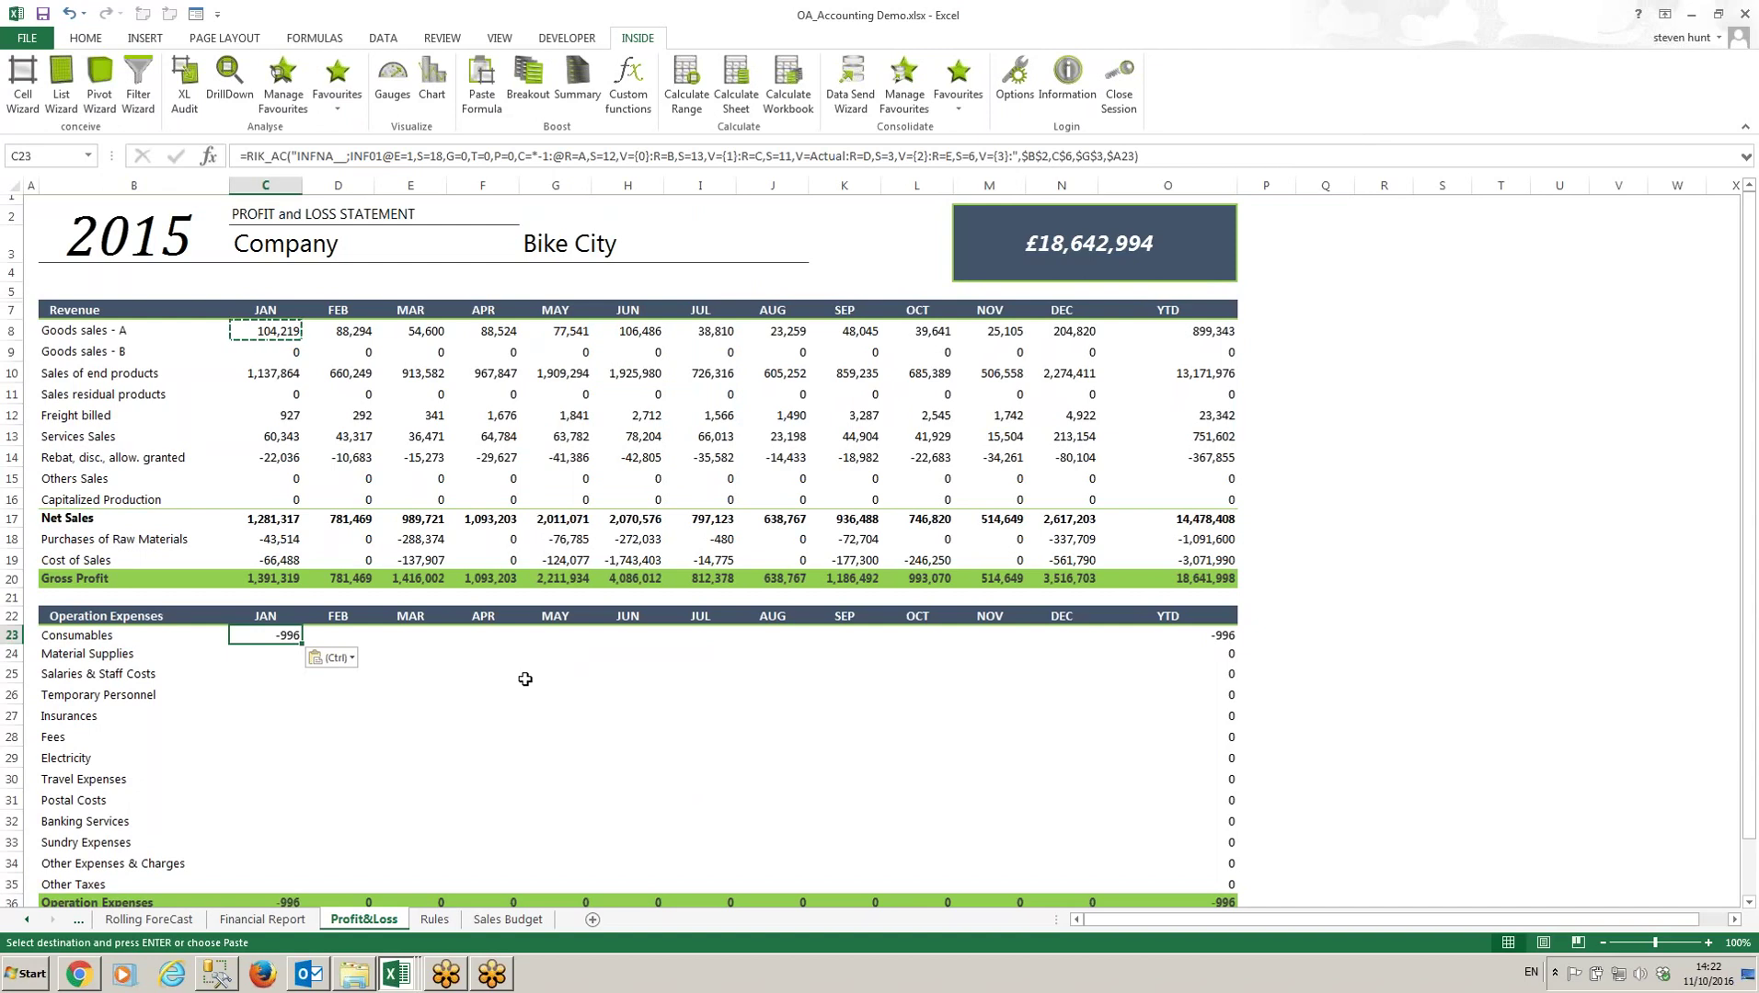
{"action": "double_click", "coordinate": [273, 635]}
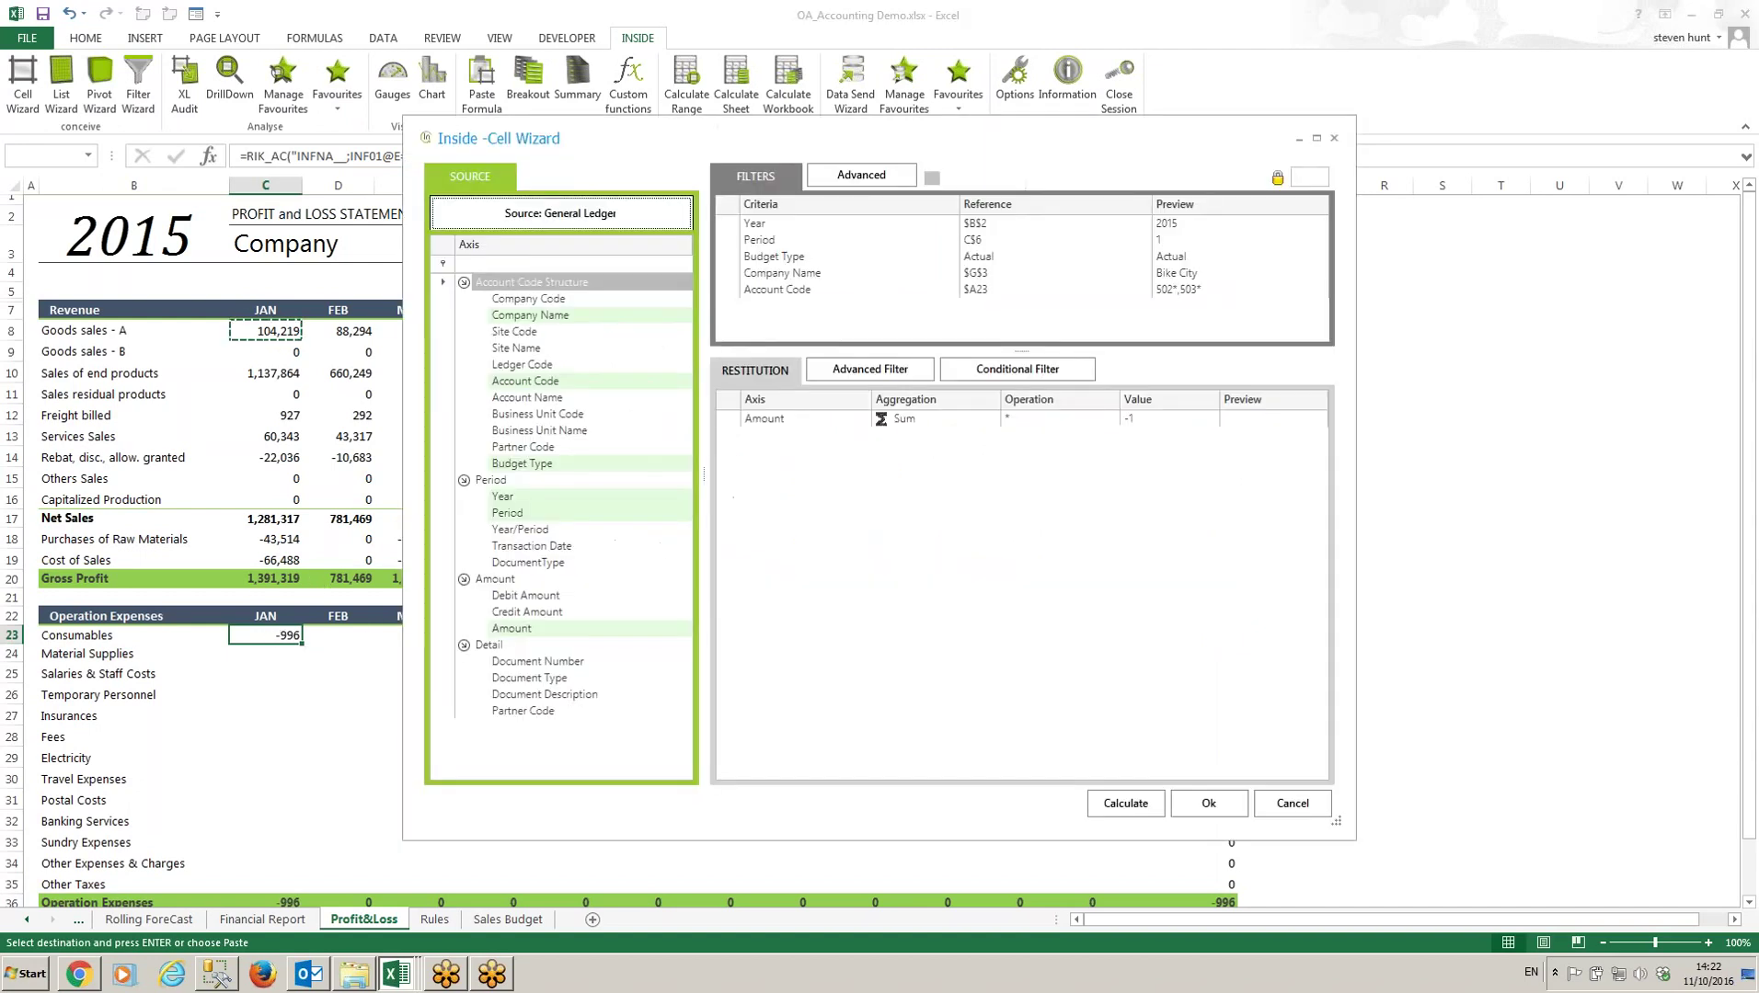
{"action": "left_click", "coordinate": [1182, 425]}
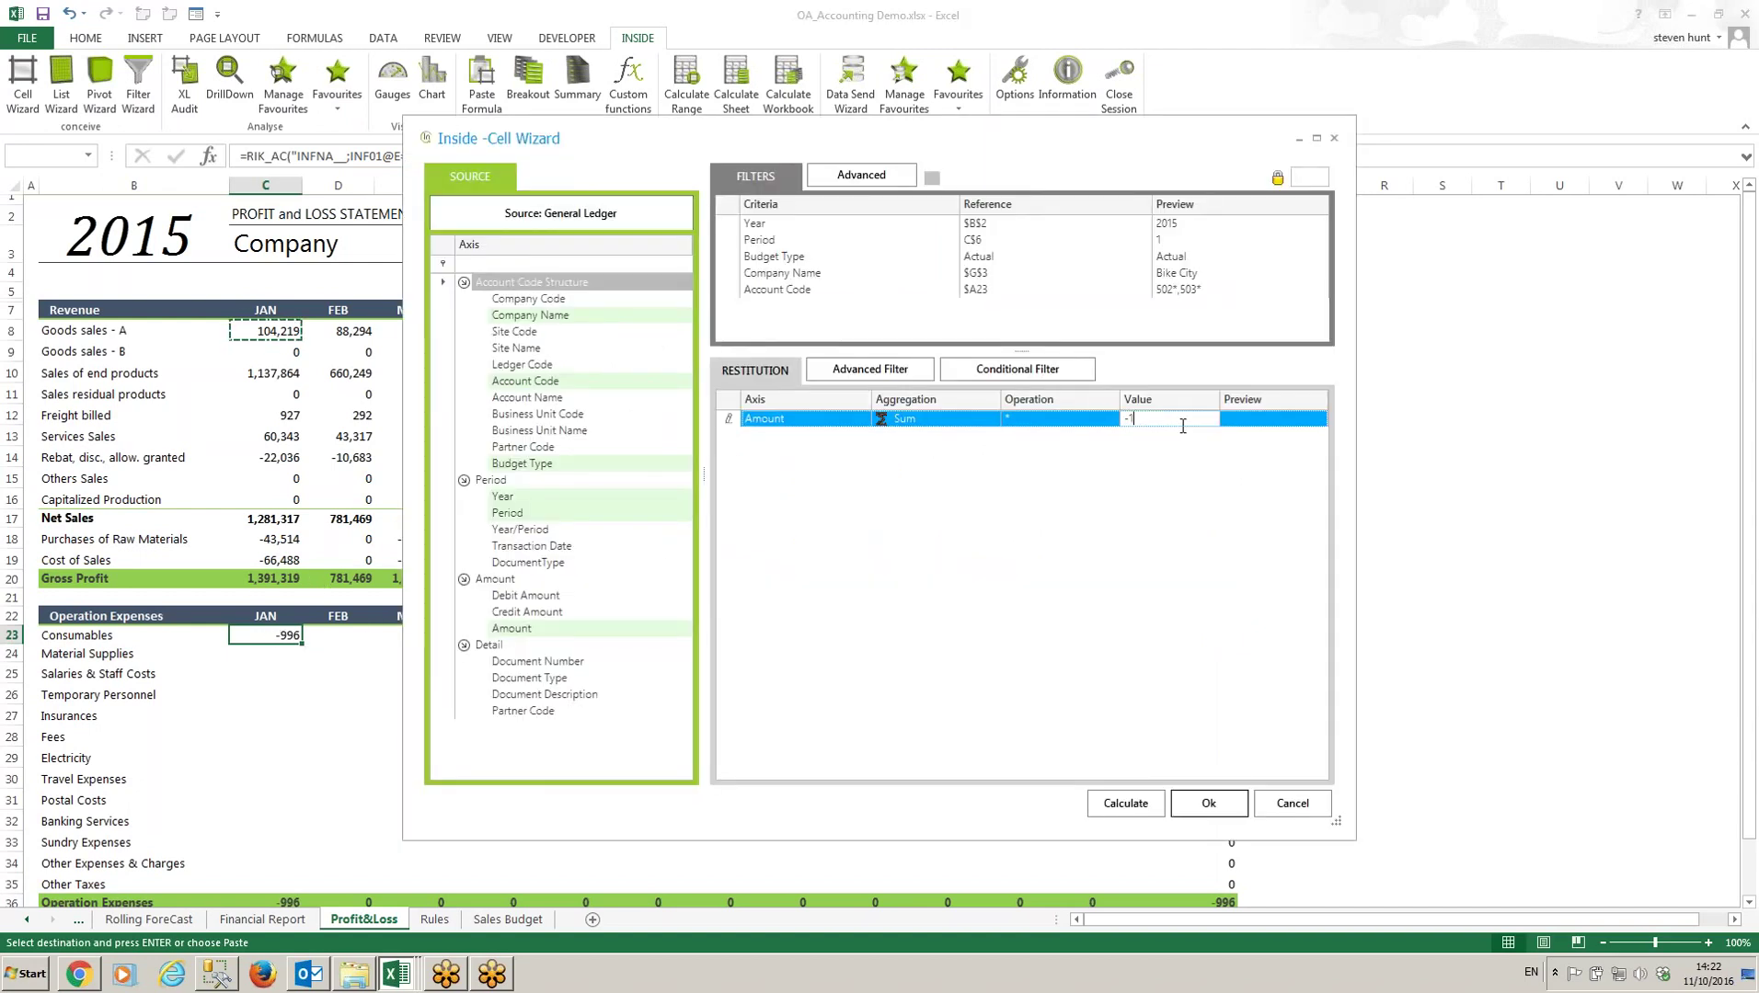
{"action": "left_click", "coordinate": [1208, 803]}
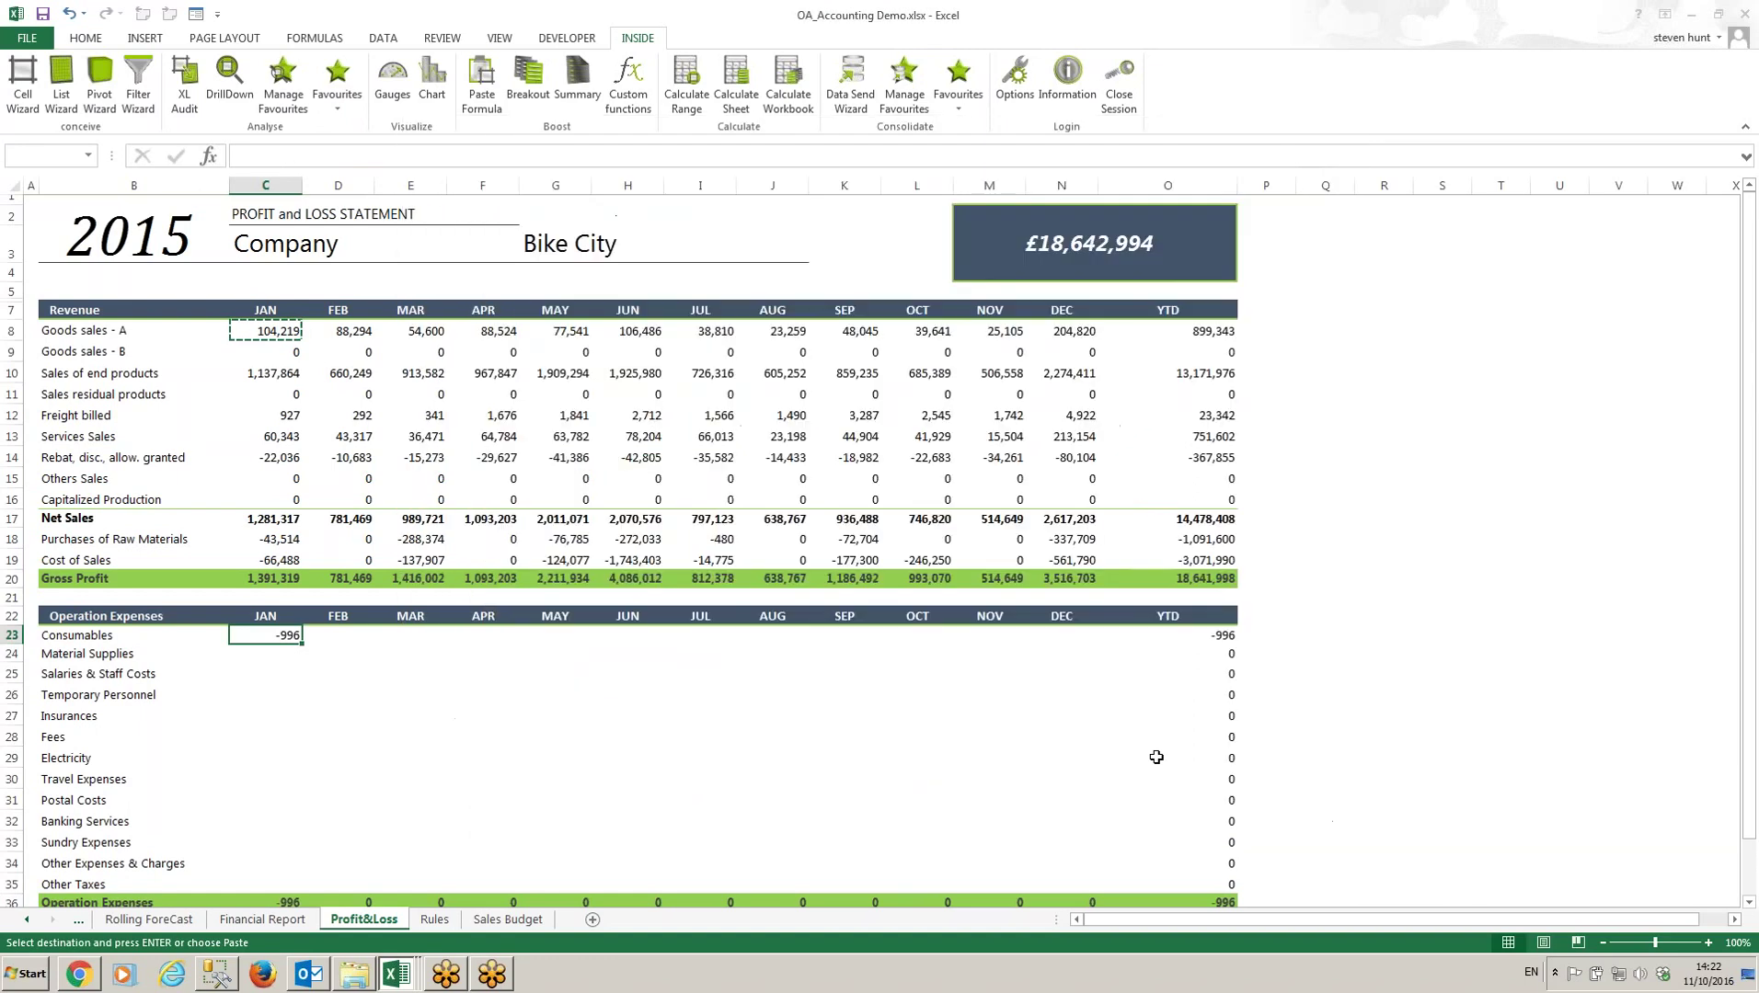
Step: Copy the Consumables formula across January to December for Consumables through Other Expenses & Charges, C23:N34
{"action": "key", "text": "ctrl+c"}
{"action": "left_click_drag", "start_coordinate": [284, 635], "coordinate": [1090, 865]}
{"action": "key", "text": "ctrl+v"}
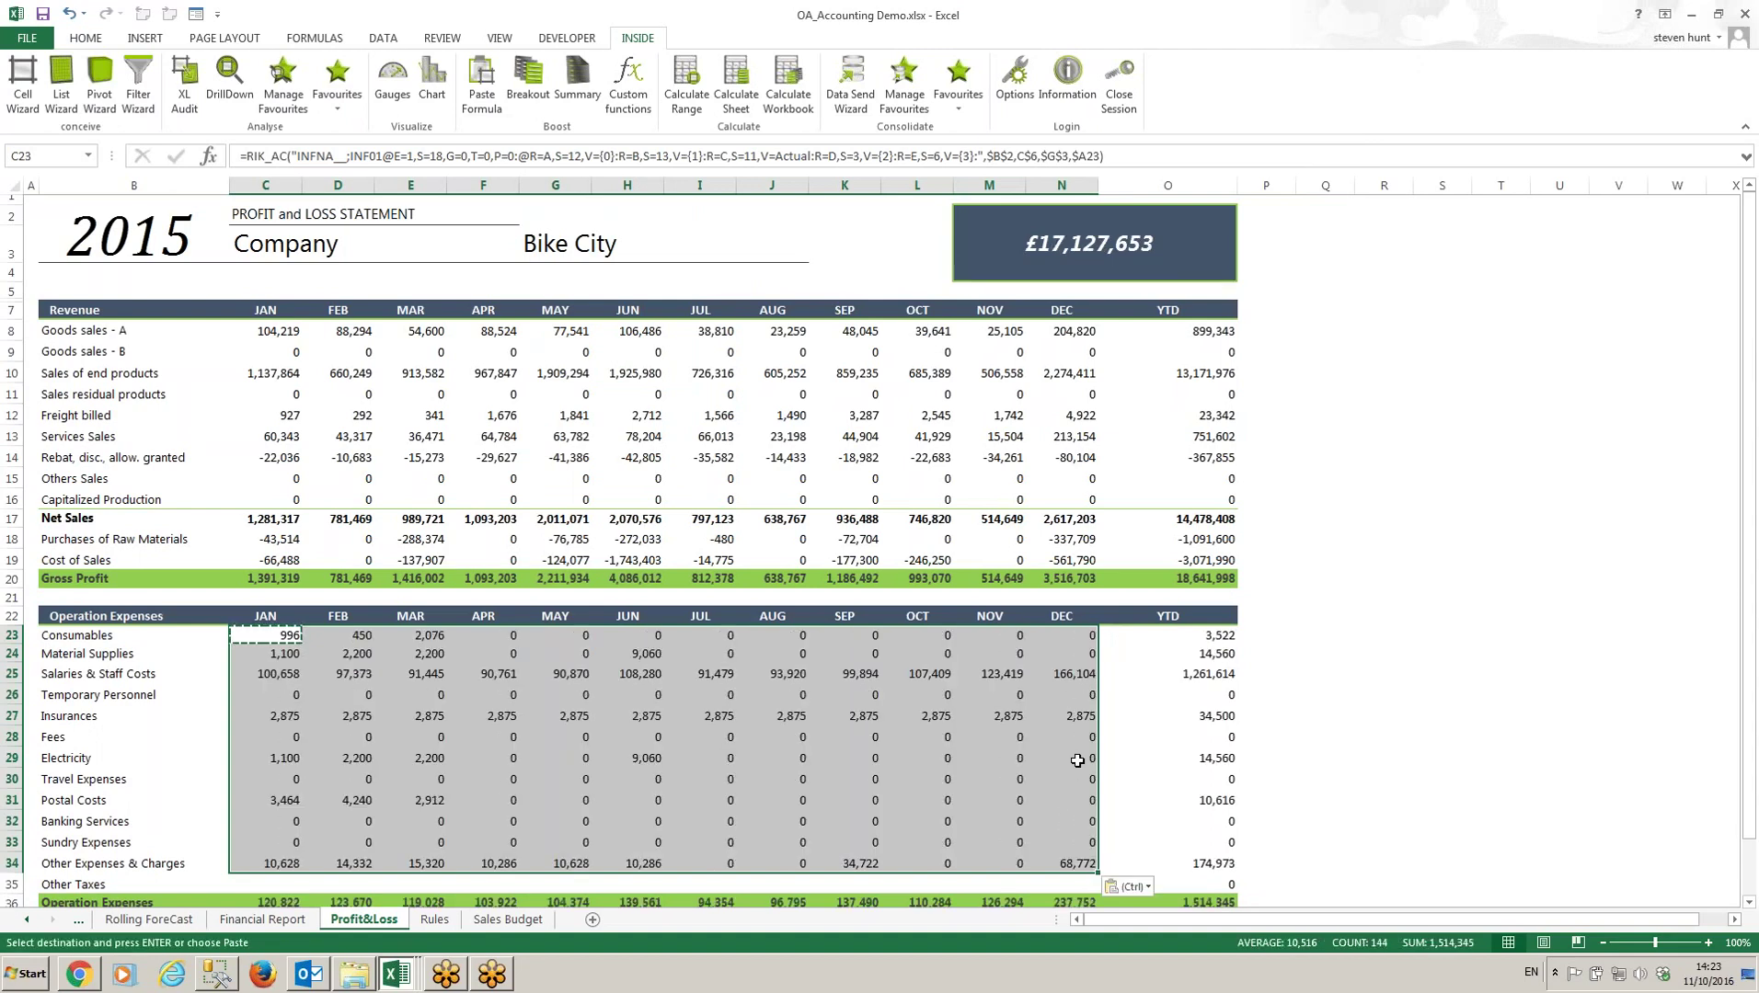
Step: Change the company filter of the Profit and Loss statement to Computer
{"action": "left_click", "coordinate": [580, 245]}
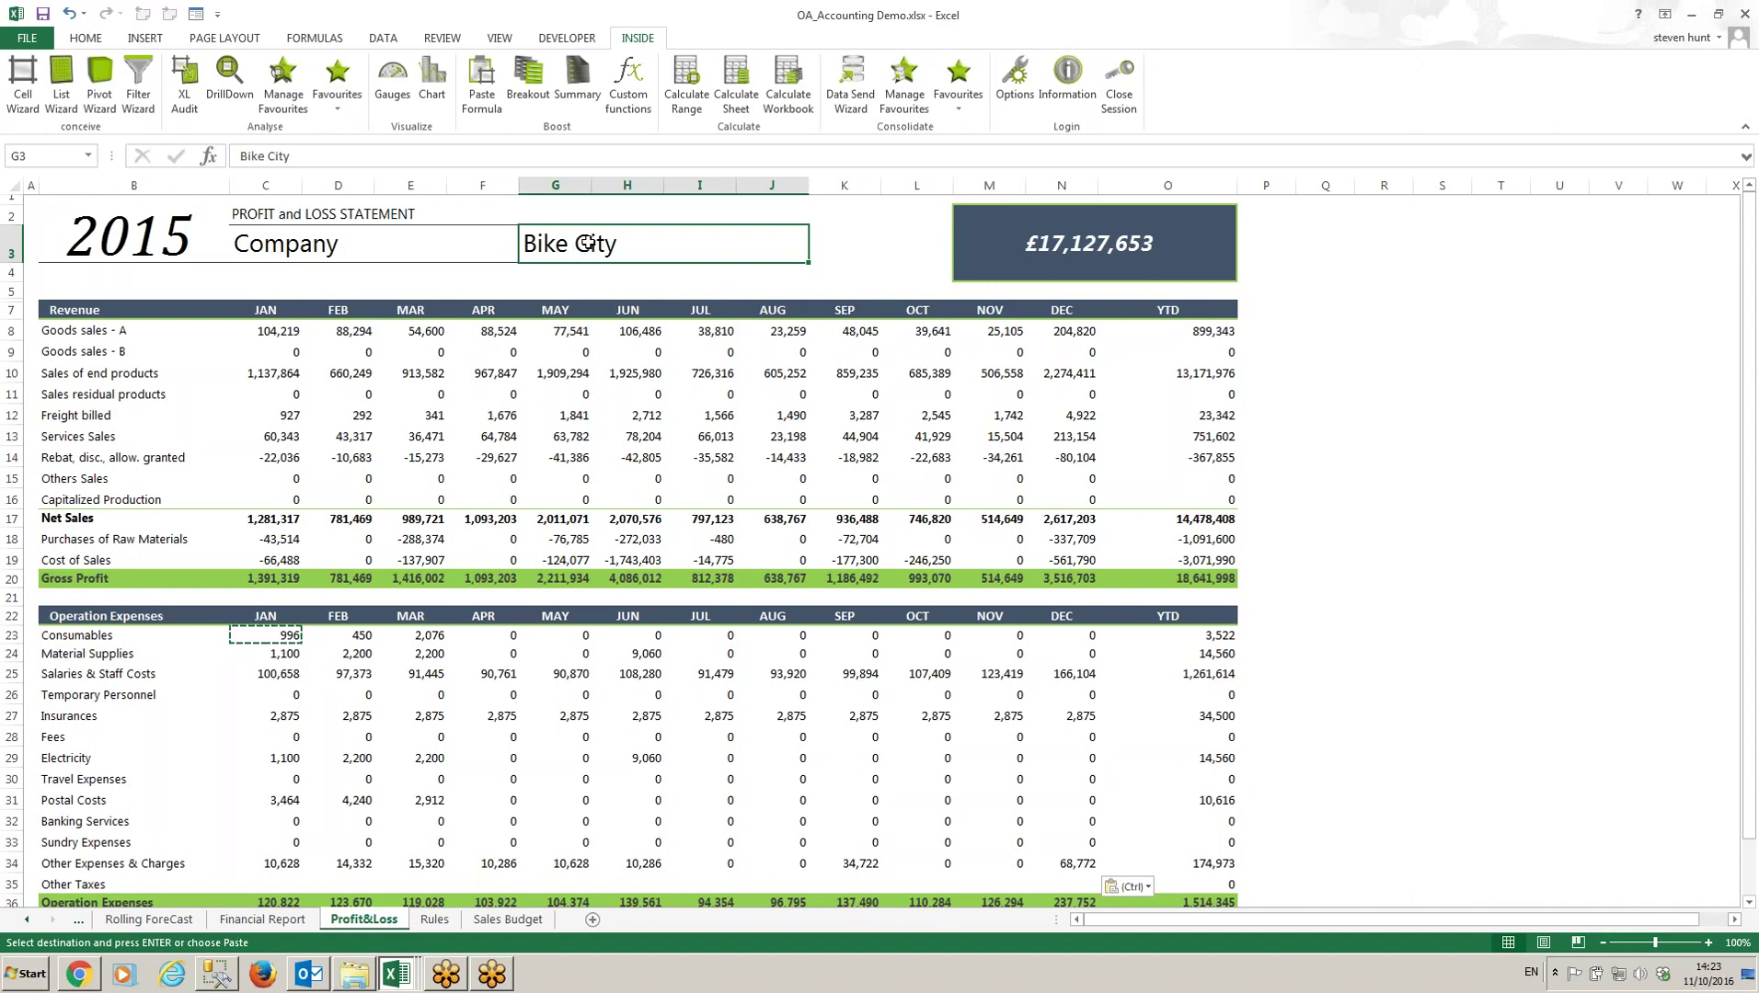
{"action": "double_click", "coordinate": [622, 247]}
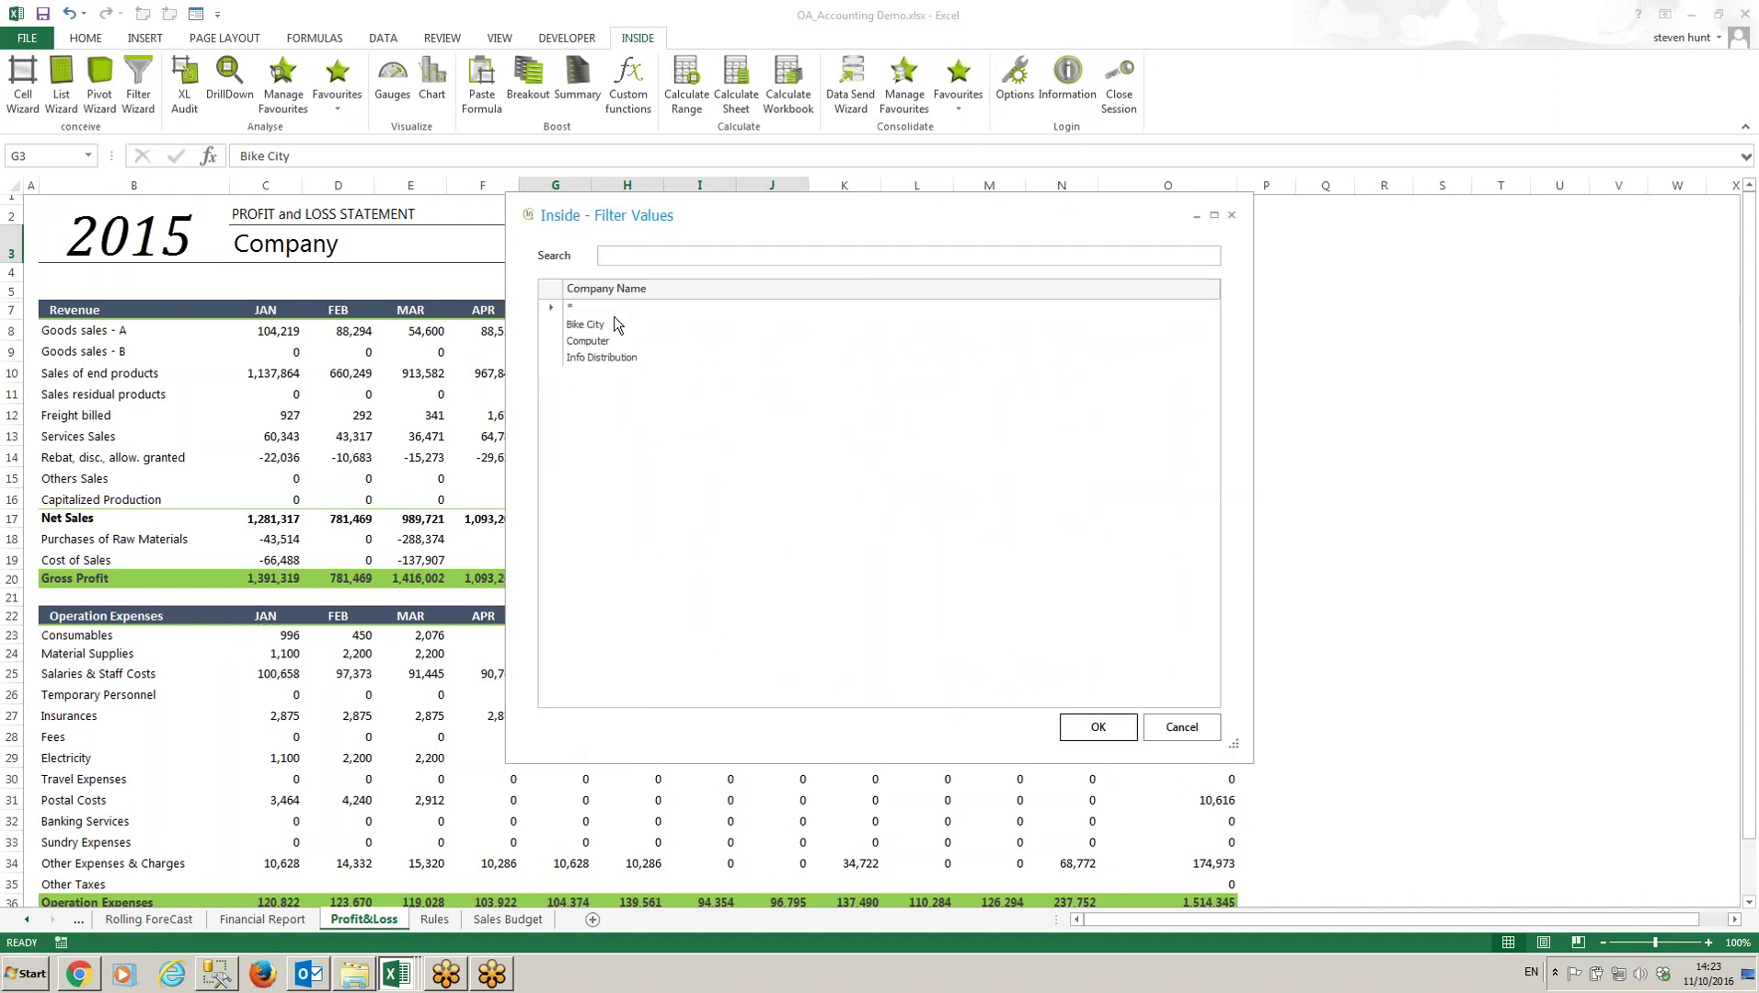
{"action": "left_click", "coordinate": [607, 341]}
{"action": "left_click", "coordinate": [1099, 726]}
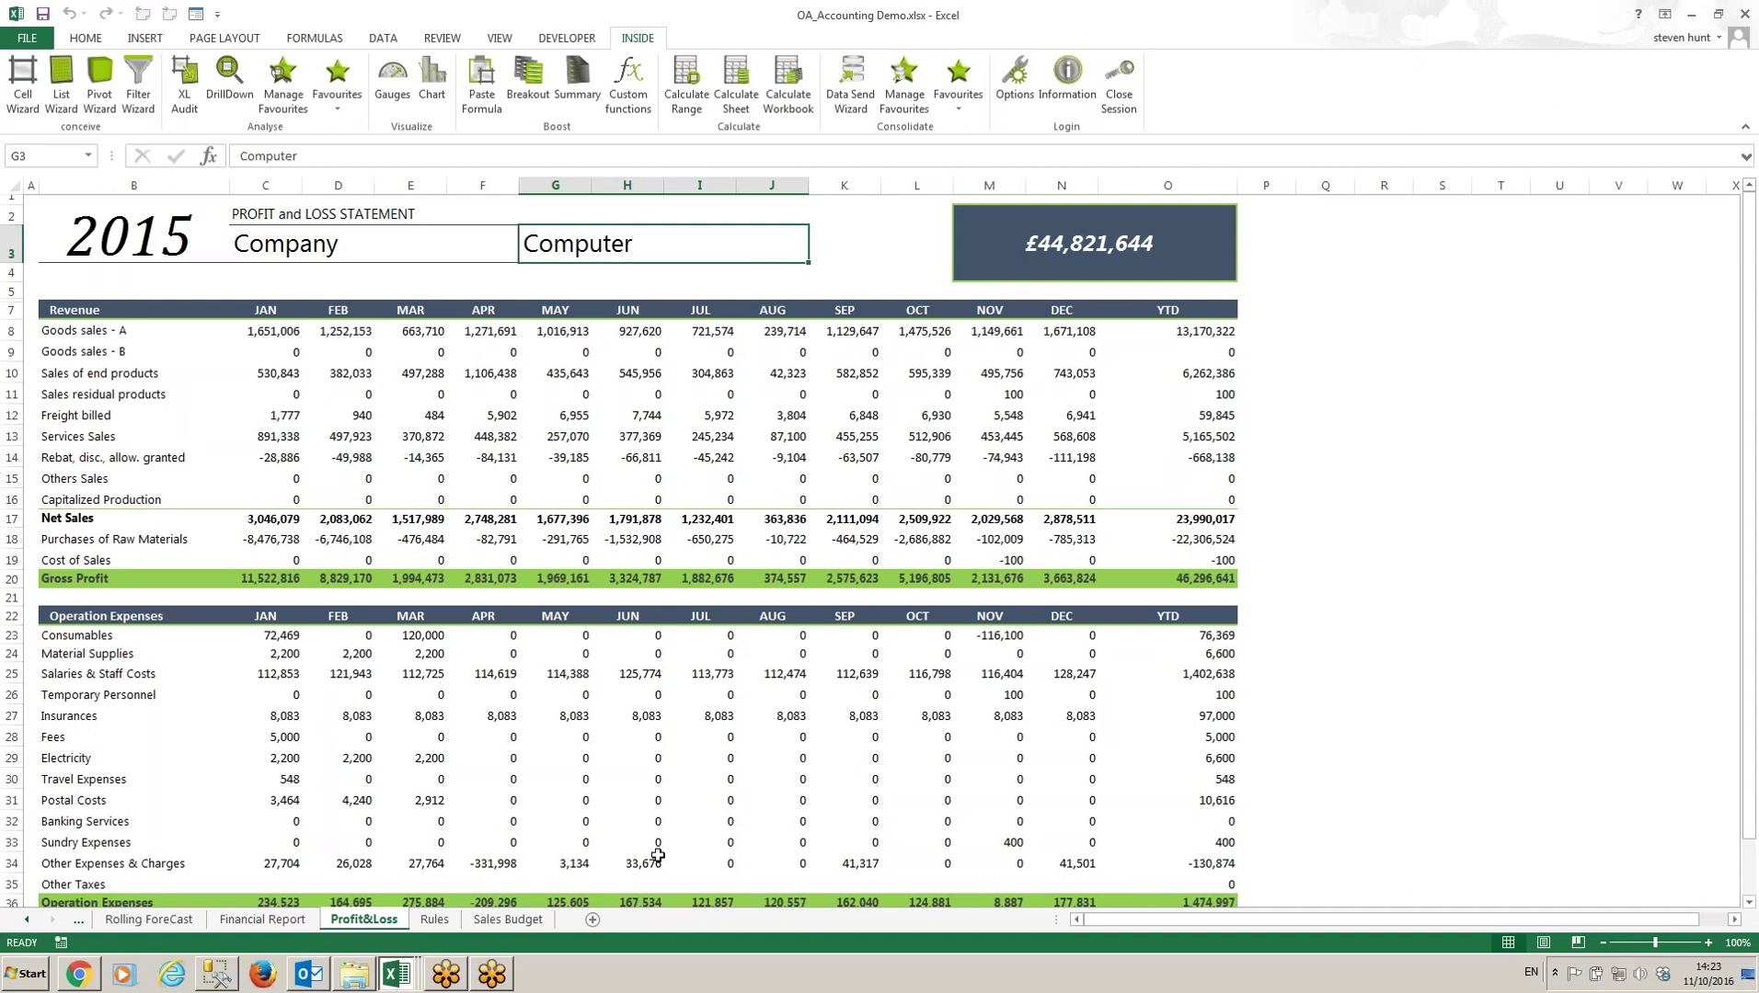
Step: Review the rule codes and their monthly distribution coefficients on the Rules sheet
{"action": "left_click", "coordinate": [429, 919]}
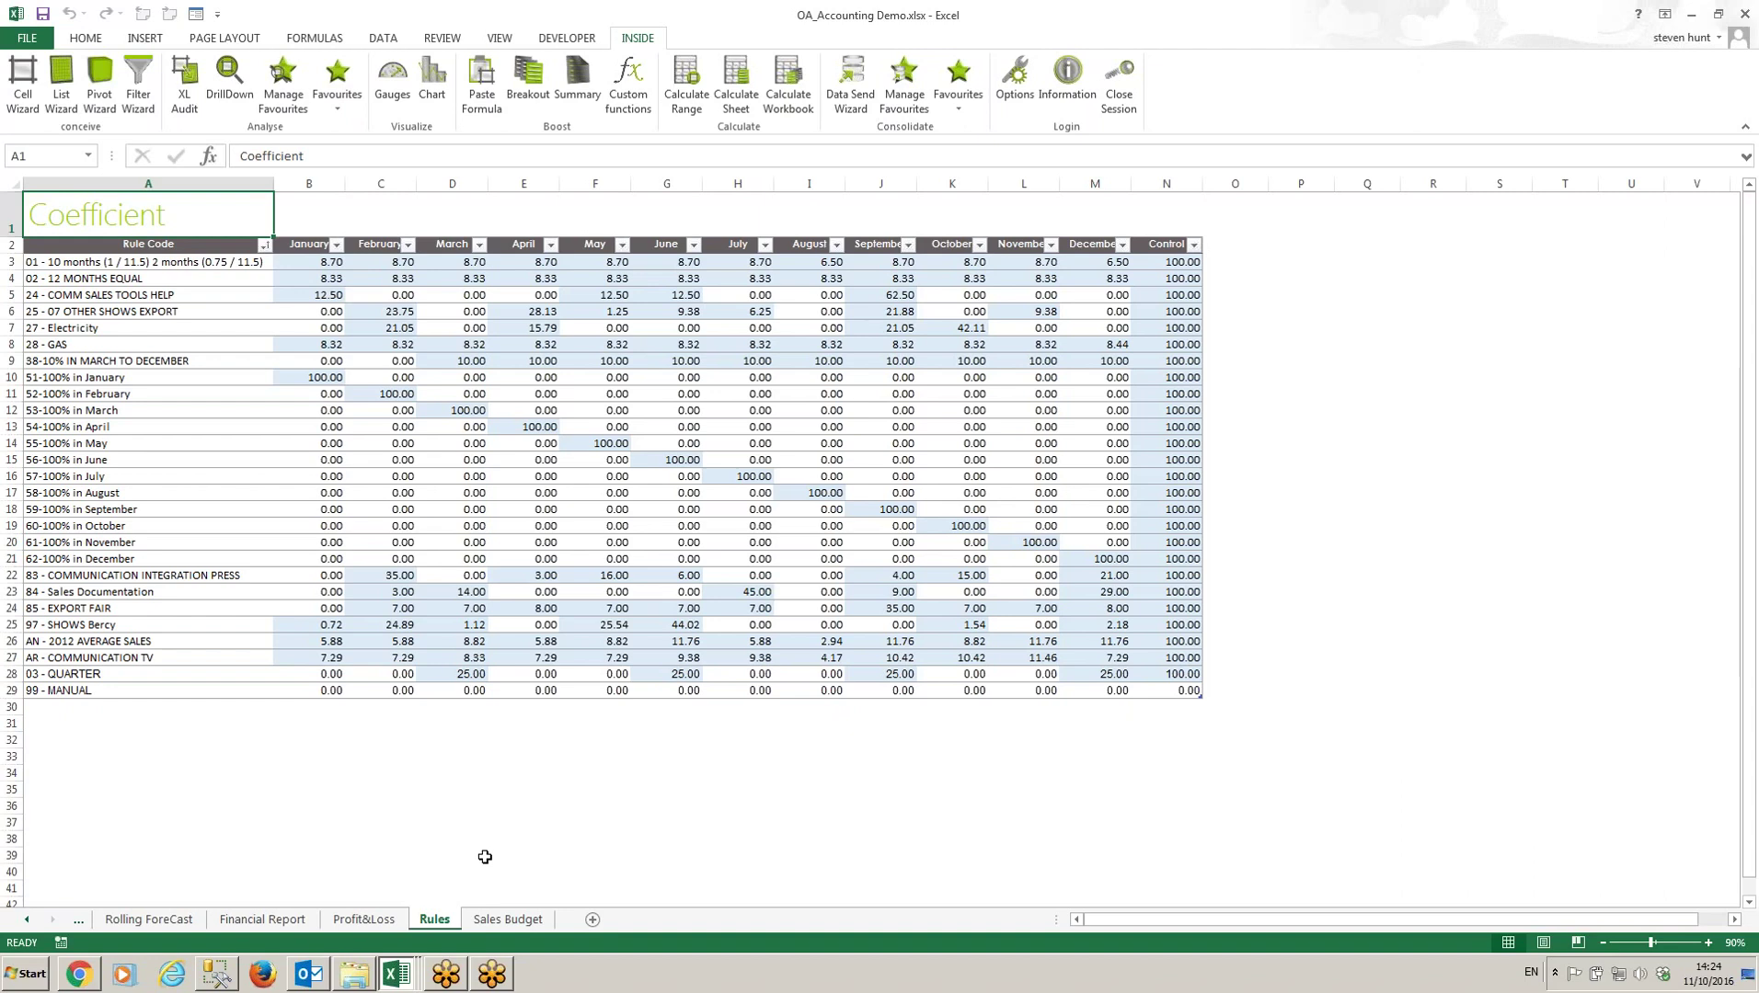
{"action": "left_click_drag", "start_coordinate": [103, 264], "coordinate": [125, 674]}
{"action": "left_click_drag", "start_coordinate": [317, 279], "coordinate": [1080, 294]}
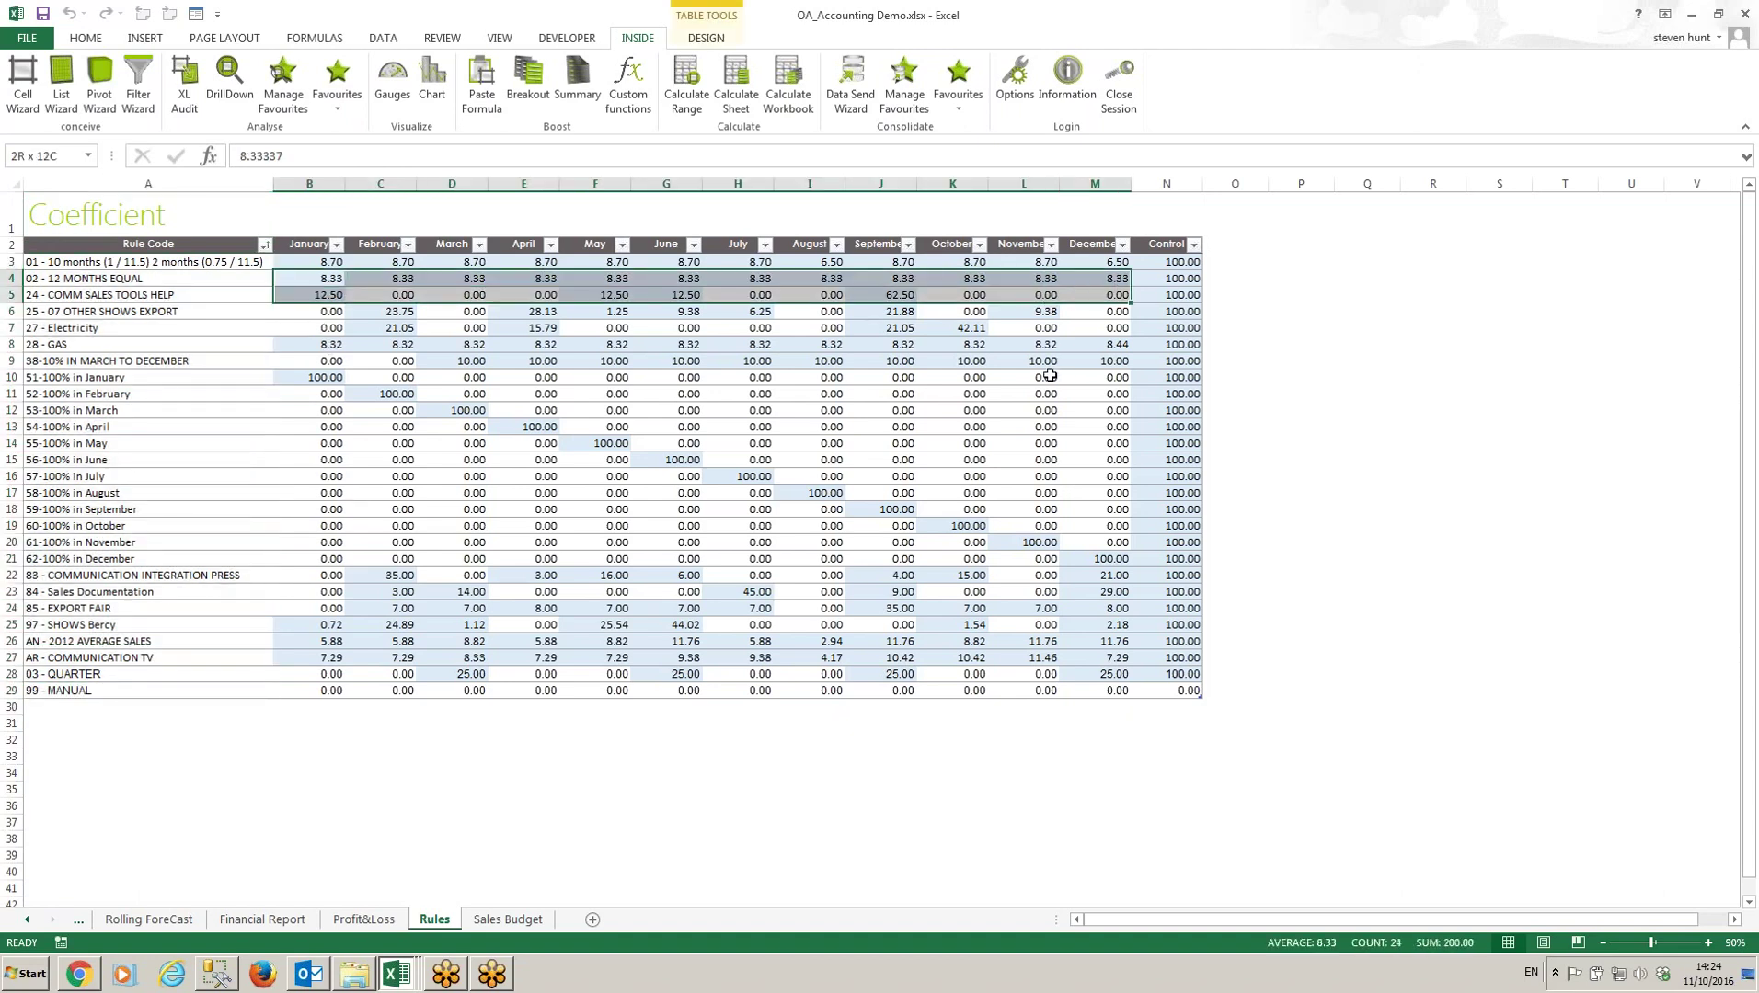
{"action": "left_click", "coordinate": [1382, 495]}
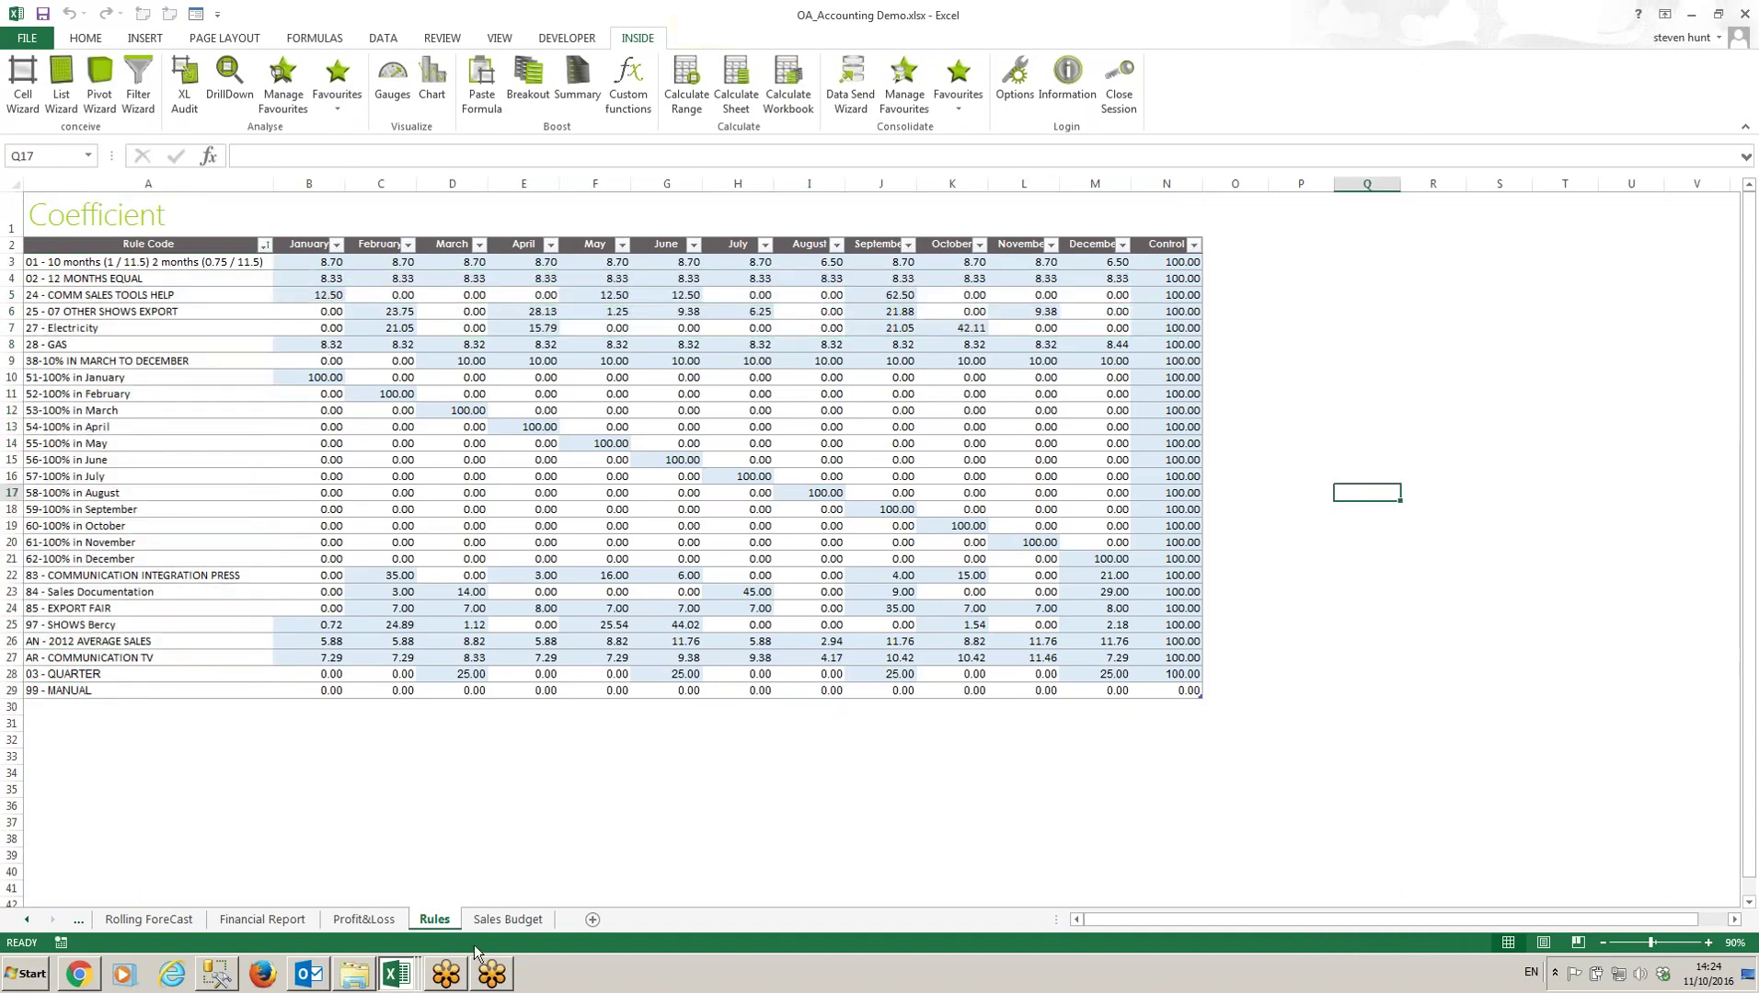
Step: Examine the Budget 2015 amounts, assigned rules and calculated period 1 formula on the Sales Budget sheet
{"action": "left_click", "coordinate": [511, 920]}
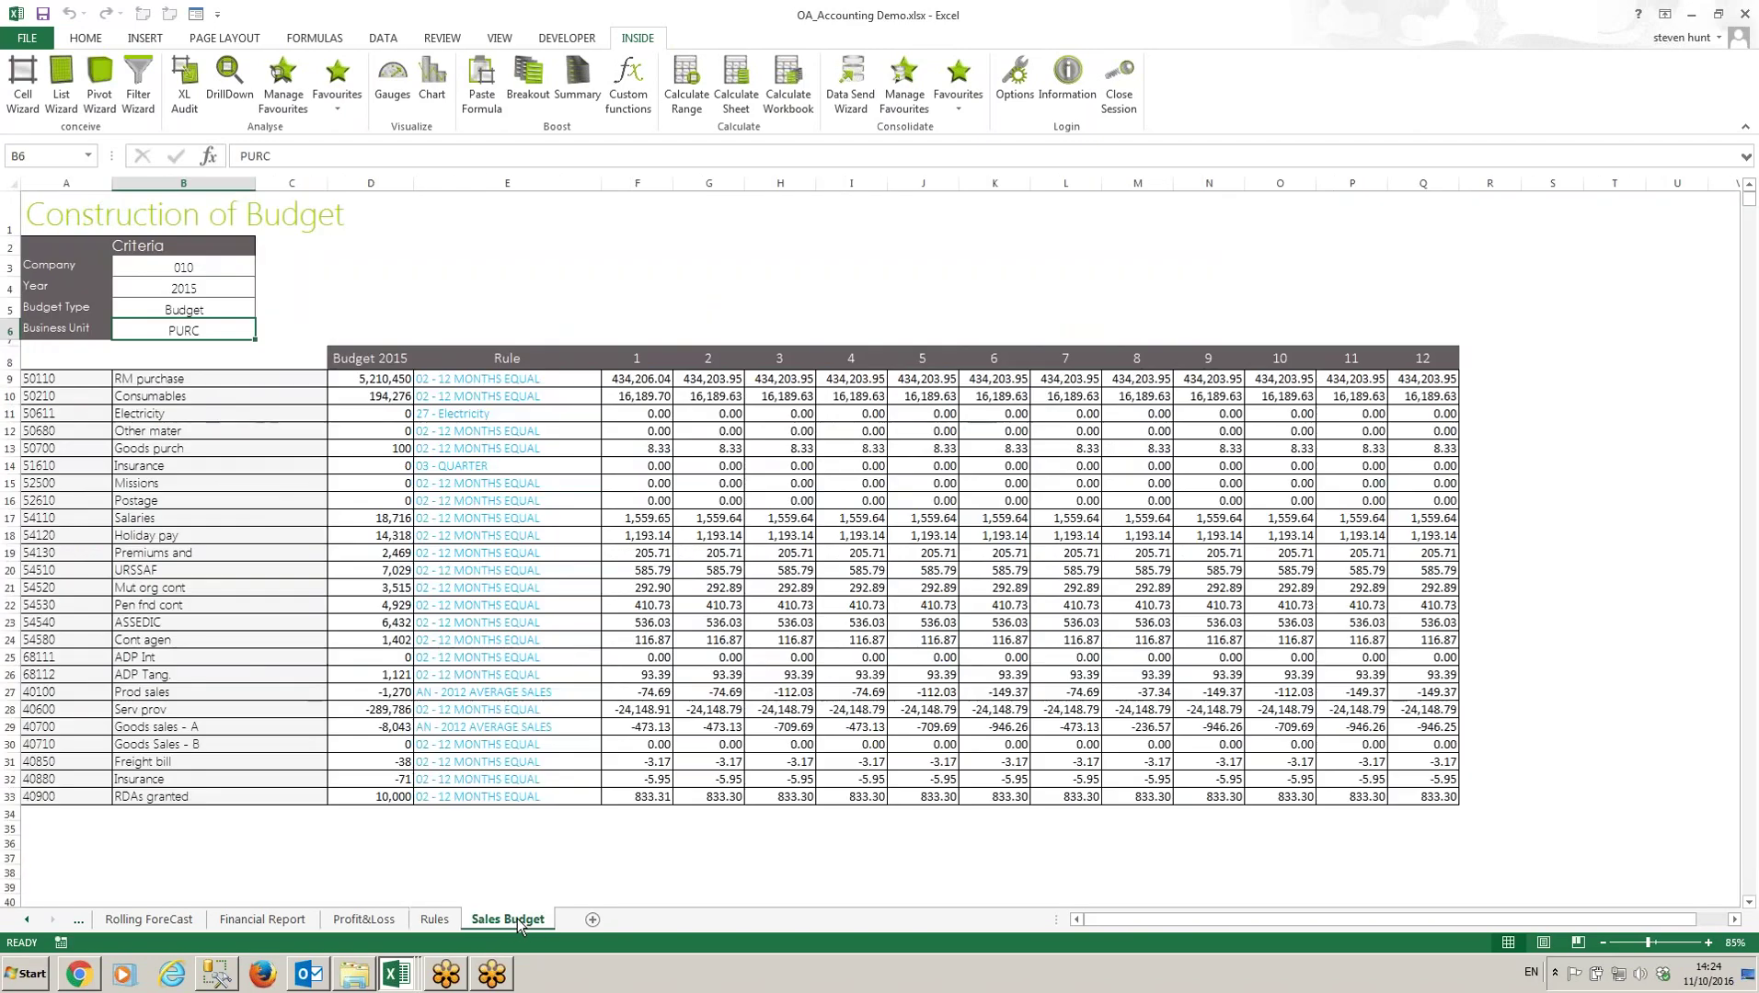
{"action": "left_click_drag", "start_coordinate": [388, 380], "coordinate": [387, 793]}
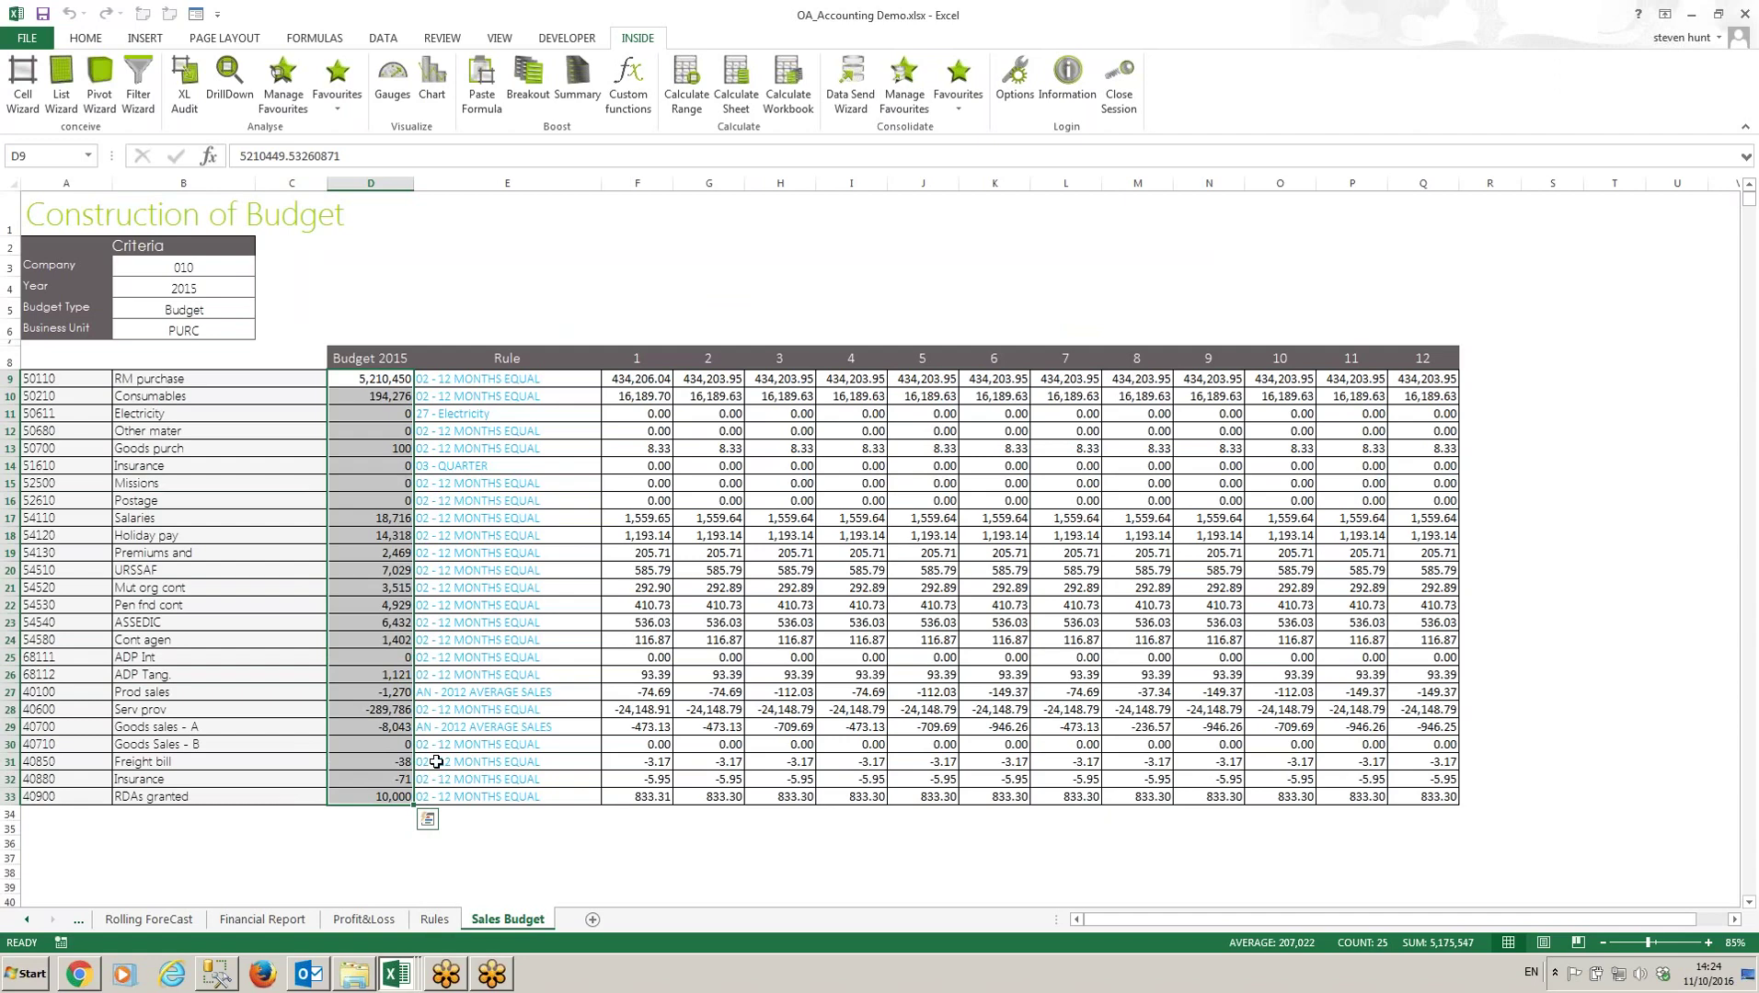
{"action": "left_click", "coordinate": [525, 381]}
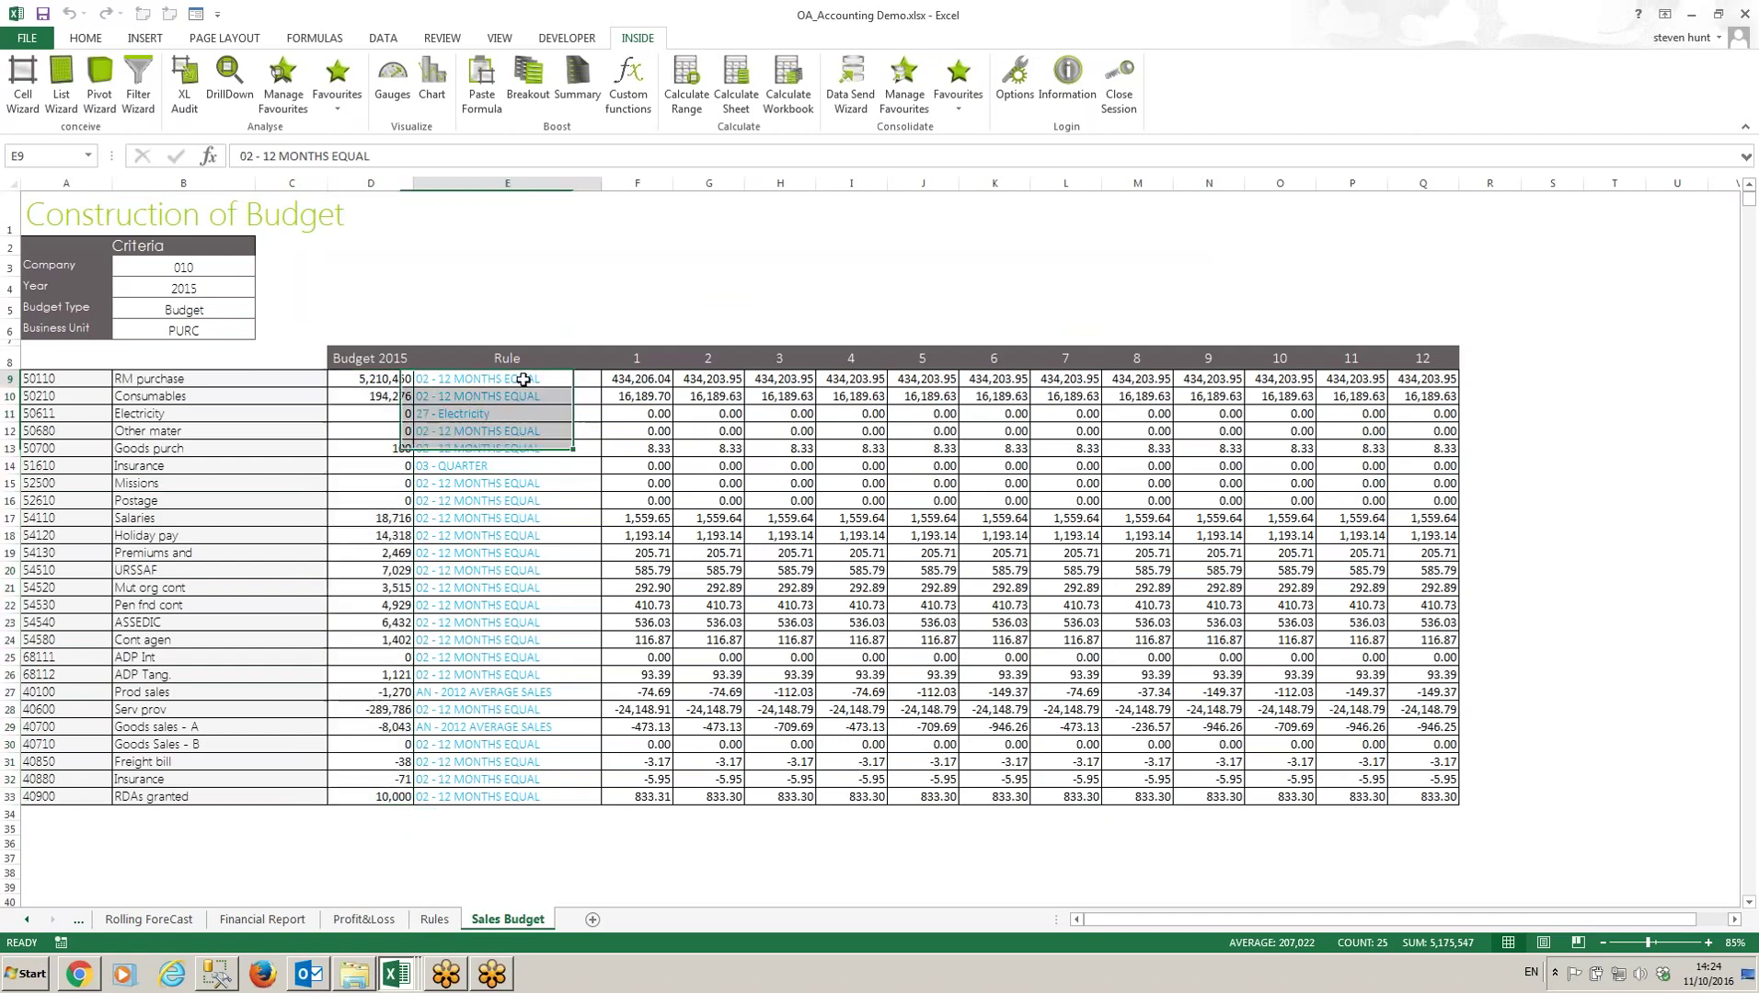
{"action": "left_click", "coordinate": [656, 379]}
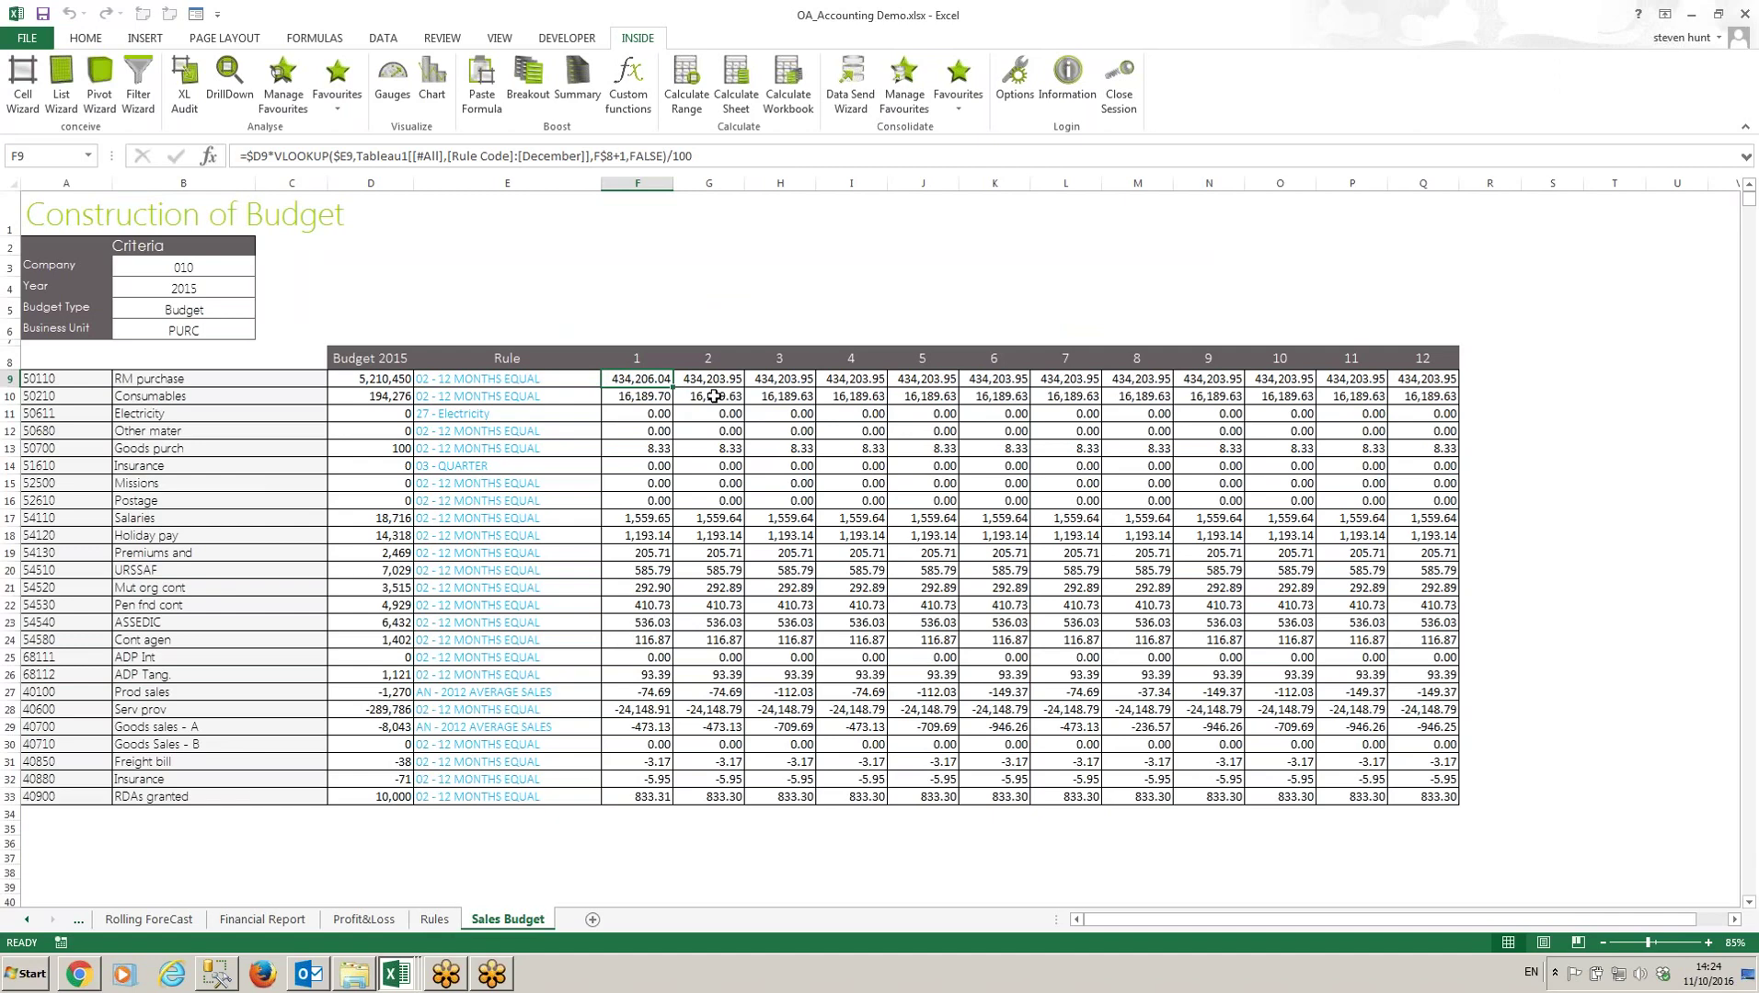
Step: Start a Data Send Wizard setup with General Ledger as destination and map Company Code as a header to $B$3
{"action": "left_click", "coordinate": [872, 111]}
{"action": "left_click_drag", "start_coordinate": [946, 144], "coordinate": [1227, 187]}
{"action": "left_click", "coordinate": [882, 241]}
{"action": "left_click", "coordinate": [660, 481]}
{"action": "double_click", "coordinate": [968, 313]}
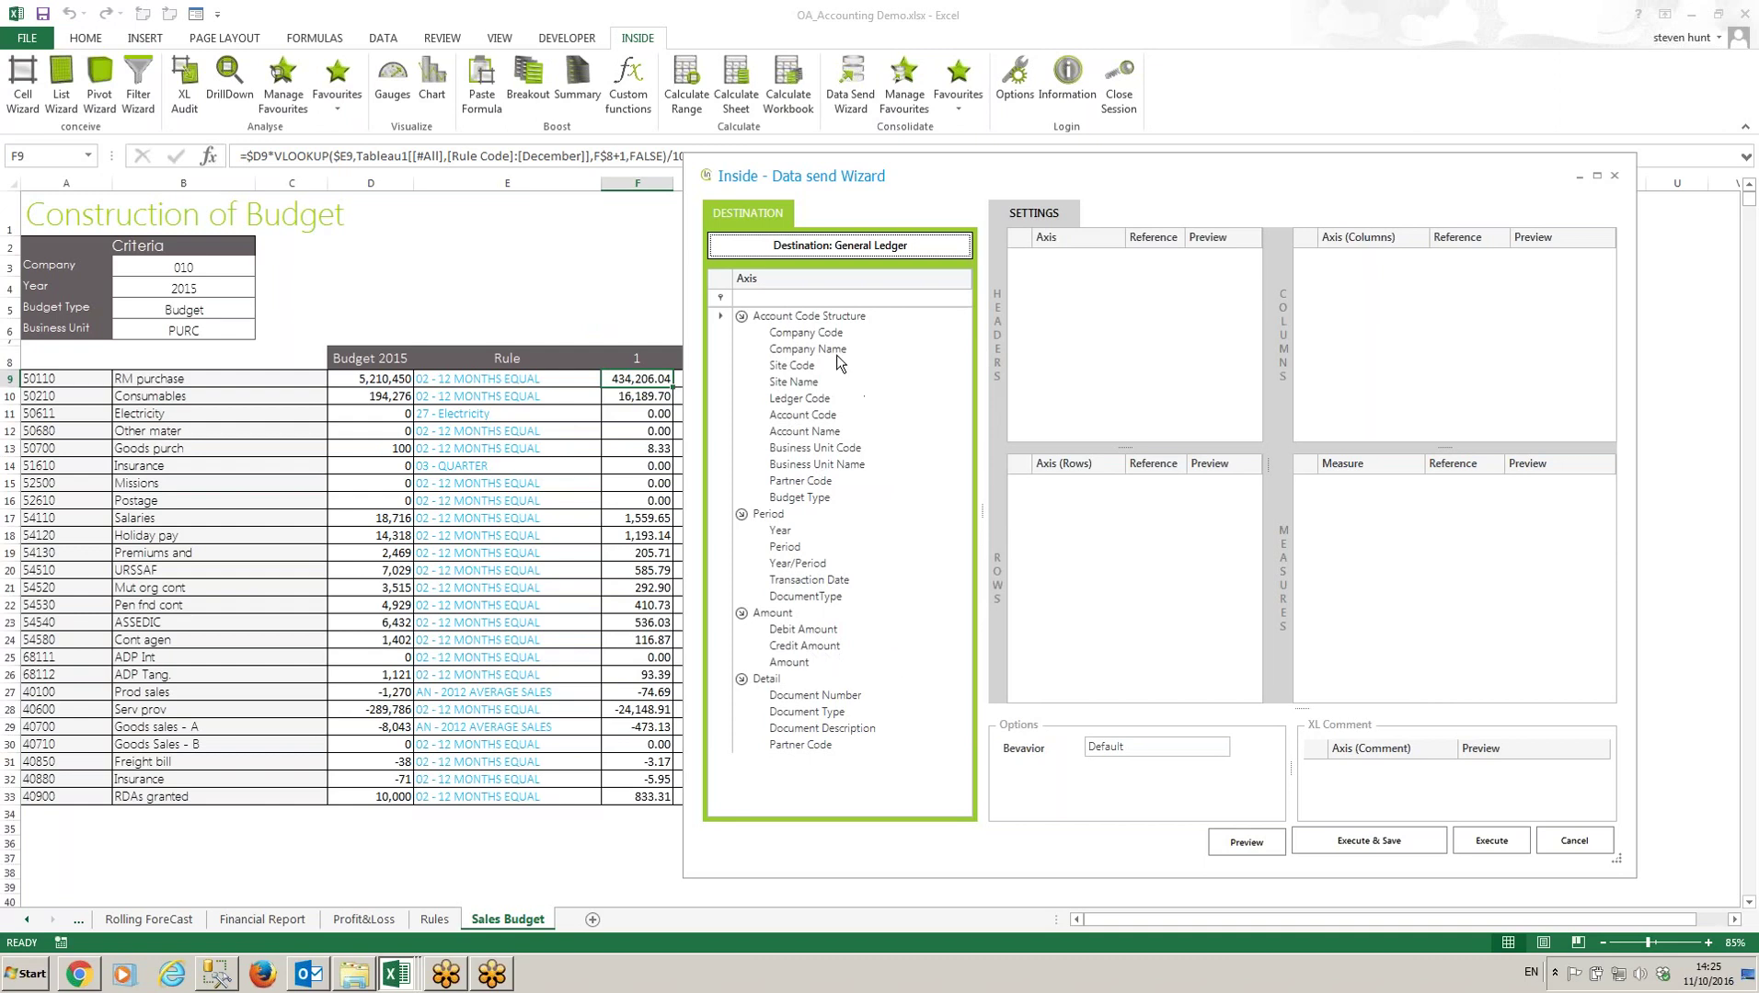
{"action": "left_click_drag", "start_coordinate": [817, 340], "coordinate": [1061, 322]}
{"action": "left_click", "coordinate": [210, 266]}
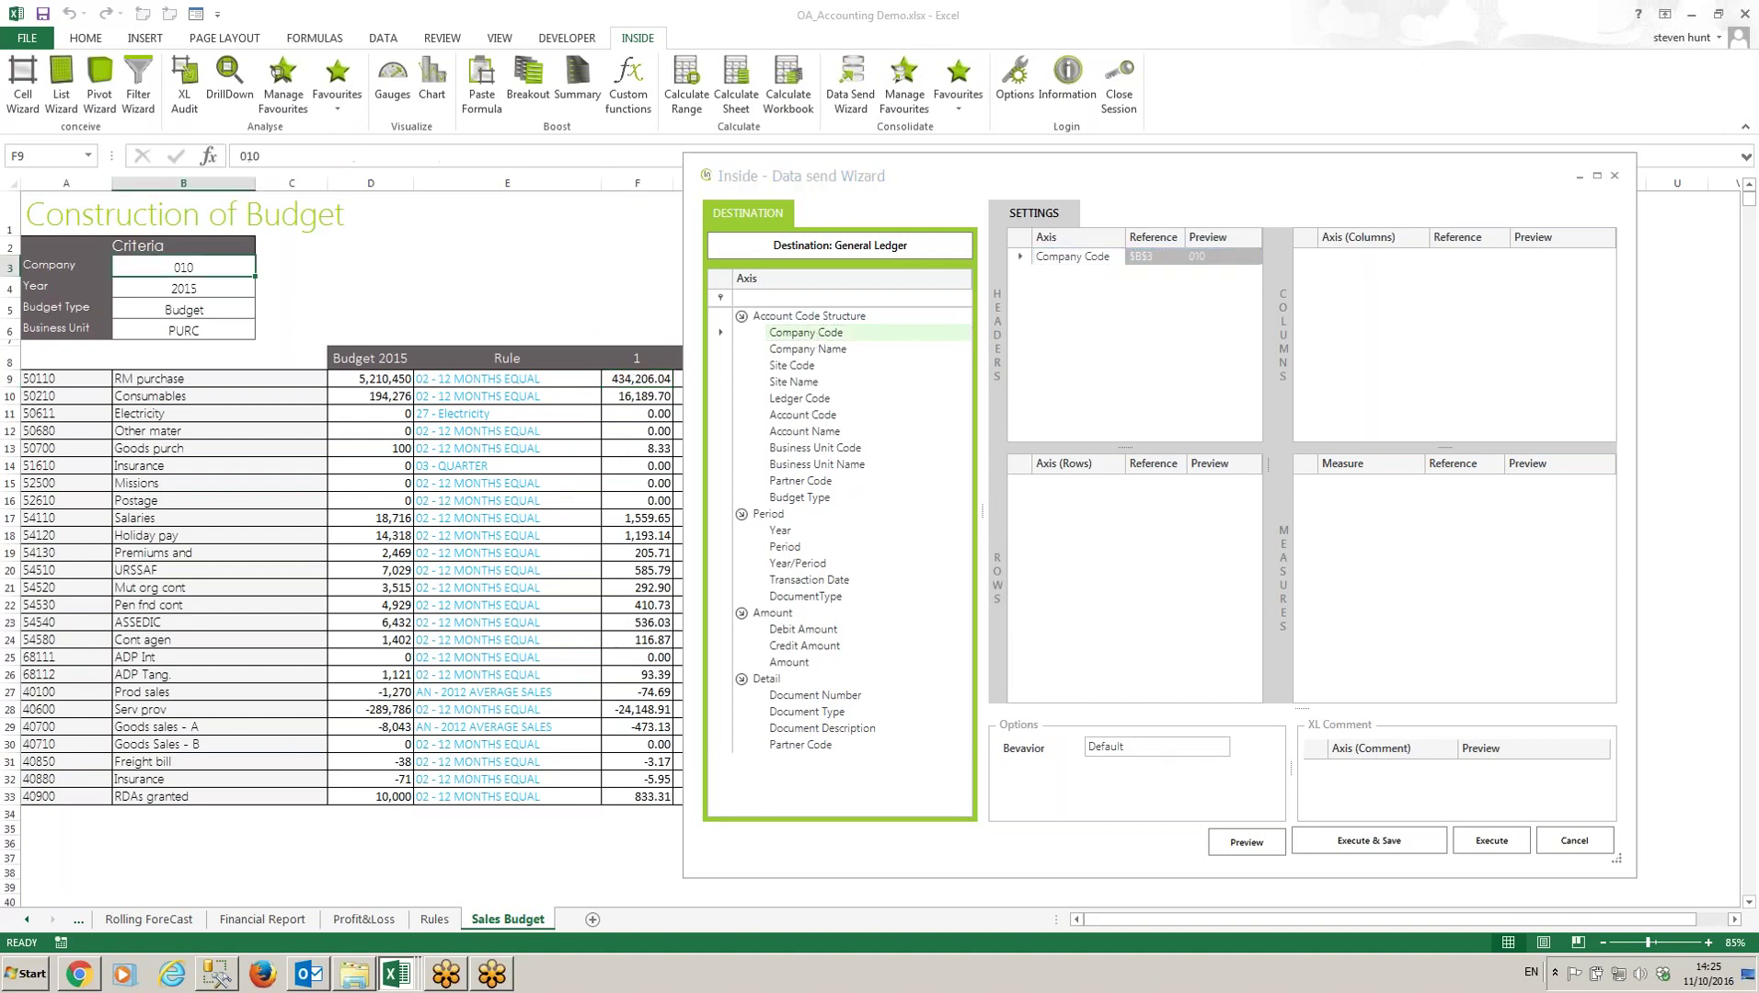
Step: In the Data Send Wizard, map Period as the column axis to F$8 and Amount as the measure to F9
{"action": "left_click_drag", "start_coordinate": [784, 546], "coordinate": [1394, 384]}
{"action": "left_click_drag", "start_coordinate": [1259, 167], "coordinate": [1323, 170]}
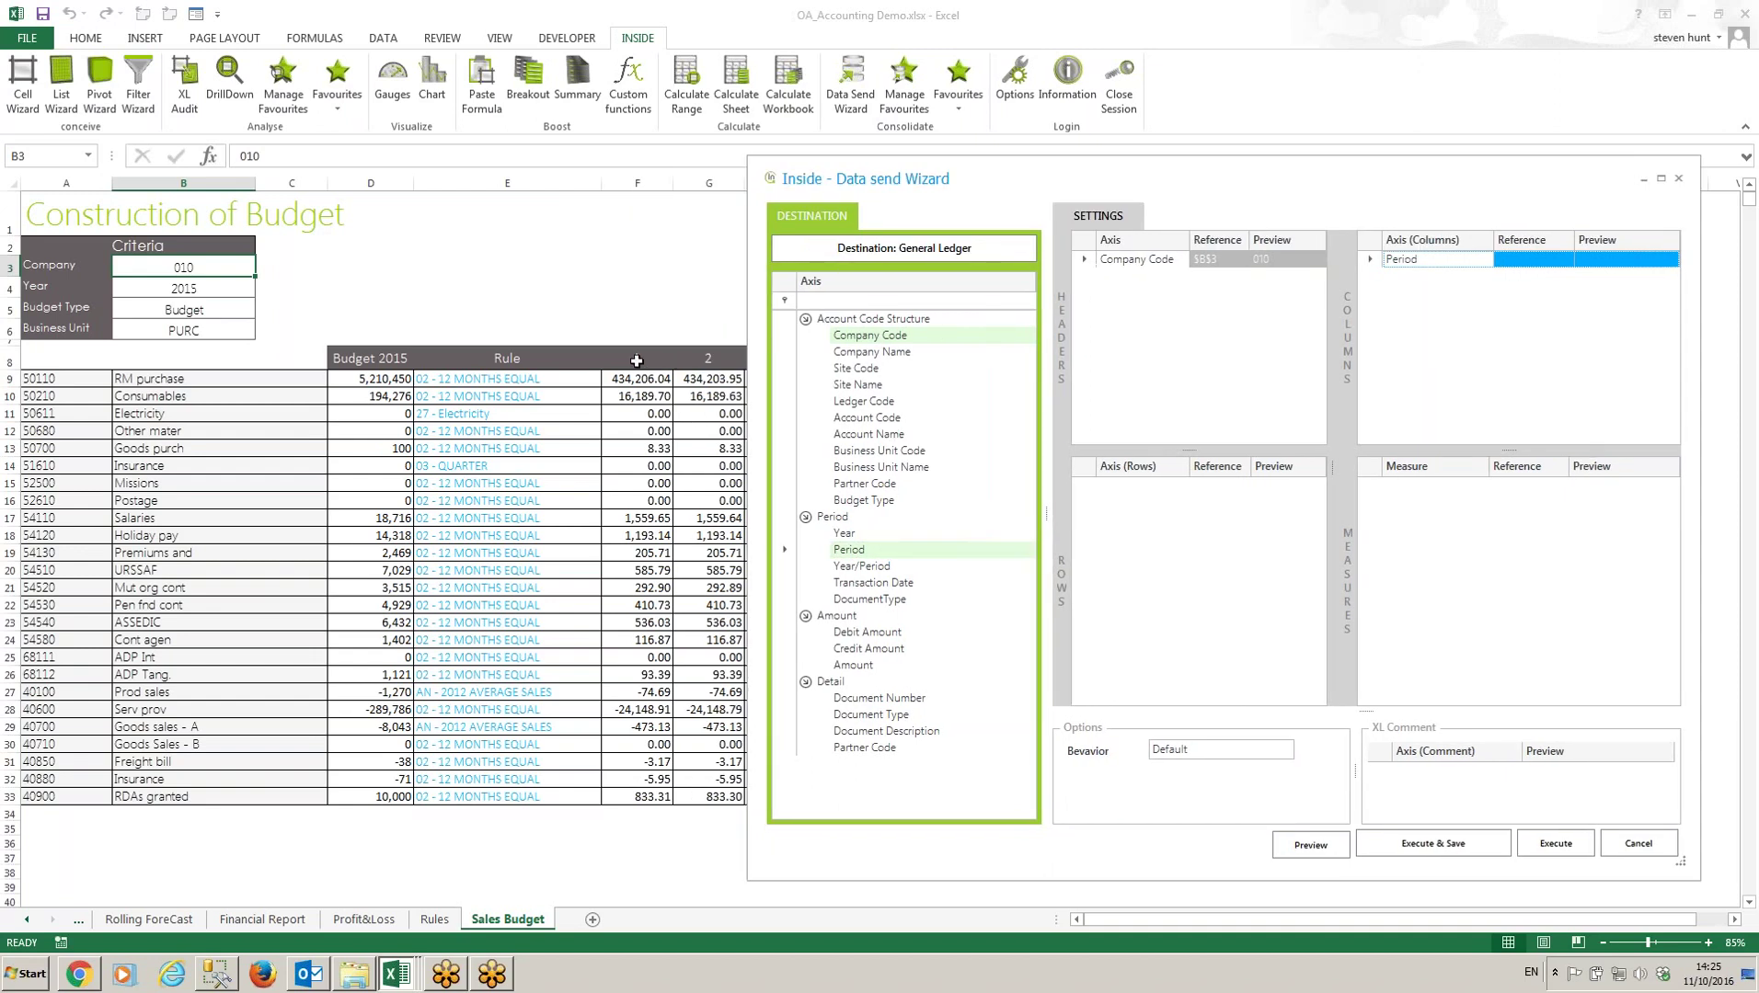
{"action": "left_click", "coordinate": [641, 359]}
{"action": "left_click_drag", "start_coordinate": [855, 670], "coordinate": [1532, 589]}
{"action": "left_click", "coordinate": [637, 379]}
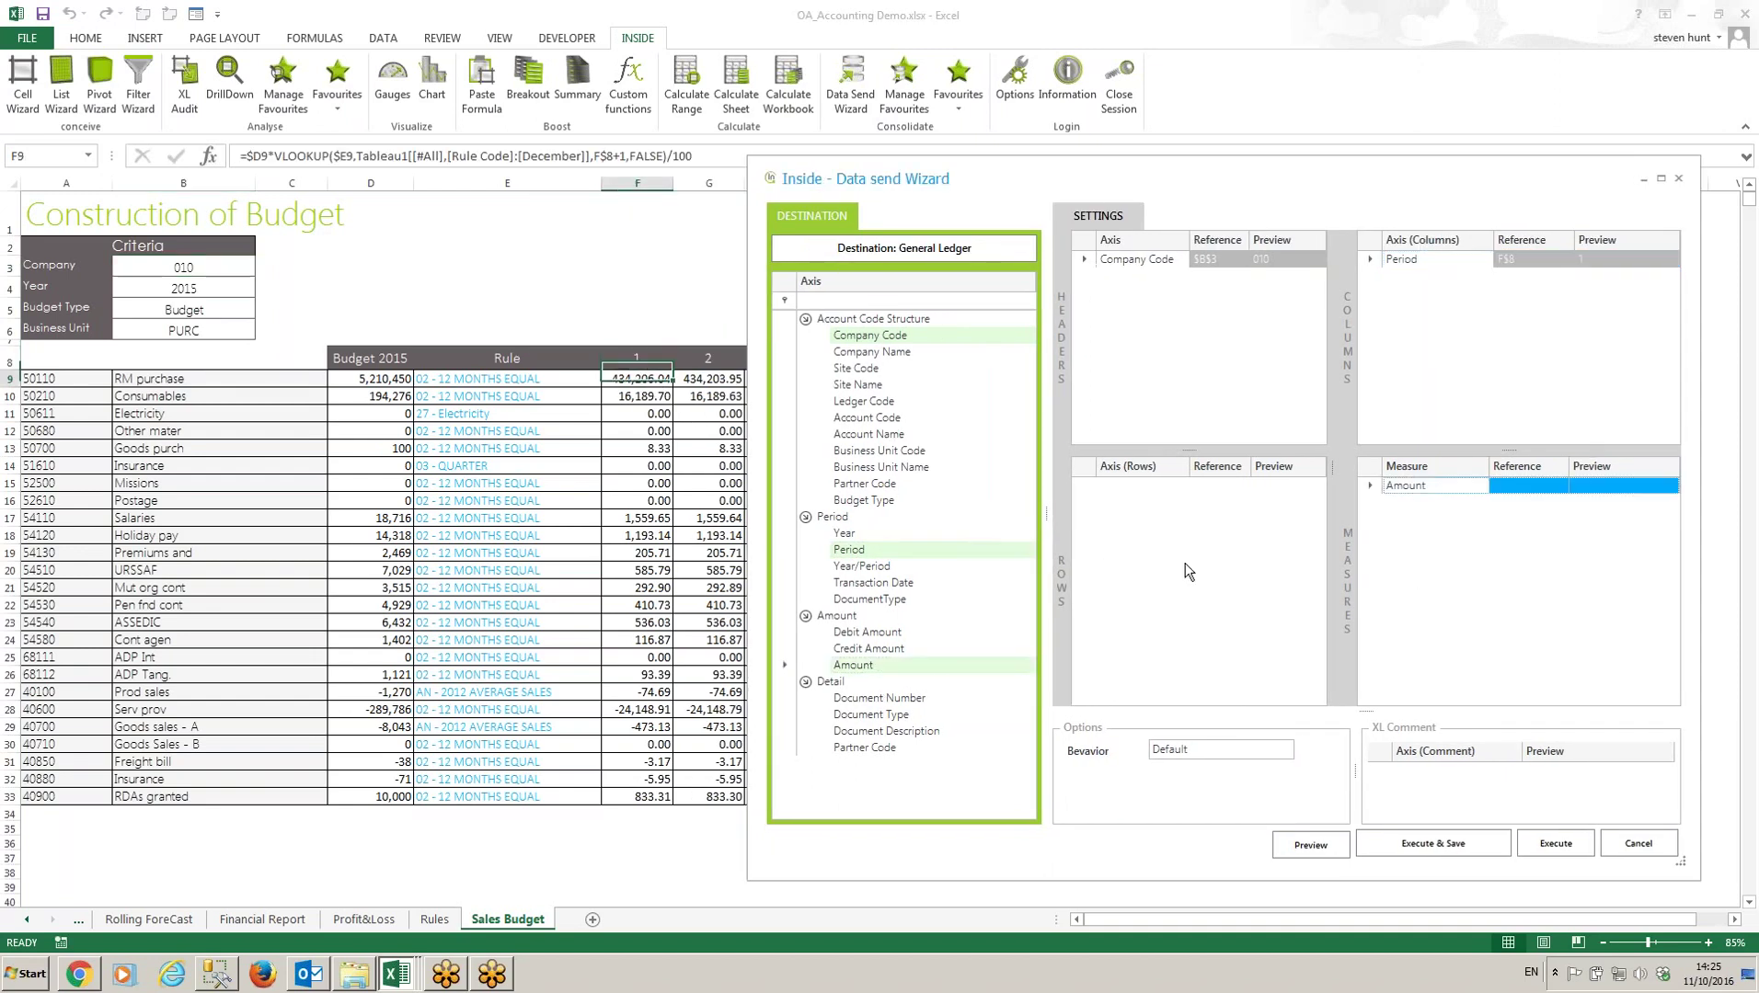
Step: Map Account Code as the row axis to $A9, and cancel the Data Send Wizard
{"action": "left_click_drag", "start_coordinate": [886, 432], "coordinate": [1094, 515]}
{"action": "left_click", "coordinate": [85, 379]}
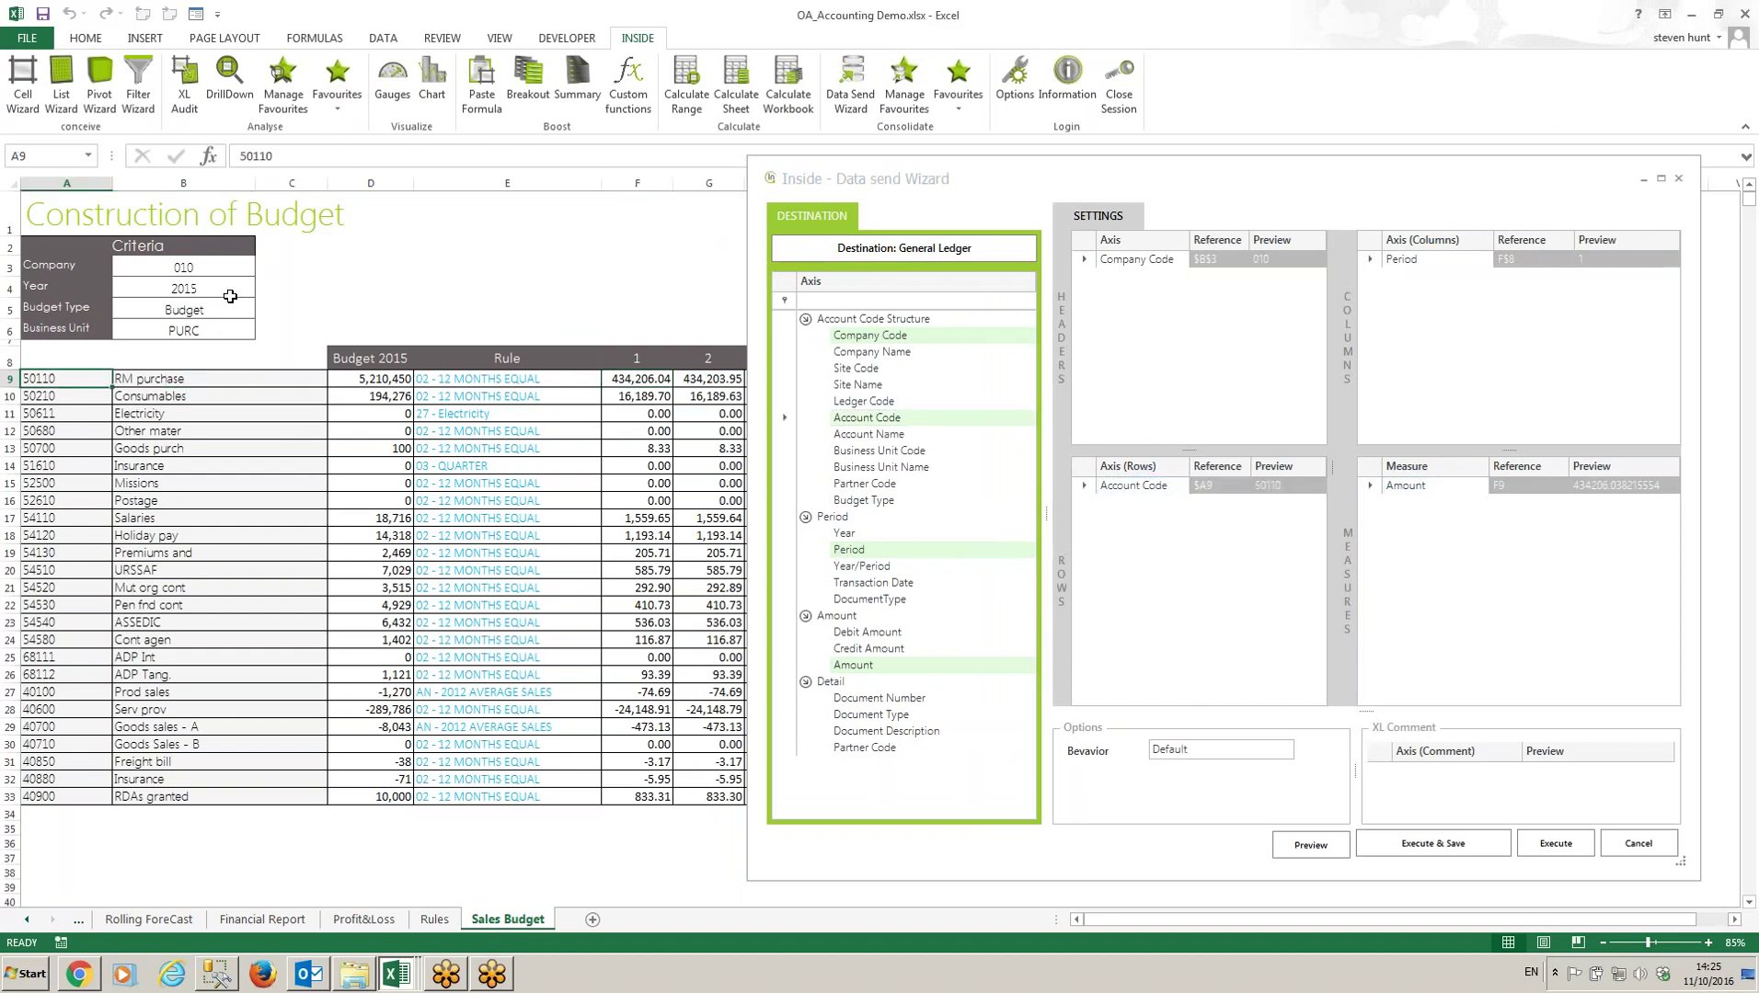
{"action": "left_click_drag", "start_coordinate": [1273, 170], "coordinate": [1080, 106]}
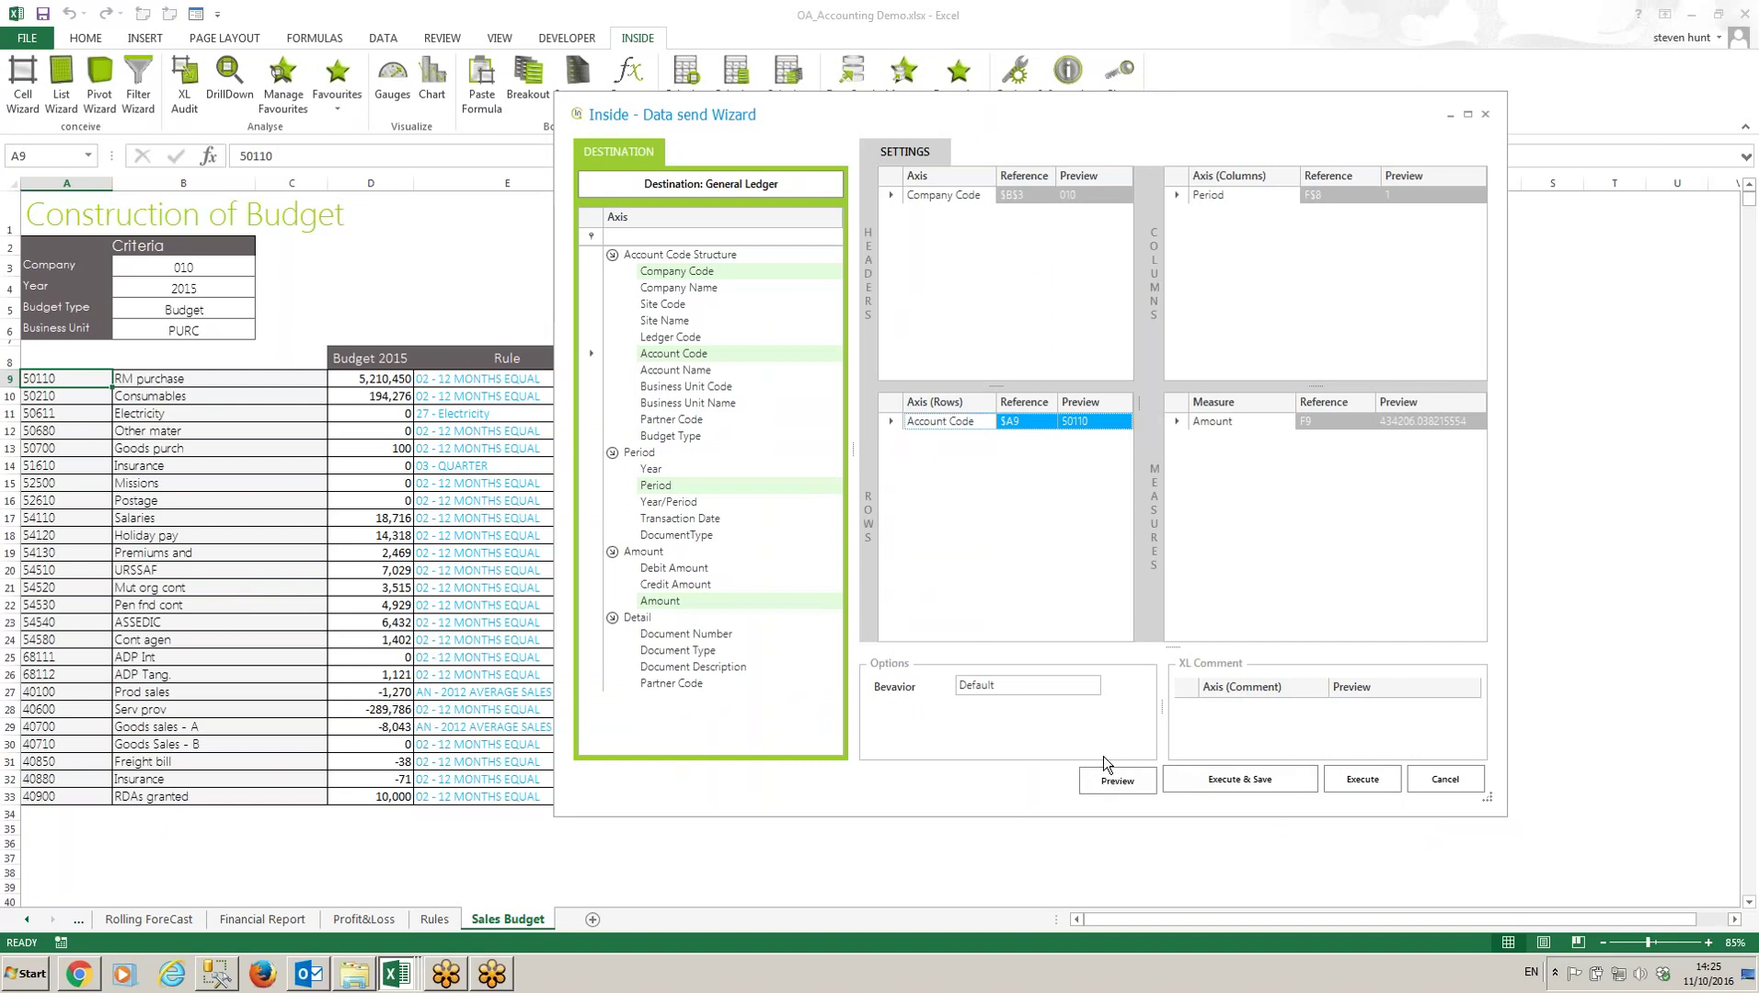
{"action": "left_click", "coordinate": [1370, 776]}
{"action": "left_click", "coordinate": [1446, 779]}
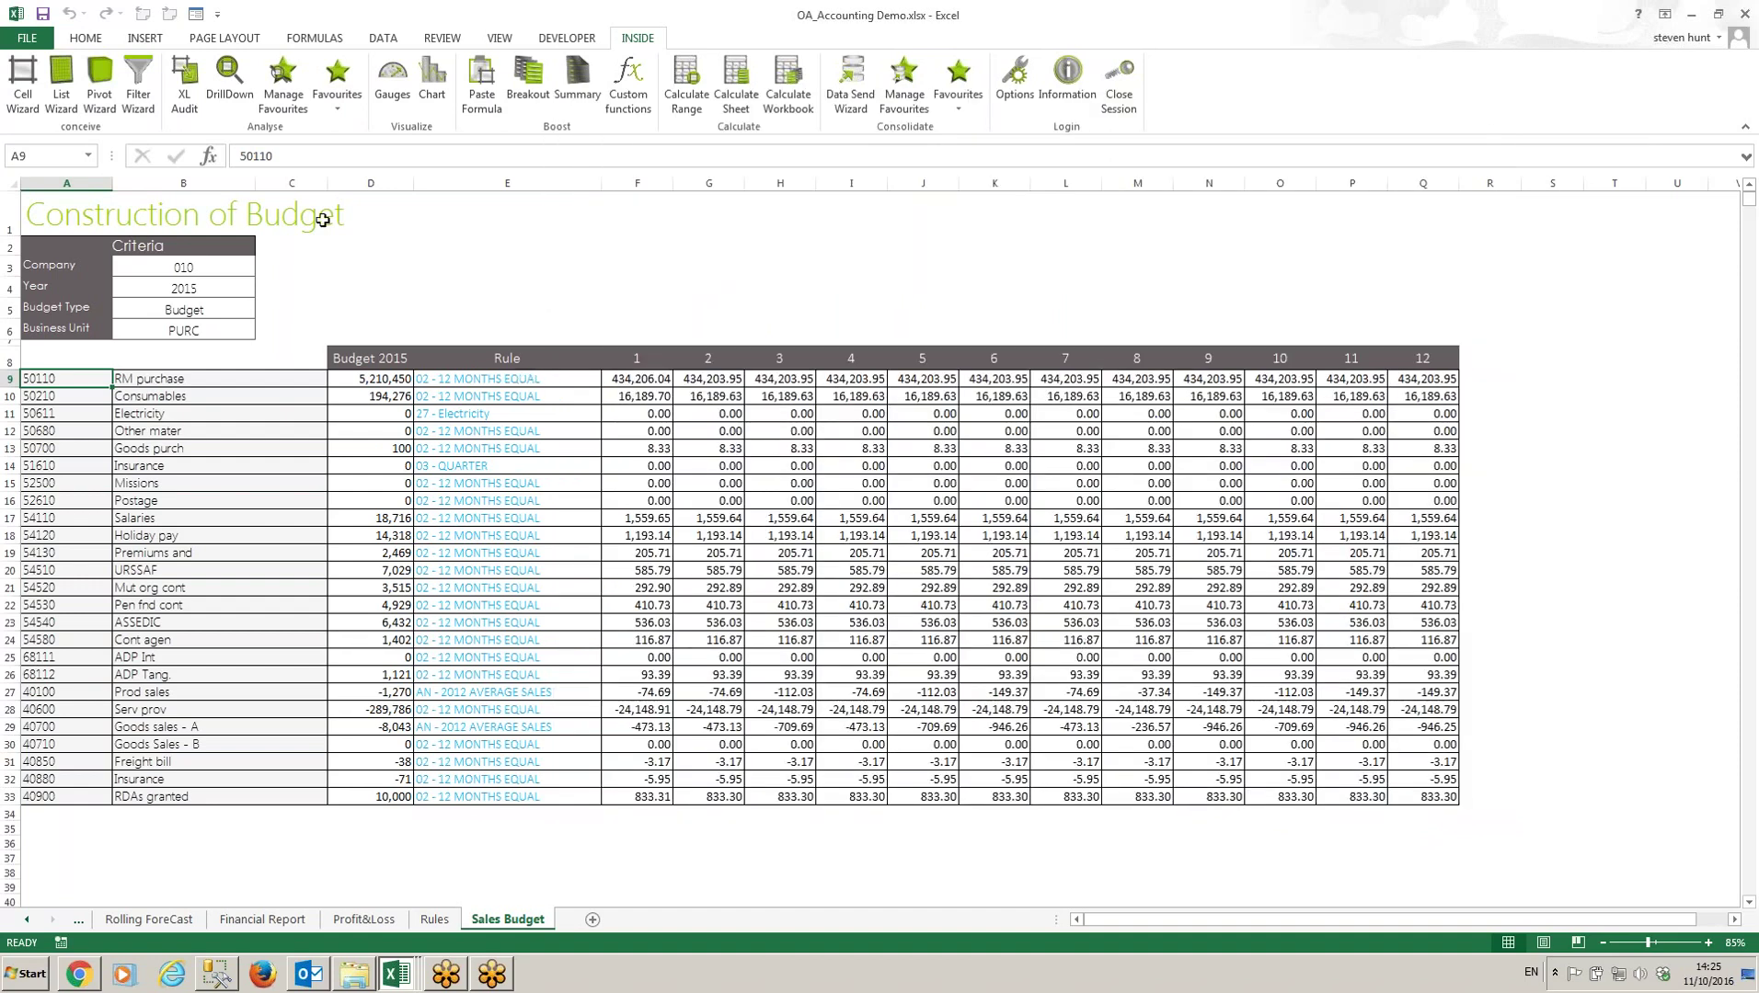
{"action": "left_click", "coordinate": [56, 224]}
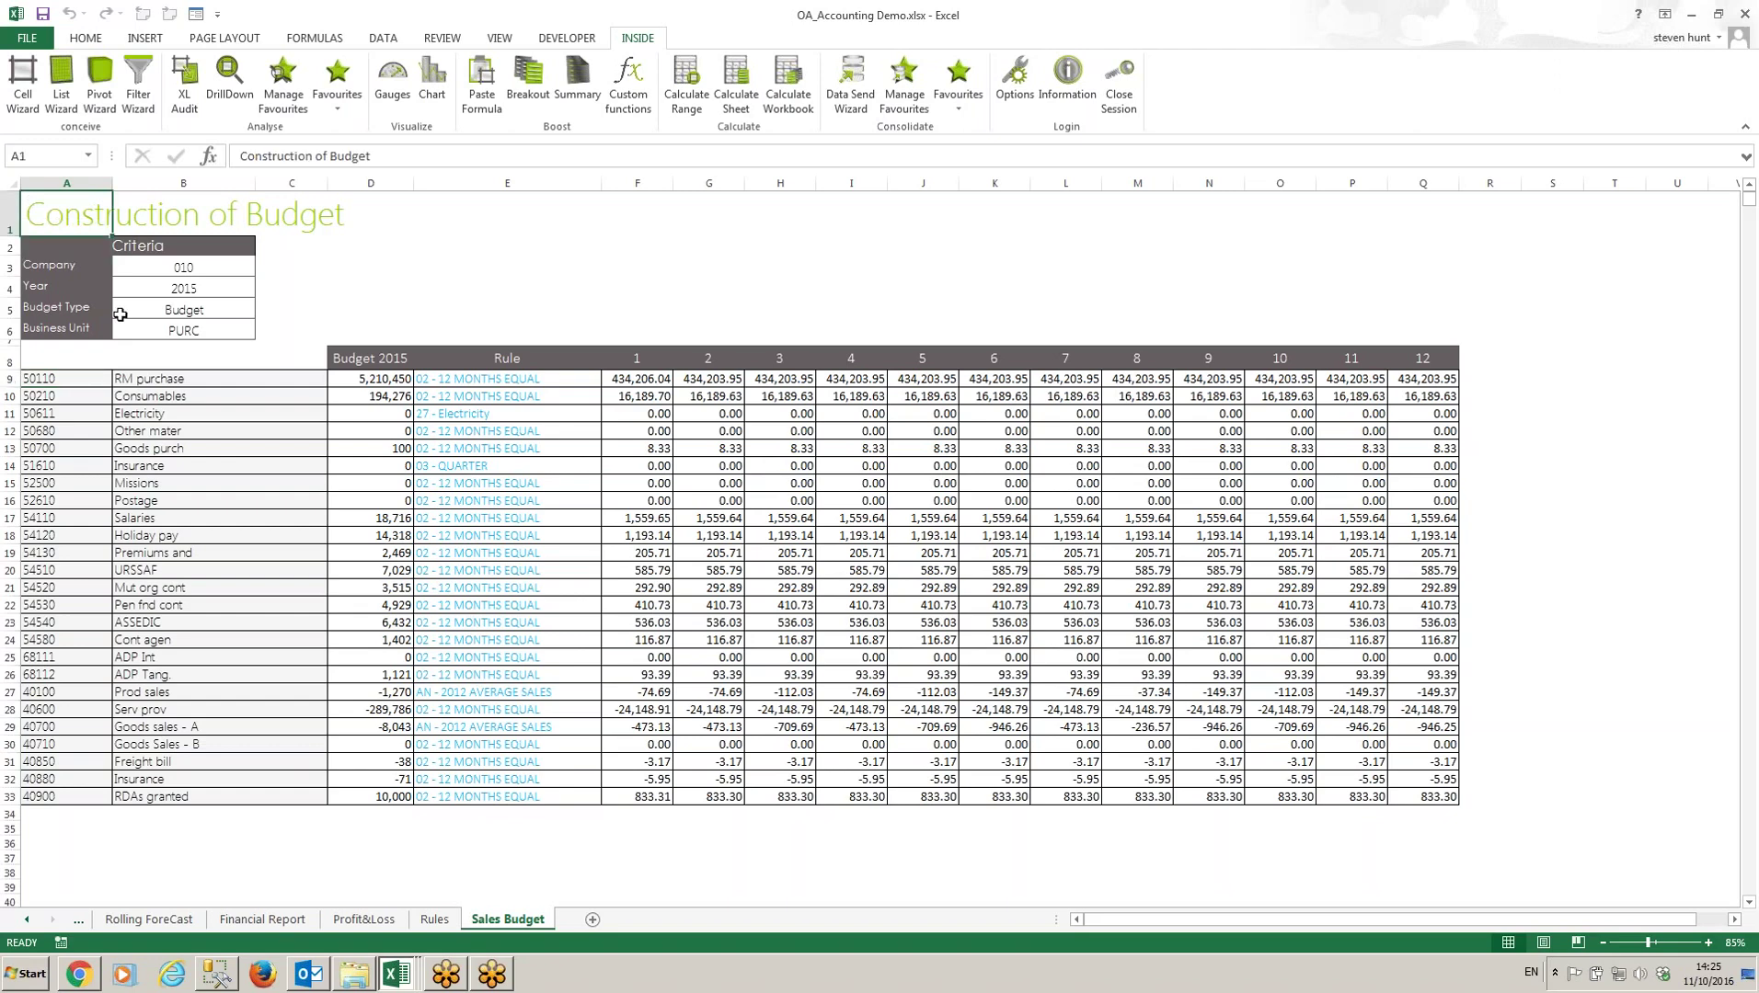
Step: Minimize the accounting demo workbook and switch to the Dashboard sheet of 2_HR Demo.xlsx
{"action": "left_click", "coordinate": [1692, 17]}
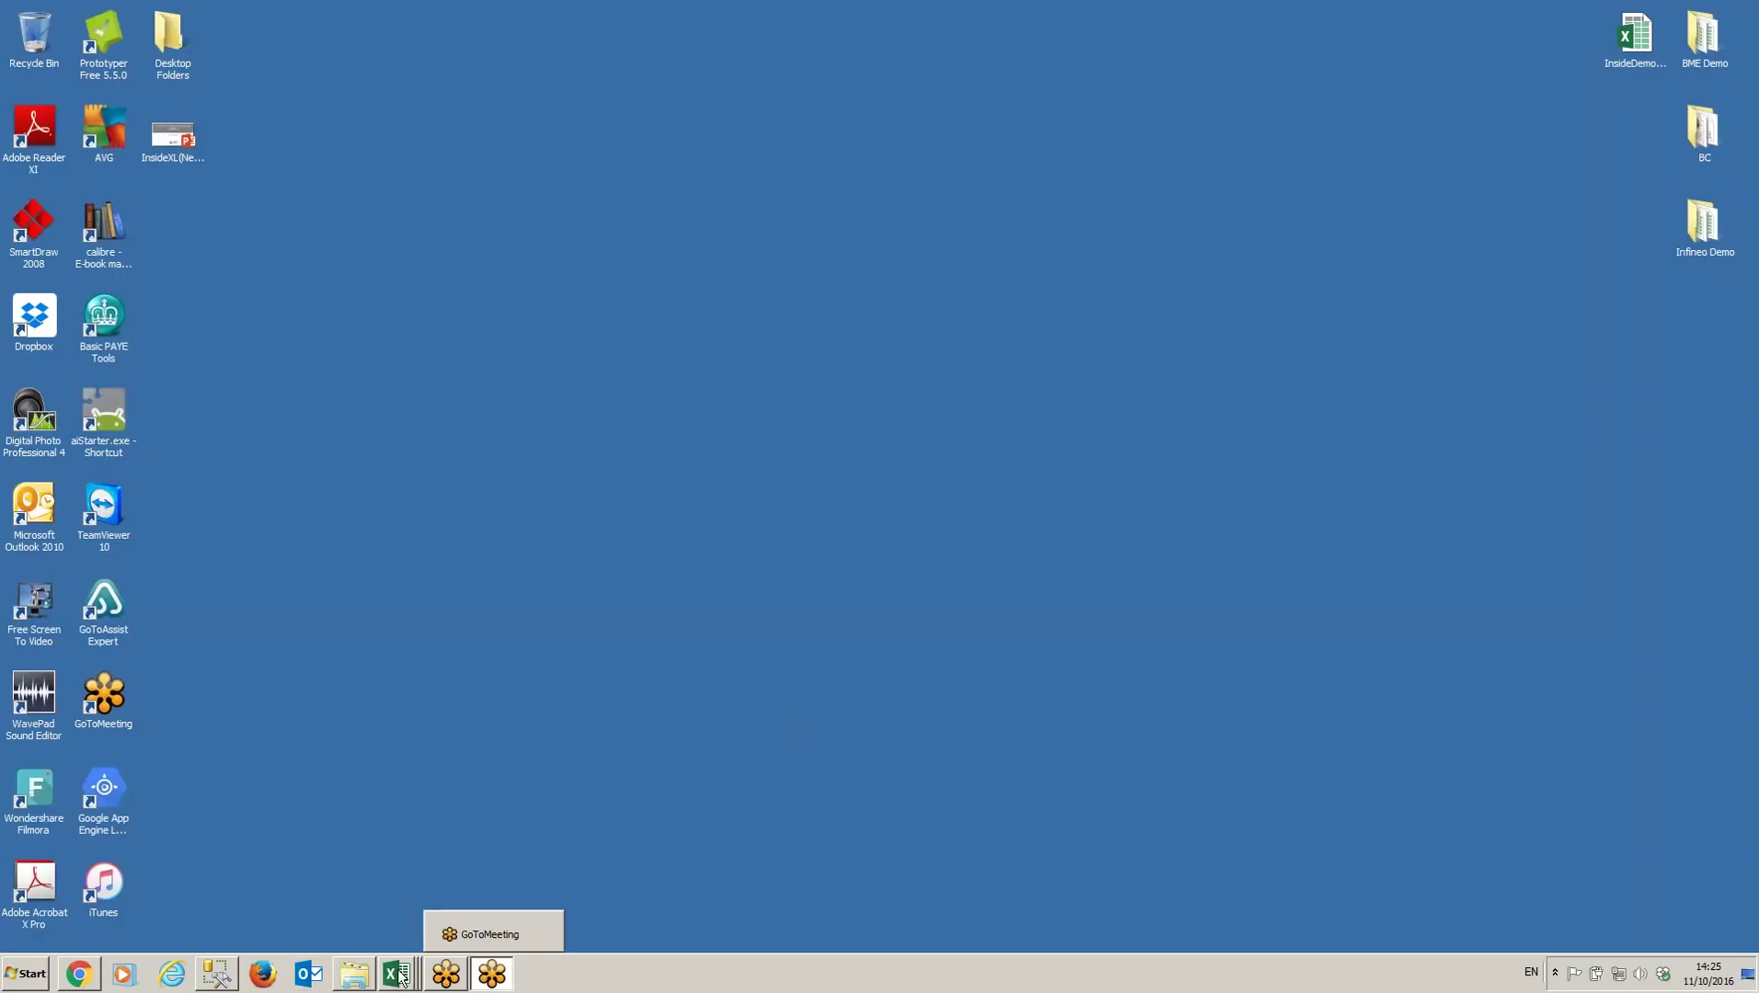
{"action": "mouse_move", "coordinate": [396, 973]}
{"action": "left_click", "coordinate": [368, 860]}
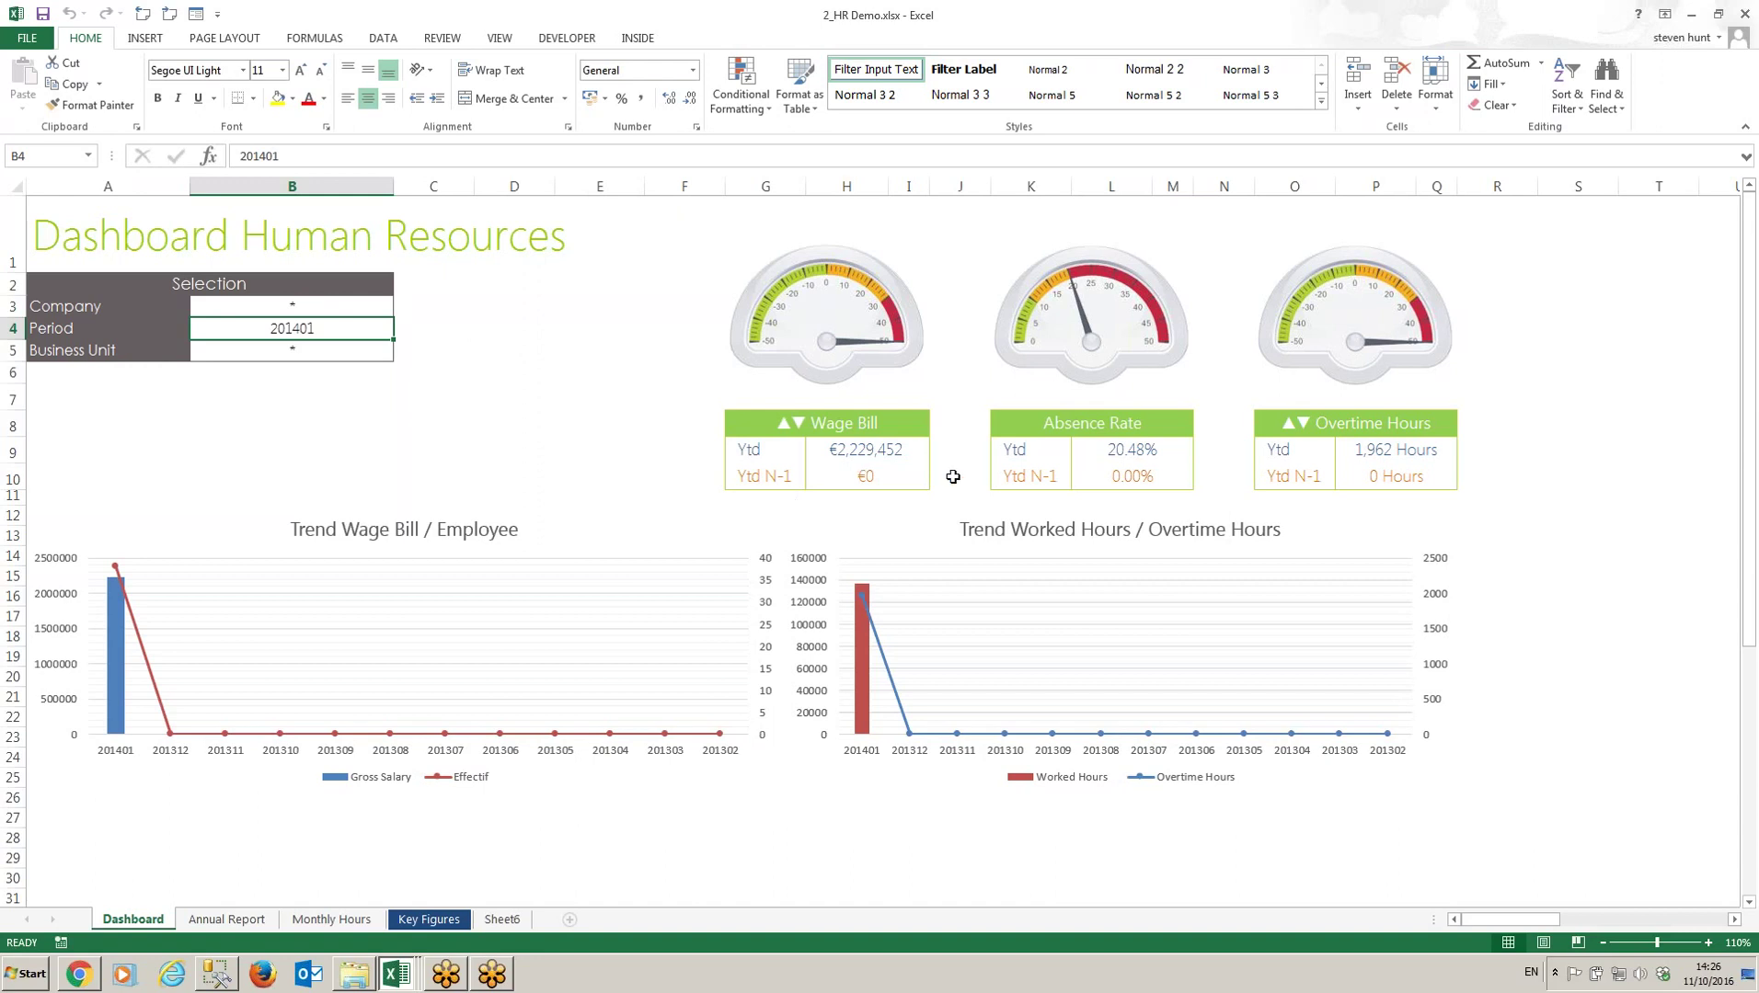
Step: Look over the trend charts and the wage bill, absence rate and overtime gauges on the Human Resources dashboard
{"action": "left_click", "coordinate": [622, 623]}
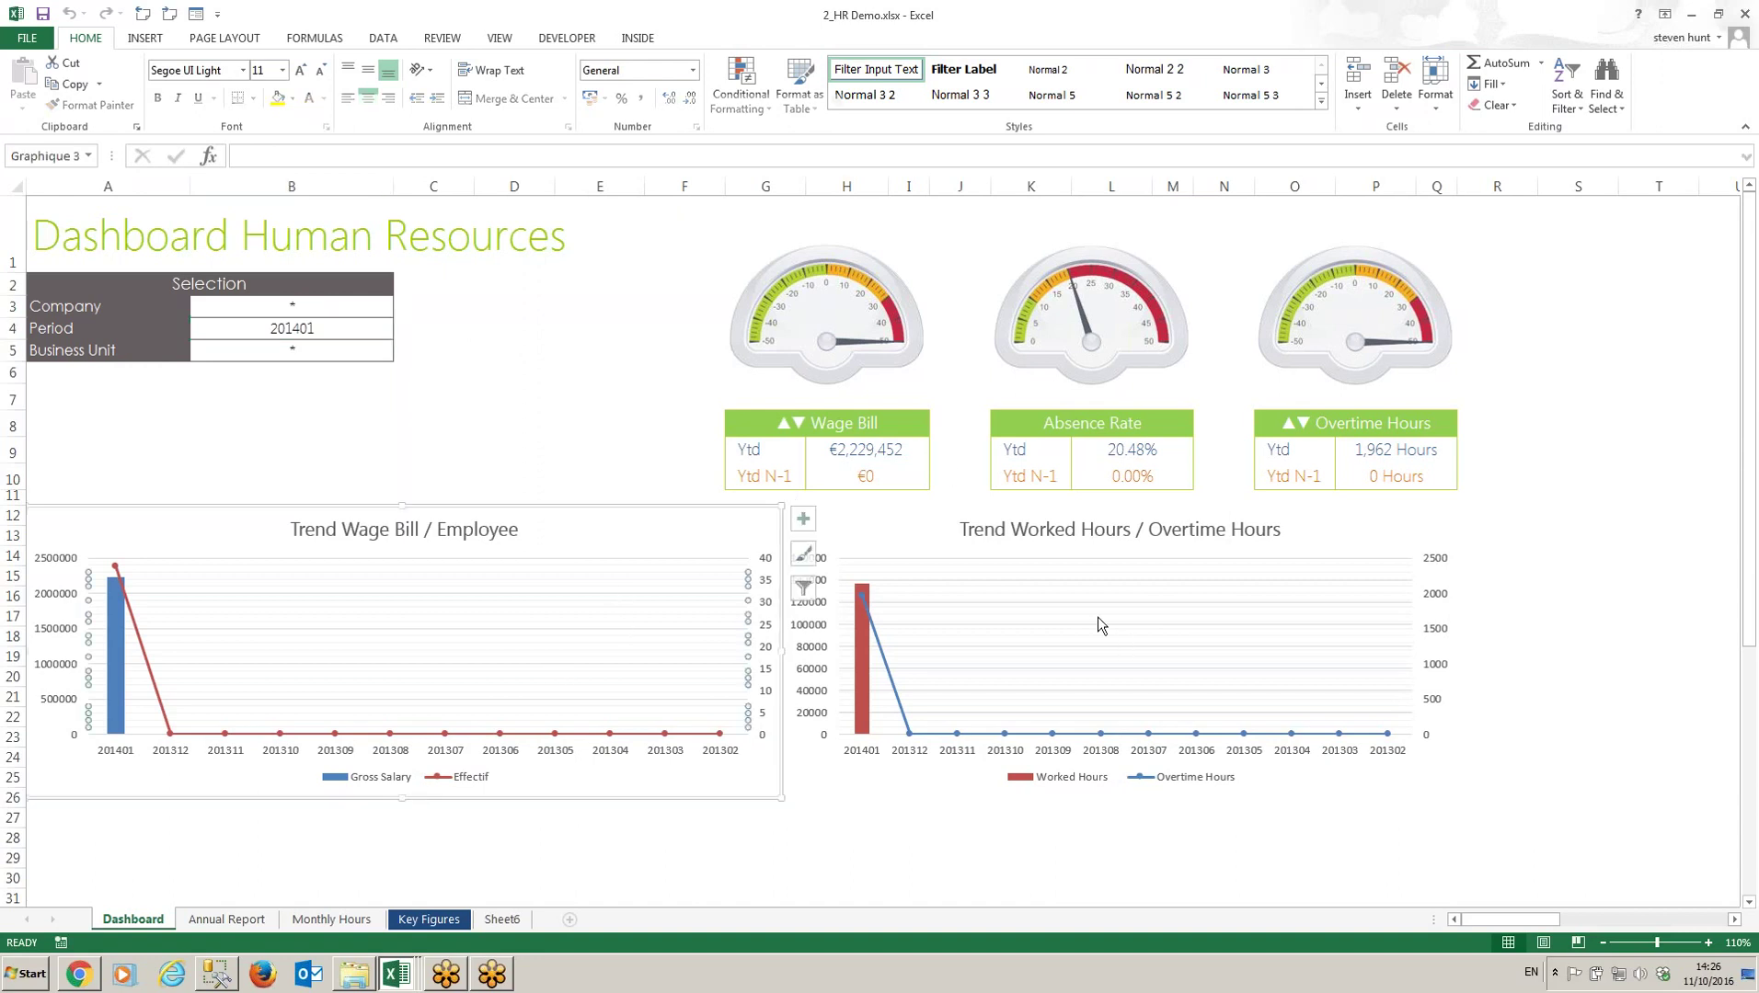
{"action": "left_click", "coordinate": [1671, 604]}
{"action": "left_click", "coordinate": [1260, 309]}
{"action": "left_click", "coordinate": [1067, 326]}
{"action": "left_click", "coordinate": [734, 373]}
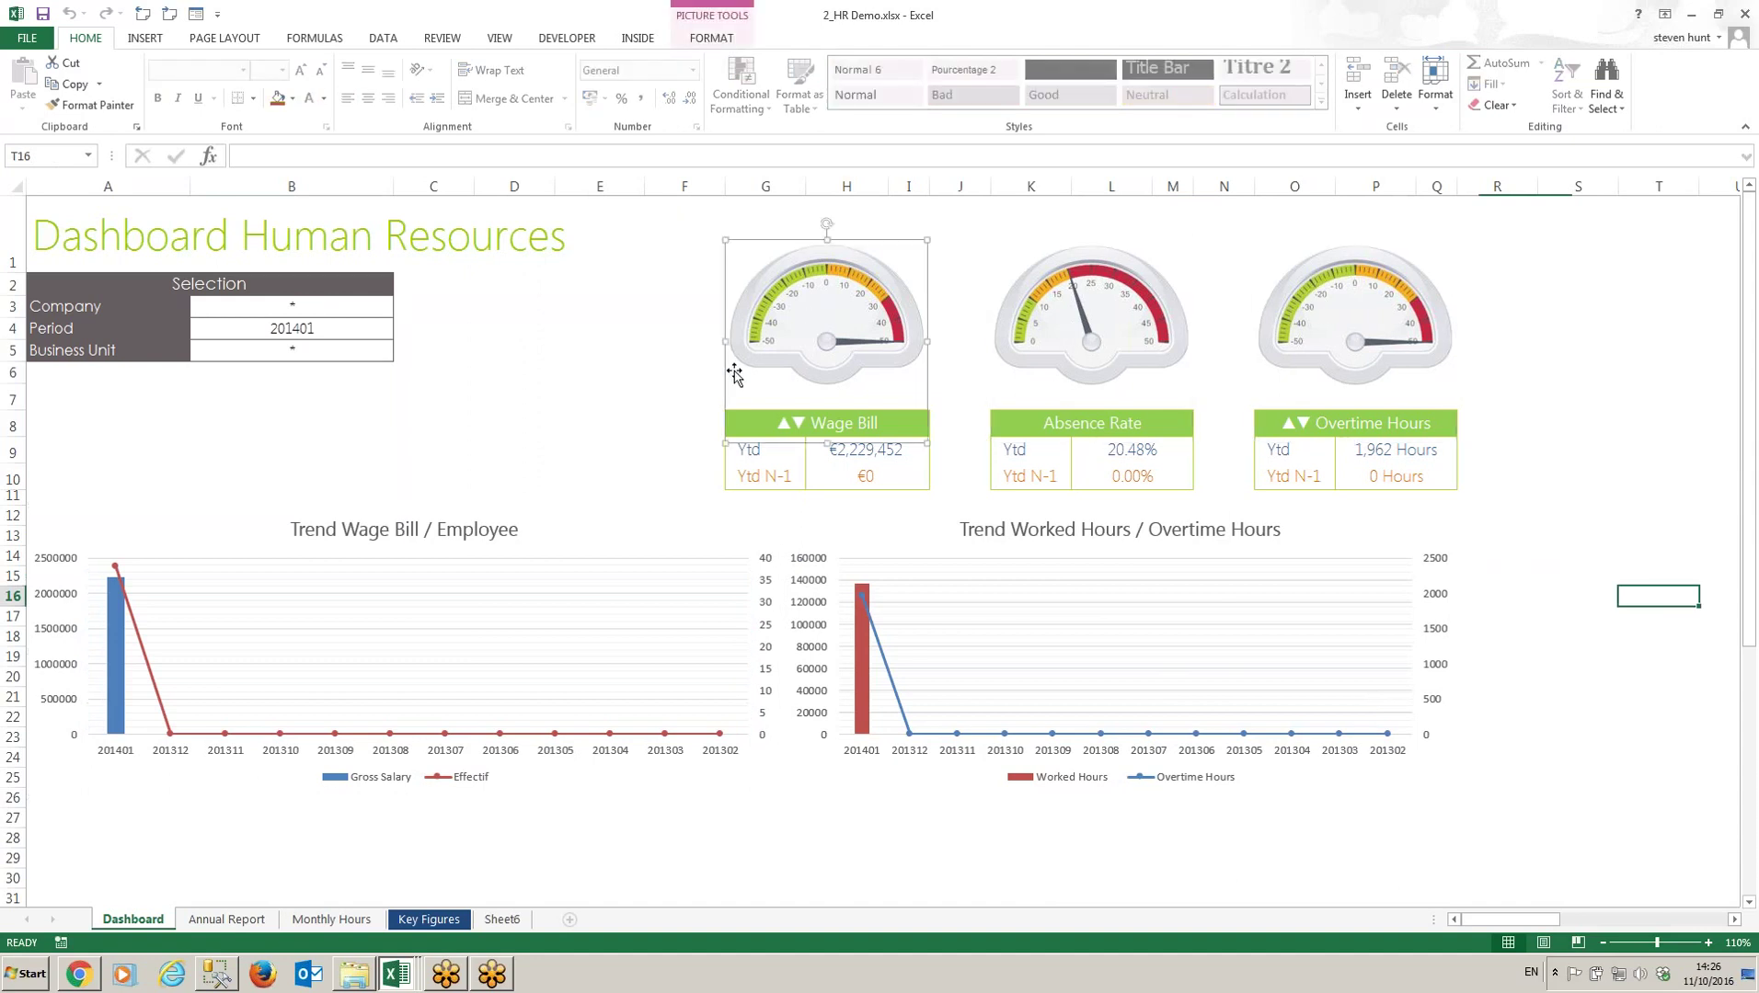
{"action": "left_click", "coordinate": [655, 309]}
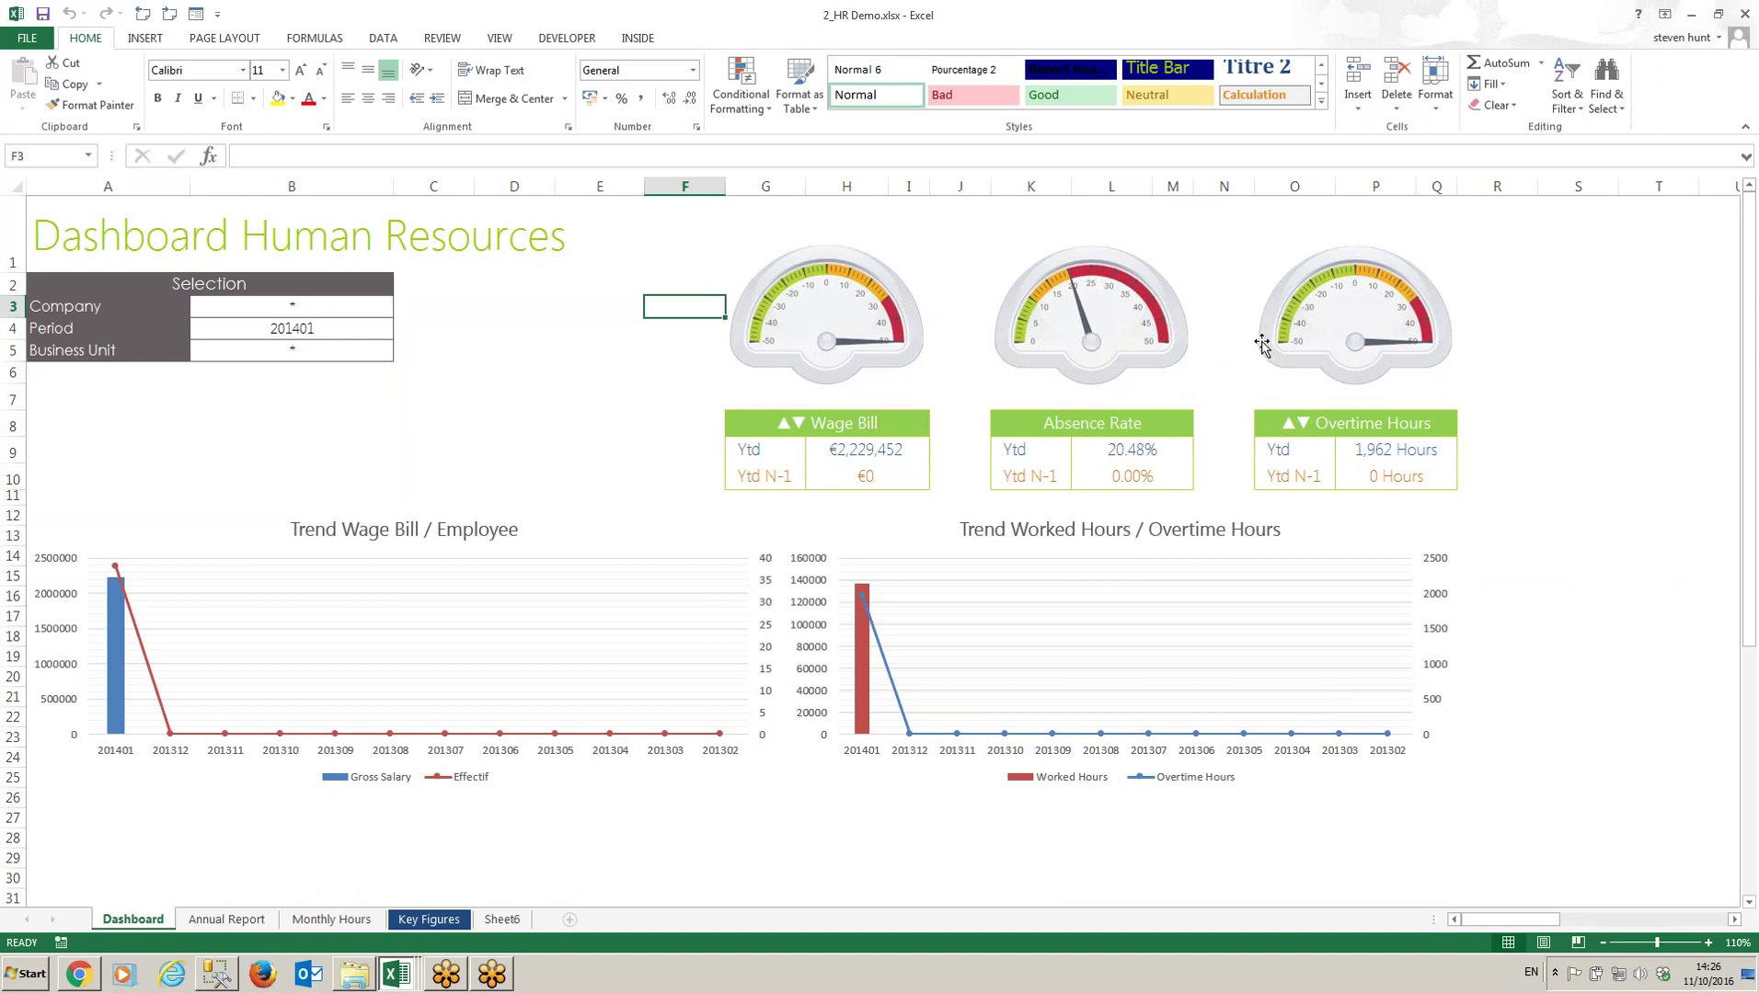
Step: Set the Human Resources dashboard's period to 201406
{"action": "left_click", "coordinate": [377, 322]}
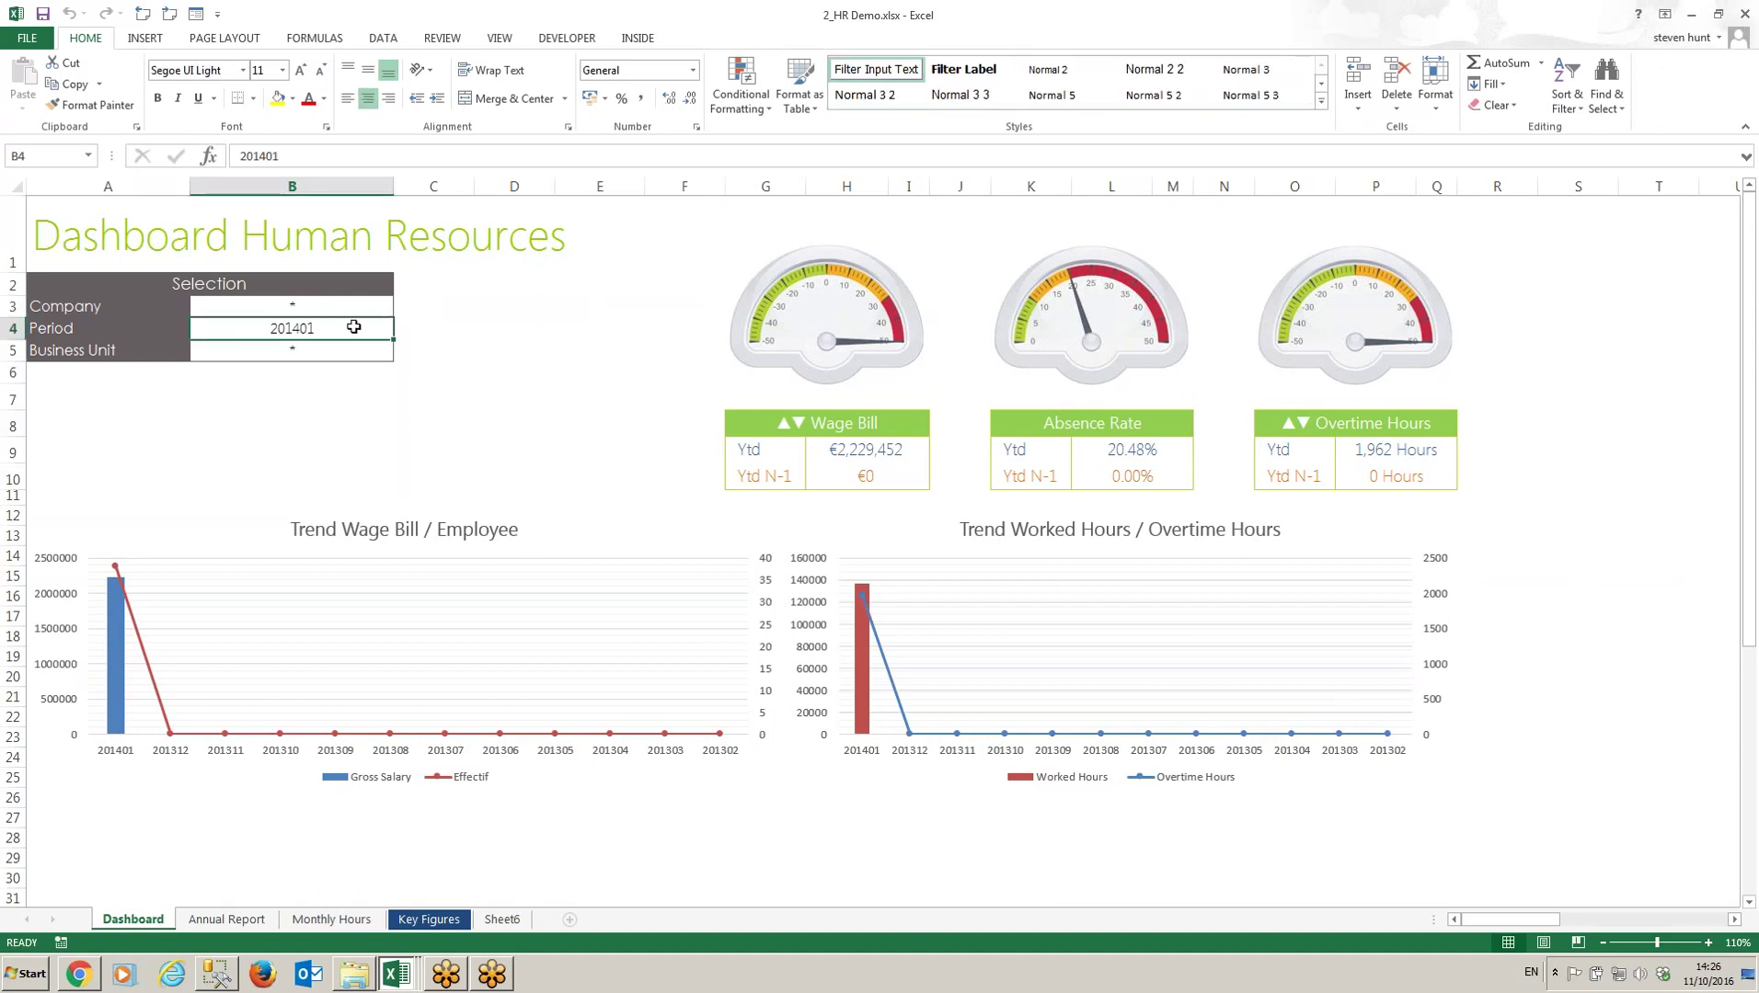
{"action": "double_click", "coordinate": [358, 328]}
{"action": "key", "text": "BackSpace"}
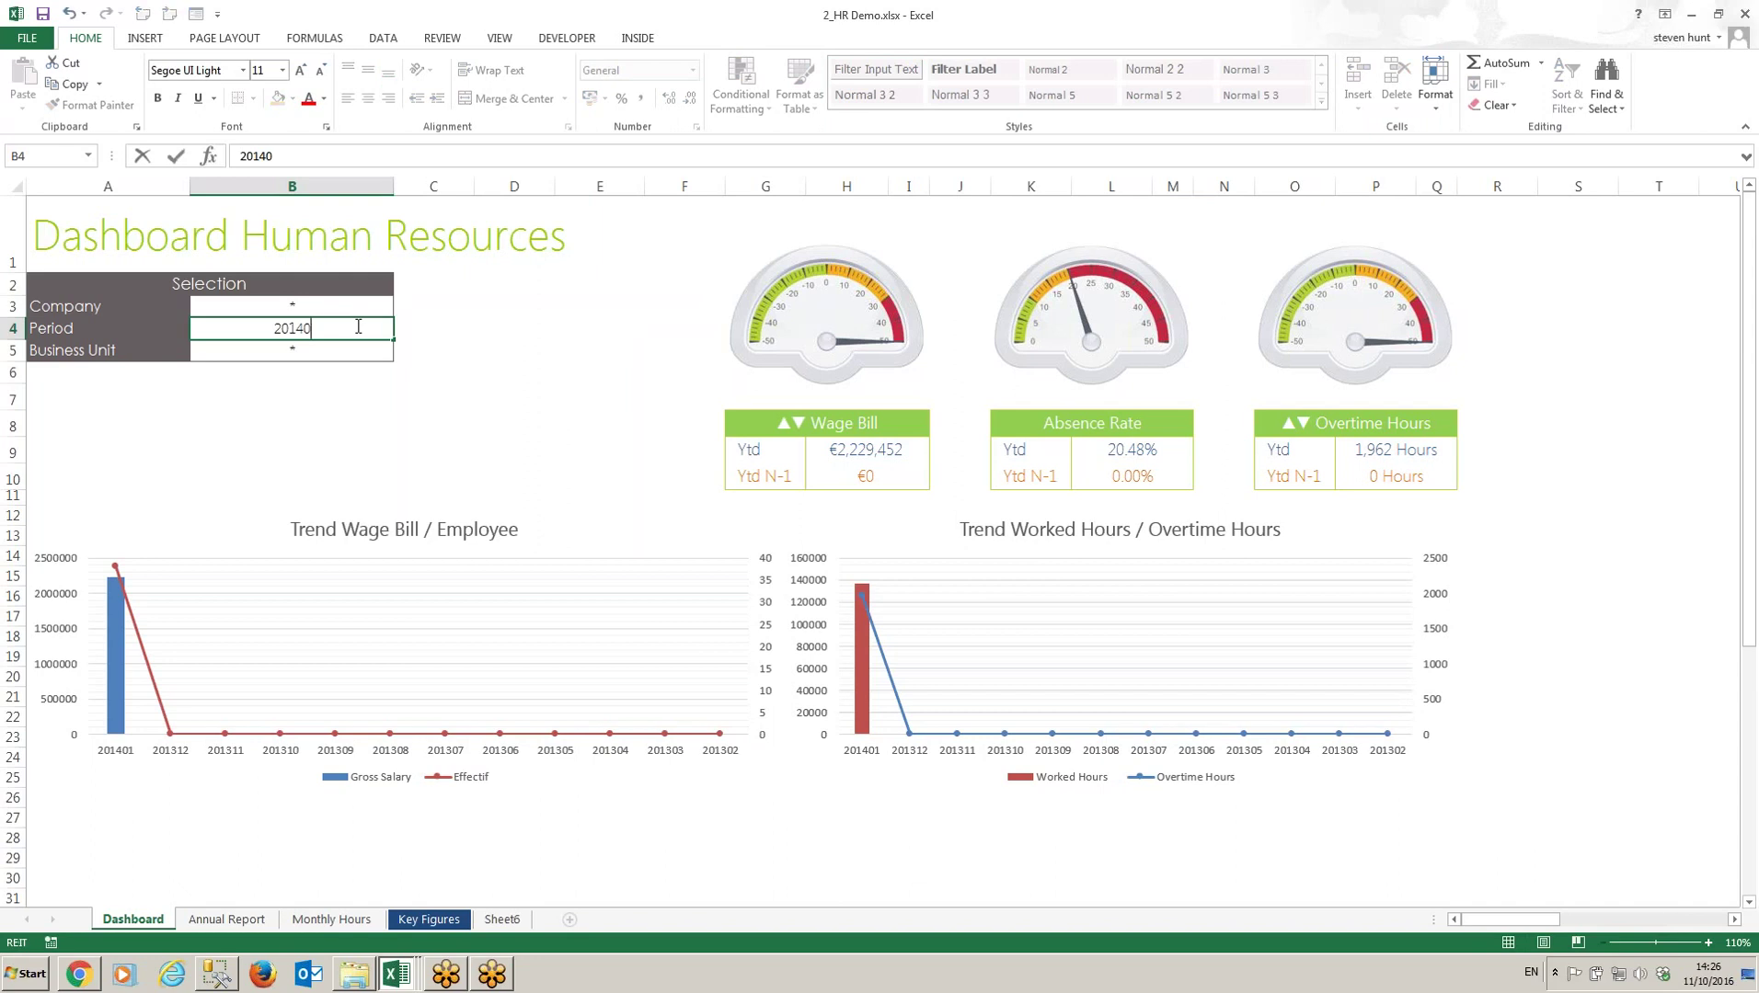
{"action": "type", "text": "6"}
{"action": "key", "text": "Return"}
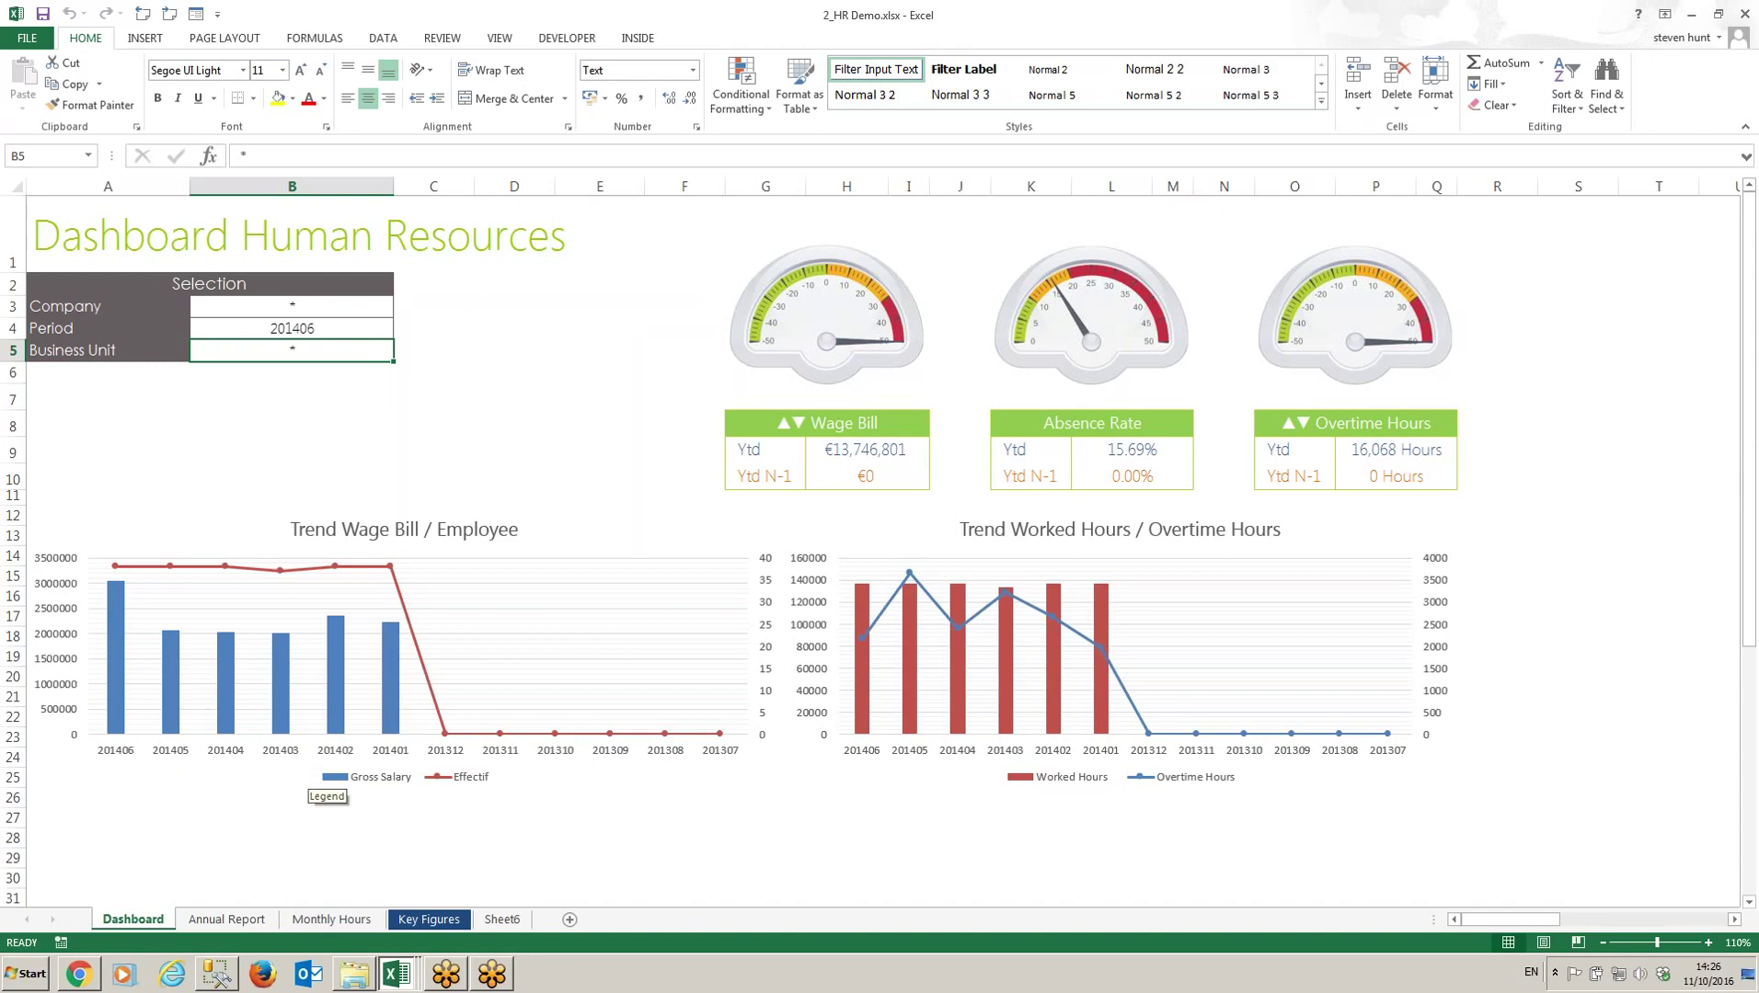
Step: Set the period on the Annual Report sheet to 201405
{"action": "left_click", "coordinate": [230, 922]}
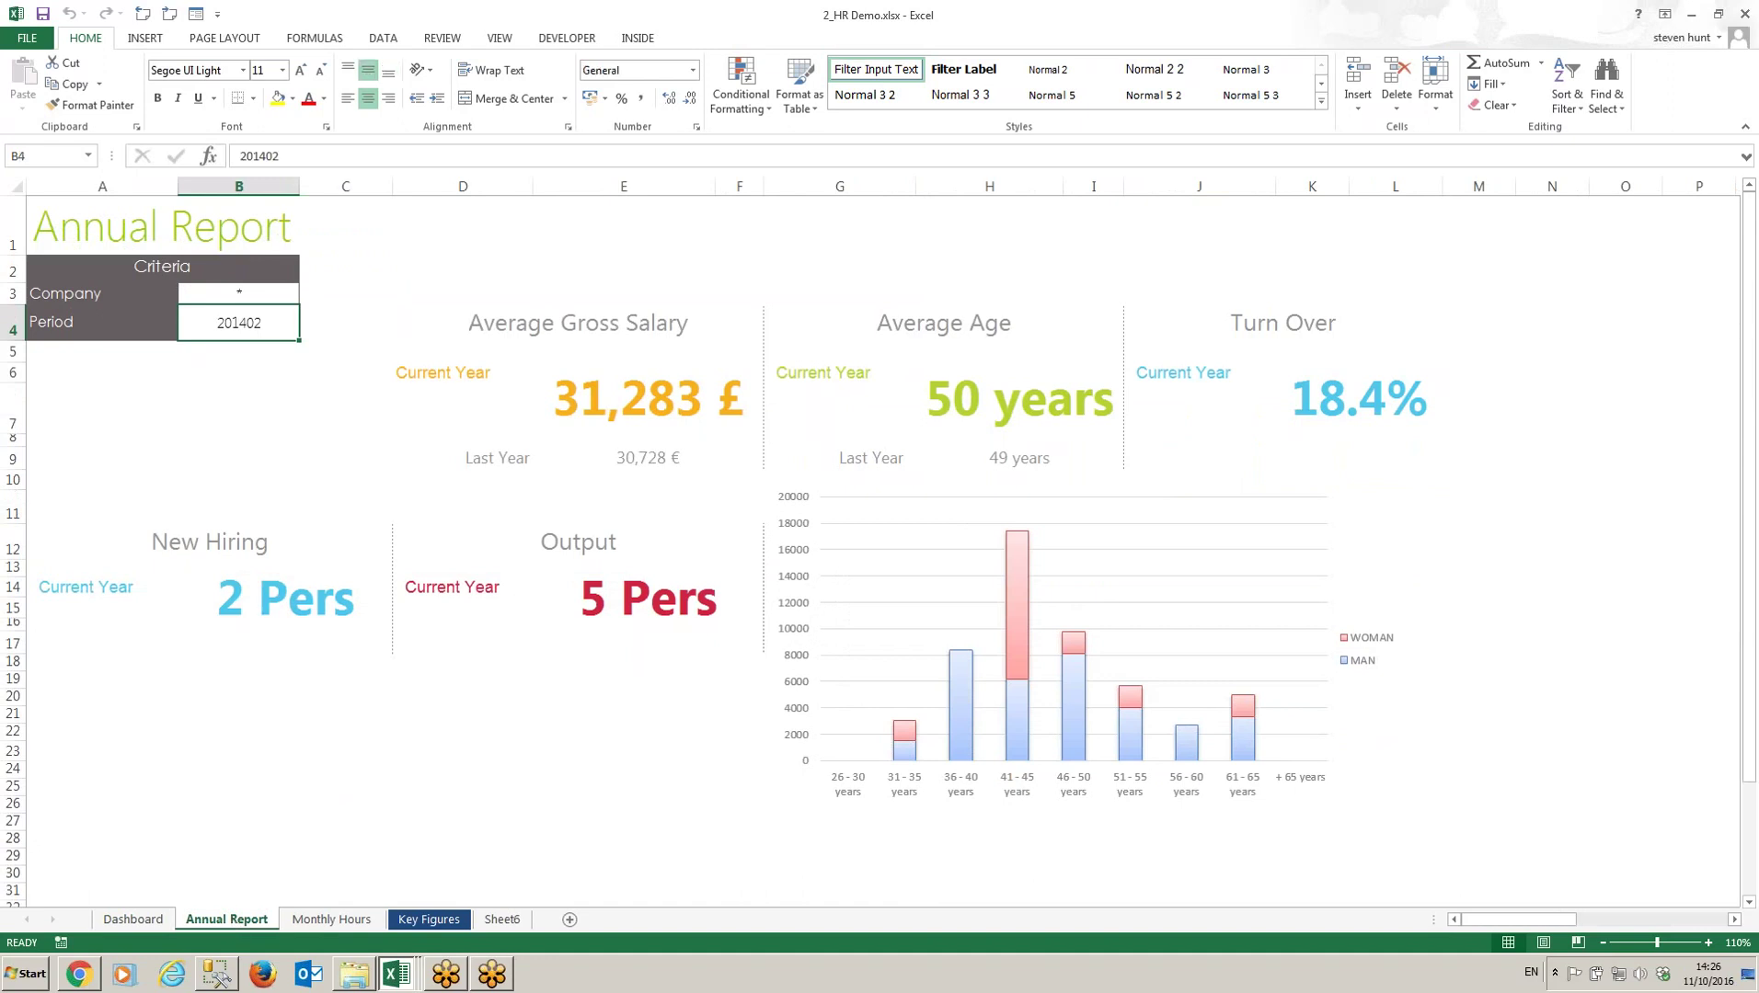
{"action": "double_click", "coordinate": [264, 324]}
{"action": "key", "text": "BackSpace"}
{"action": "key", "text": "BackSpace"}
{"action": "type", "text": "05"}
{"action": "key", "text": "ctrl+Return"}
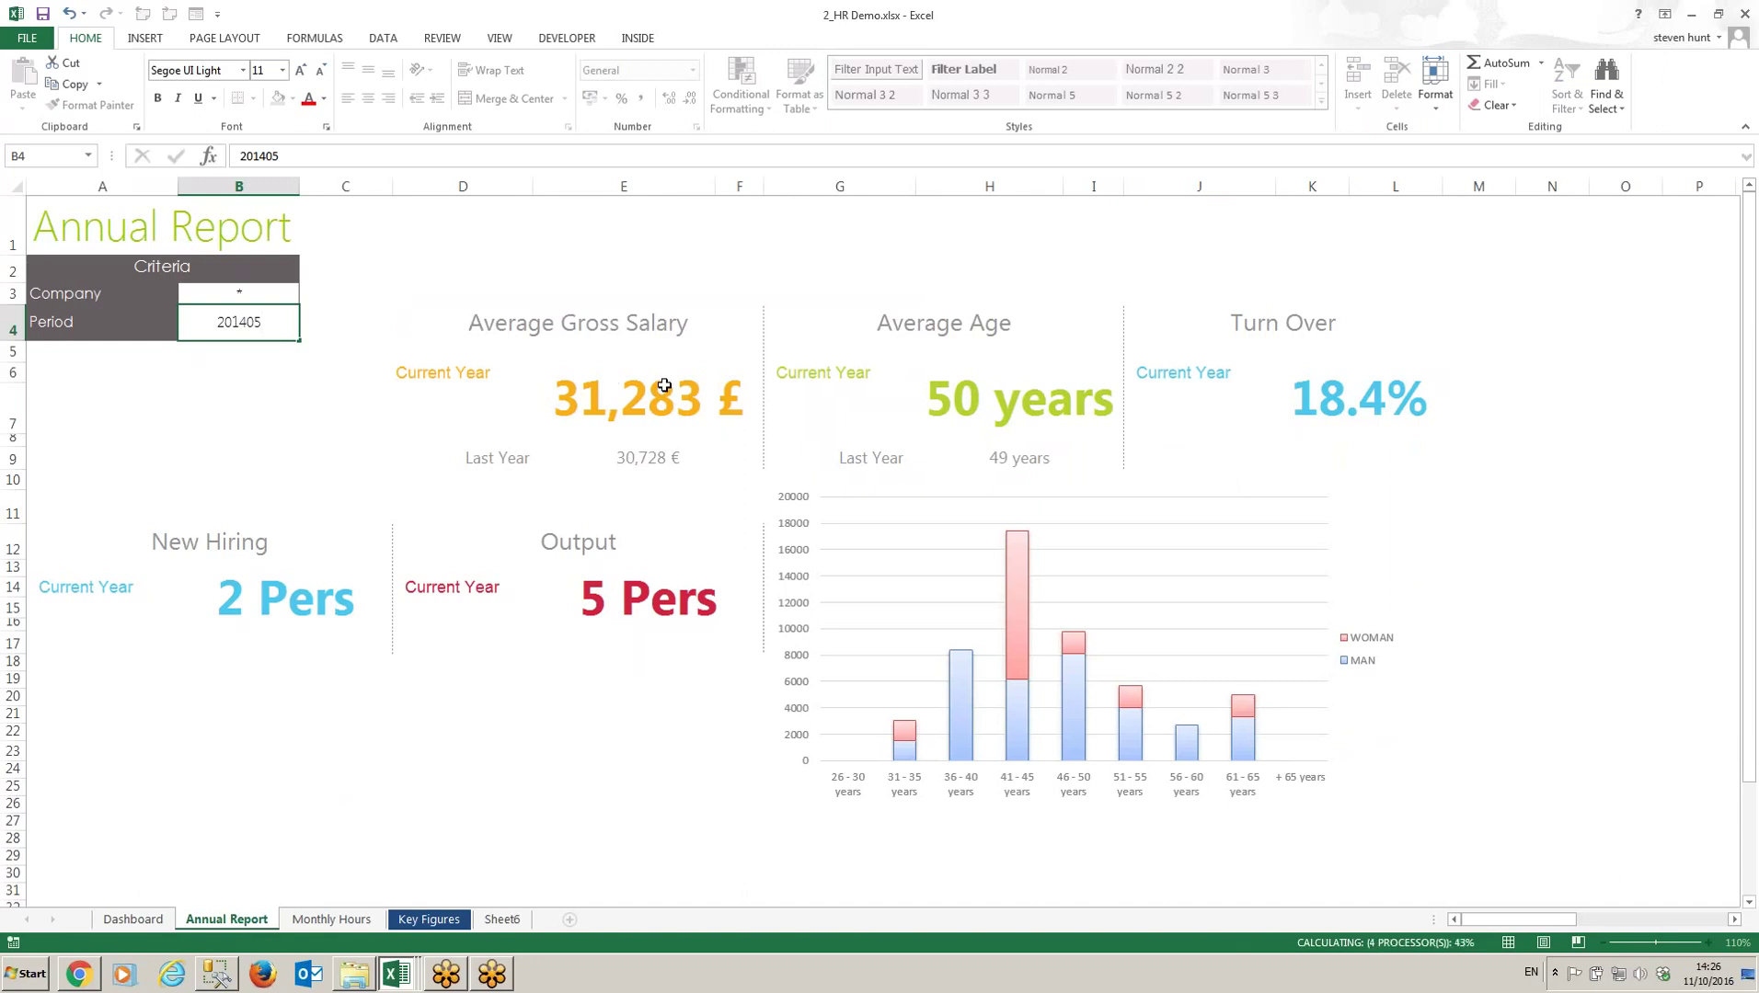
{"action": "key", "text": "Down"}
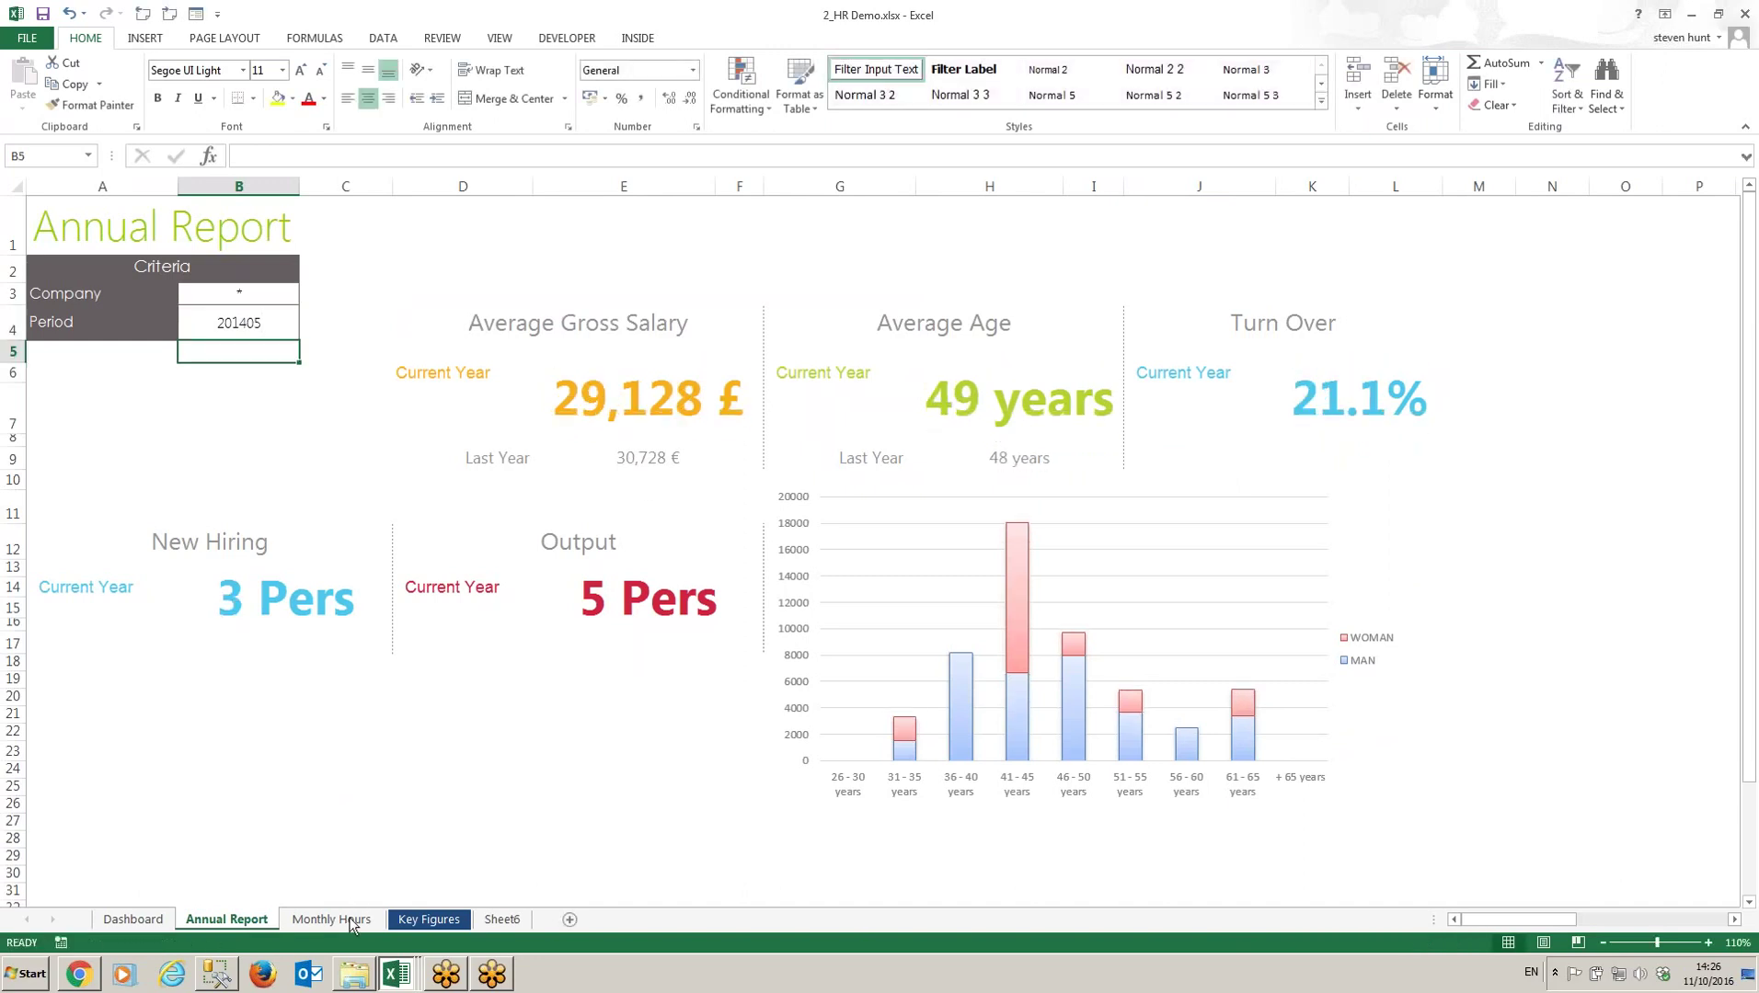
Step: Copy the January FTE formula on the Monthly Hours sheet across all months and measure rows, D17:O28
{"action": "left_click", "coordinate": [350, 921]}
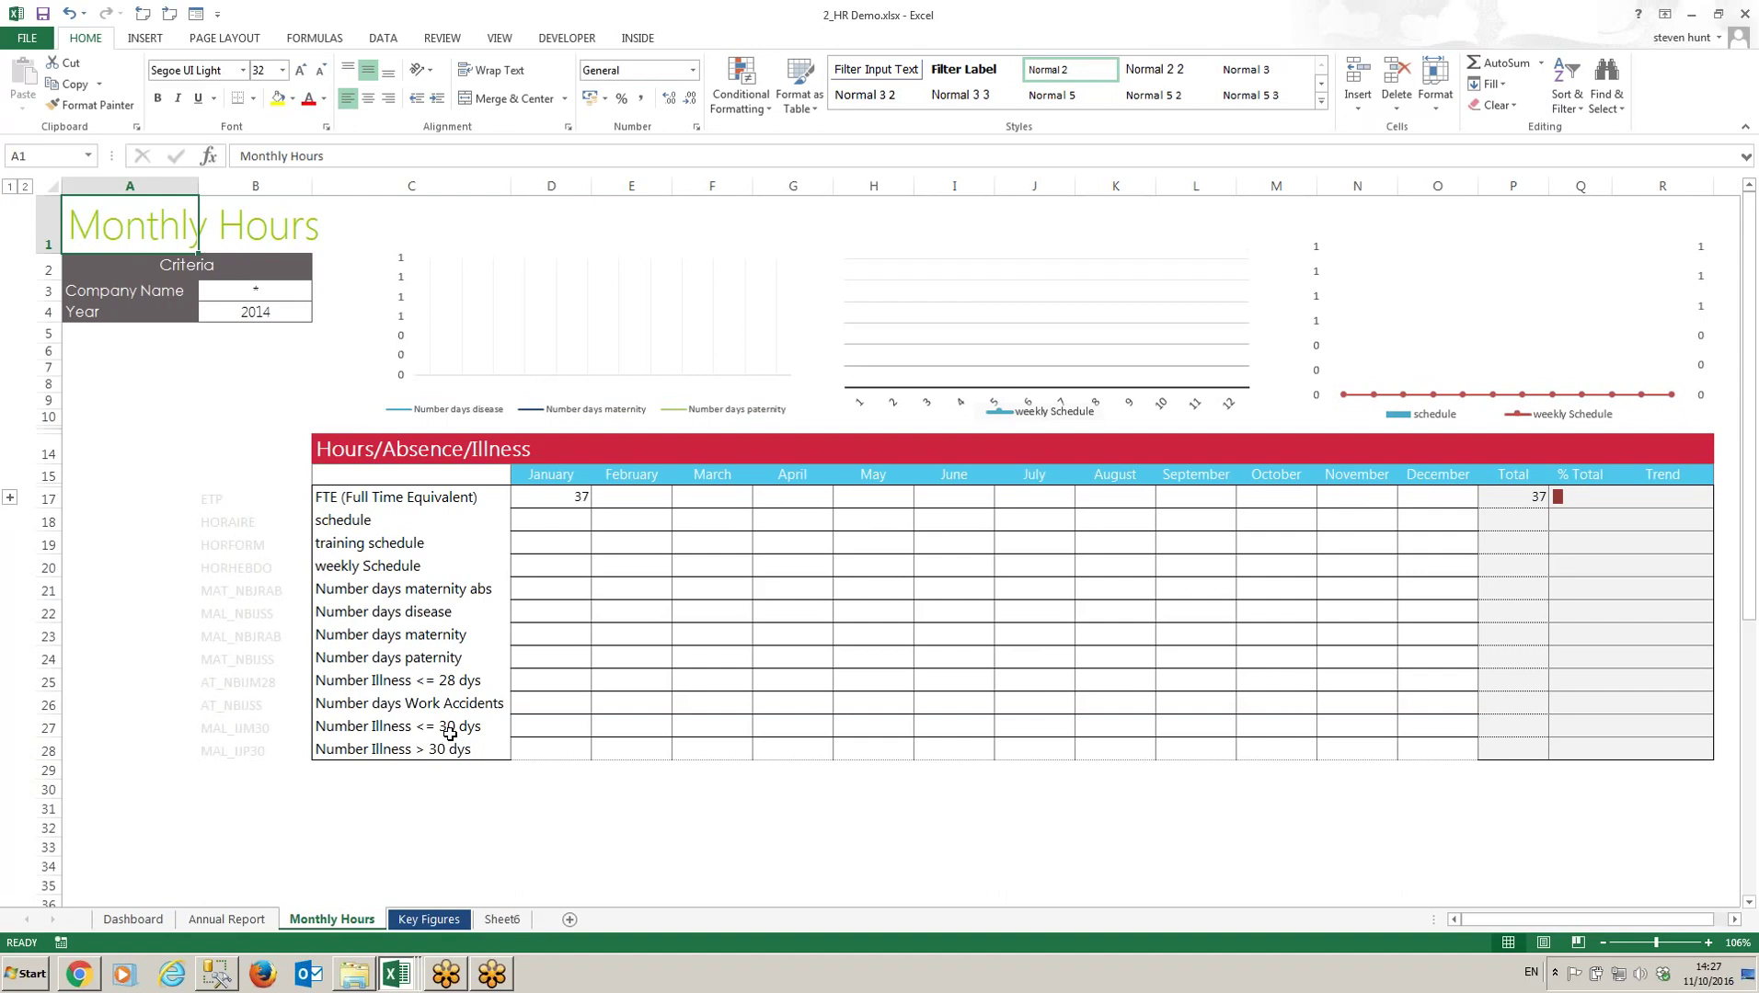
{"action": "left_click", "coordinate": [565, 497]}
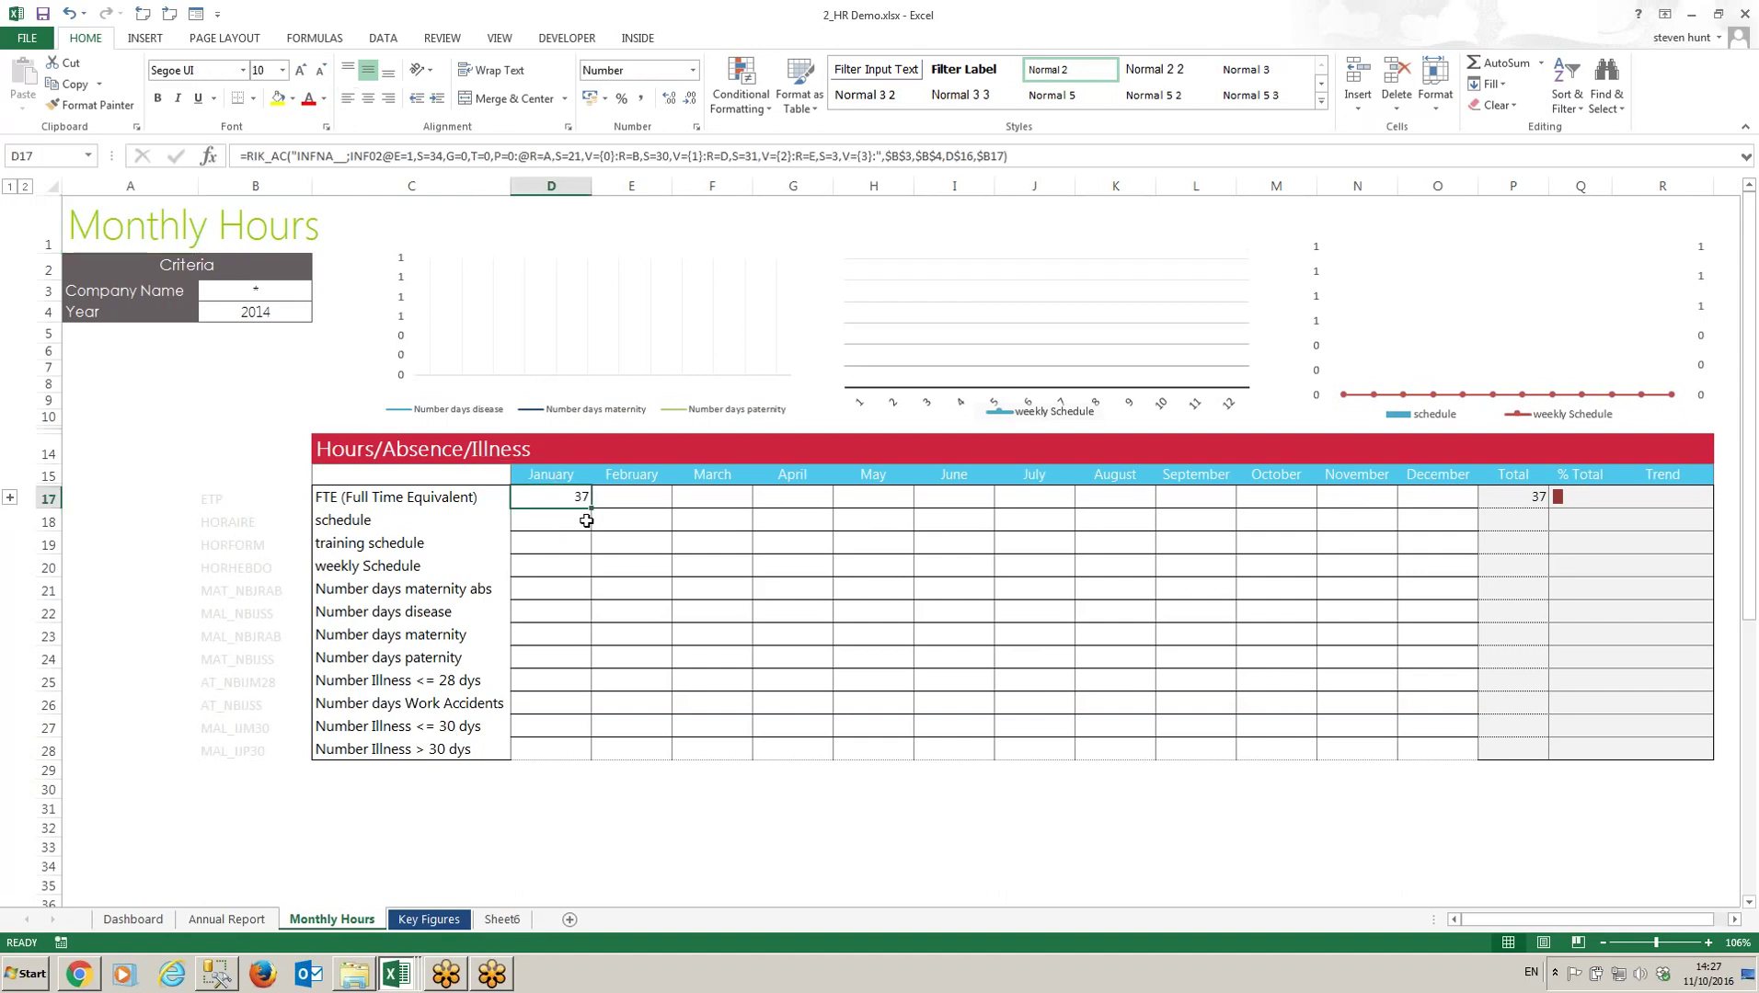
{"action": "key", "text": "ctrl+c"}
{"action": "left_click_drag", "start_coordinate": [581, 499], "coordinate": [1405, 750]}
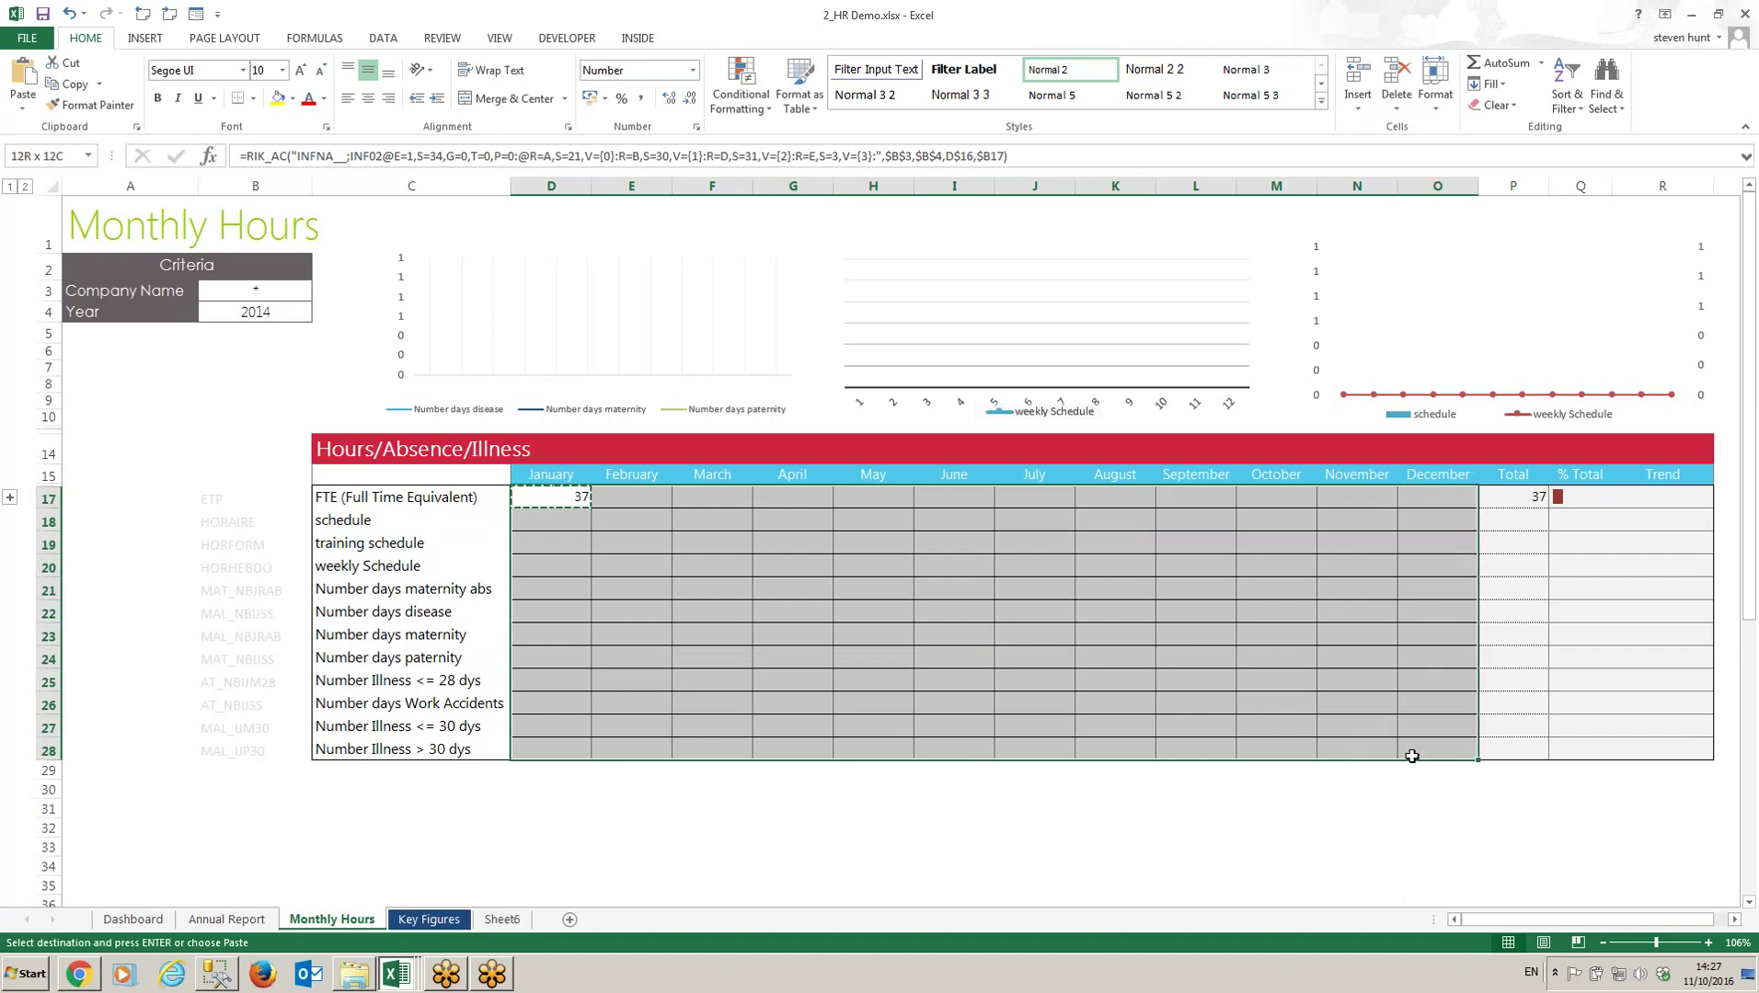
{"action": "left_click", "coordinate": [625, 38]}
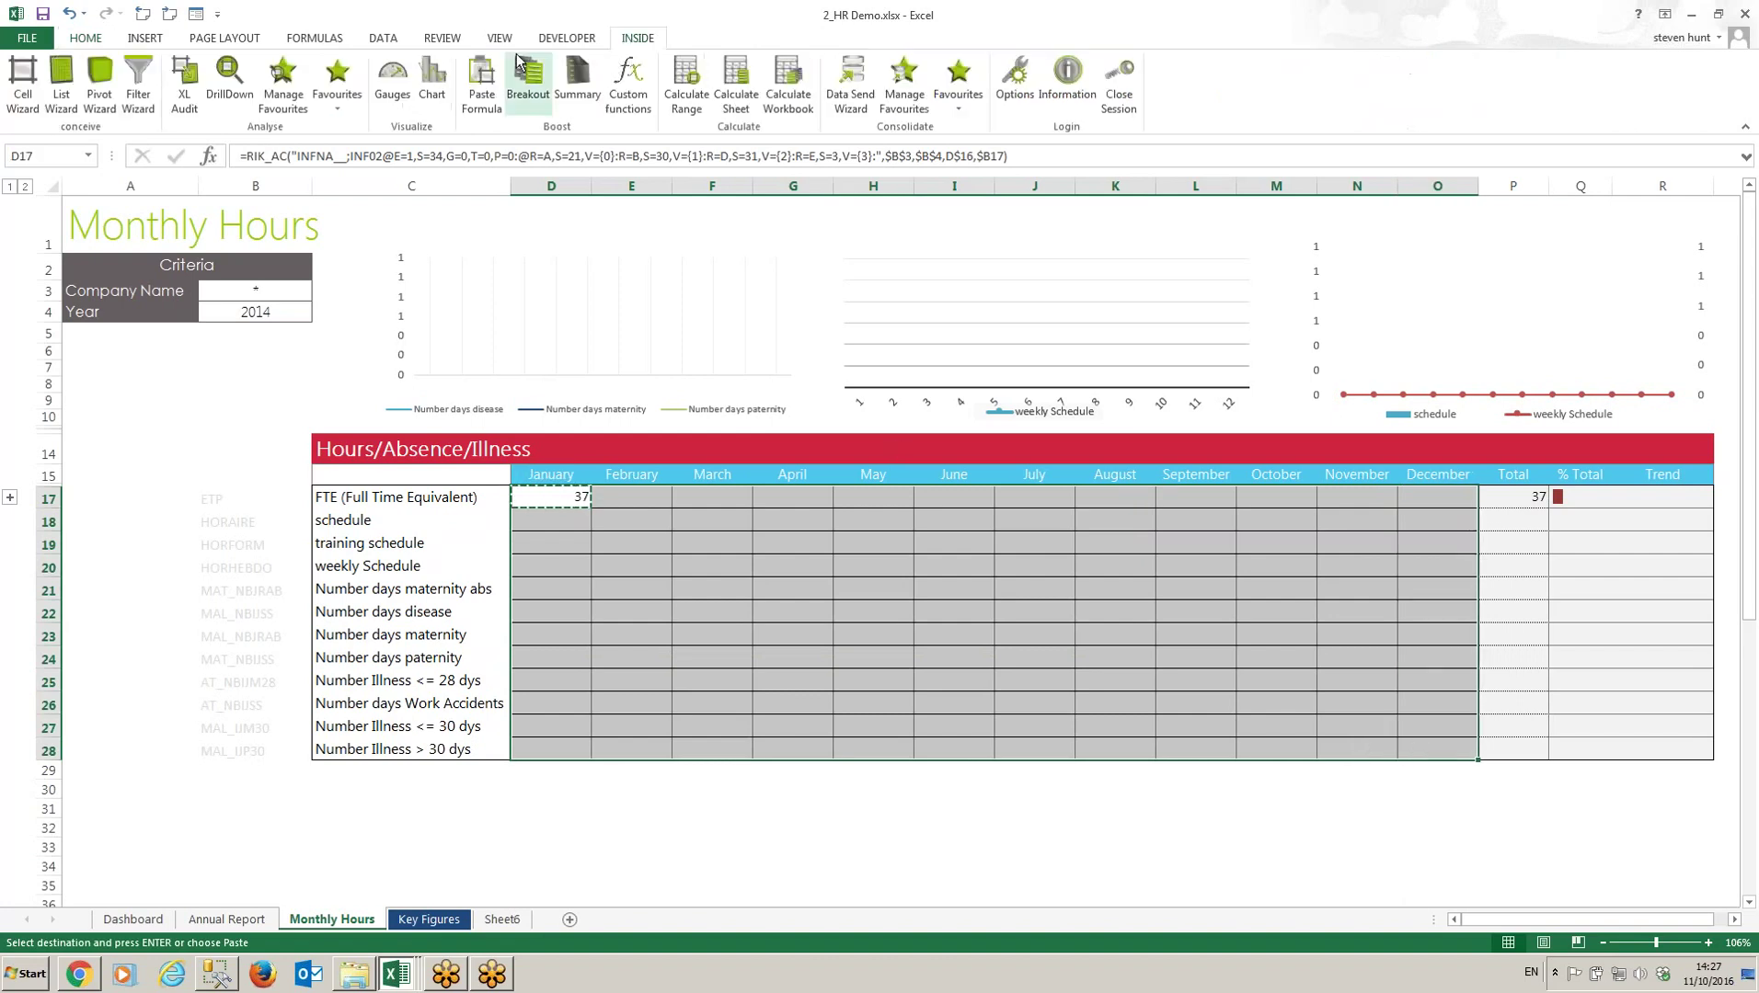
{"action": "key", "text": "ctrl+v"}
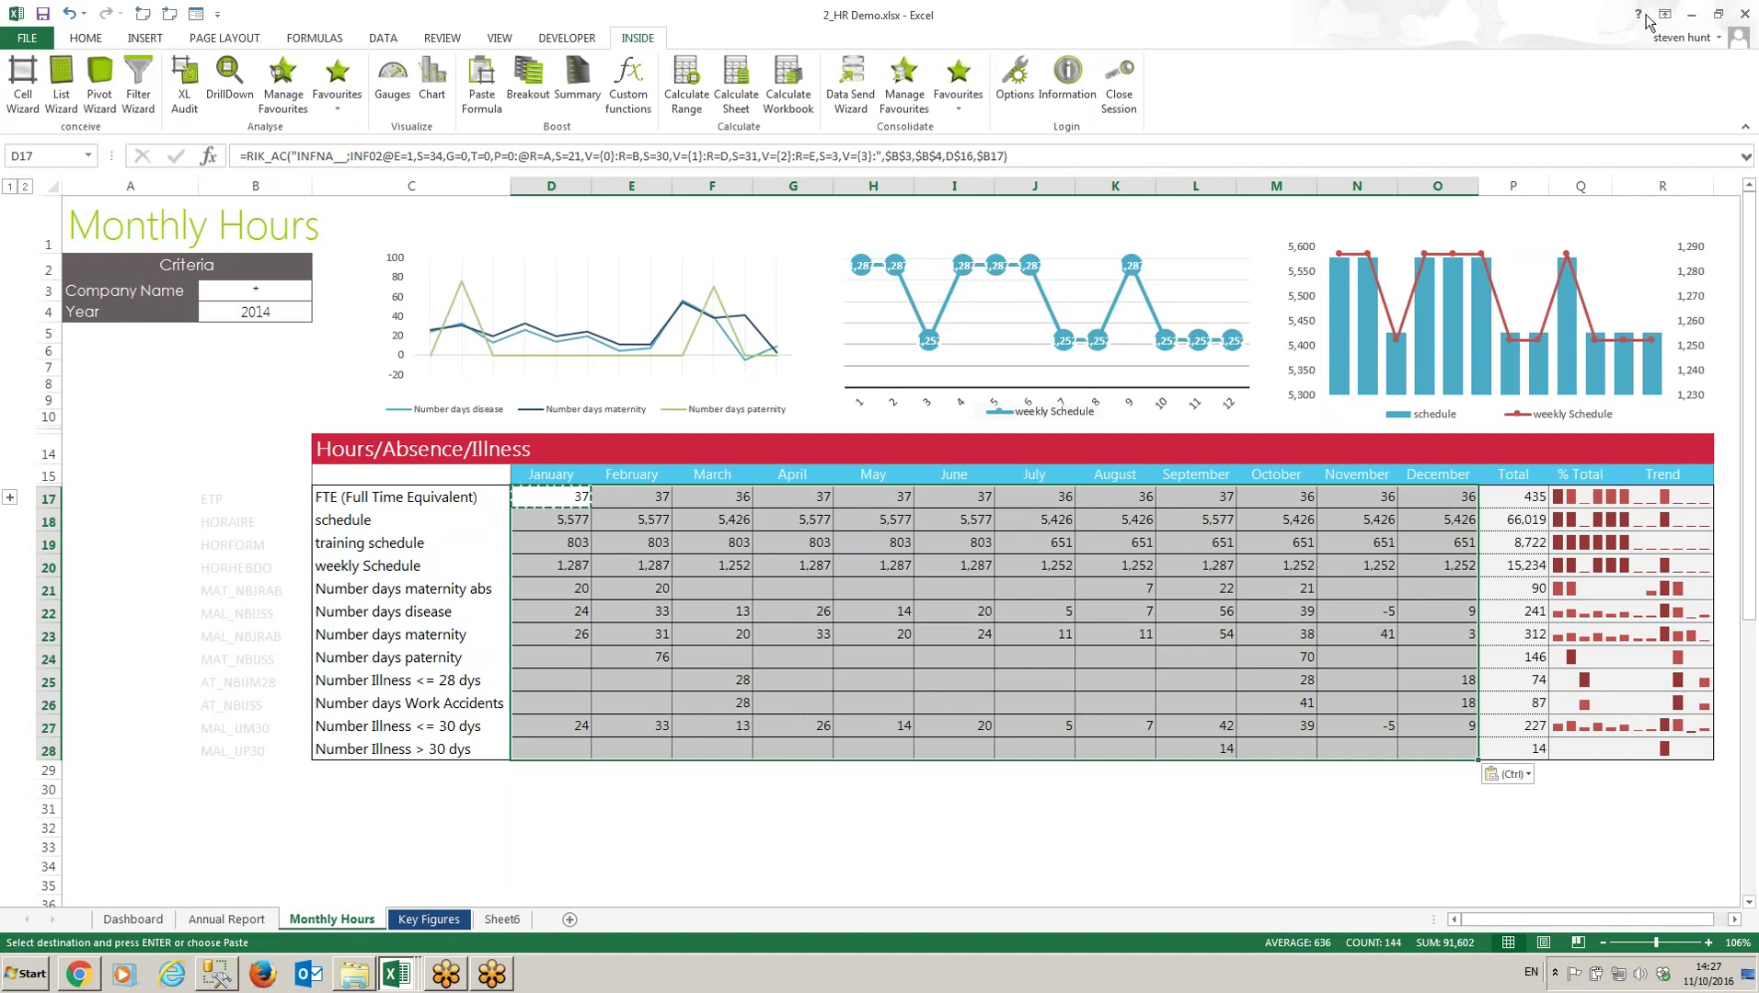
Step: Minimize the HR demo workbook and switch to 5_Hyperlink Demo.xlsx
{"action": "left_click", "coordinate": [1692, 15]}
{"action": "mouse_move", "coordinate": [396, 989]}
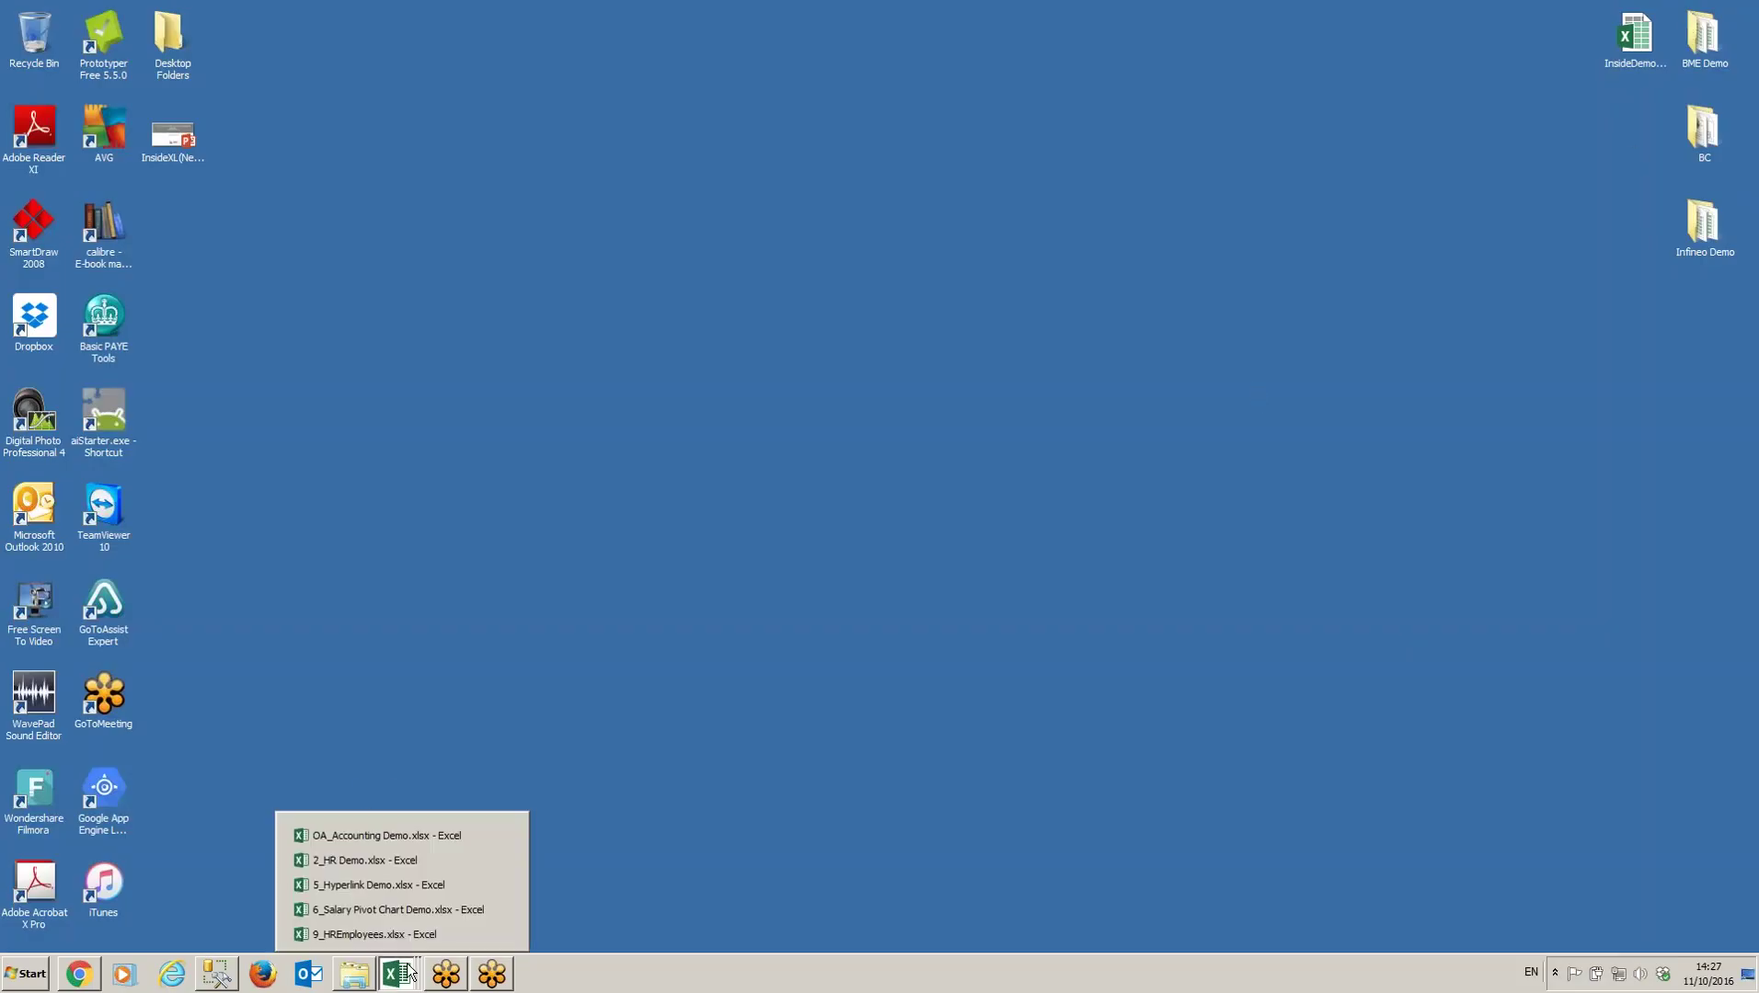
{"action": "left_click", "coordinate": [401, 891]}
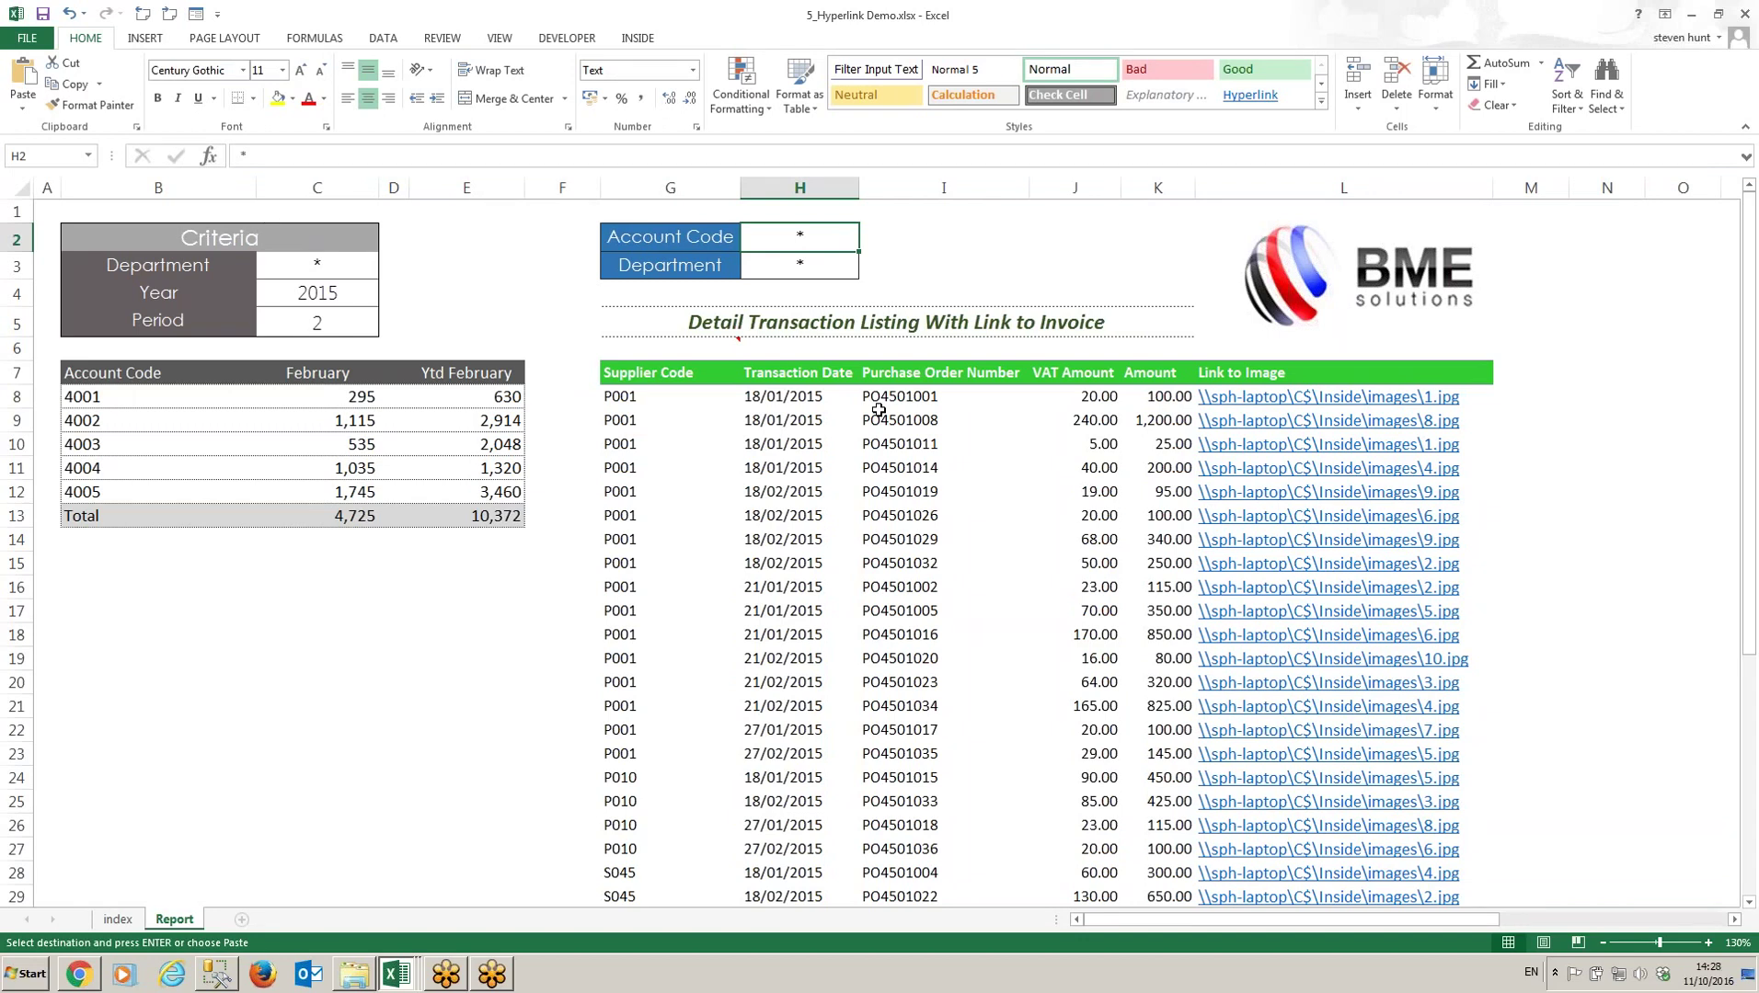
Step: Look over the supplier, date, purchase order and amount fields of the third transaction and the list formula in G6
{"action": "left_click", "coordinate": [638, 451]}
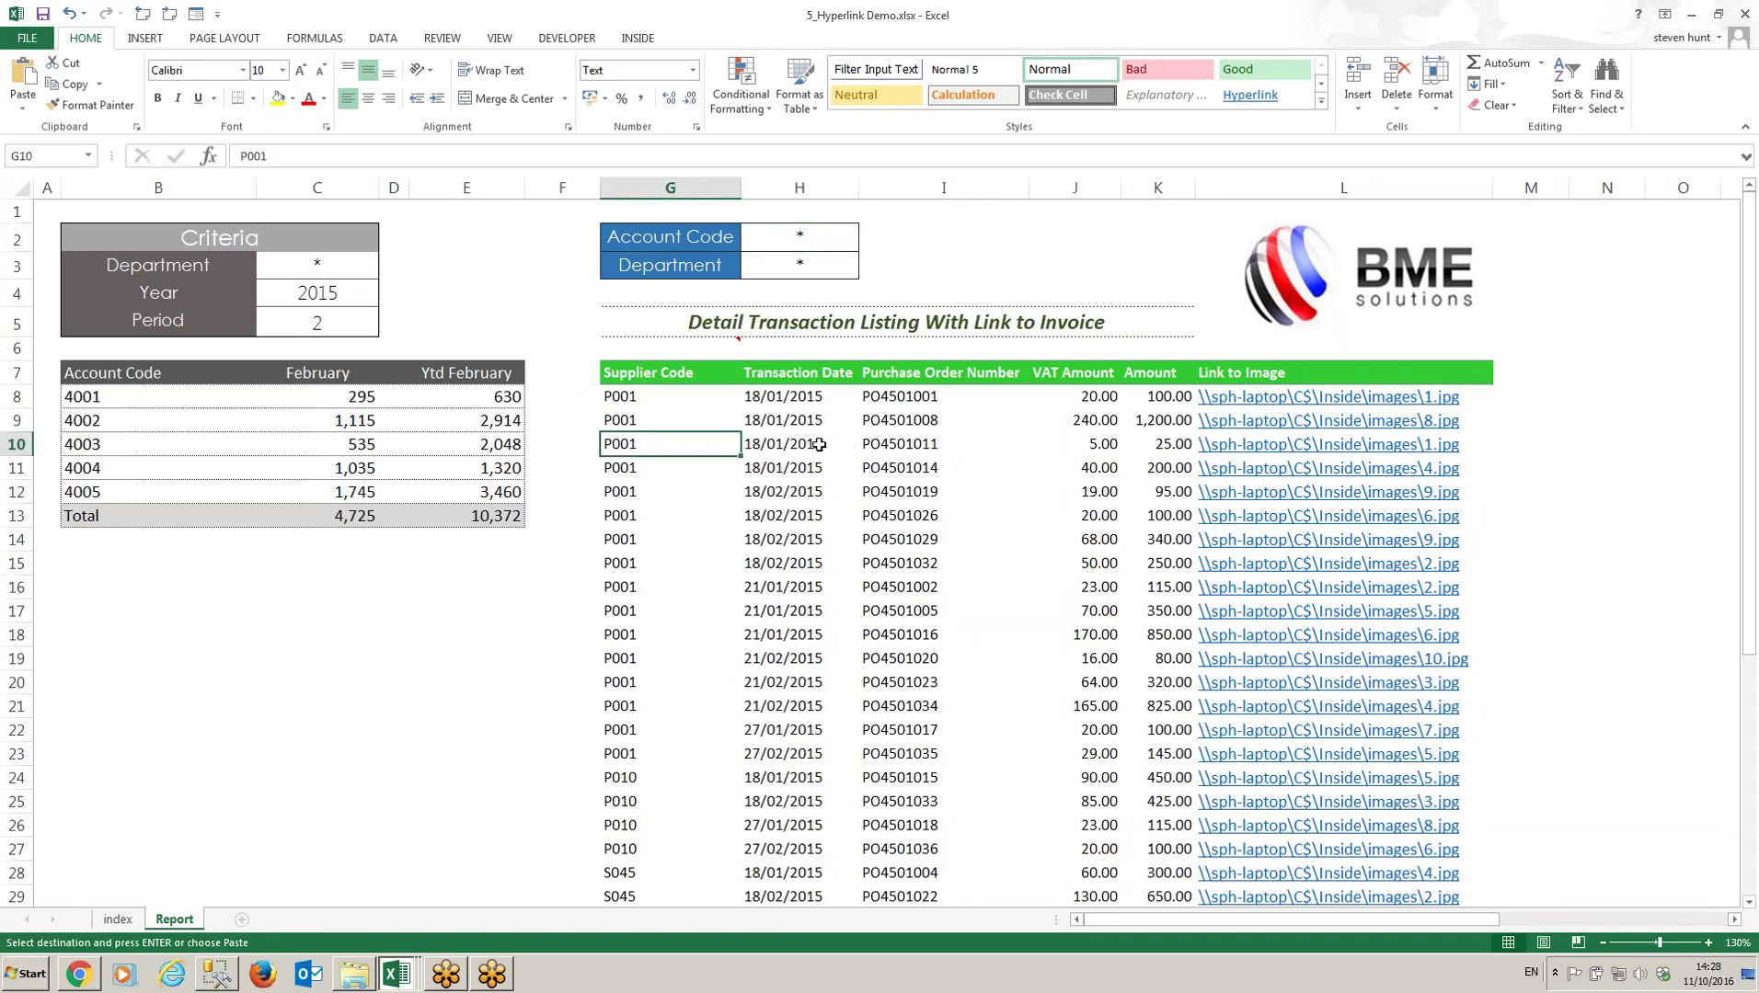
{"action": "left_click", "coordinate": [818, 444]}
{"action": "left_click", "coordinate": [900, 446]}
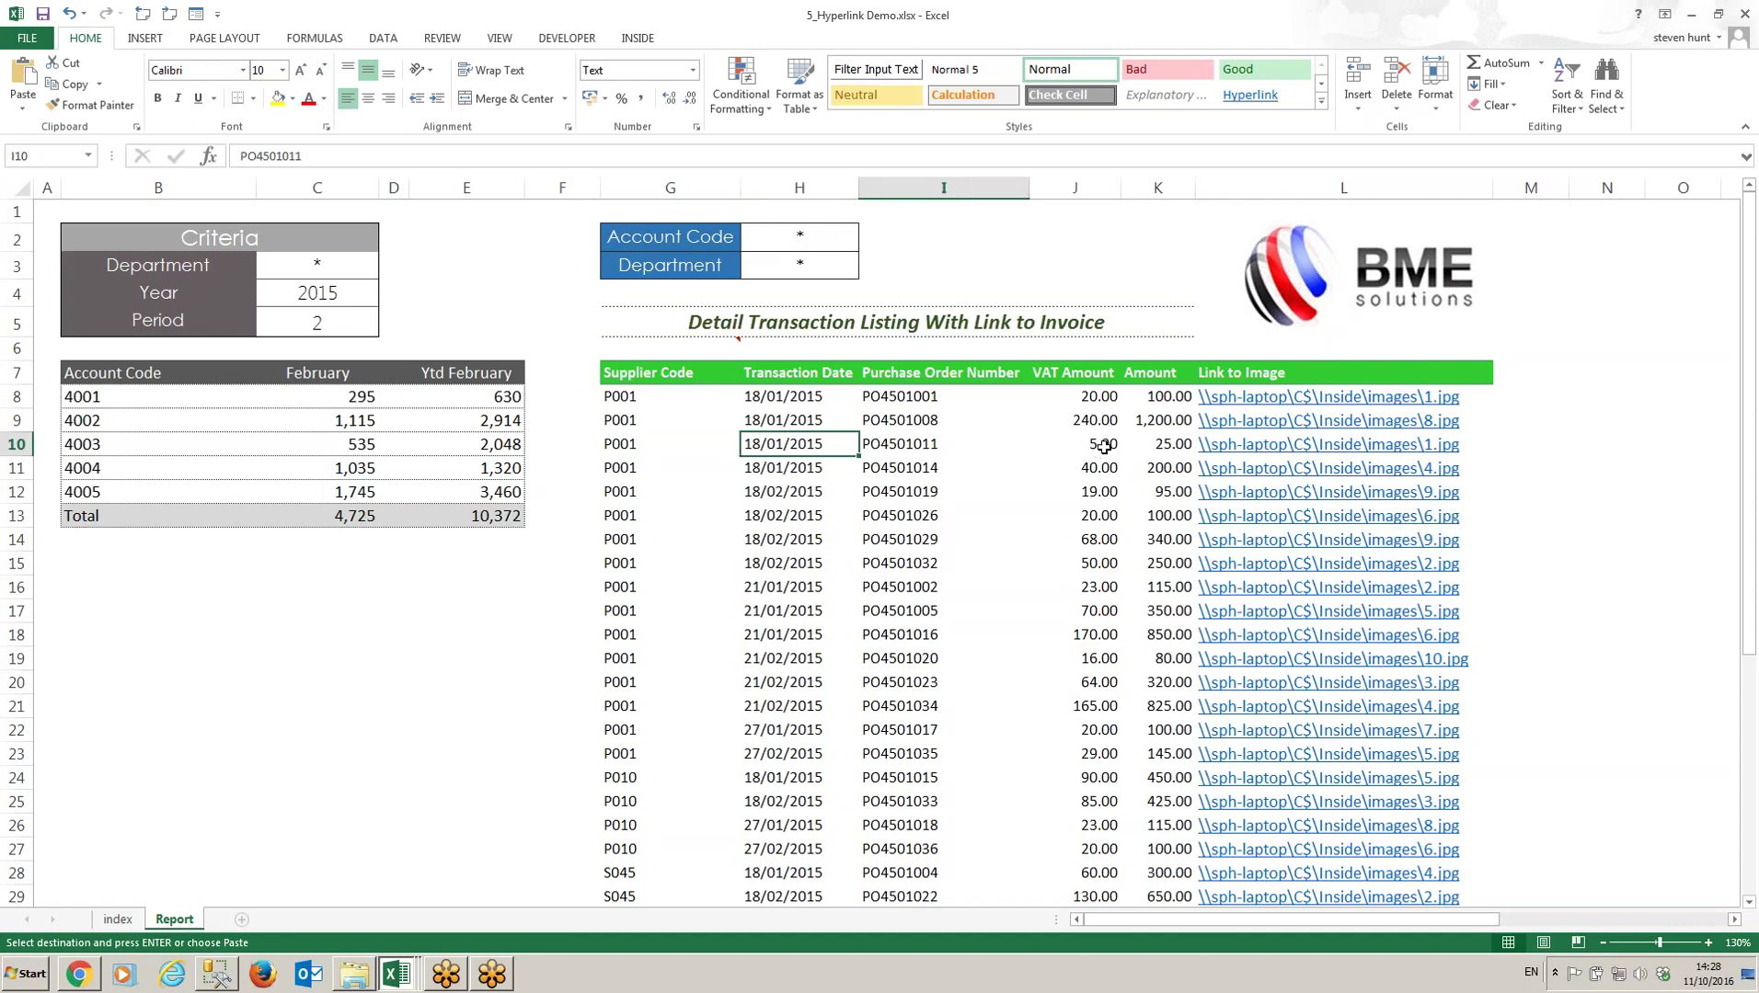
{"action": "left_click", "coordinate": [1097, 449]}
{"action": "left_click", "coordinate": [1170, 444]}
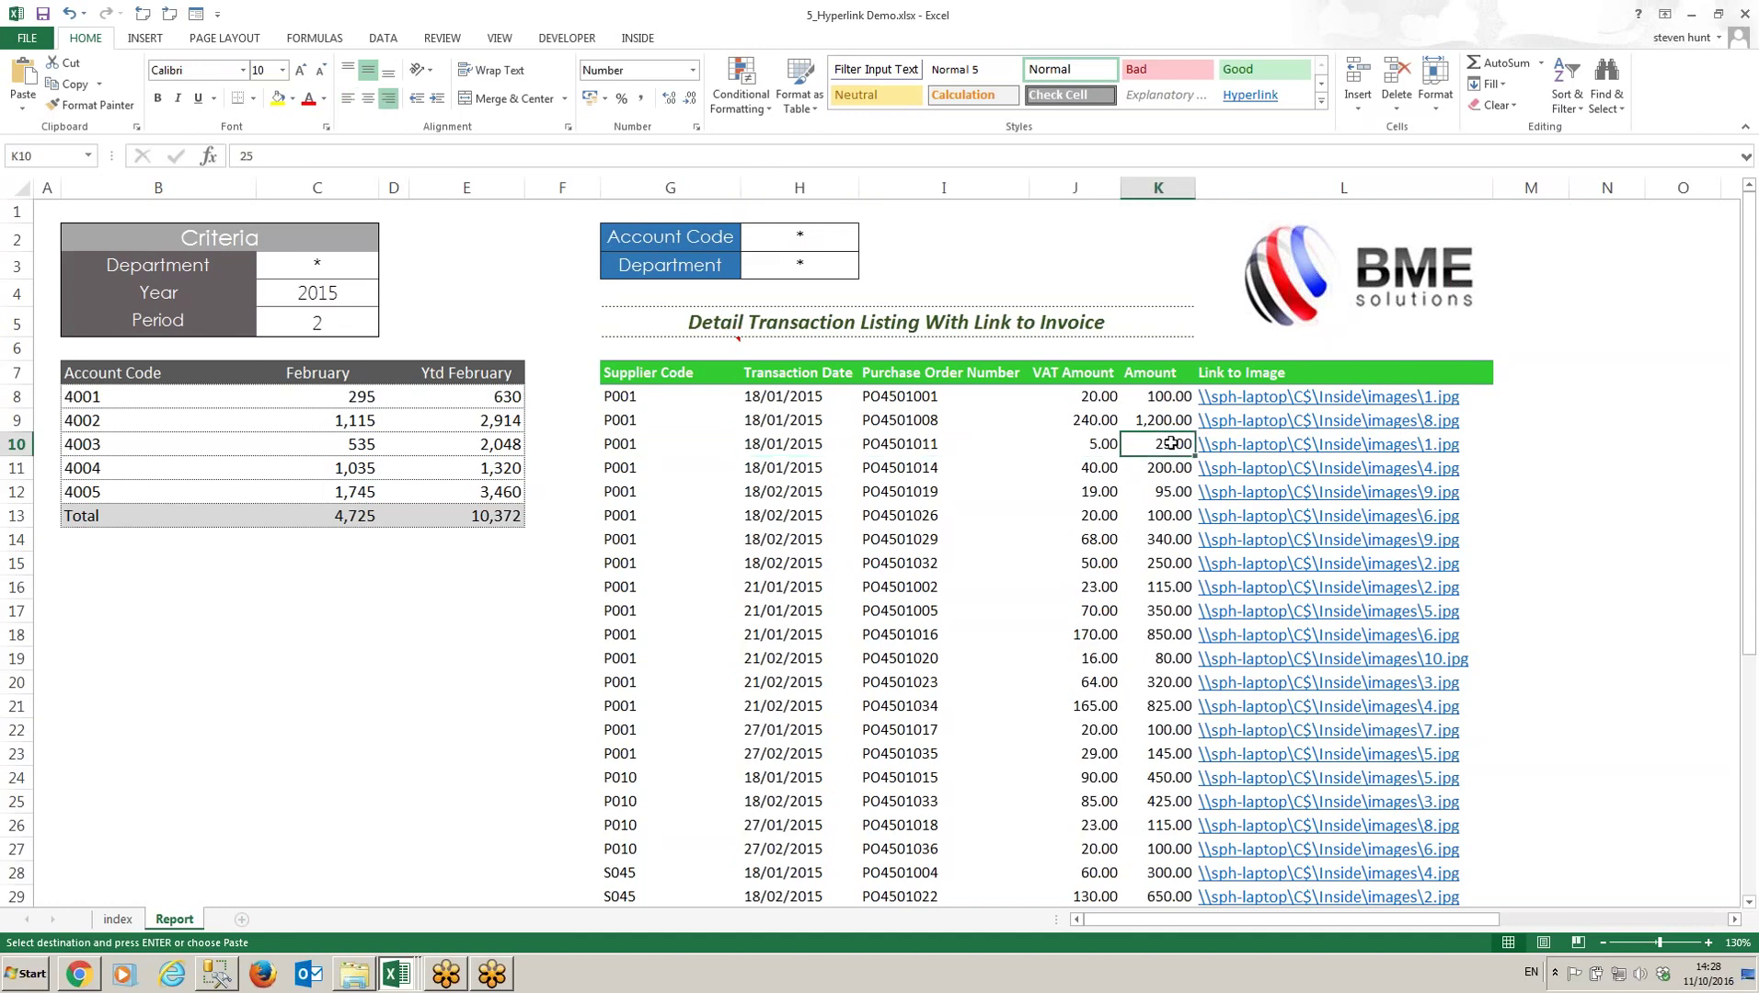
{"action": "key", "text": "Right"}
{"action": "key", "text": "Left"}
{"action": "key", "text": "Left"}
{"action": "key", "text": "Left"}
{"action": "key", "text": "Left"}
{"action": "key", "text": "Left"}
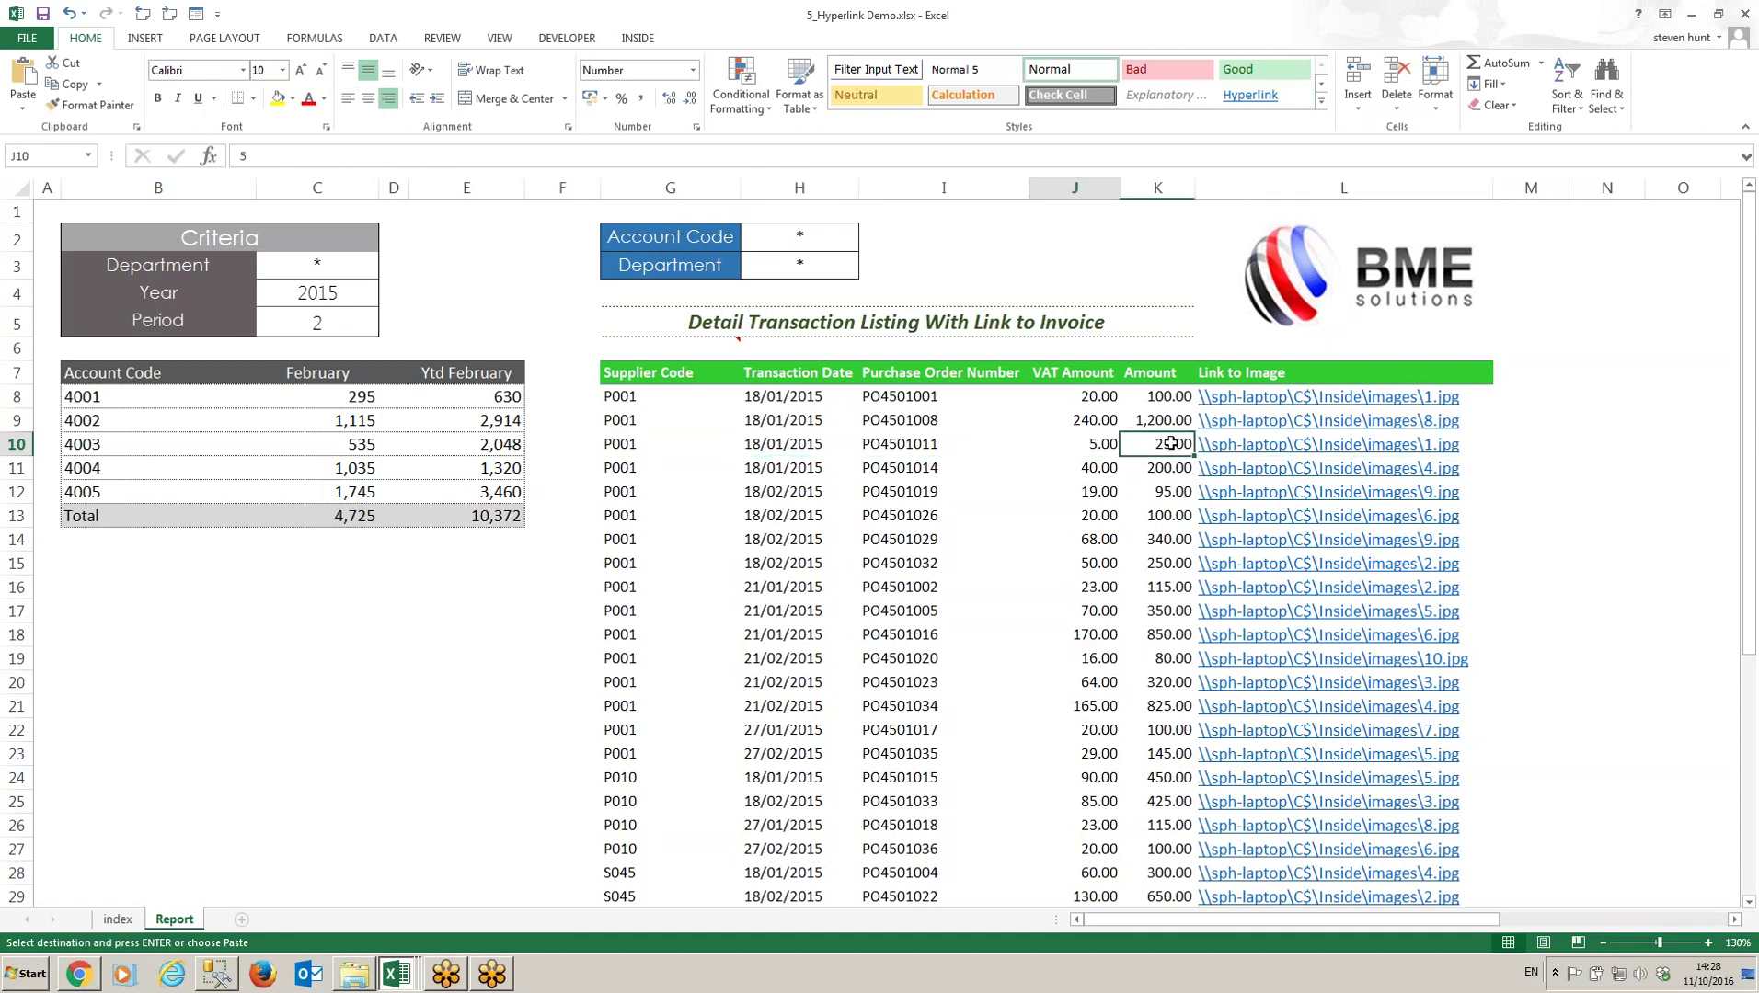
{"action": "key", "text": "Up"}
{"action": "key", "text": "Up"}
{"action": "key", "text": "Up"}
{"action": "key", "text": "Up"}
{"action": "key", "text": "Up"}
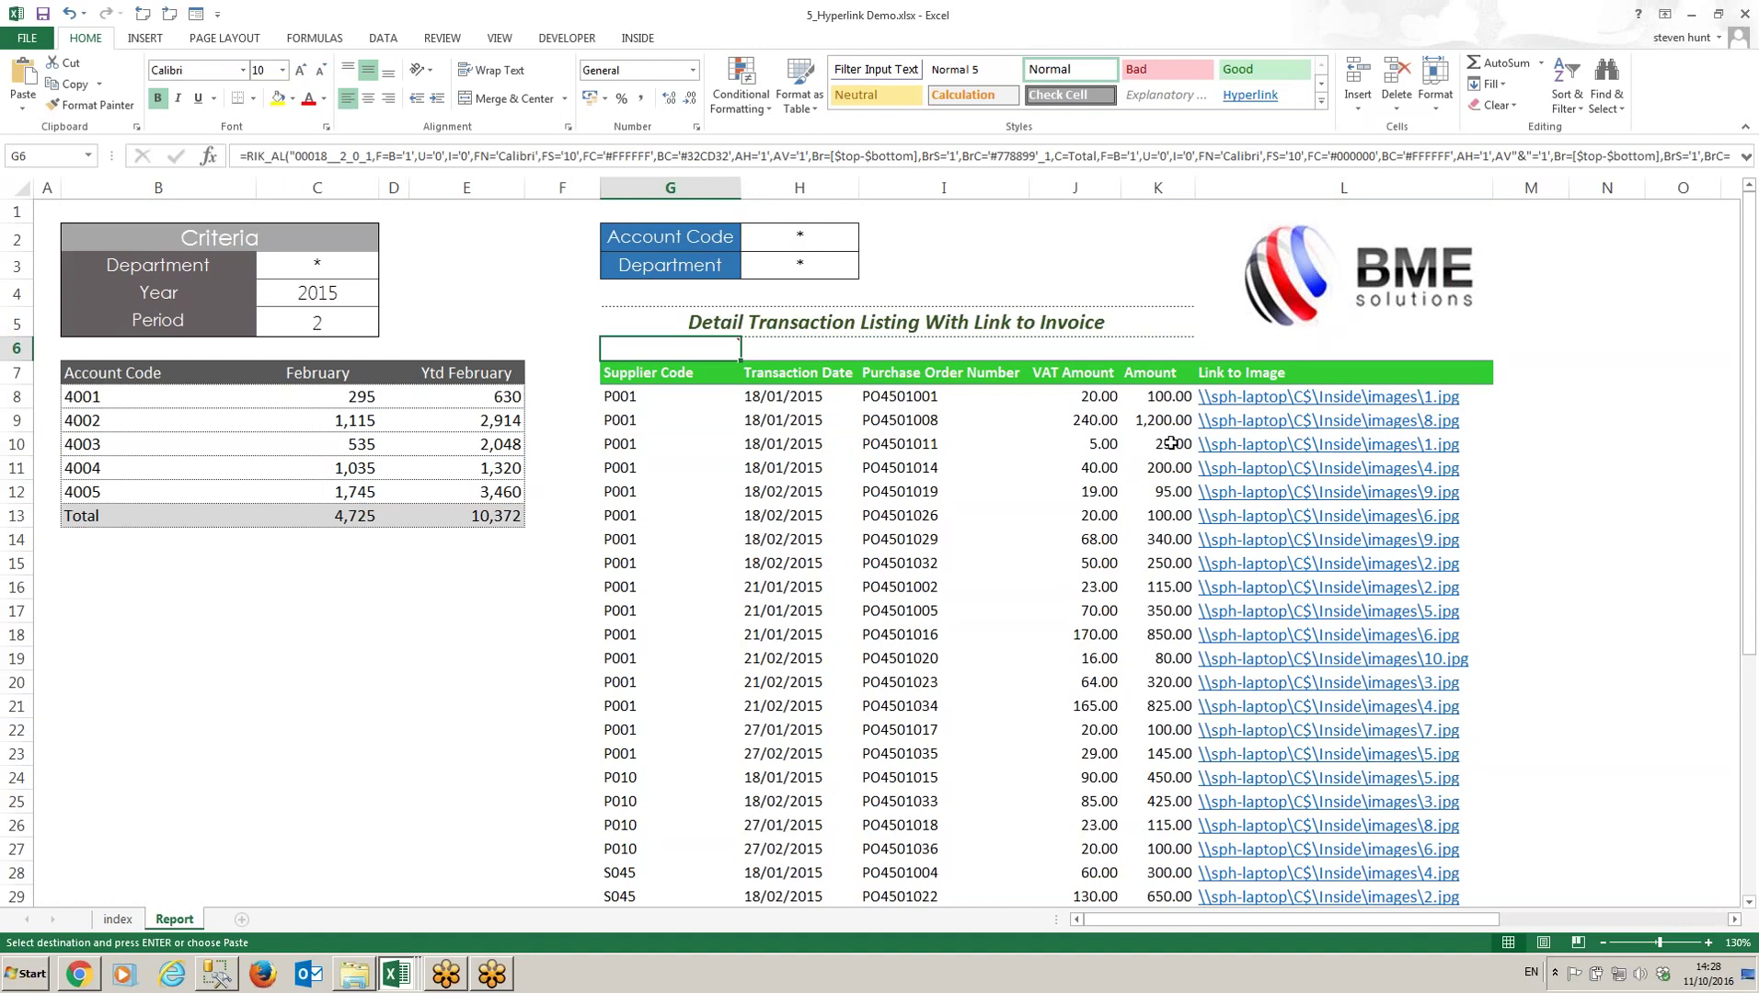
Step: Check the Account Code filter cell and look through the transaction listing down to its total row
{"action": "left_click", "coordinate": [807, 235]}
{"action": "left_click", "coordinate": [815, 237]}
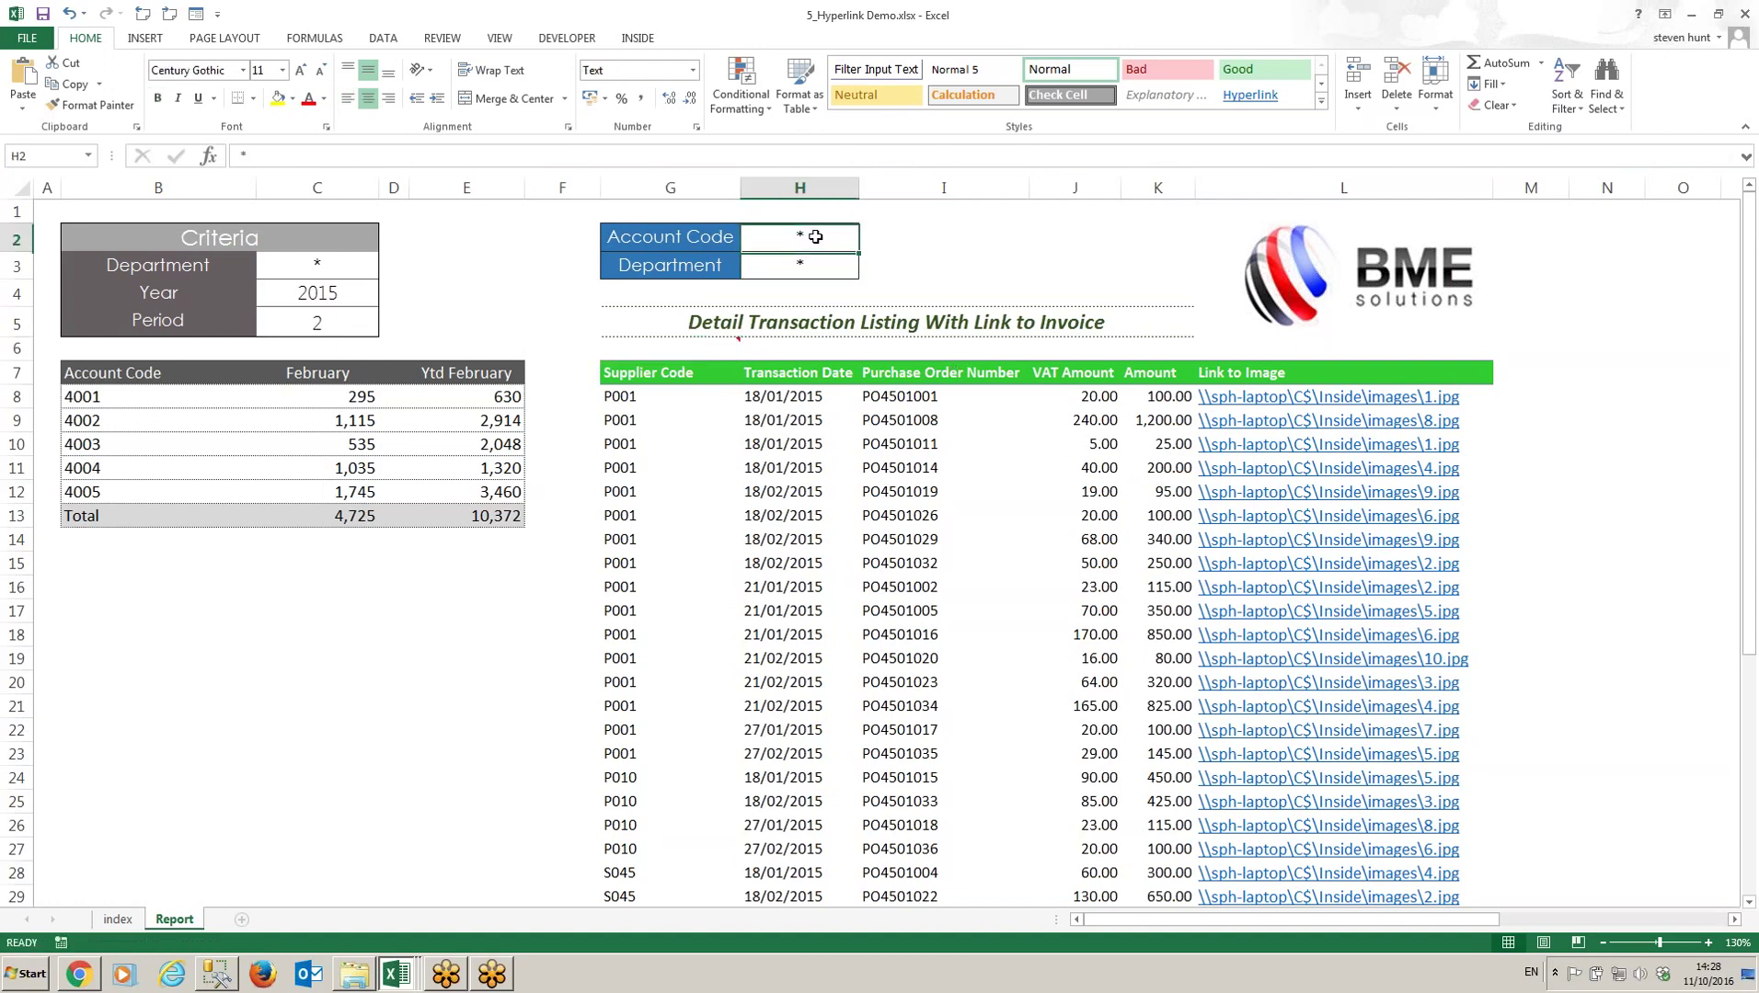
{"action": "left_click", "coordinate": [646, 594]}
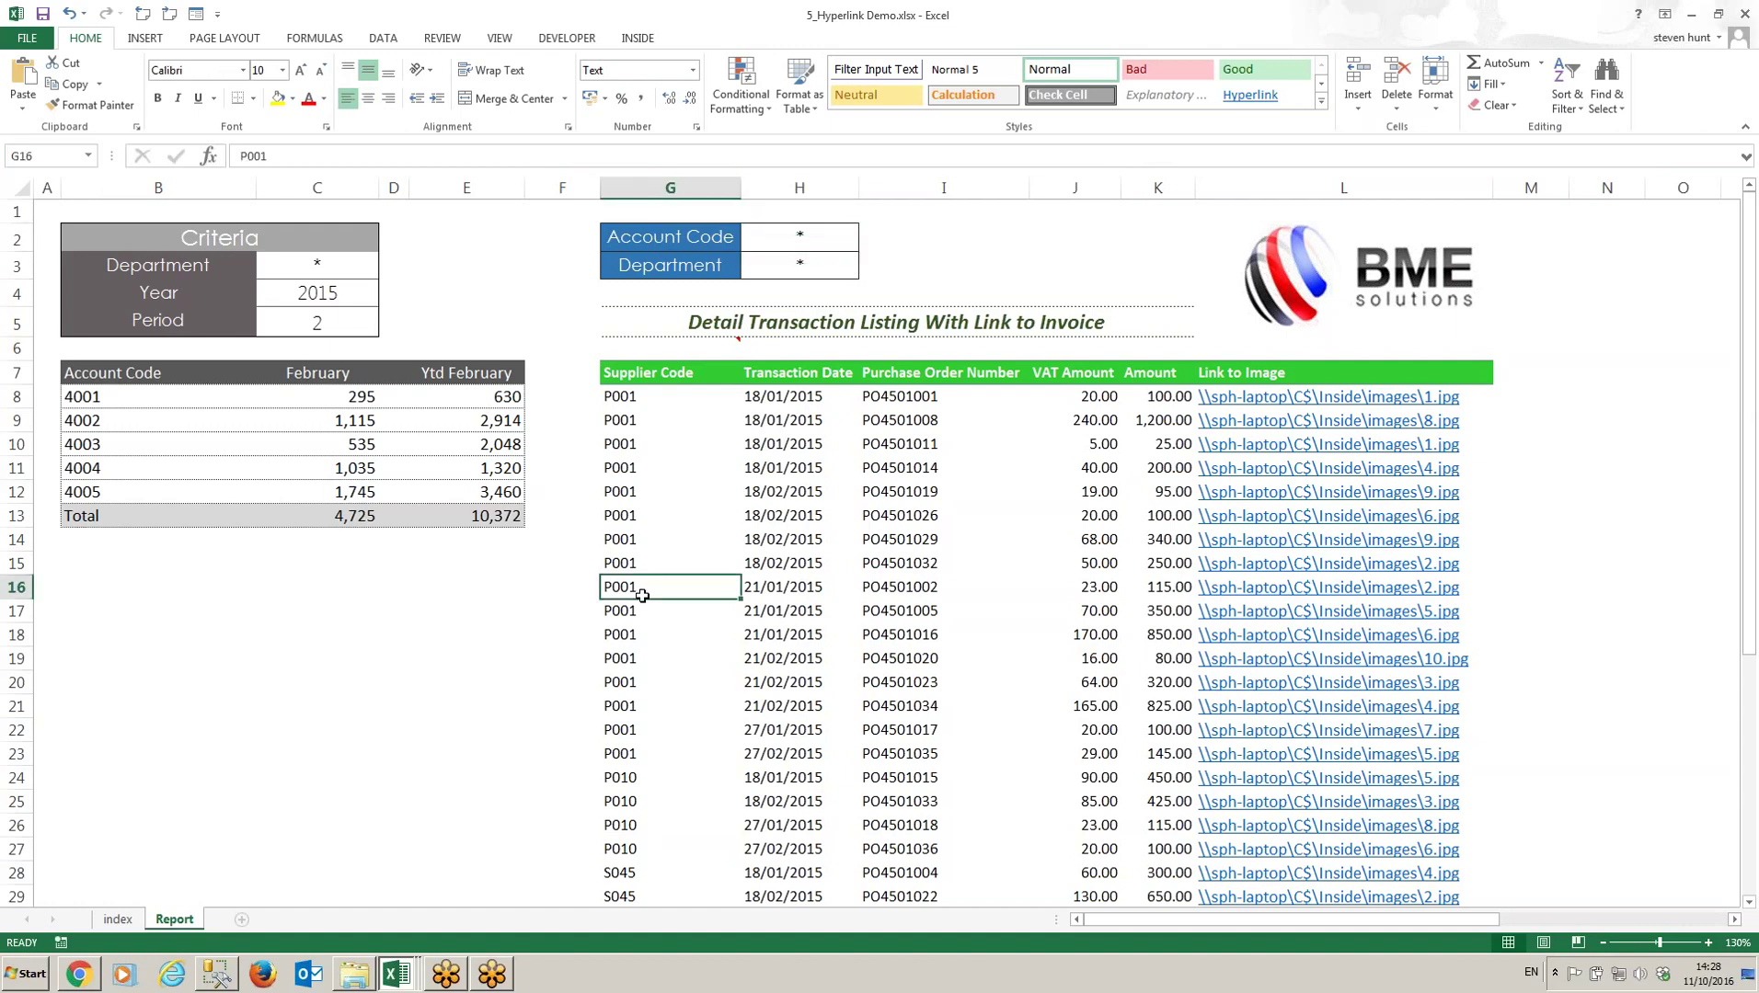
{"action": "key", "text": "ctrl+Down"}
{"action": "key", "text": "ctrl+Up"}
{"action": "key", "text": "ctrl+Up"}
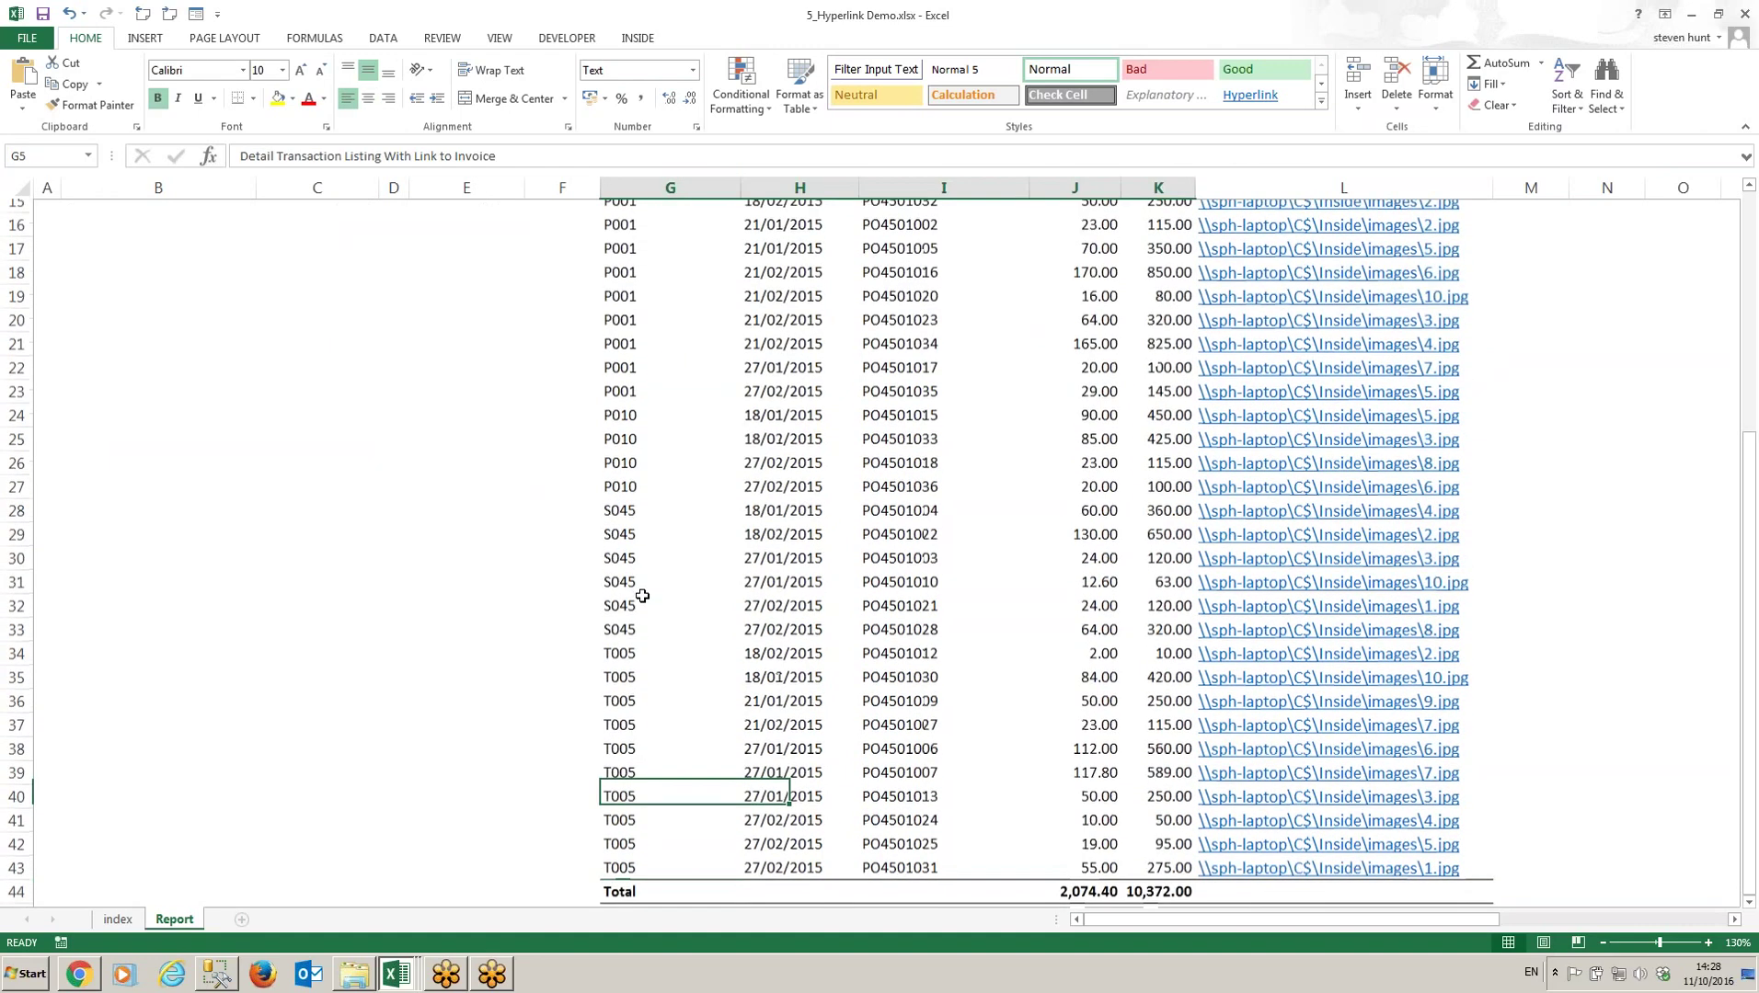
{"action": "key", "text": "ctrl+Up"}
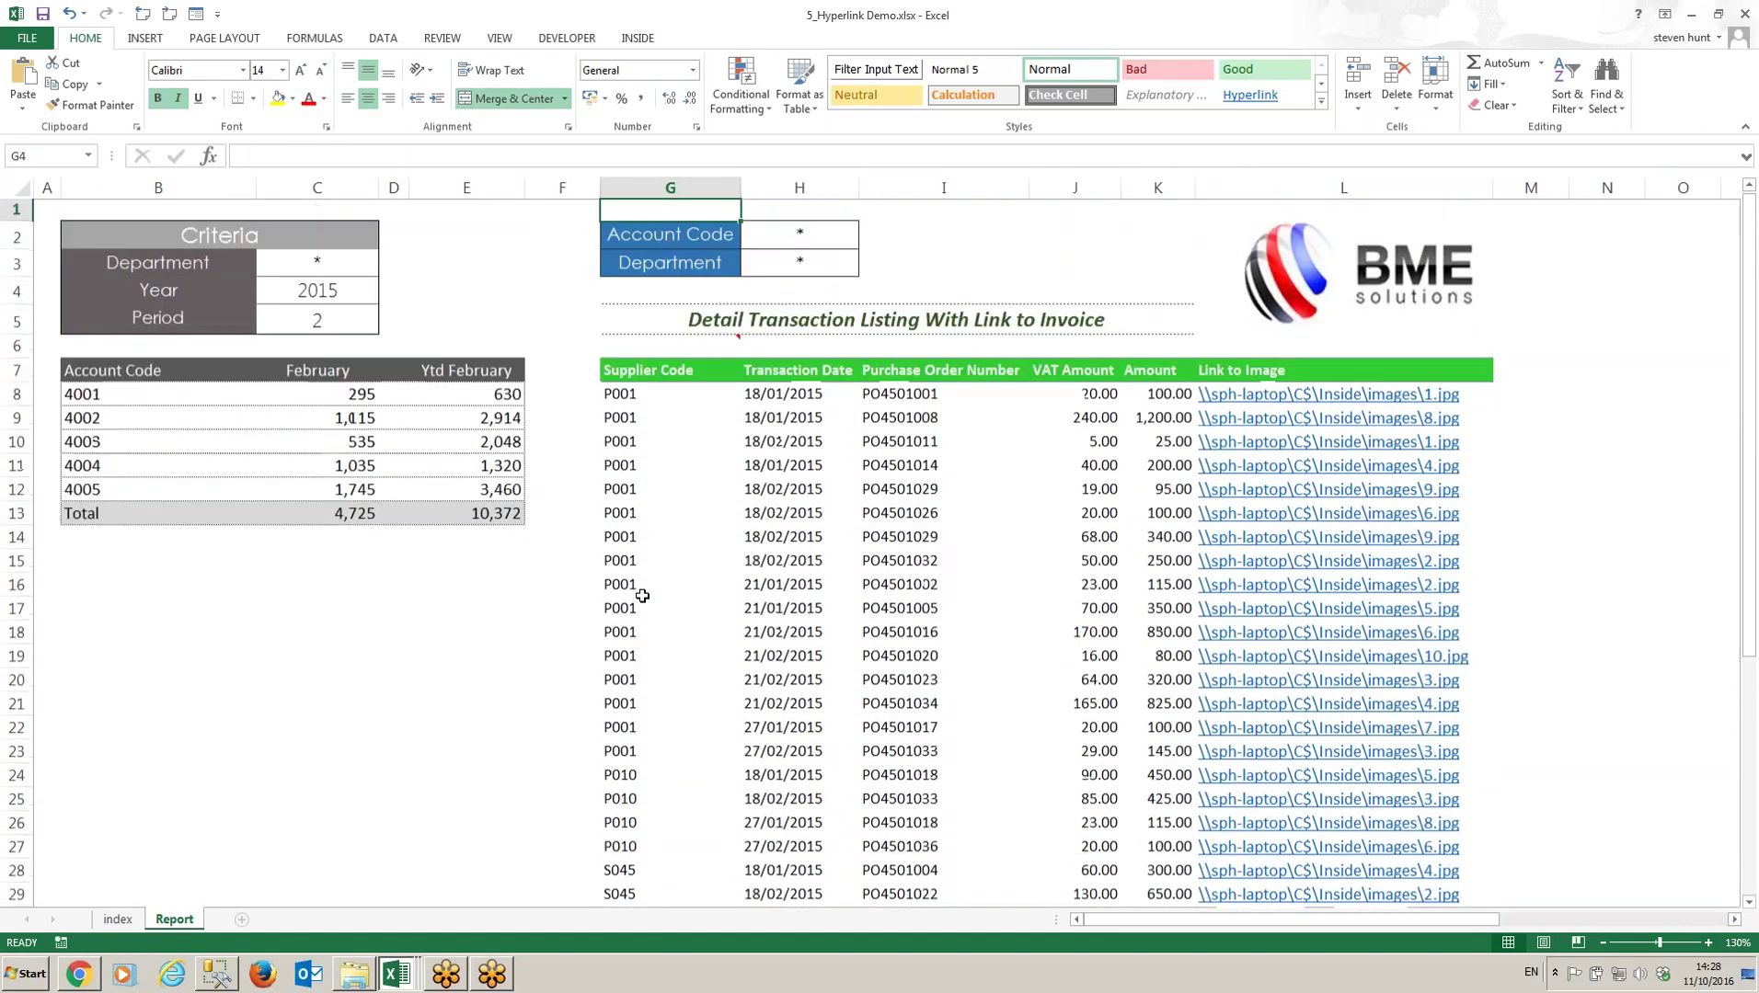
Step: Filter the transaction listing to account code 4001, and view the linked invoice image 9.jpg
{"action": "double_click", "coordinate": [821, 236]}
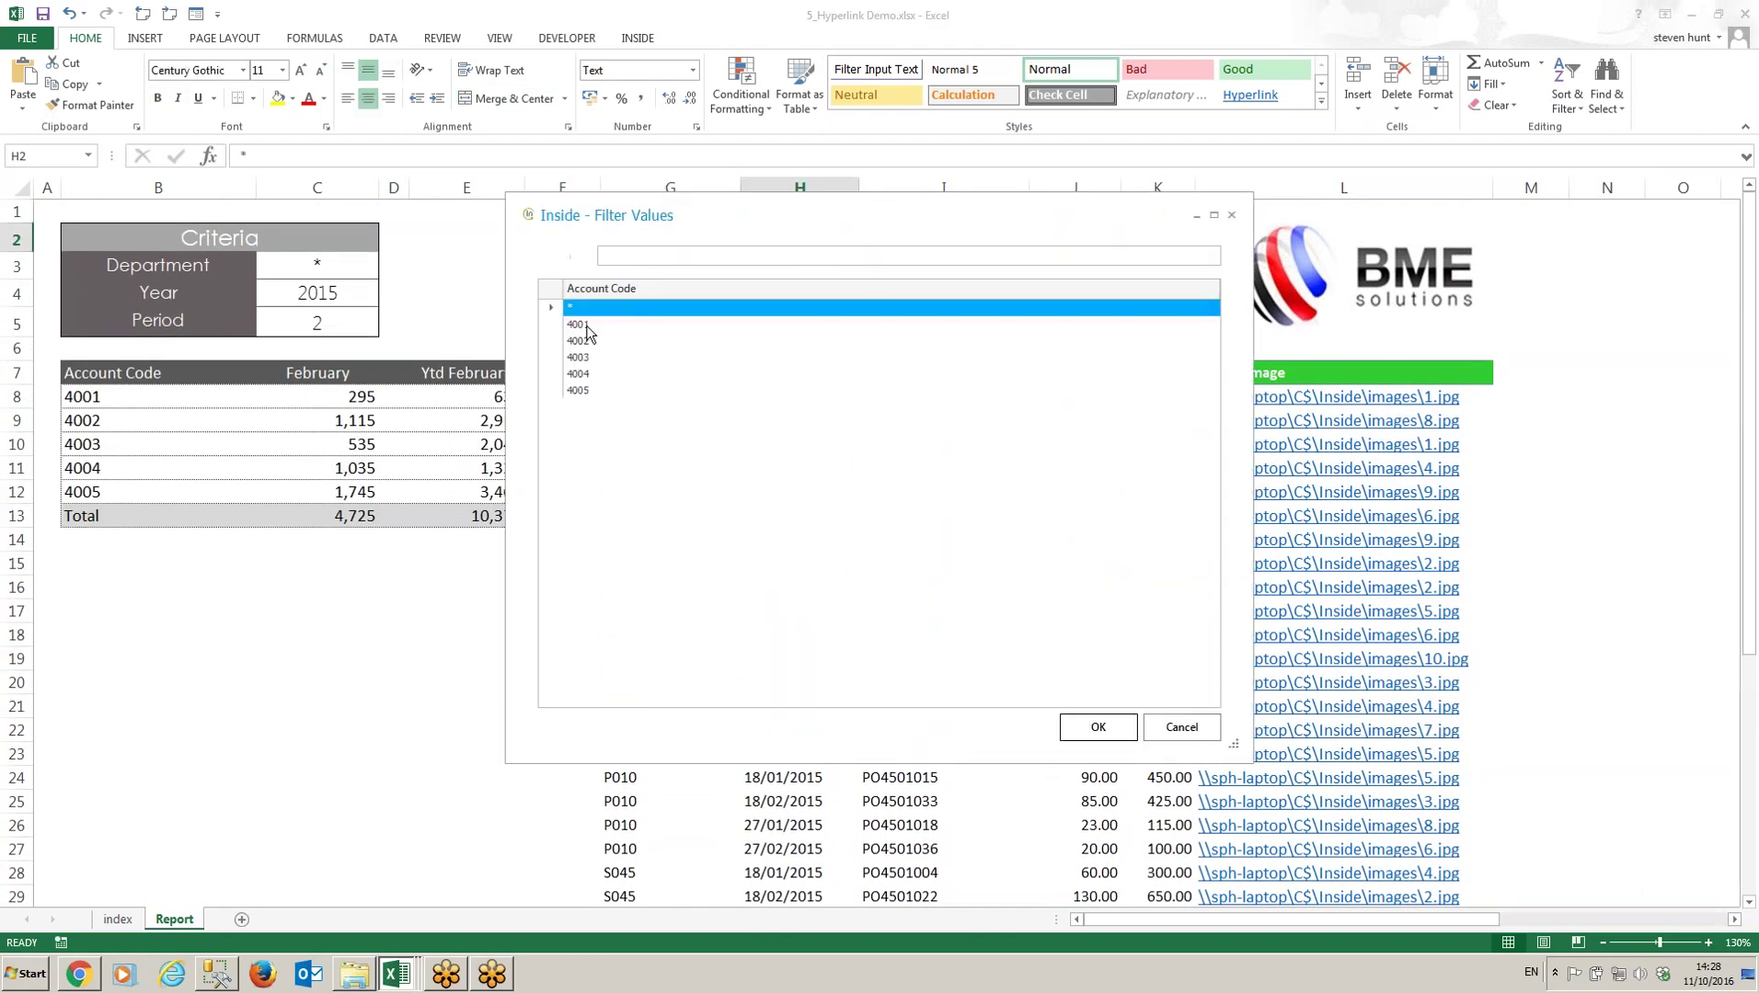
{"action": "double_click", "coordinate": [582, 325]}
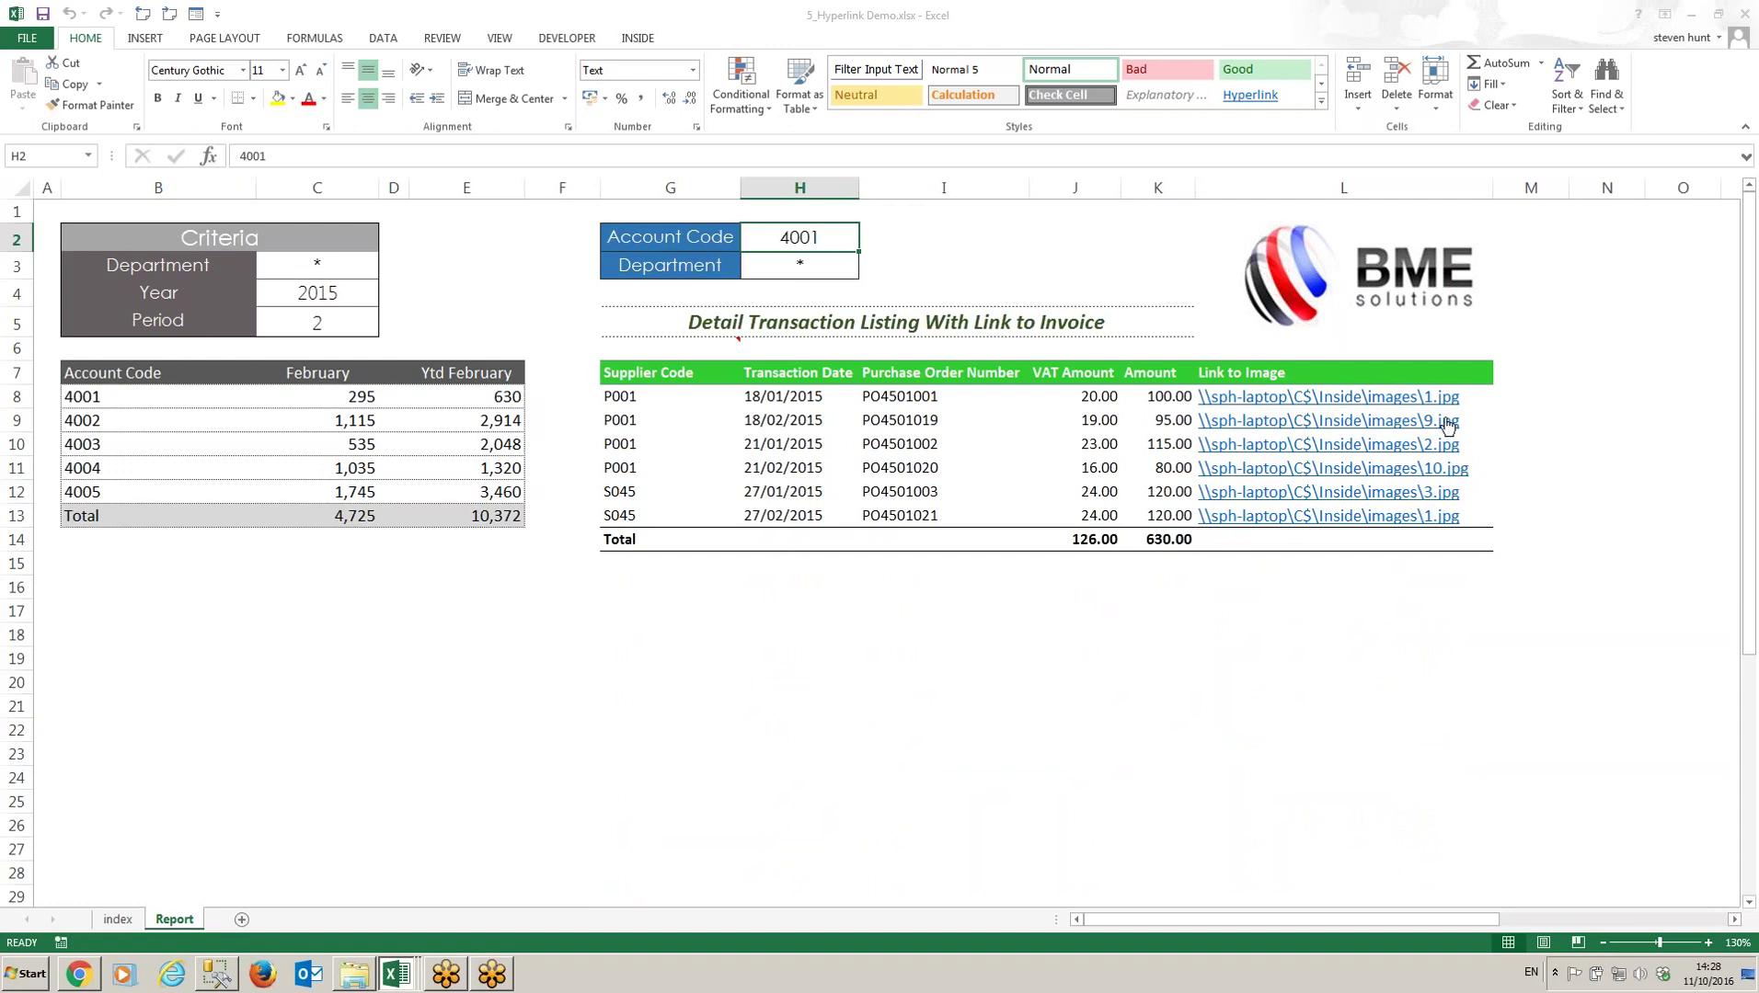
{"action": "left_click", "coordinate": [1450, 425]}
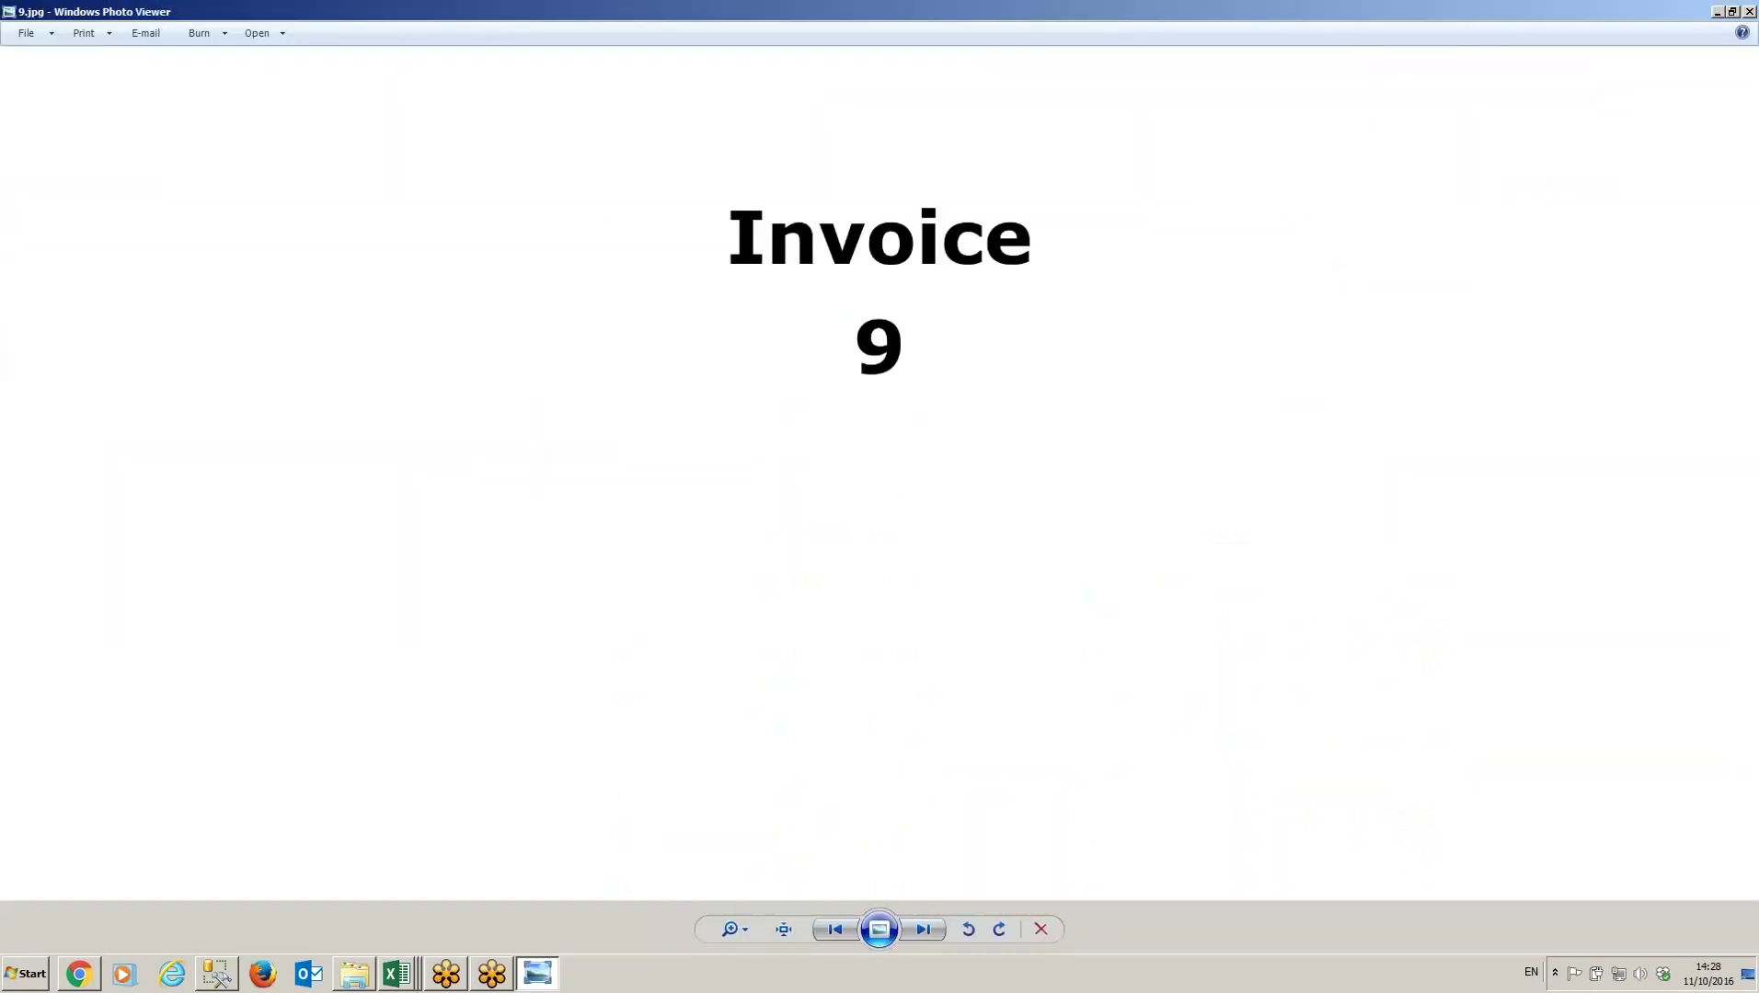
{"action": "left_click", "coordinate": [1750, 12]}
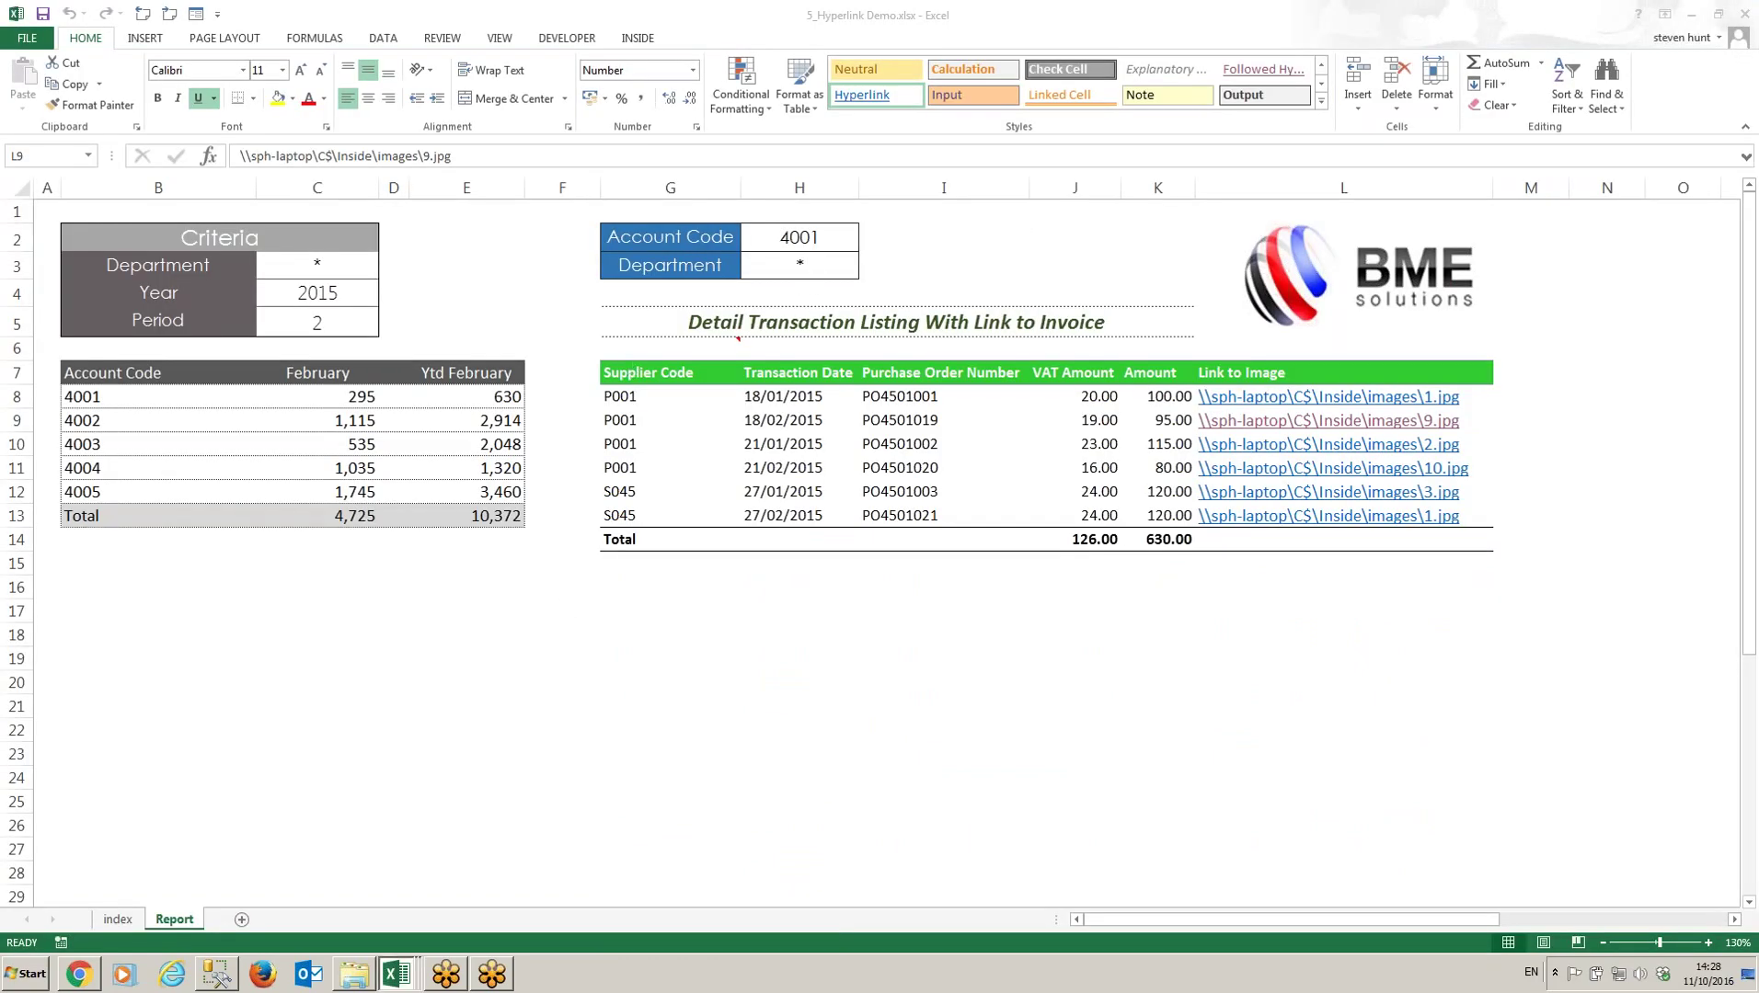
Step: Set the listing's Department filter to 20 and its Account Code filter to *
{"action": "left_click", "coordinate": [821, 259]}
{"action": "double_click", "coordinate": [821, 259]}
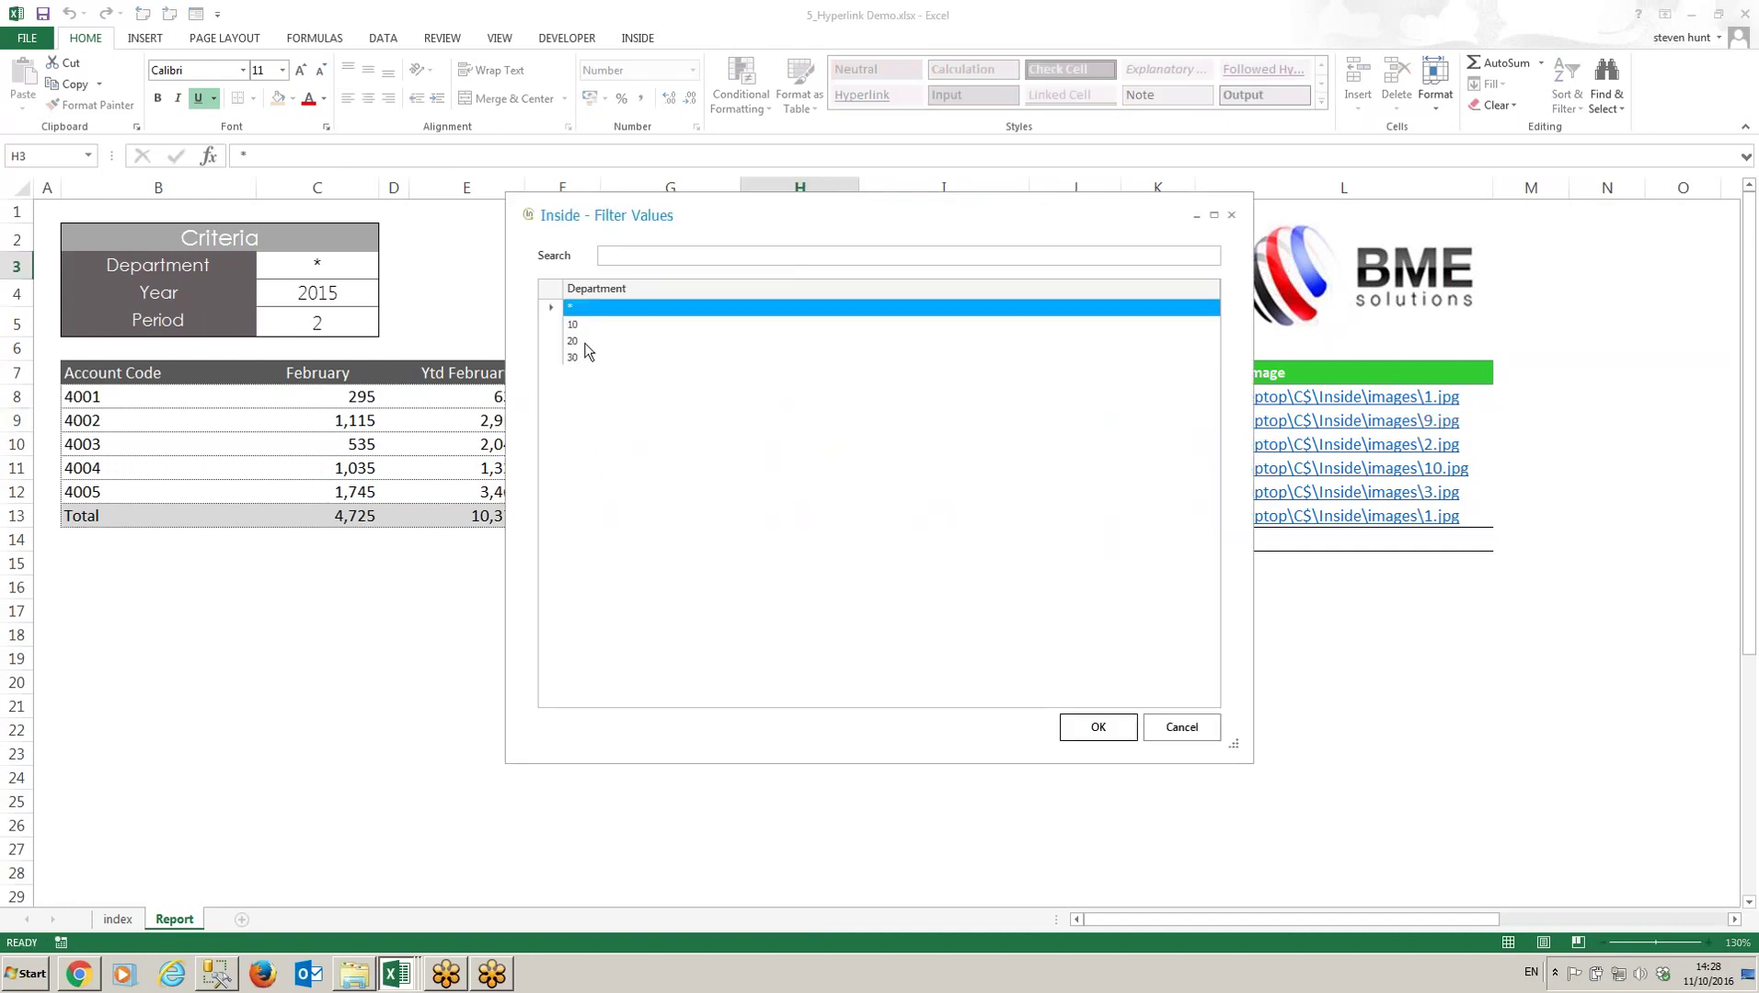
{"action": "left_click", "coordinate": [589, 348]}
{"action": "double_click", "coordinate": [589, 347]}
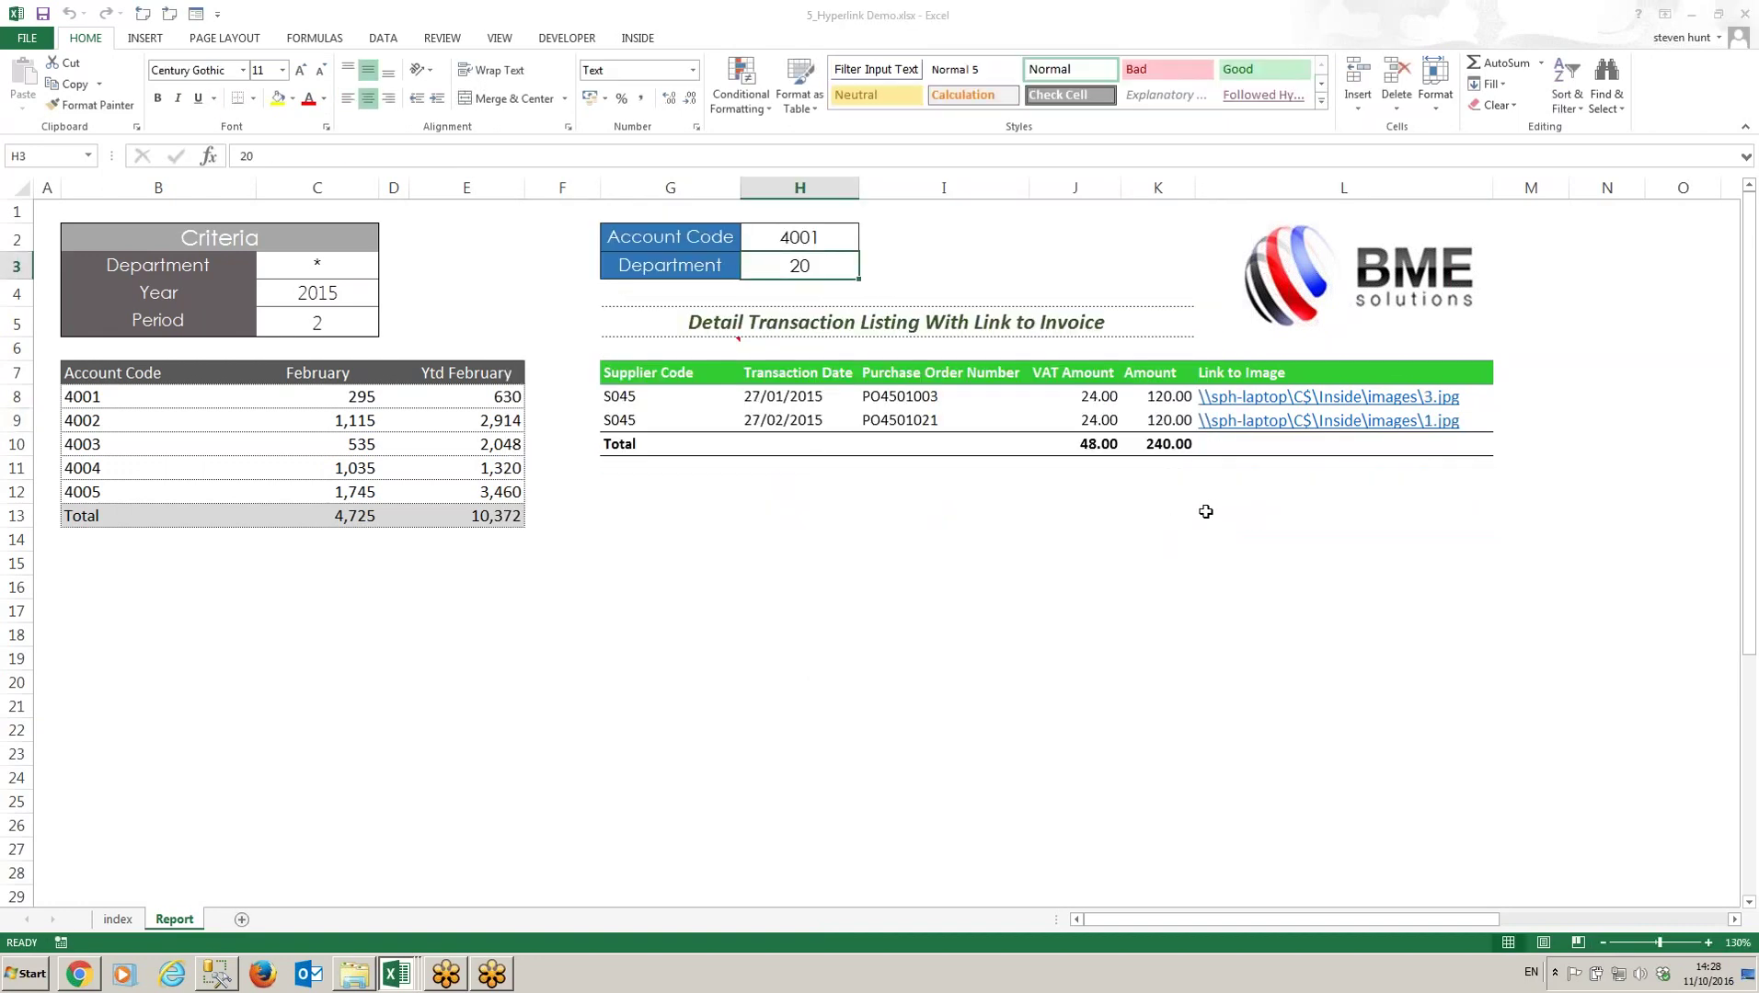
{"action": "double_click", "coordinate": [806, 240]}
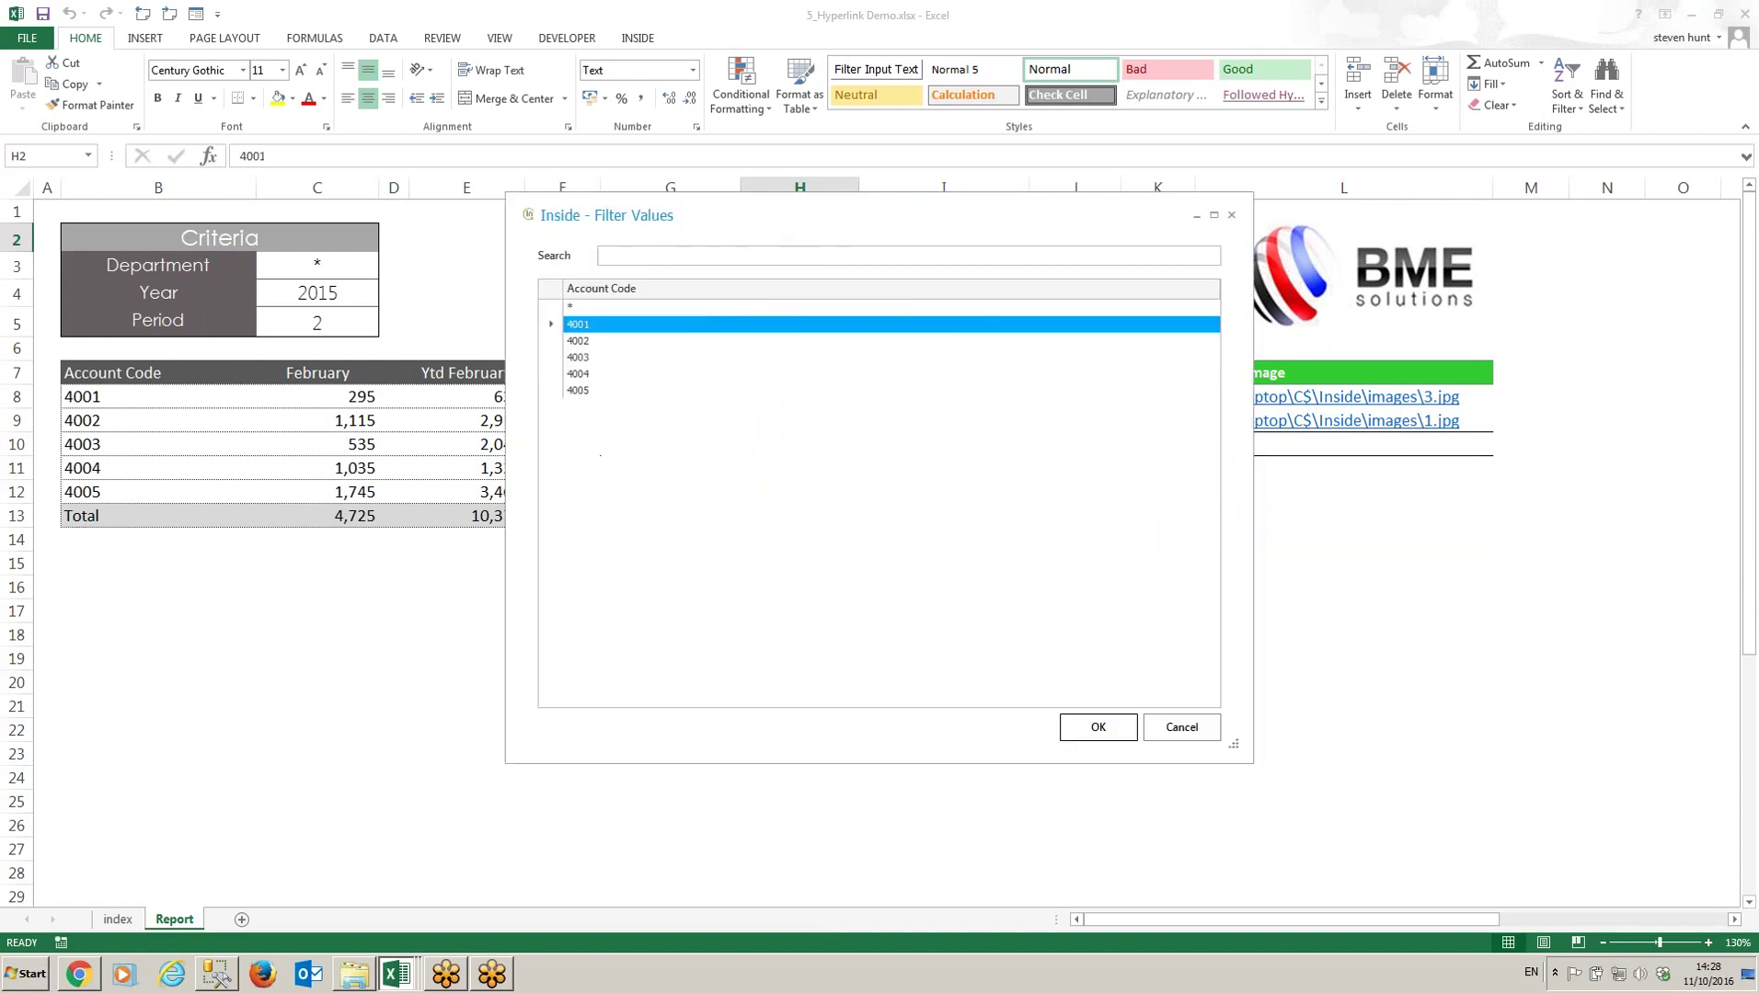
{"action": "left_click", "coordinate": [577, 309]}
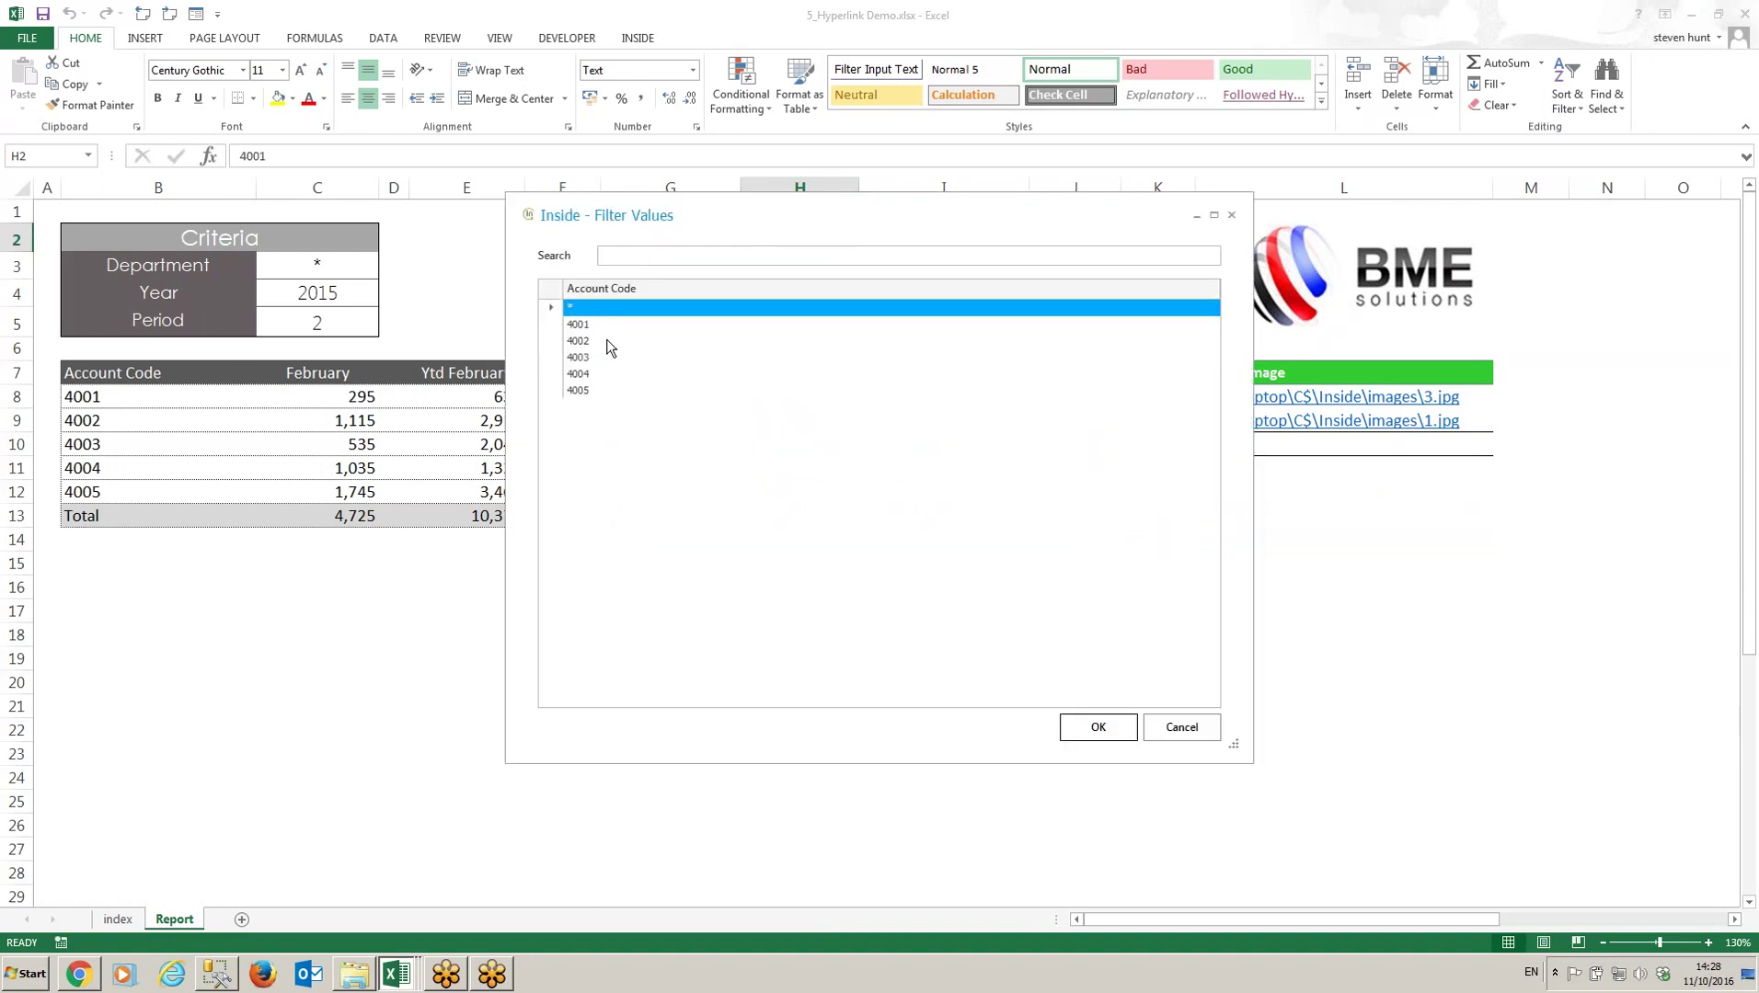
{"action": "left_click", "coordinate": [1099, 729]}
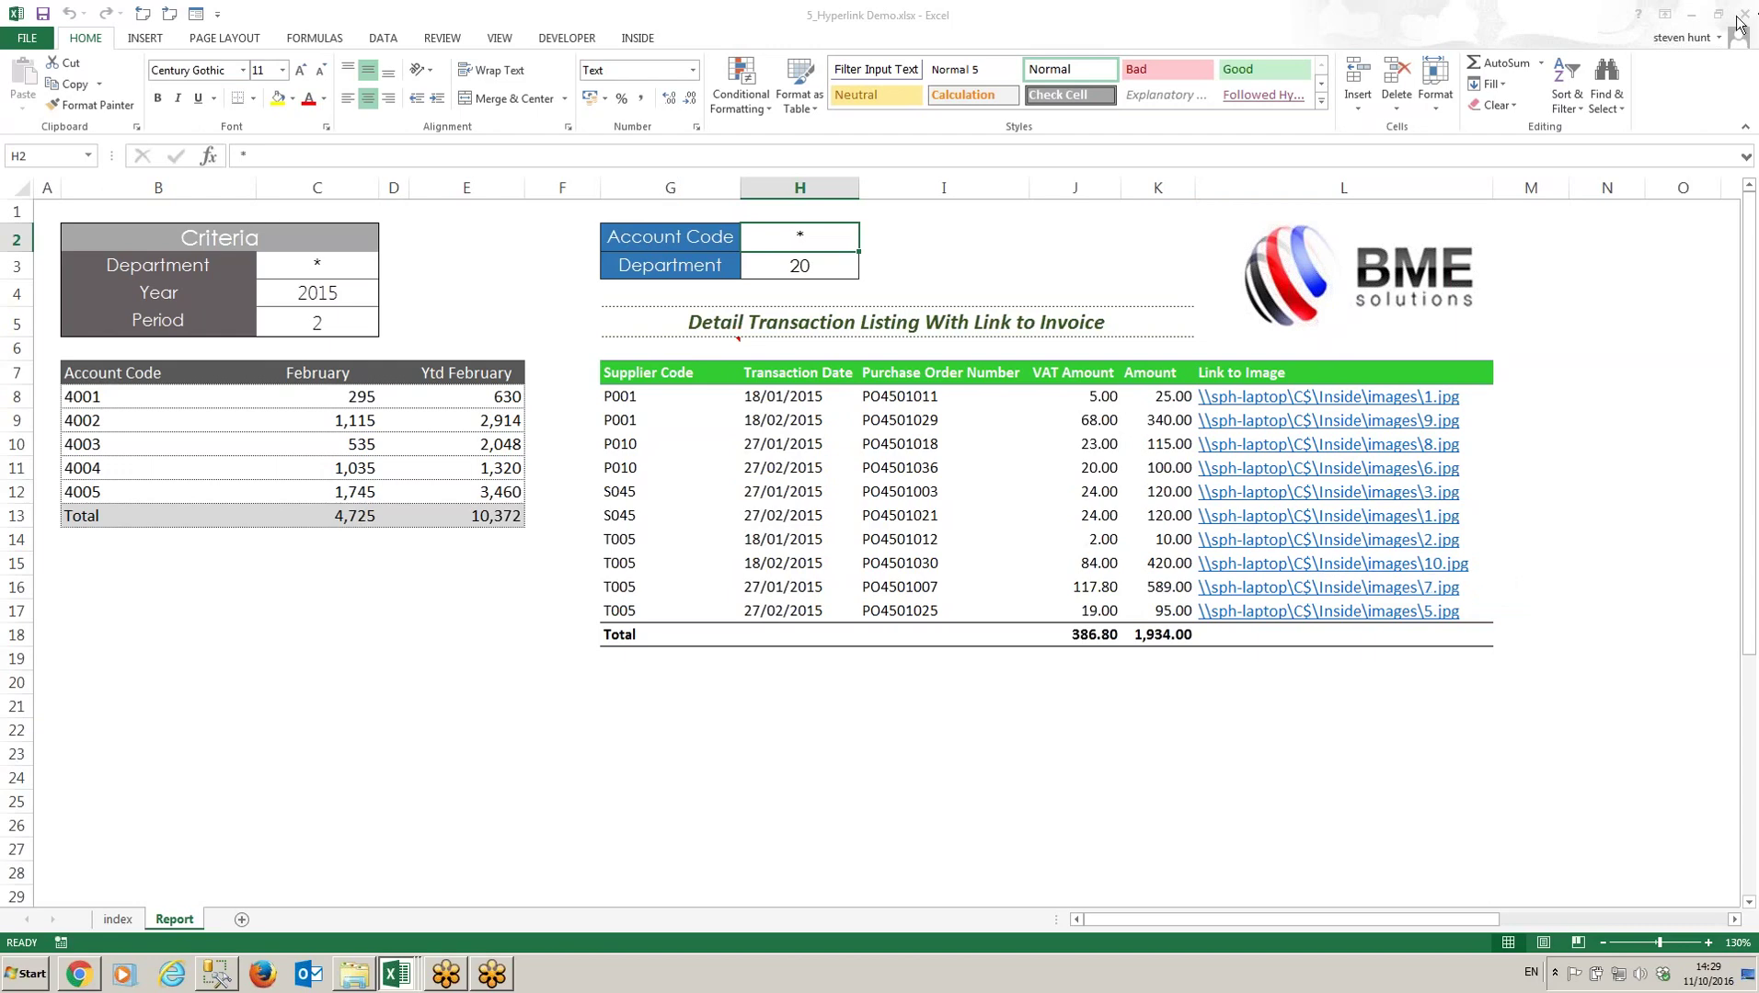
Step: Switch to 6_Salary Pivot Chart Demo.xlsx and show its Expense Log sheet
{"action": "left_click", "coordinate": [1695, 15]}
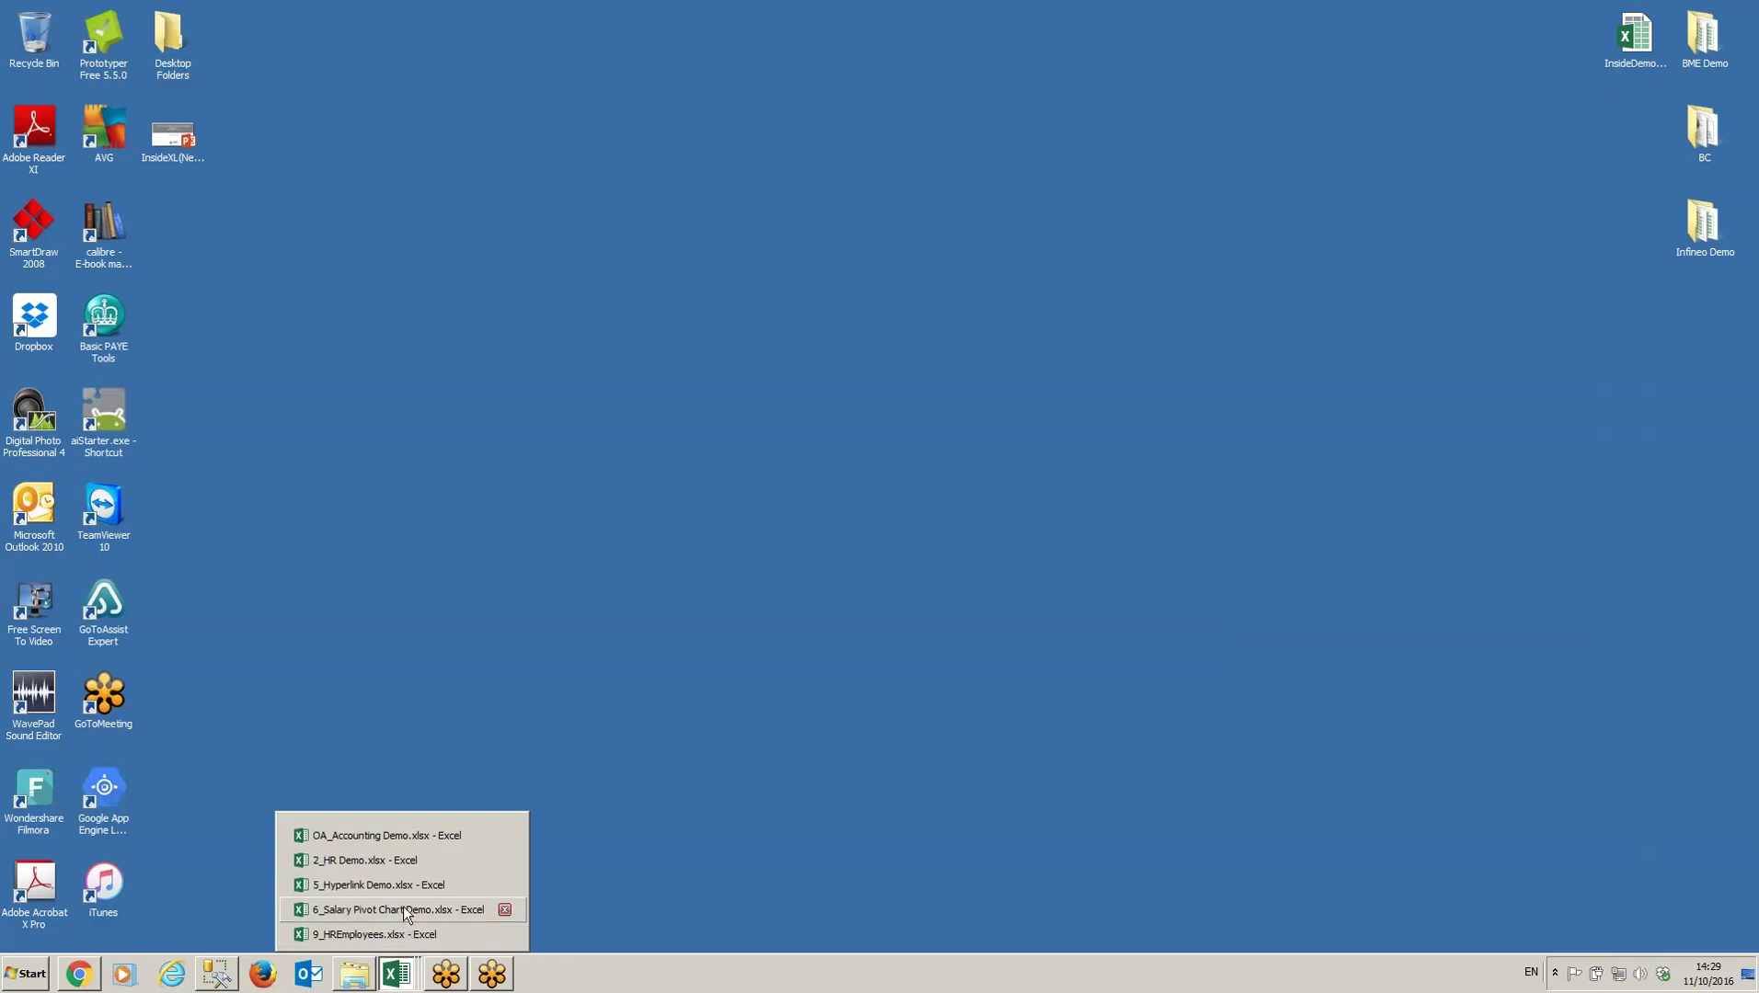
{"action": "left_click", "coordinate": [406, 909]}
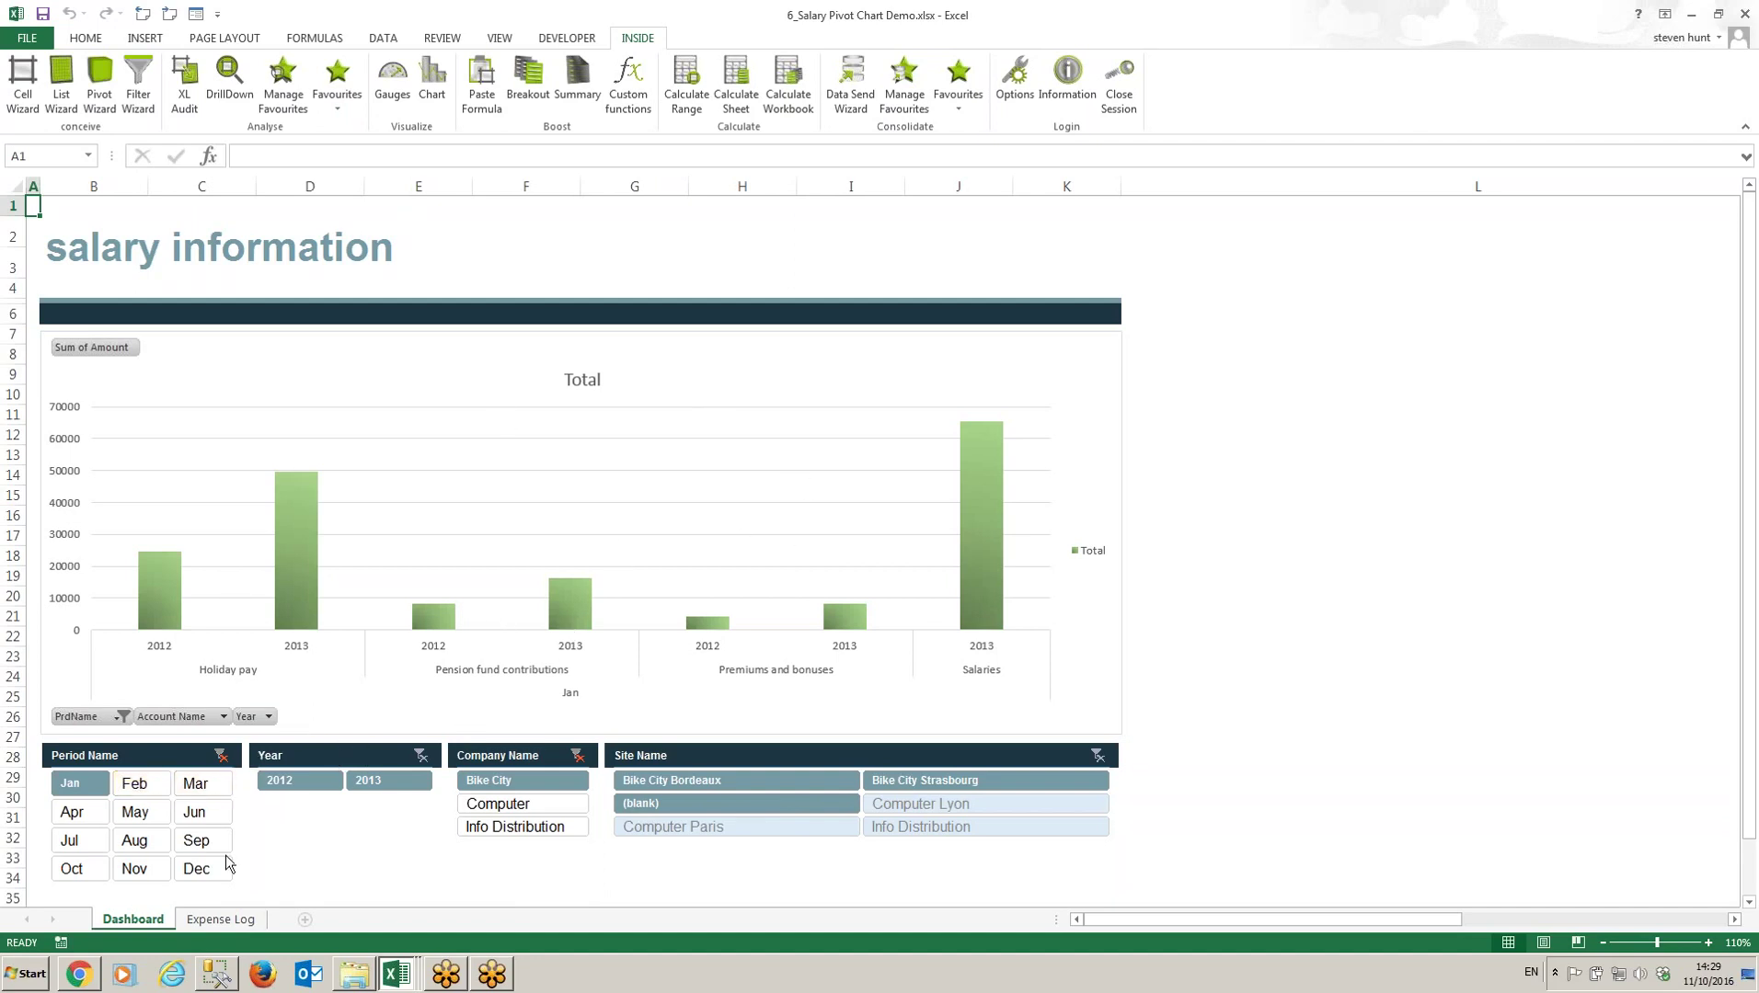
{"action": "left_click", "coordinate": [232, 920]}
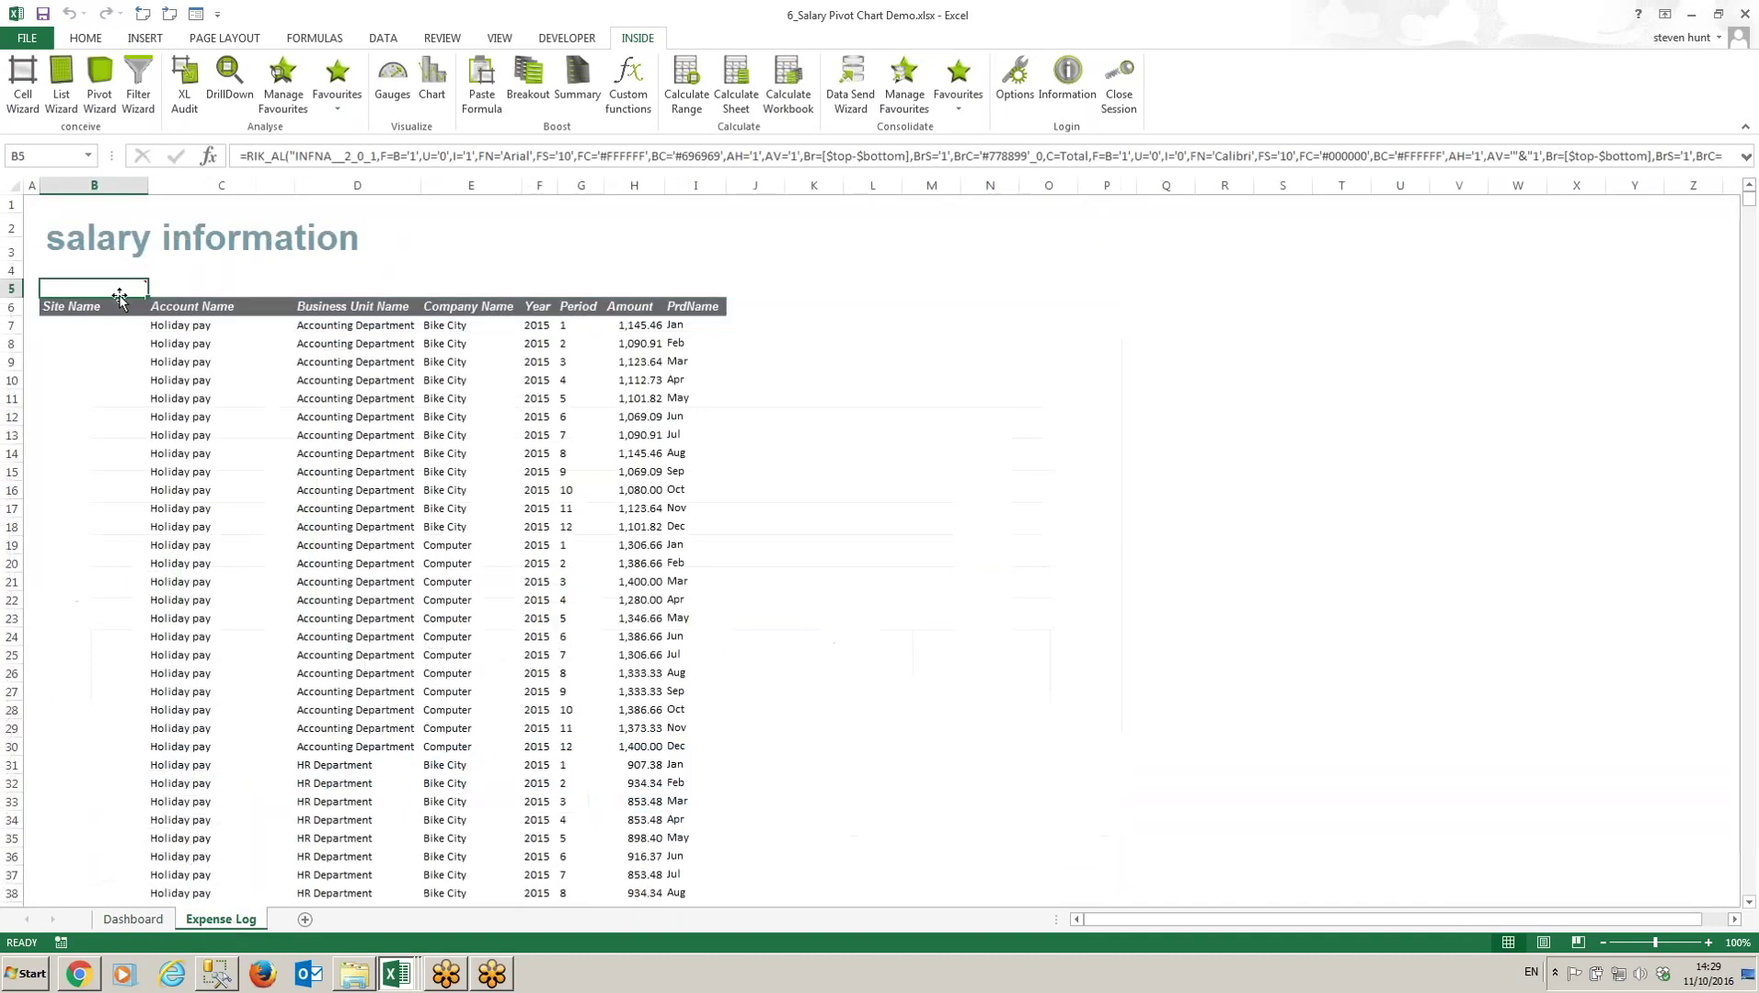
Step: Look over the business unit, company, amount and period fields of the salary list and its list formula in B5
{"action": "left_click", "coordinate": [357, 397]}
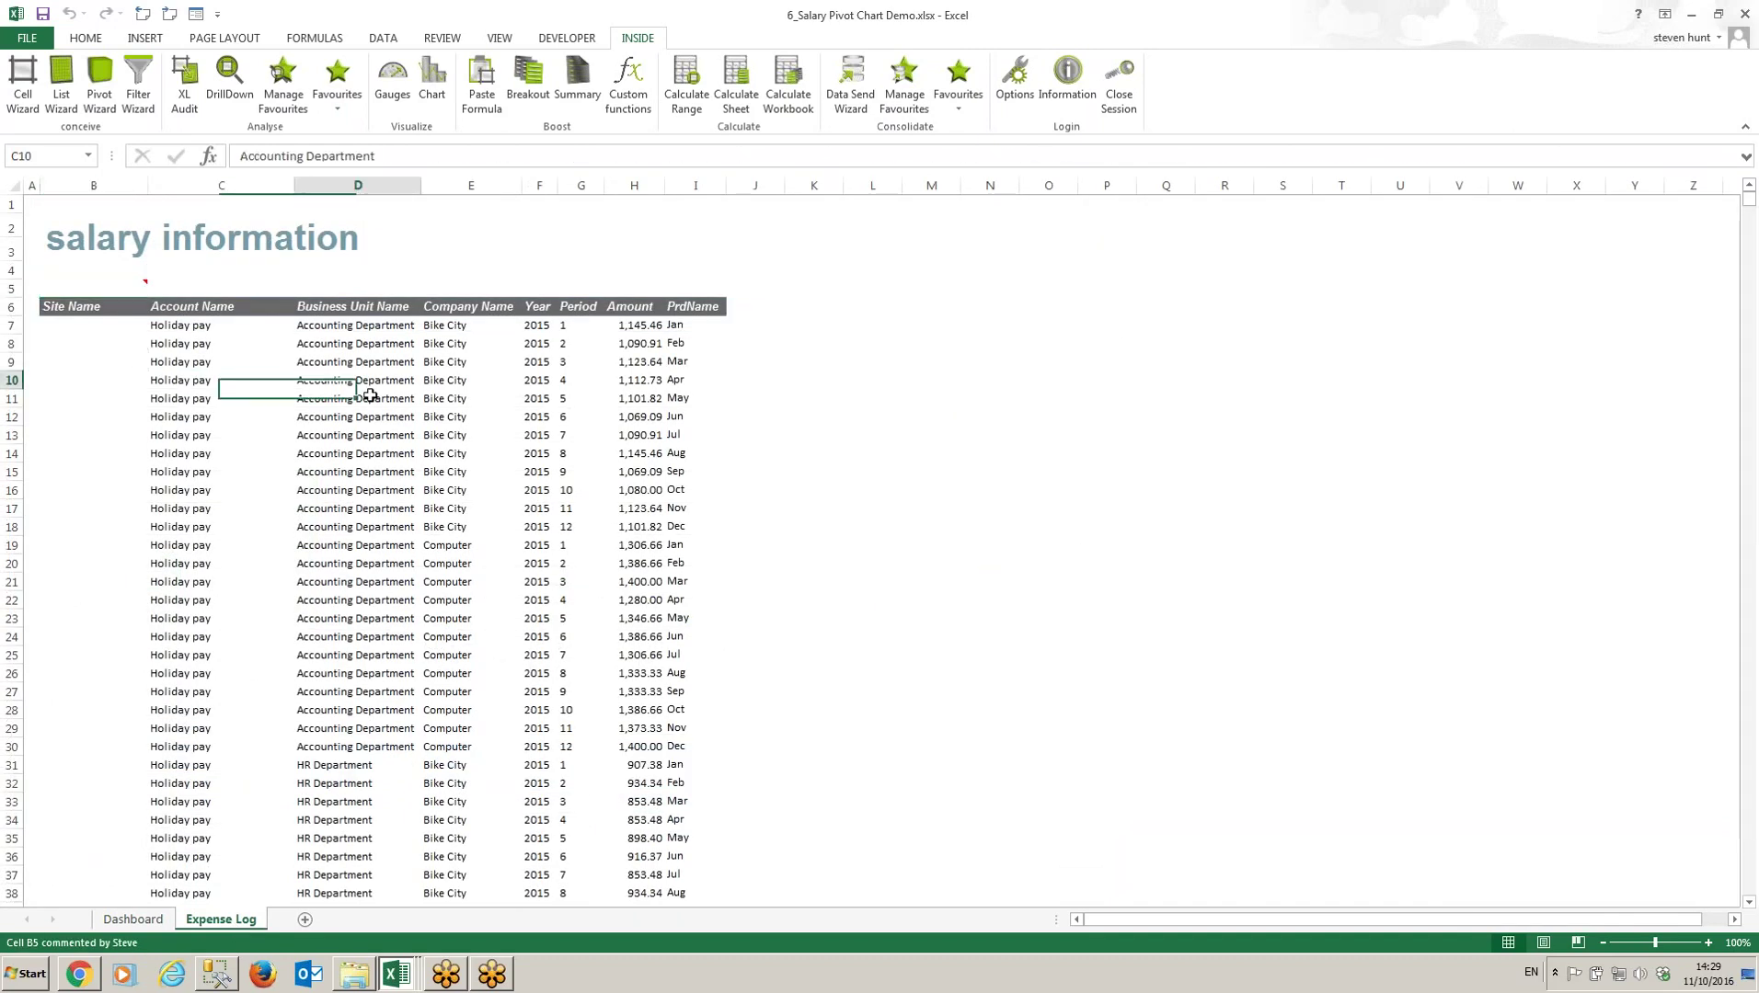
{"action": "left_click", "coordinate": [462, 383]}
{"action": "left_click", "coordinate": [634, 380]}
{"action": "left_click", "coordinate": [690, 380]}
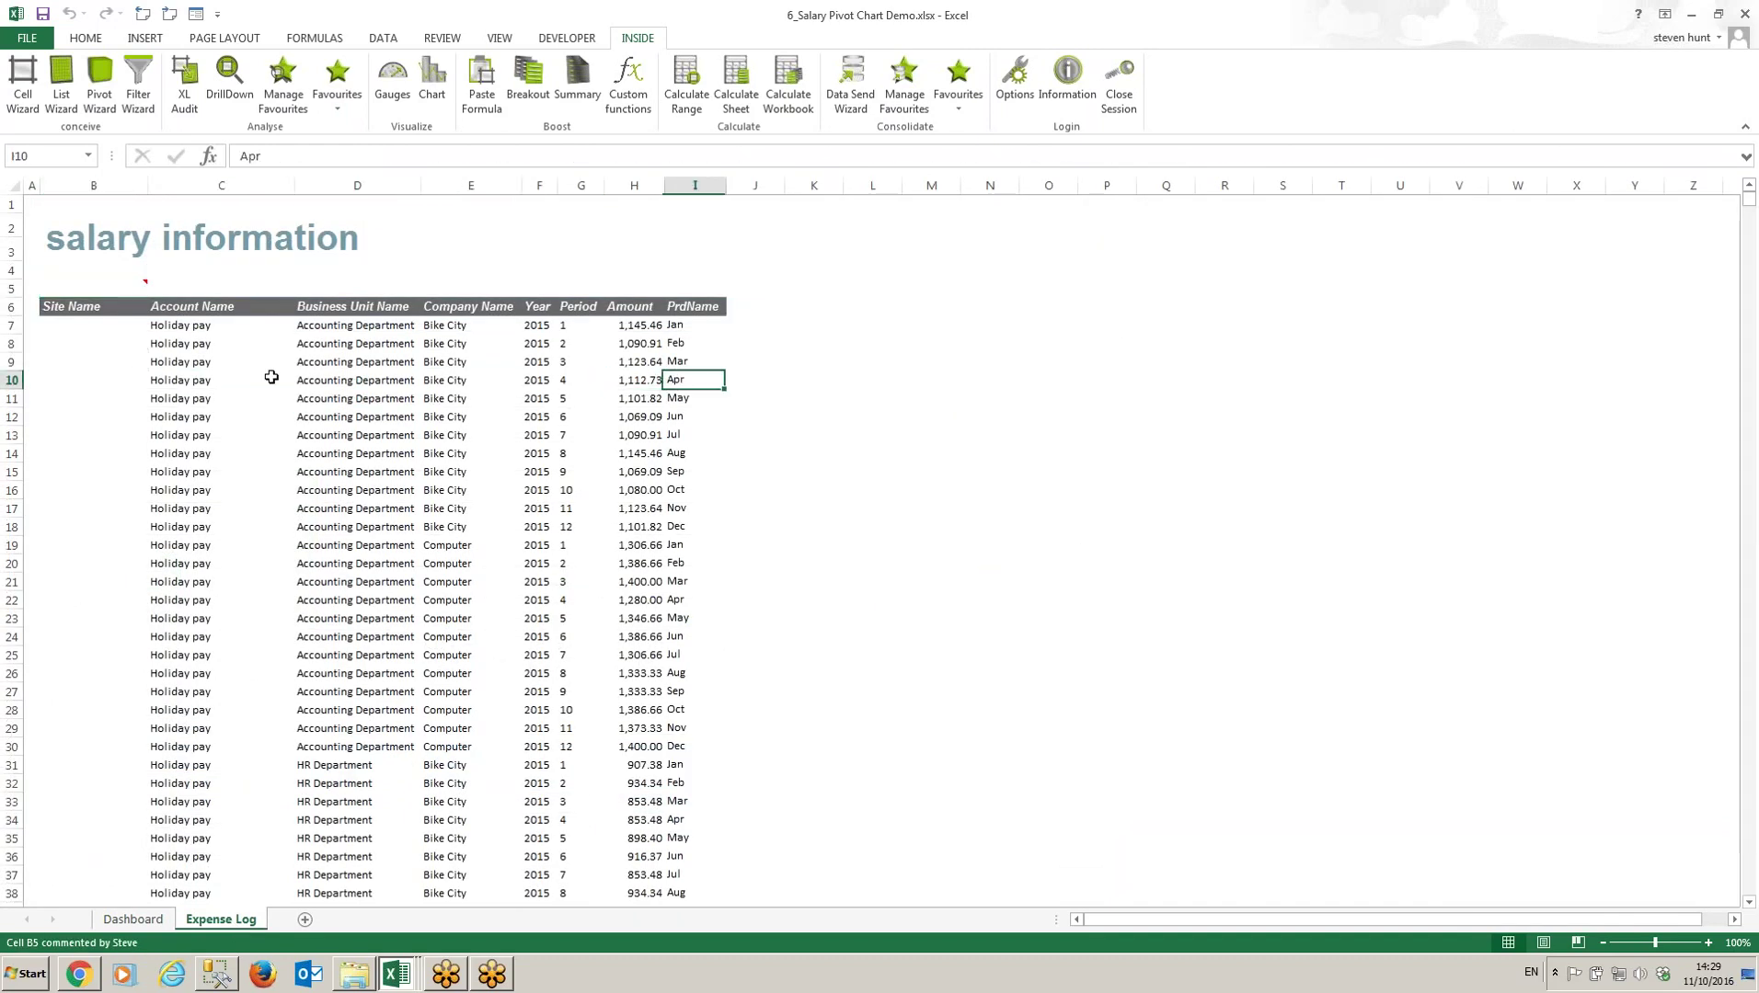
{"action": "left_click", "coordinate": [210, 378]}
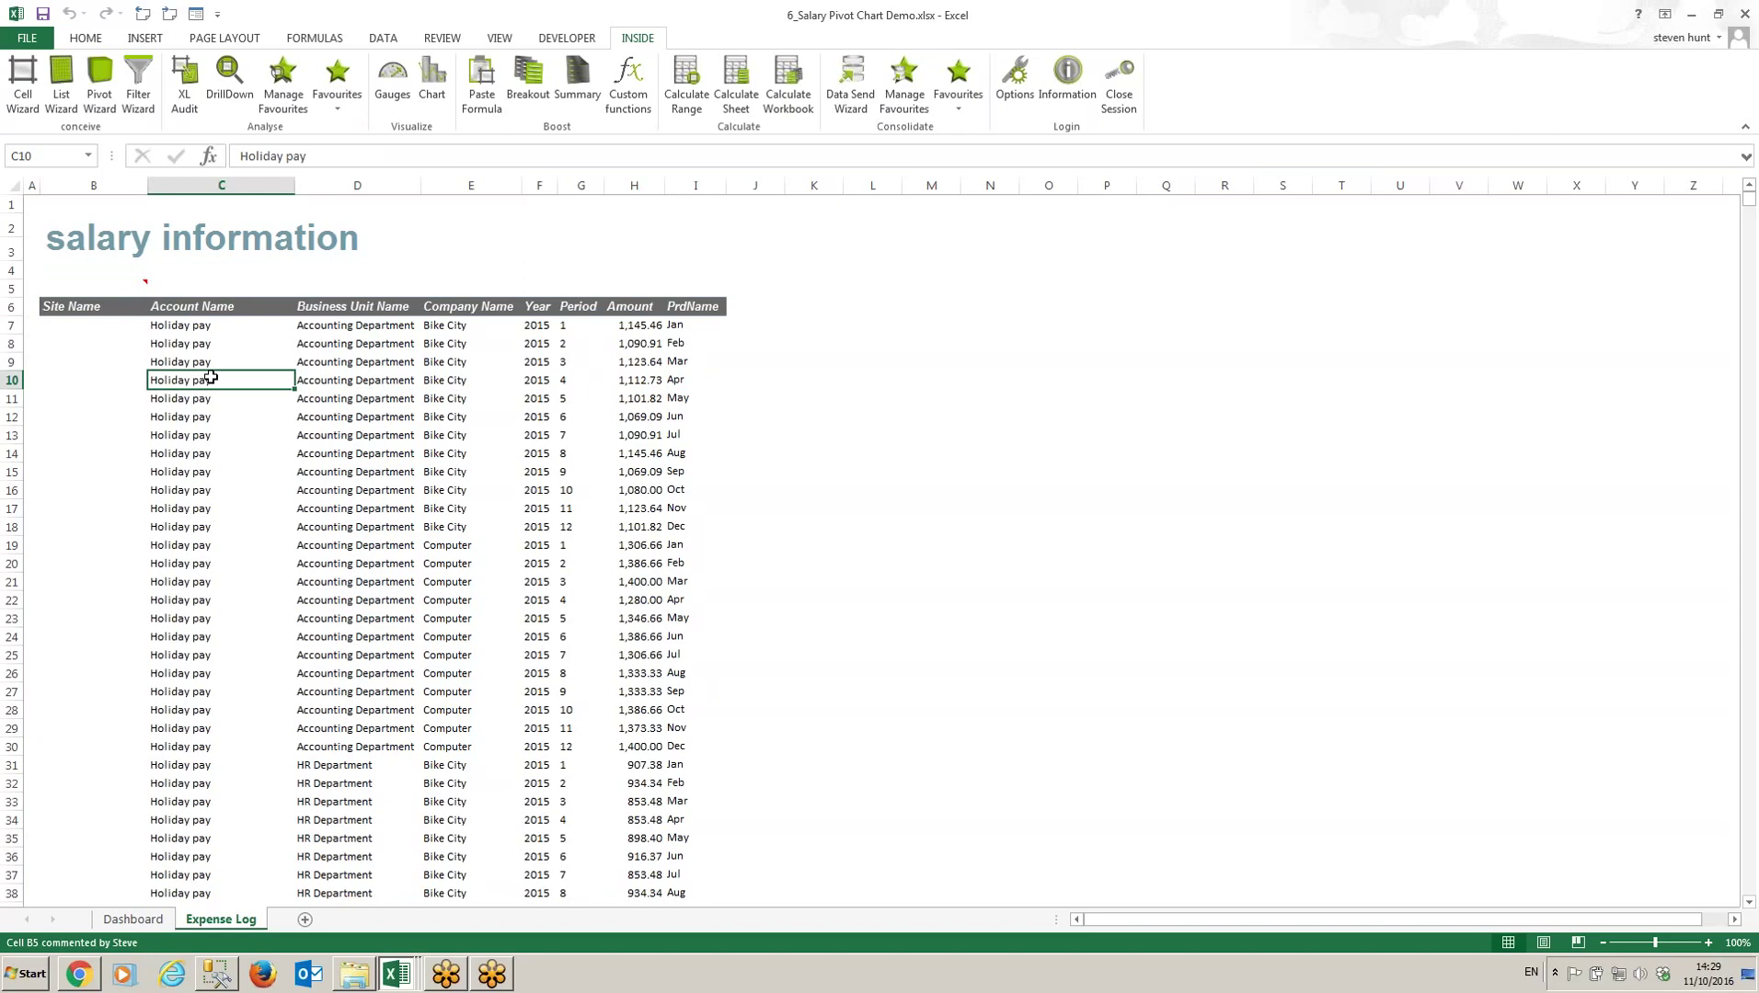
{"action": "left_click", "coordinate": [122, 326]}
{"action": "left_click", "coordinate": [105, 287]}
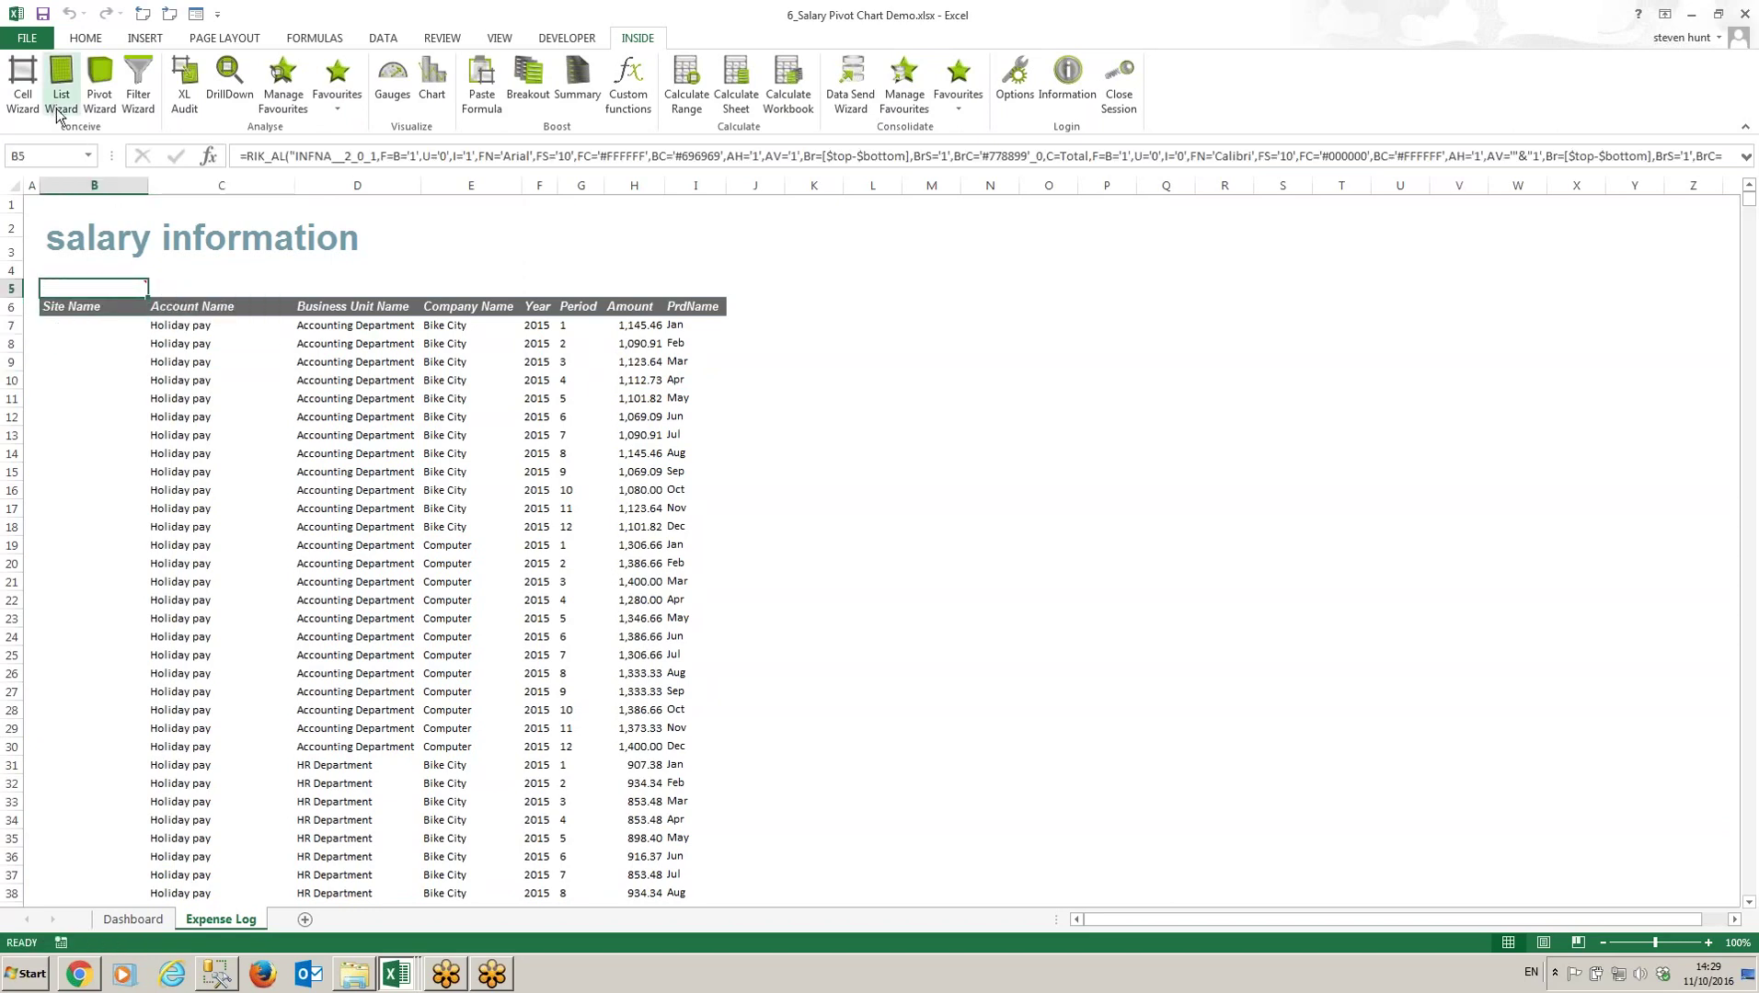
Step: Review the salary list's source, Account Name filter and output fields in the List Wizard, and return to the Expense Log sheet
{"action": "mouse_move", "coordinate": [114, 285]}
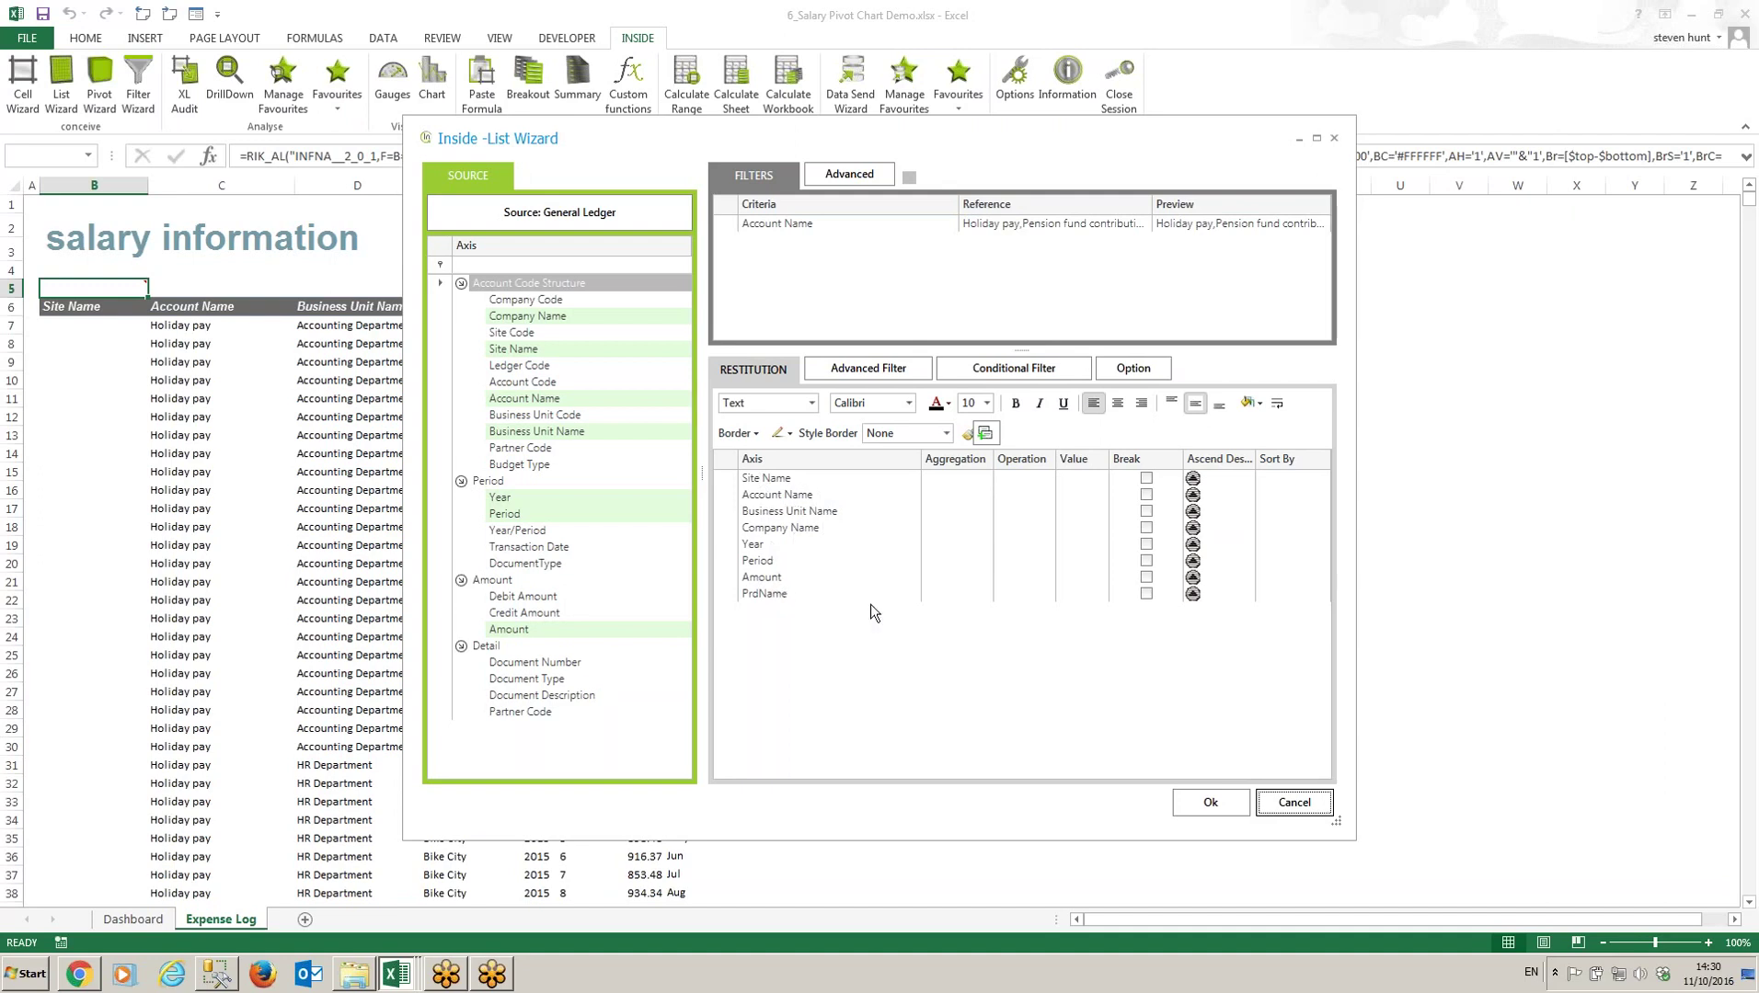
{"action": "left_click", "coordinate": [1211, 803]}
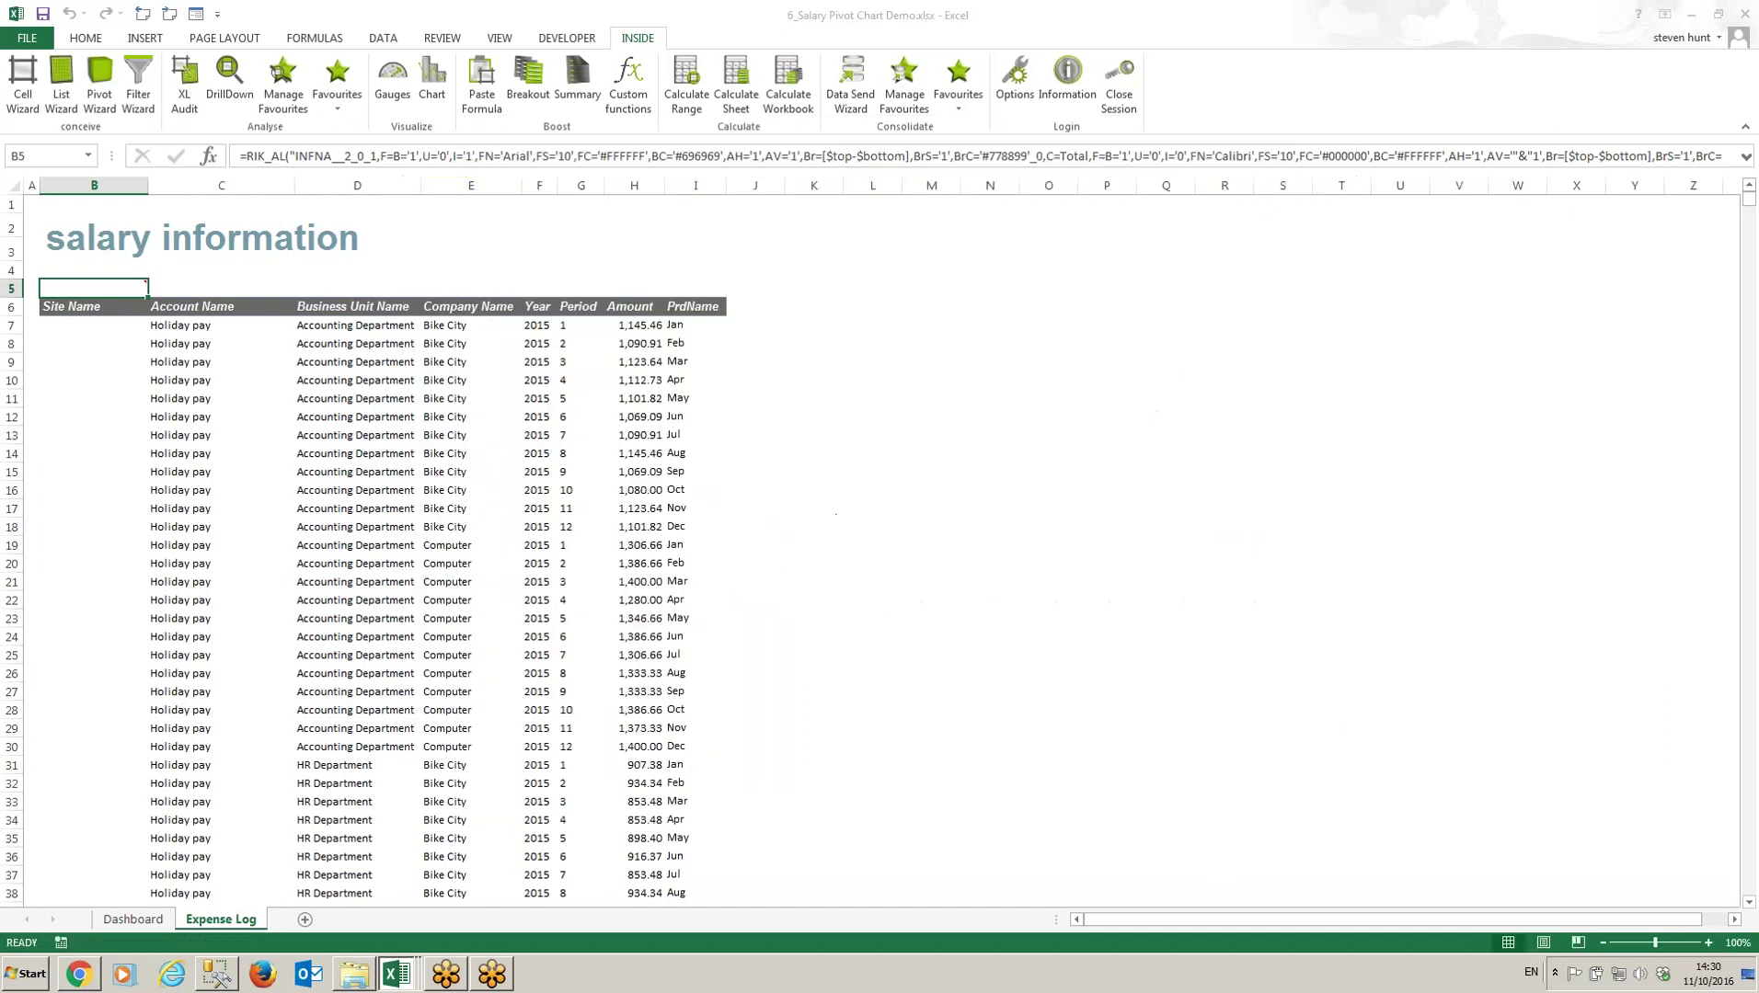
{"action": "left_click", "coordinate": [649, 529]}
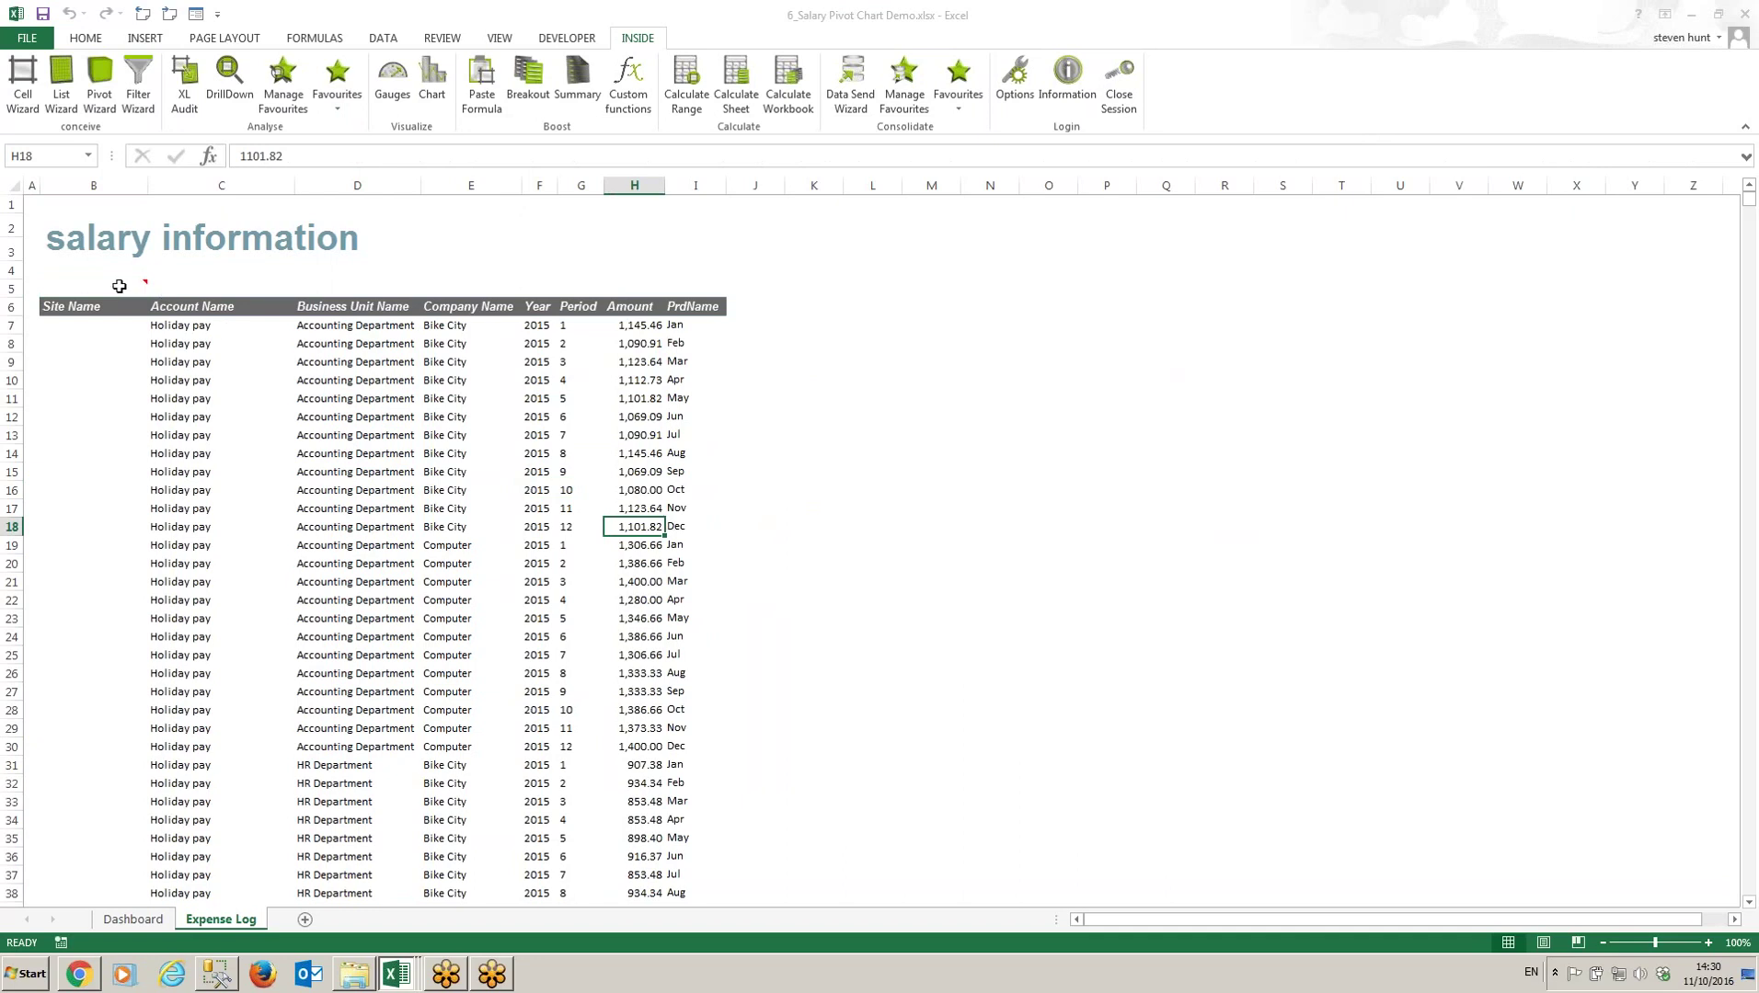
Step: On the Dashboard sheet, filter the salary chart to 2012, try all three companies, and narrow it to Bike City for Jan to Mar
{"action": "left_click", "coordinate": [130, 920]}
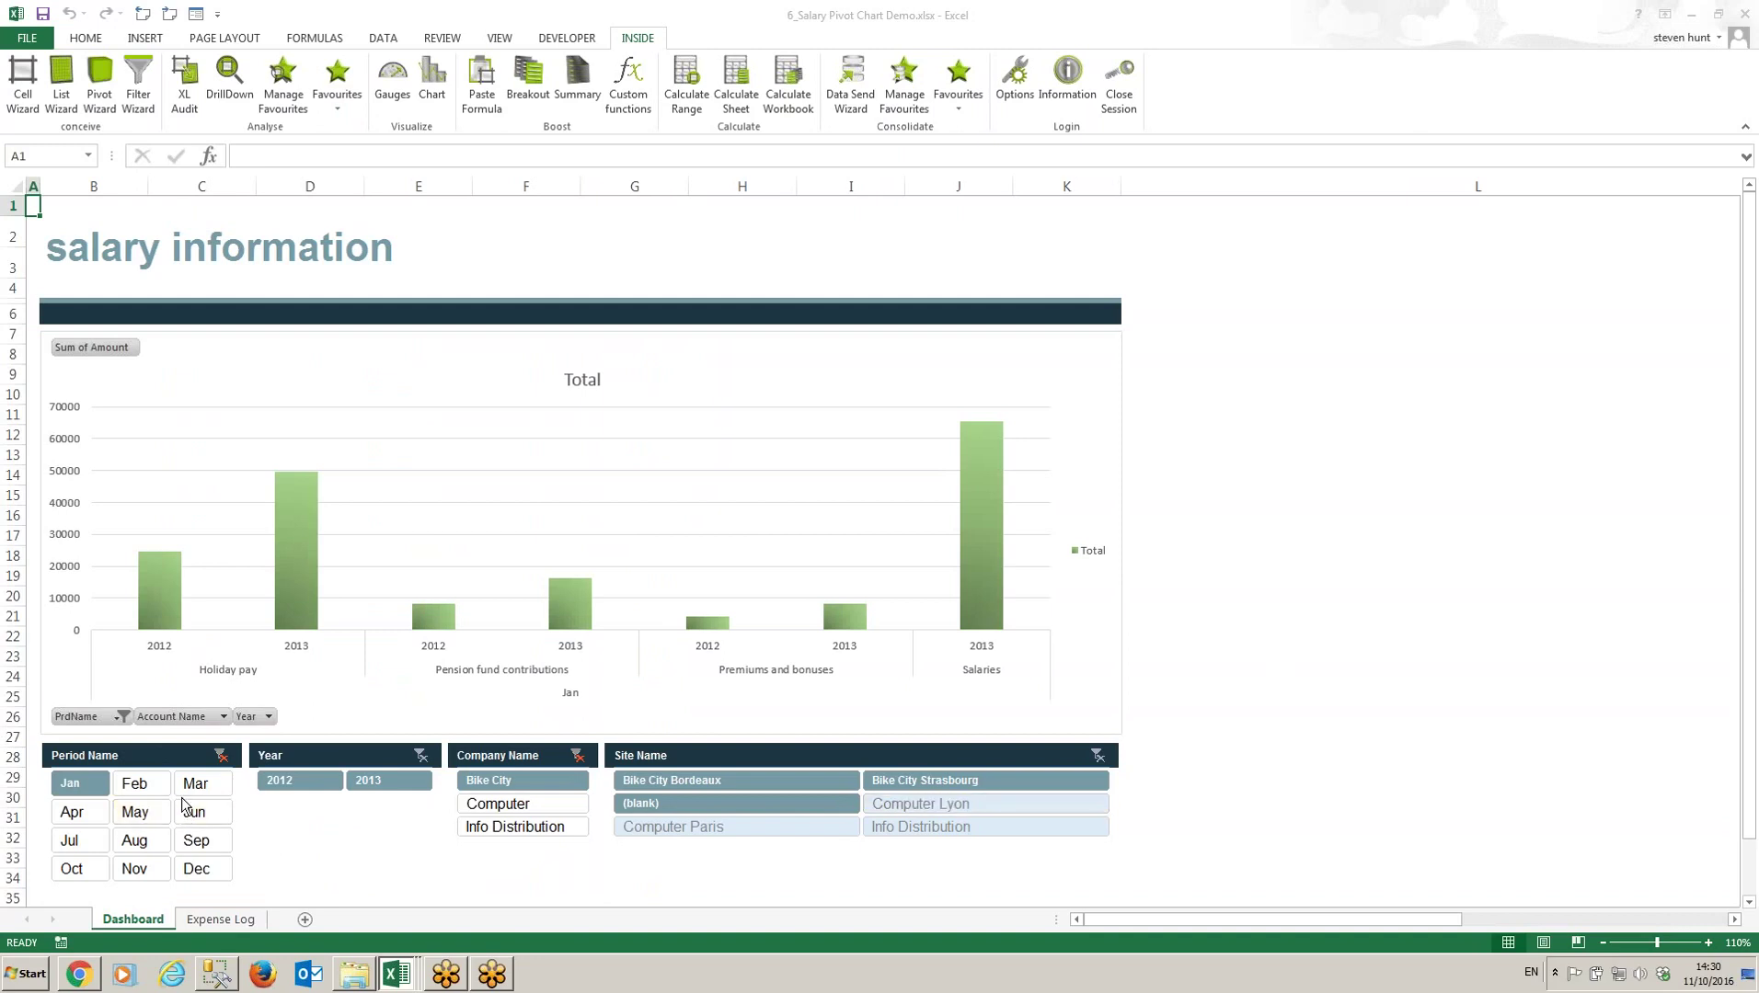
{"action": "left_click", "coordinate": [308, 783]}
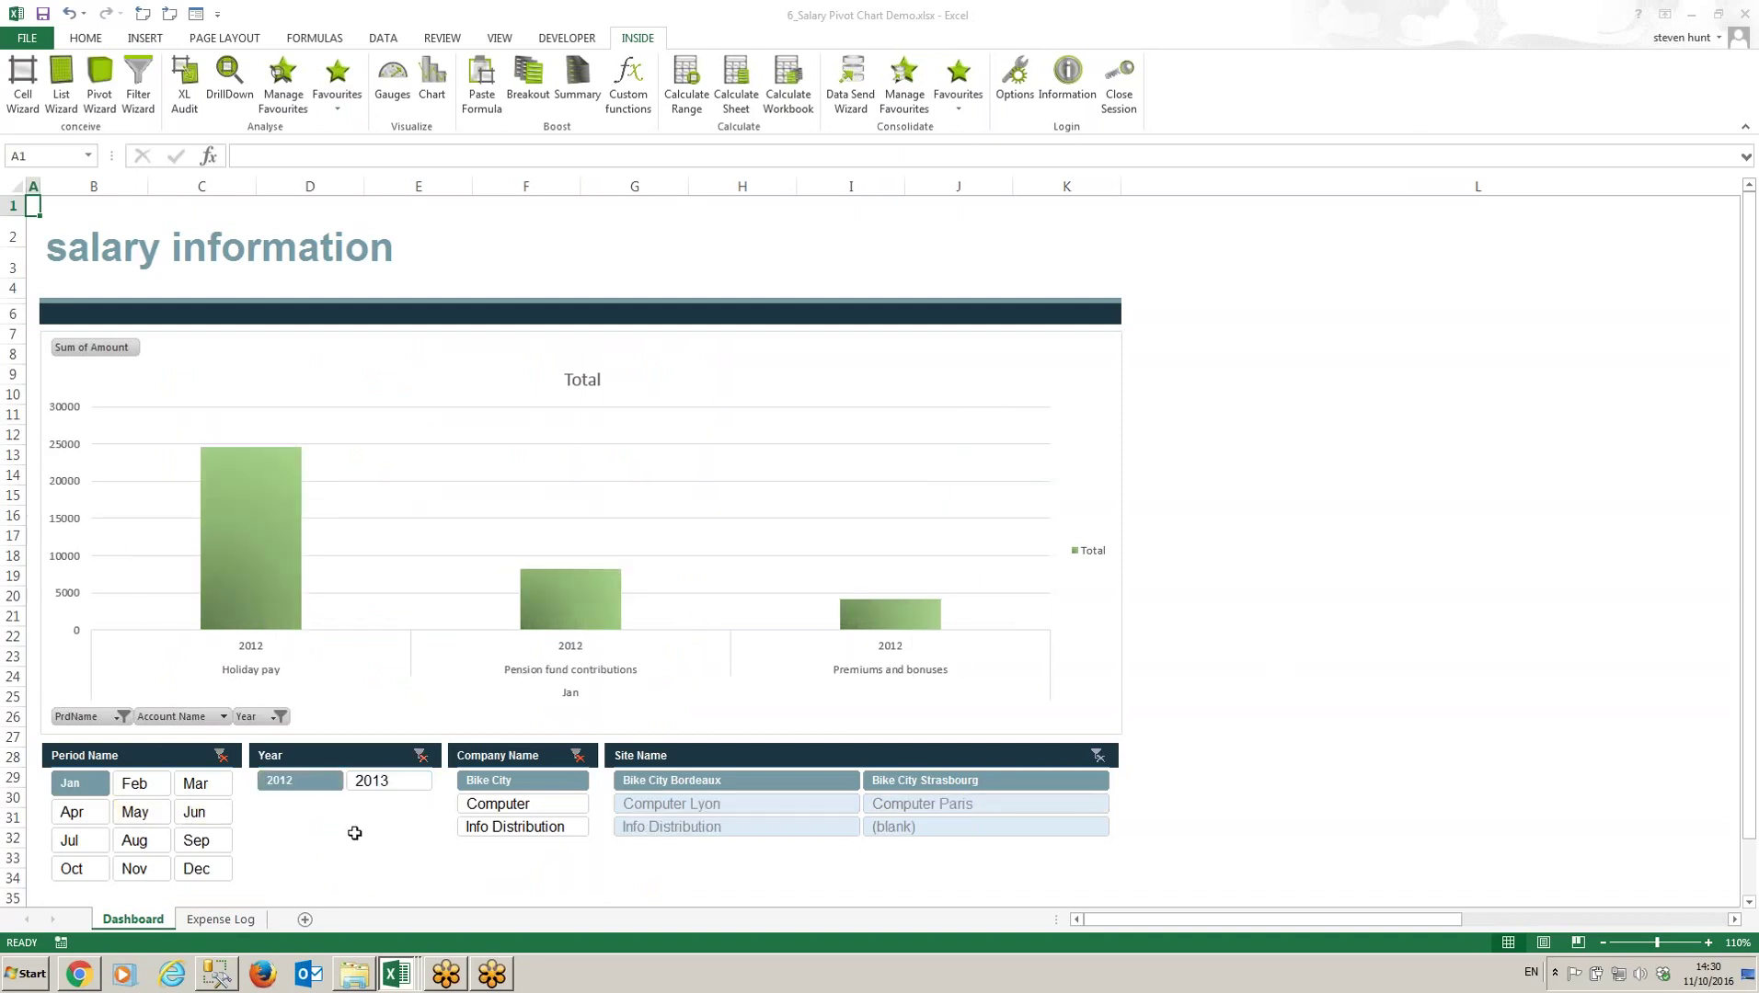
{"action": "left_click", "coordinate": [501, 826], "text": "shift"}
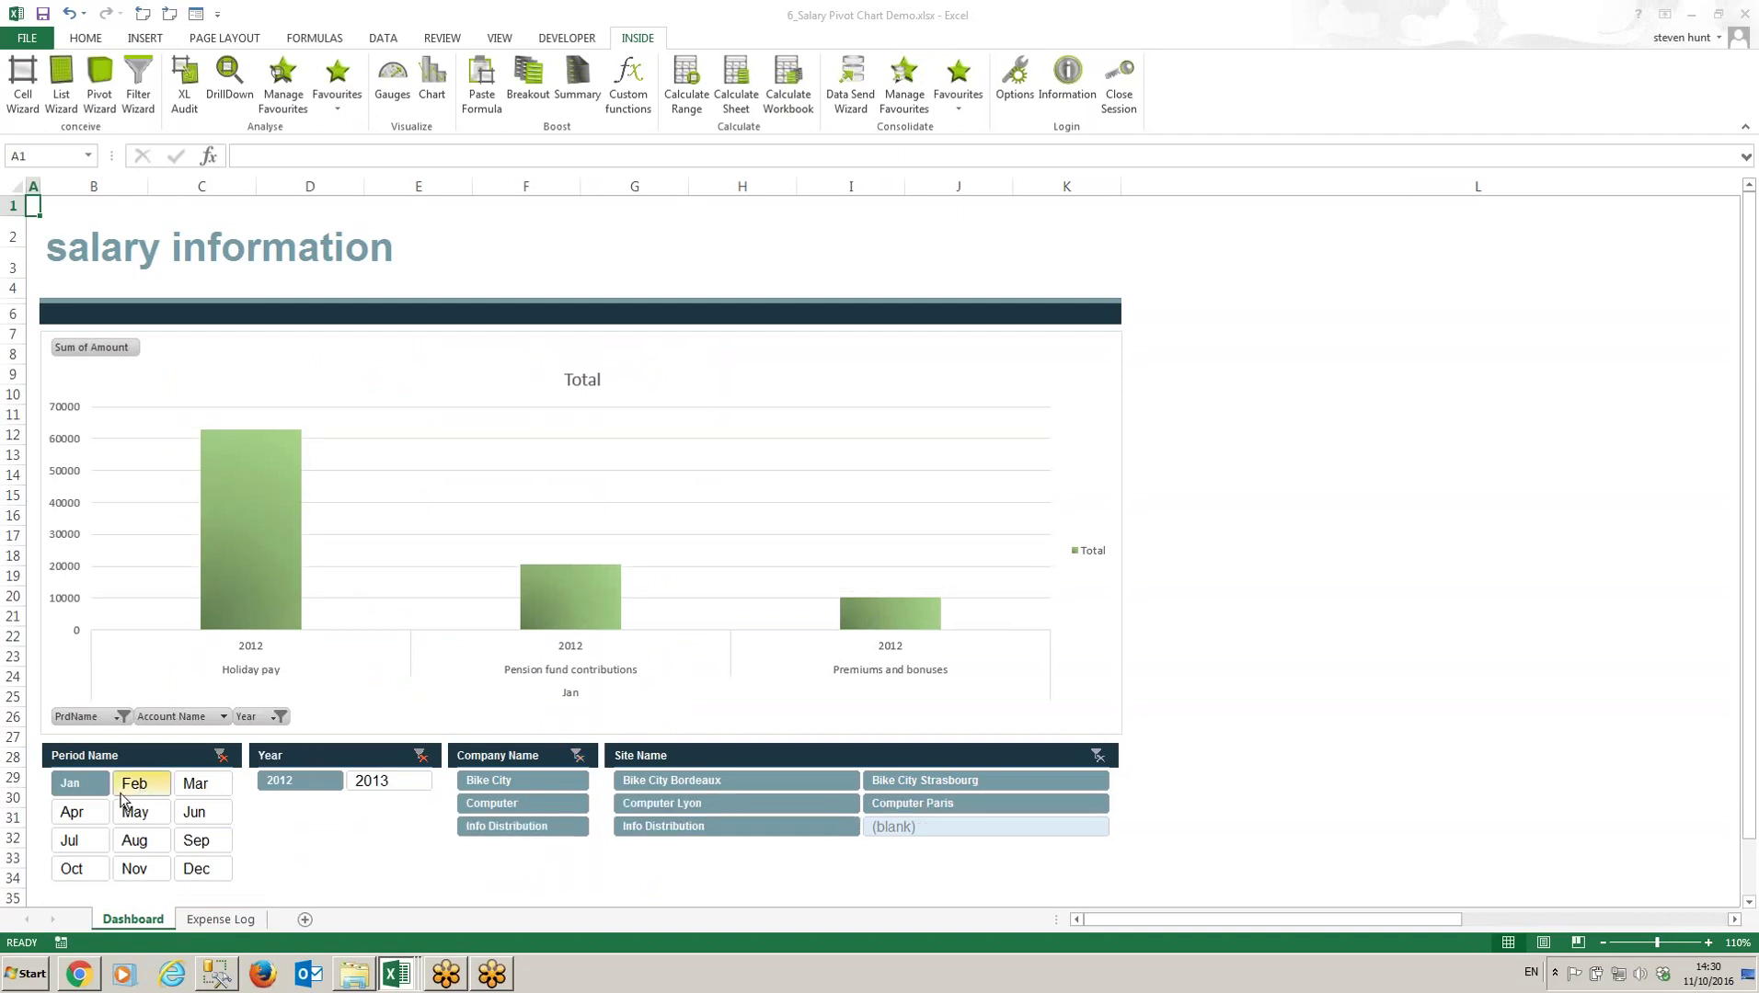
{"action": "left_click", "coordinate": [502, 781]}
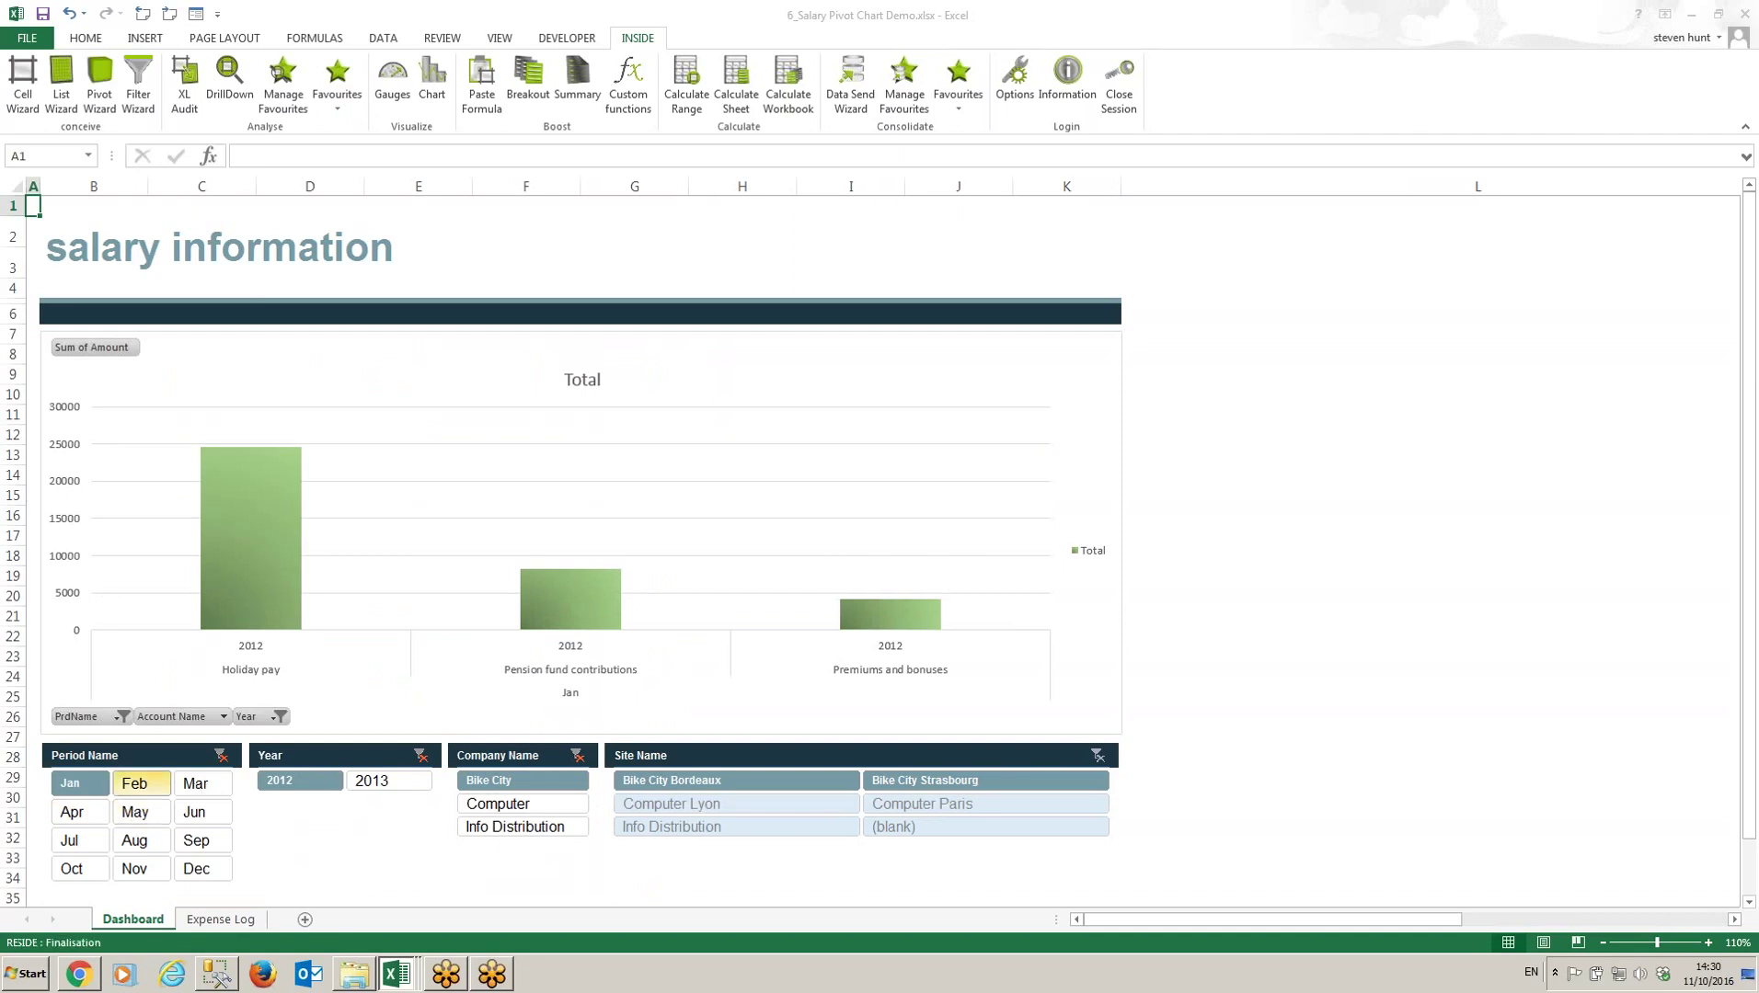
{"action": "left_click", "coordinate": [195, 784], "text": "shift"}
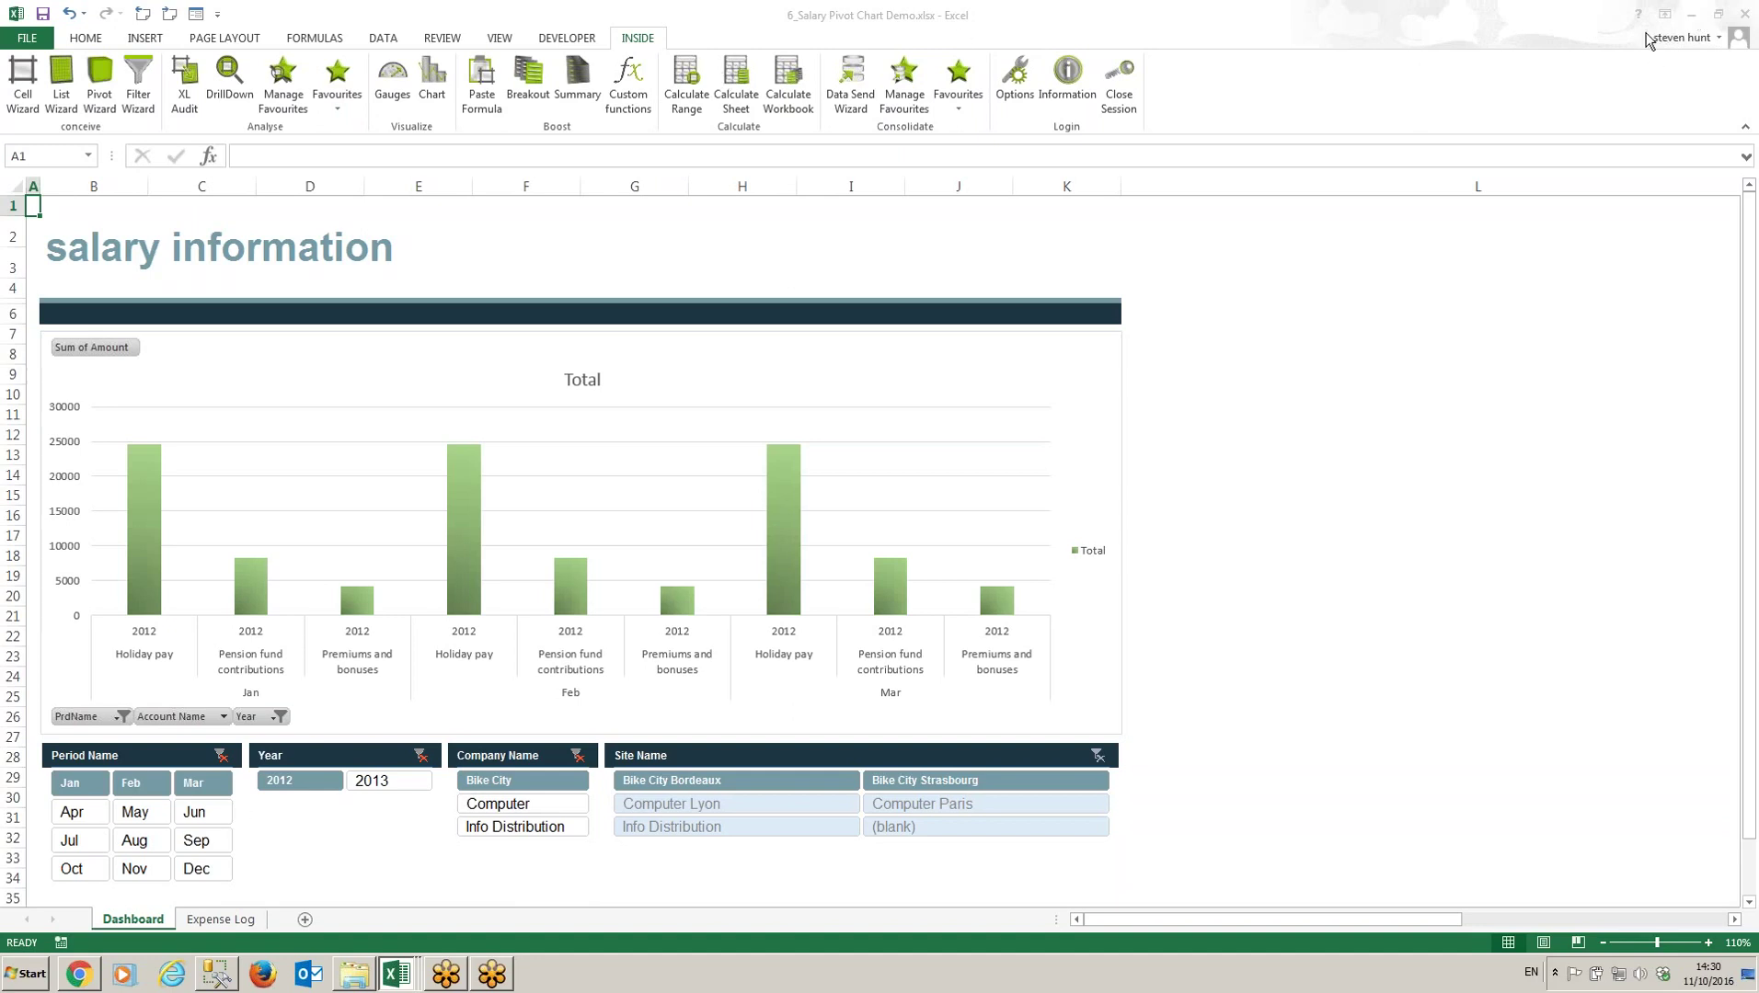
Step: Minimise the salary pivot chart workbook to show the desktop
{"action": "left_click", "coordinate": [1693, 15]}
{"action": "left_click", "coordinate": [398, 975]}
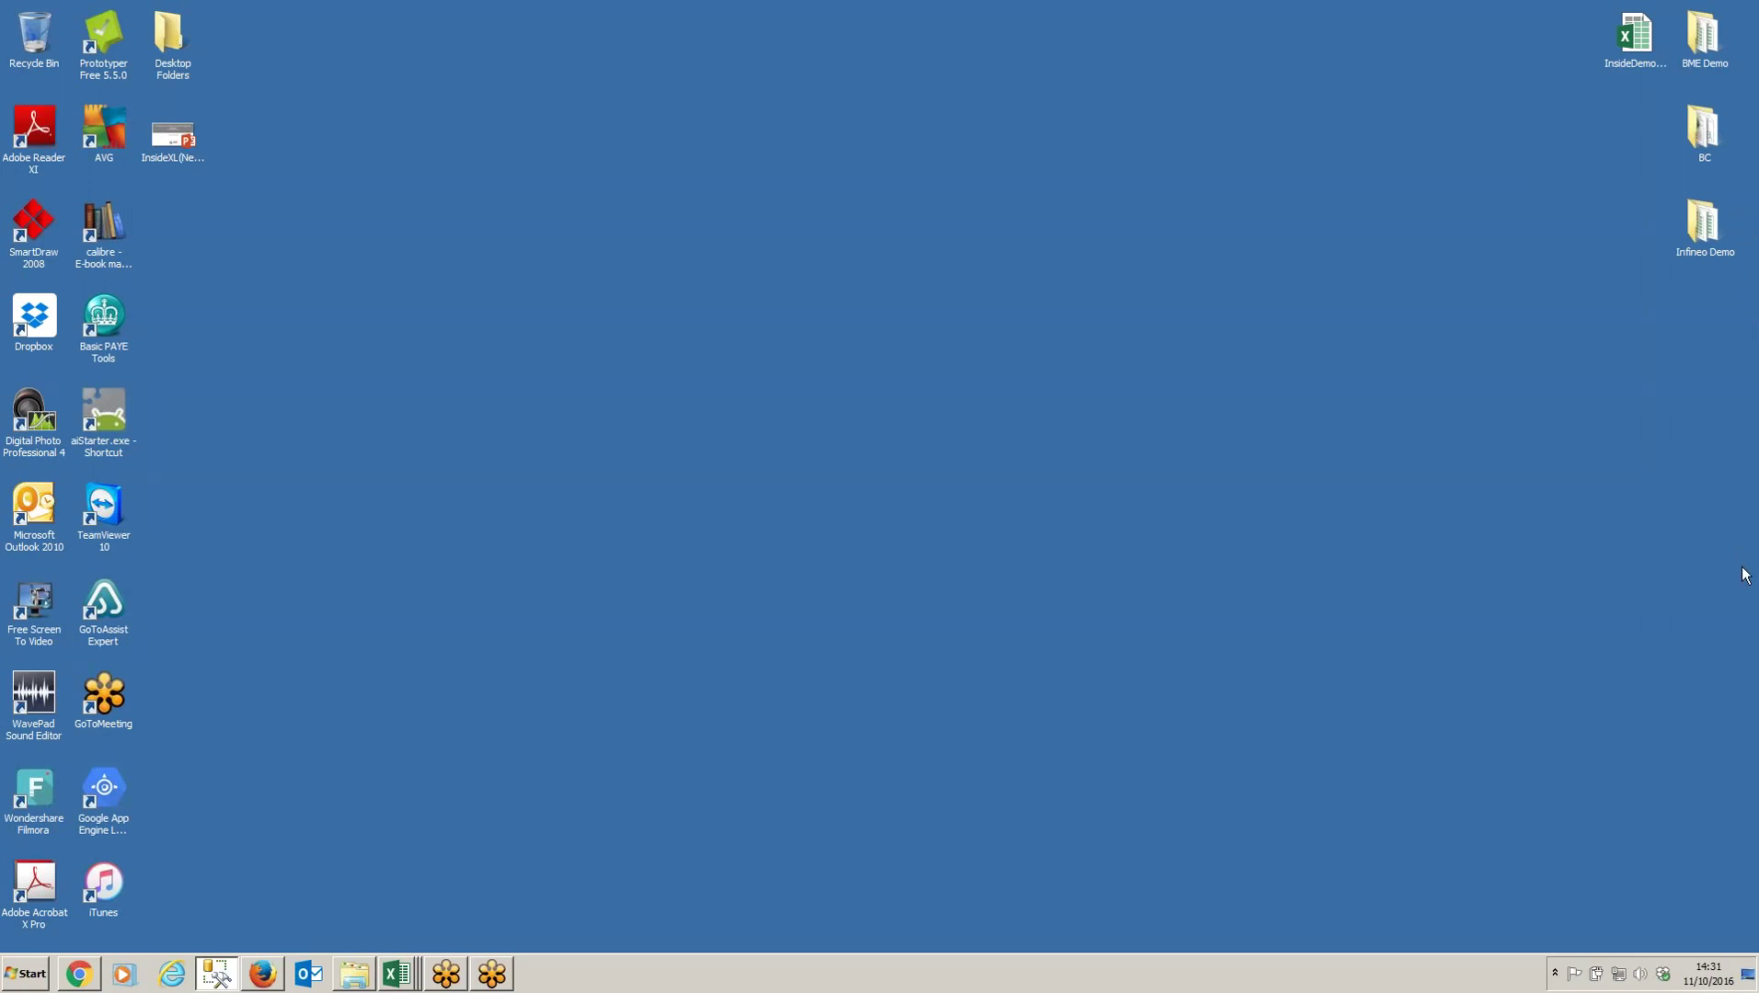
{"action": "left_click", "coordinate": [1743, 690]}
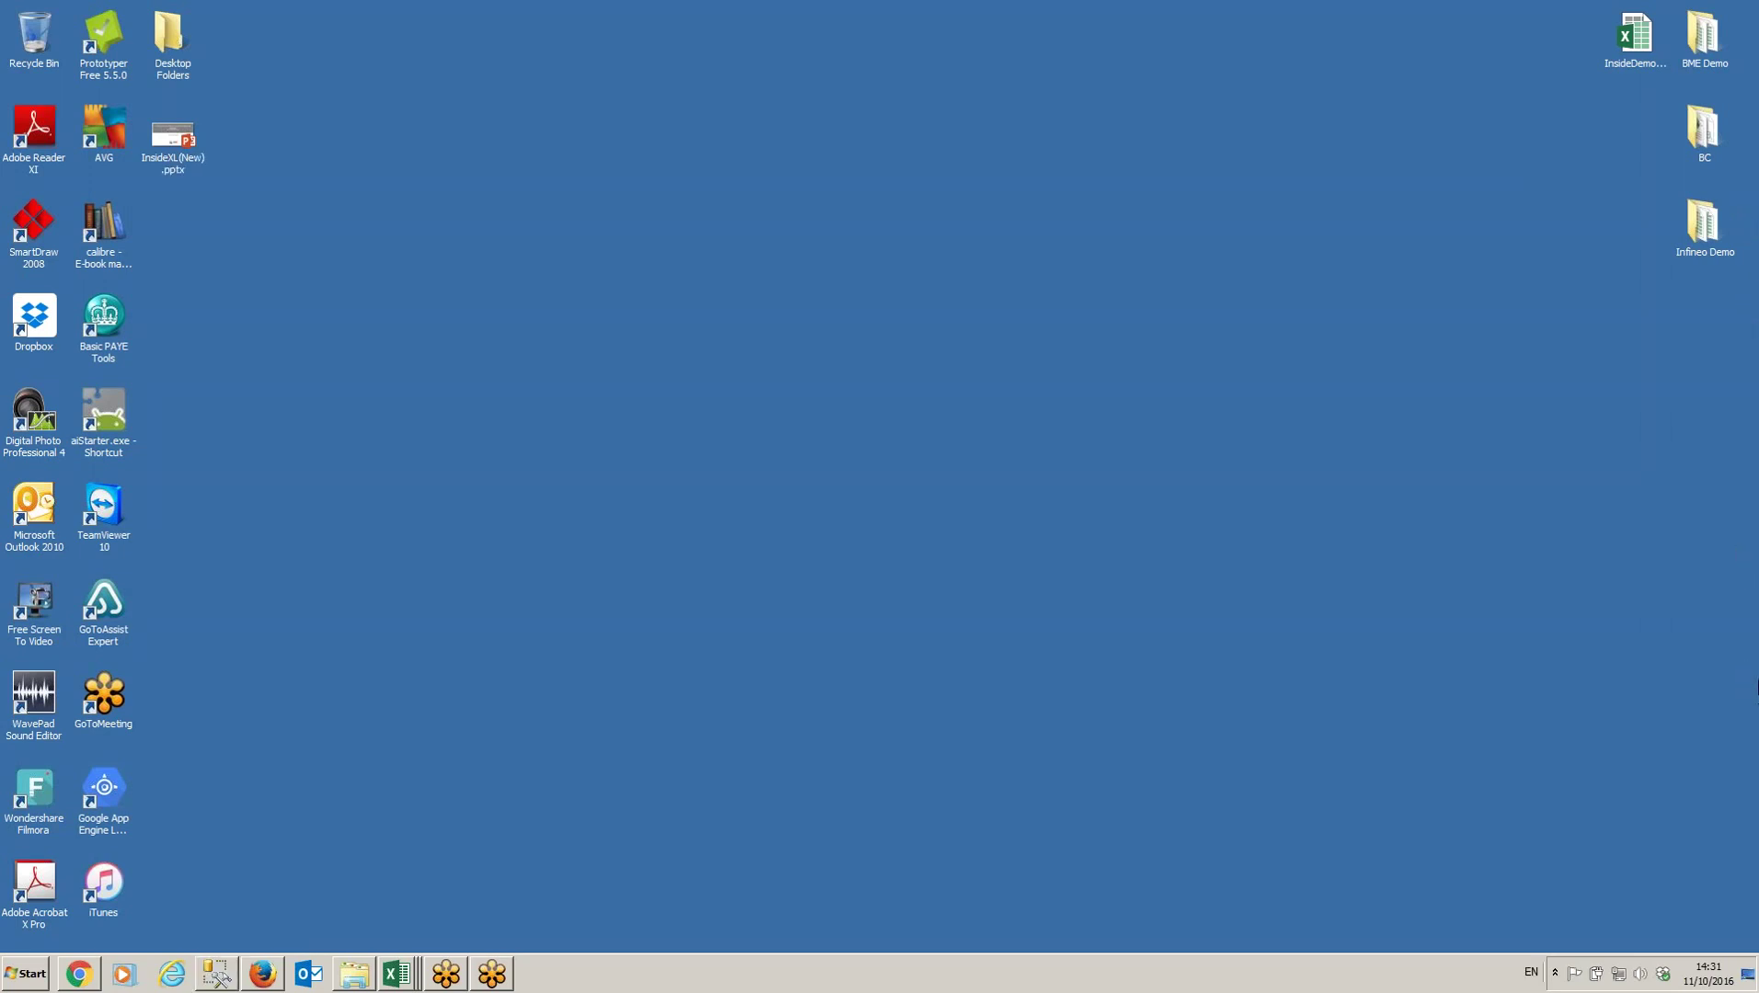
{"action": "left_click", "coordinate": [1749, 691]}
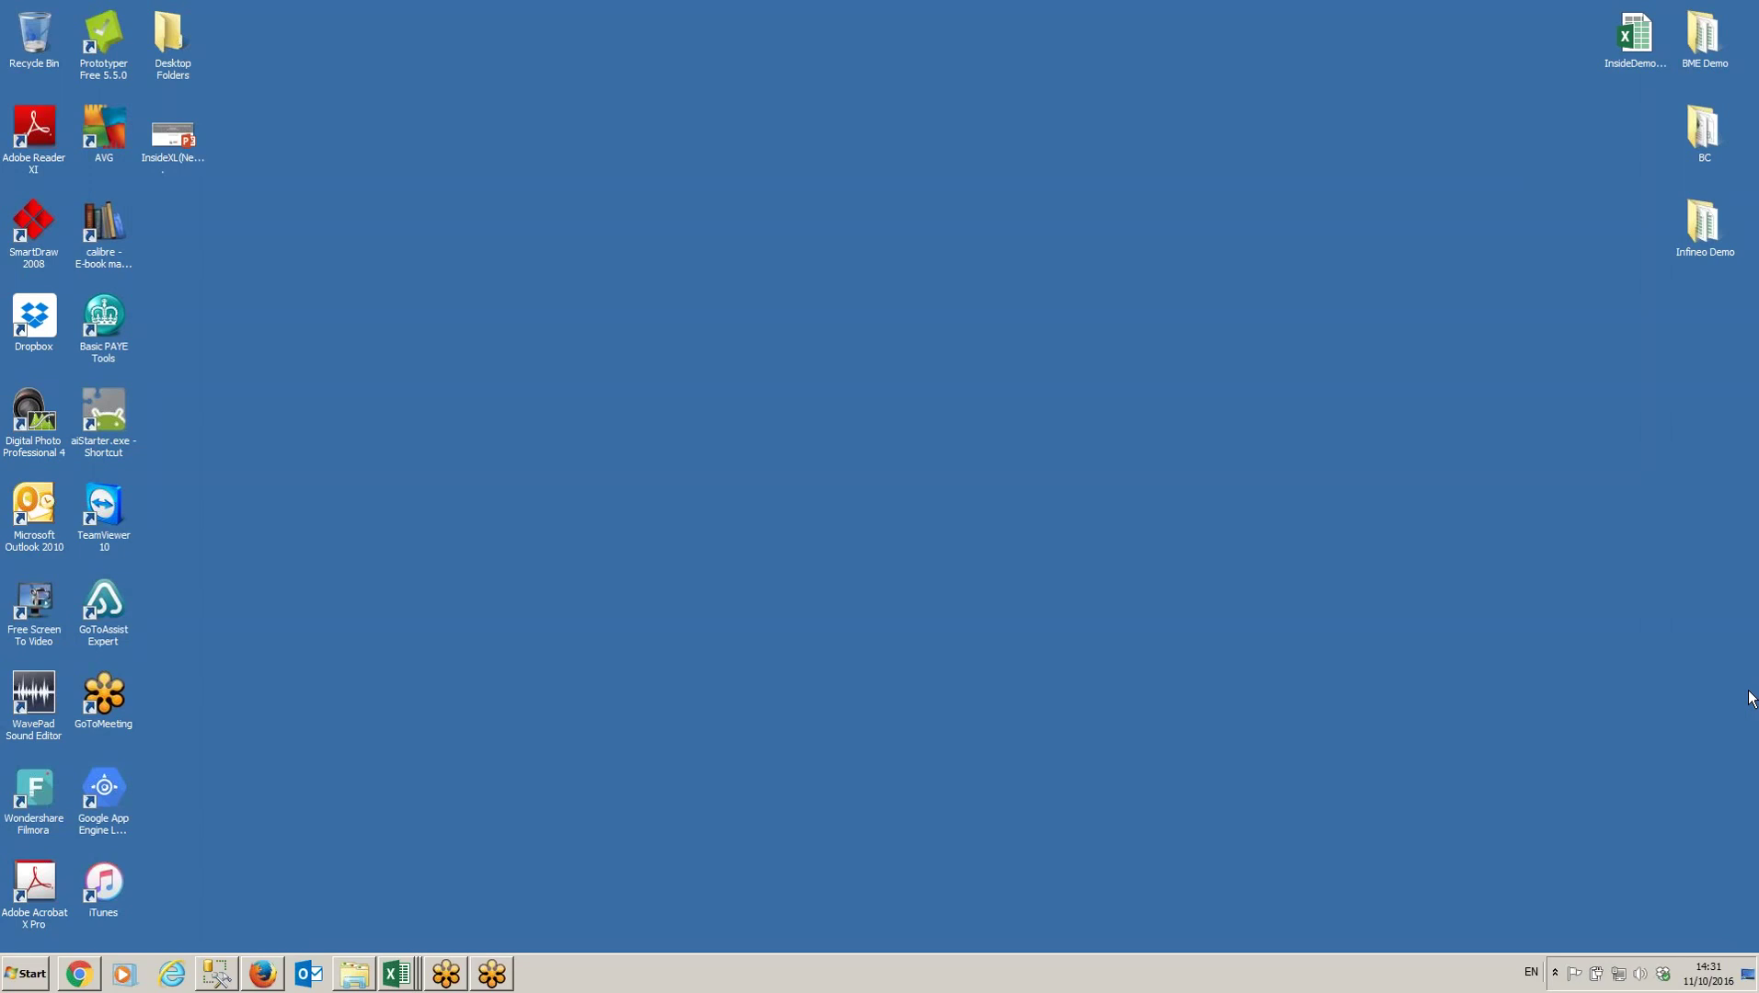